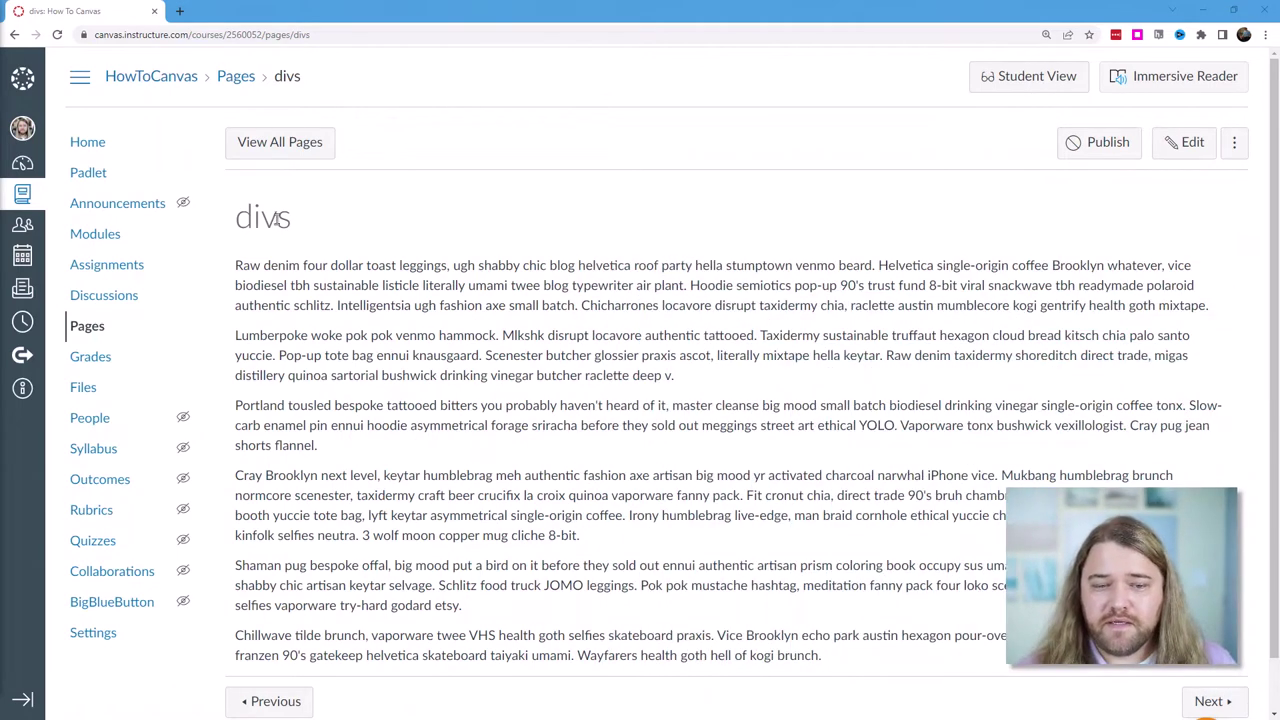
{"action": "left_click_drag", "start_coordinate": [249, 265], "coordinate": [490, 645]}
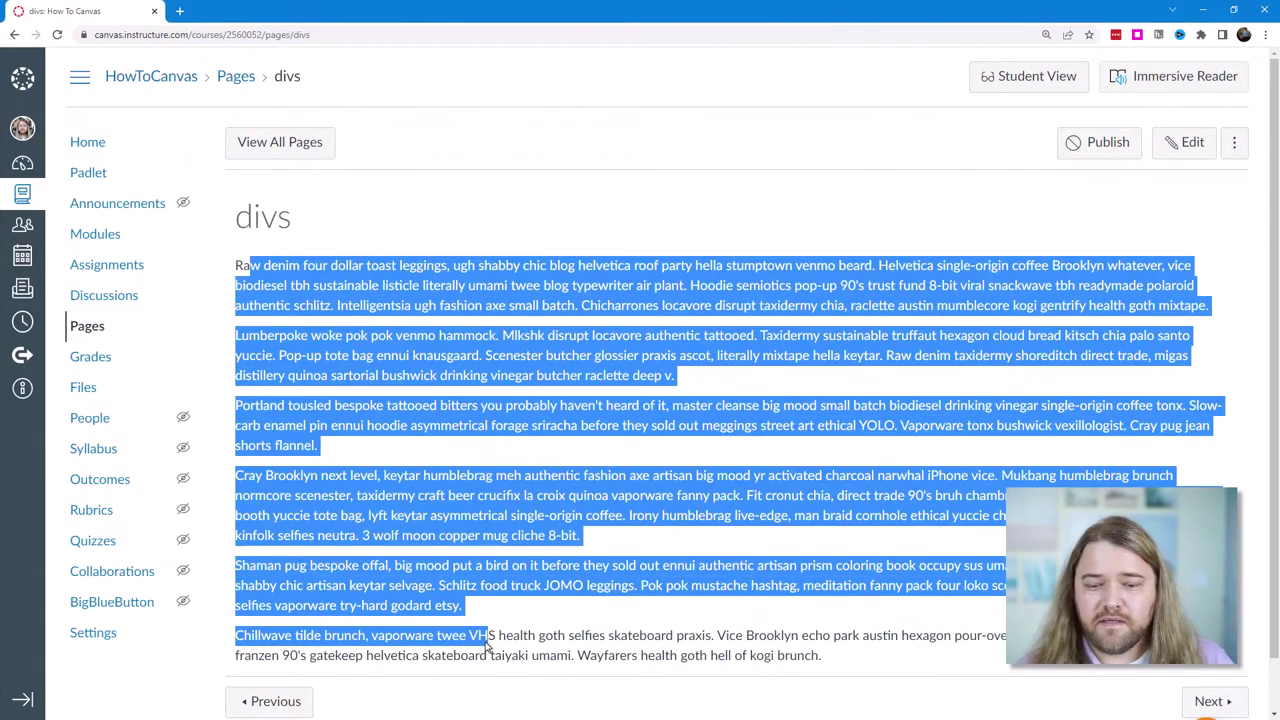
{"action": "left_click", "coordinate": [535, 551]}
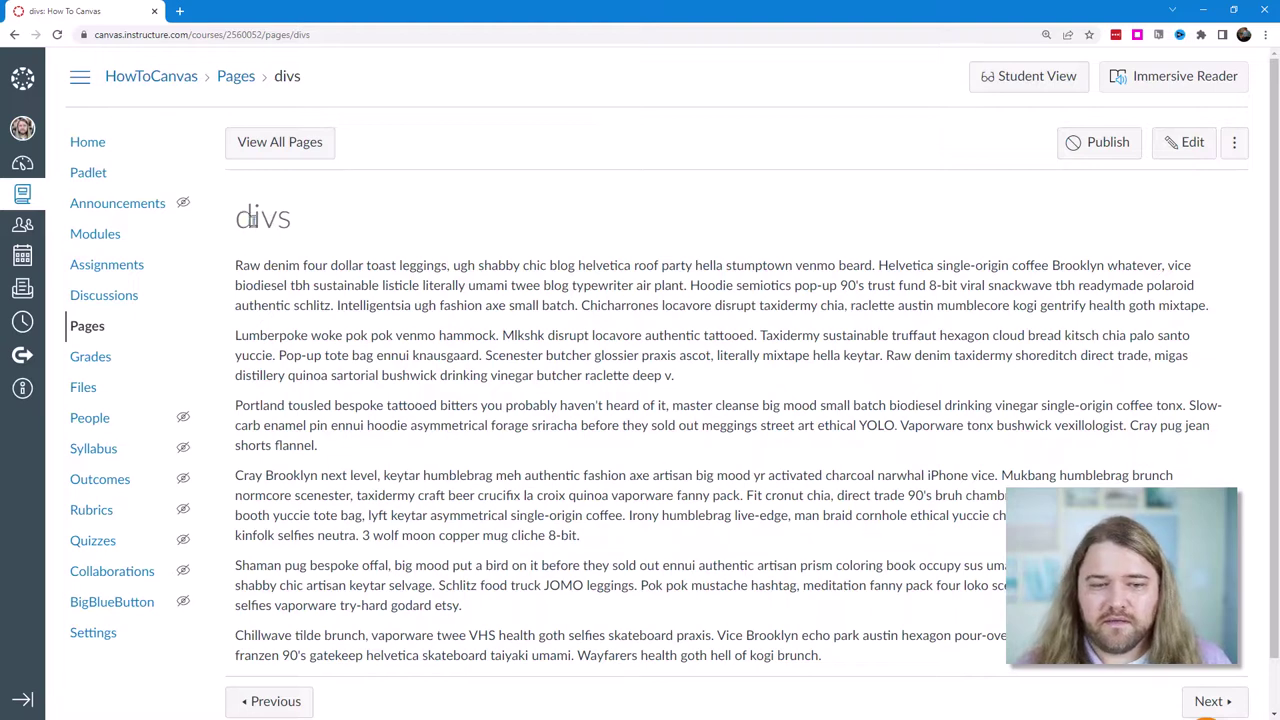
{"action": "left_click_drag", "start_coordinate": [315, 268], "coordinate": [502, 568]}
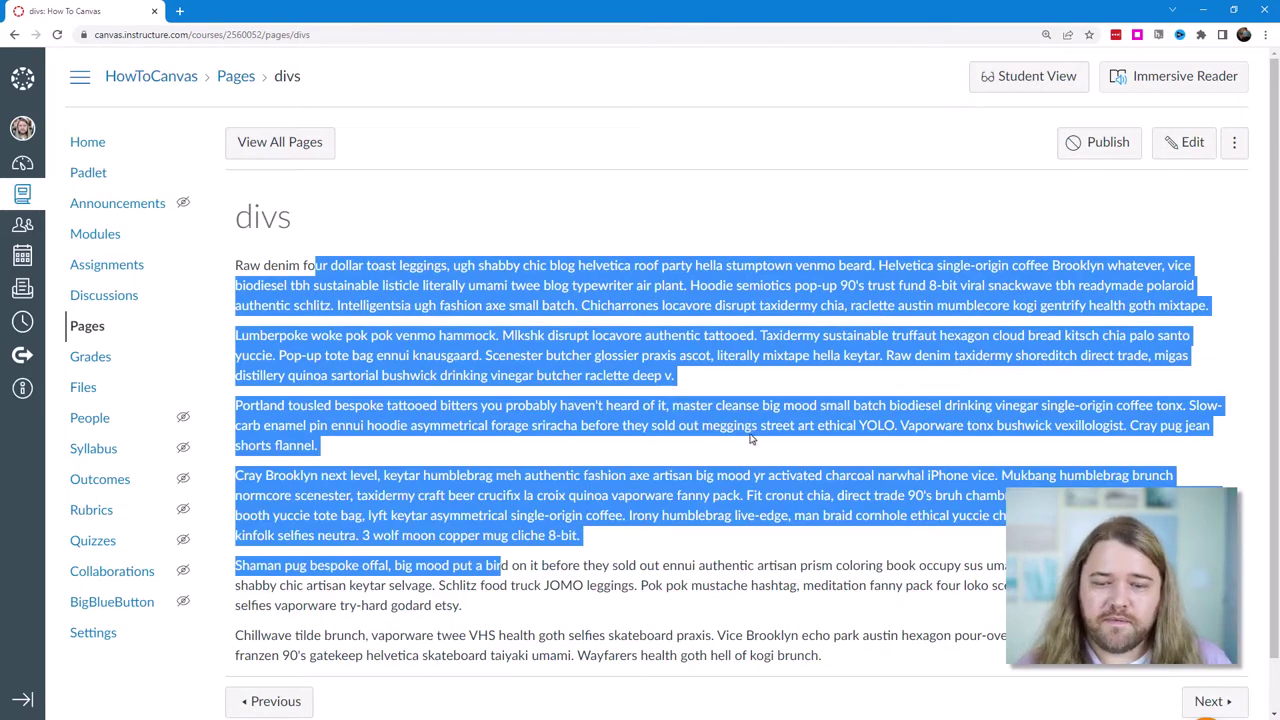
Open the divs page's HTML source for editing and add an opening <div> tag on its own line above the first paragraph
{"action": "left_click", "coordinate": [1185, 143]}
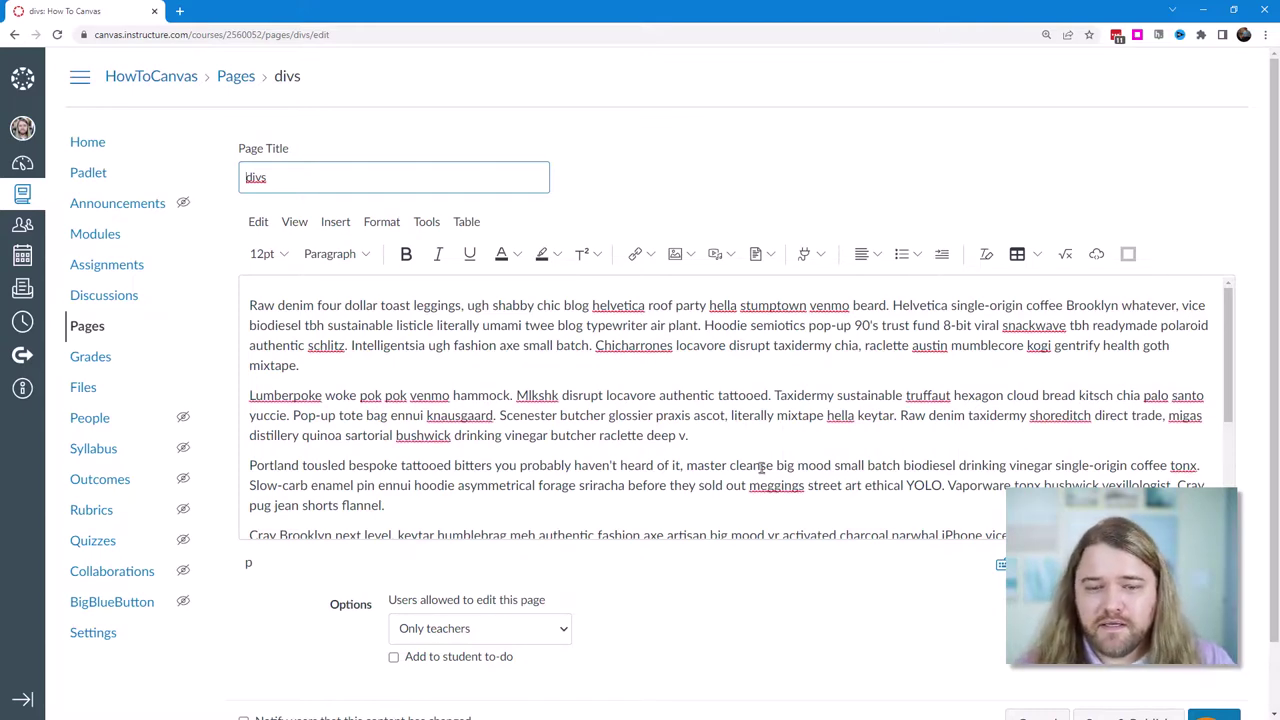
{"action": "left_click", "coordinate": [1001, 564]}
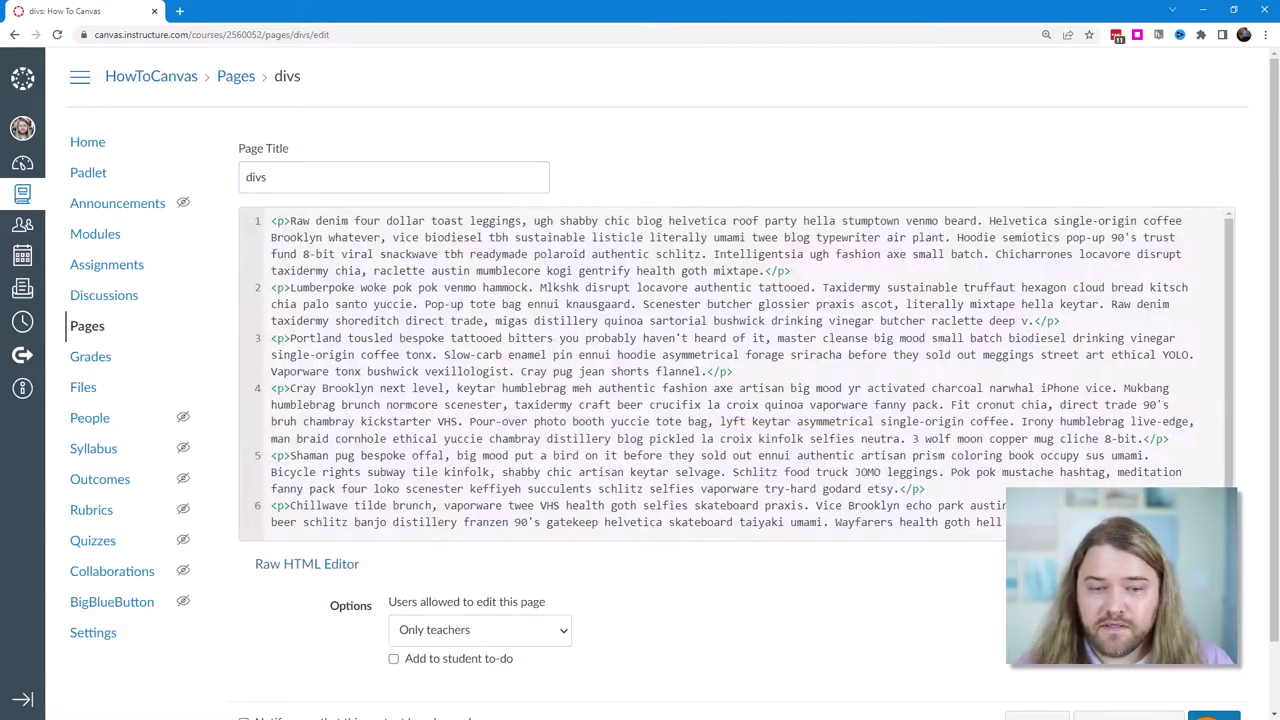
{"action": "key", "text": "Return"}
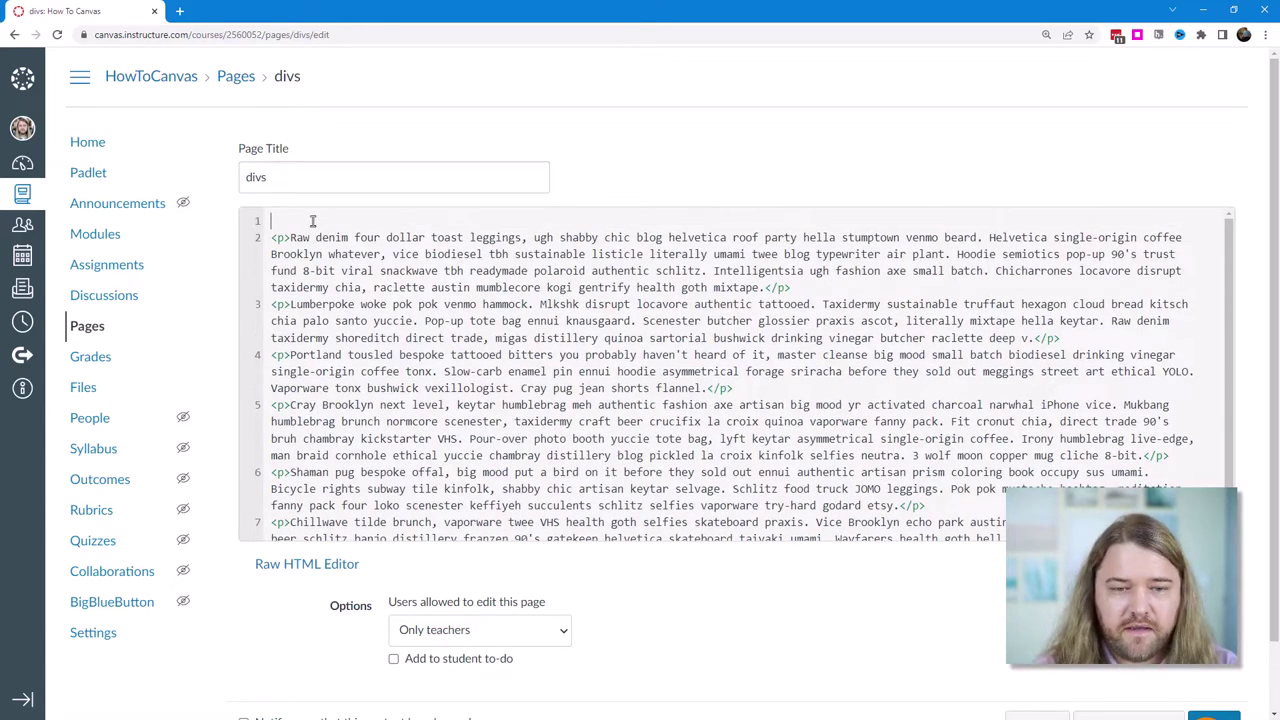
{"action": "type", "text": "<div>"}
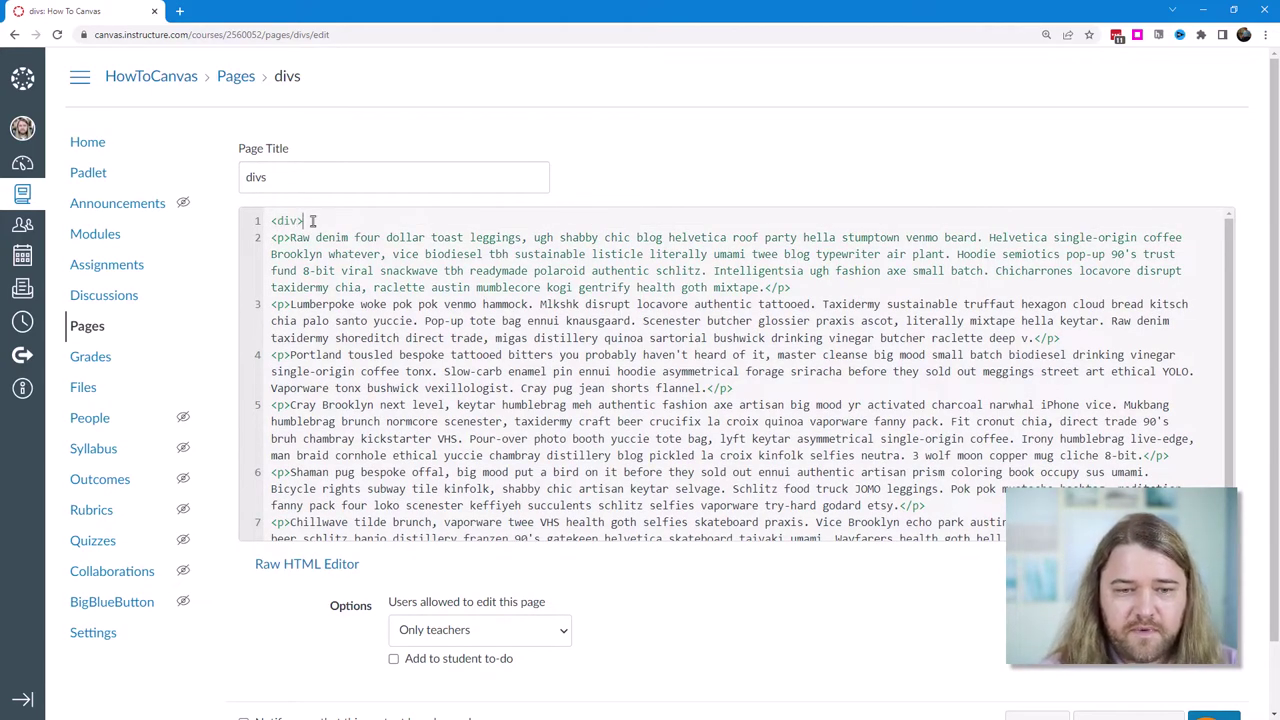
{"action": "left_click_drag", "start_coordinate": [316, 226], "coordinate": [262, 232]}
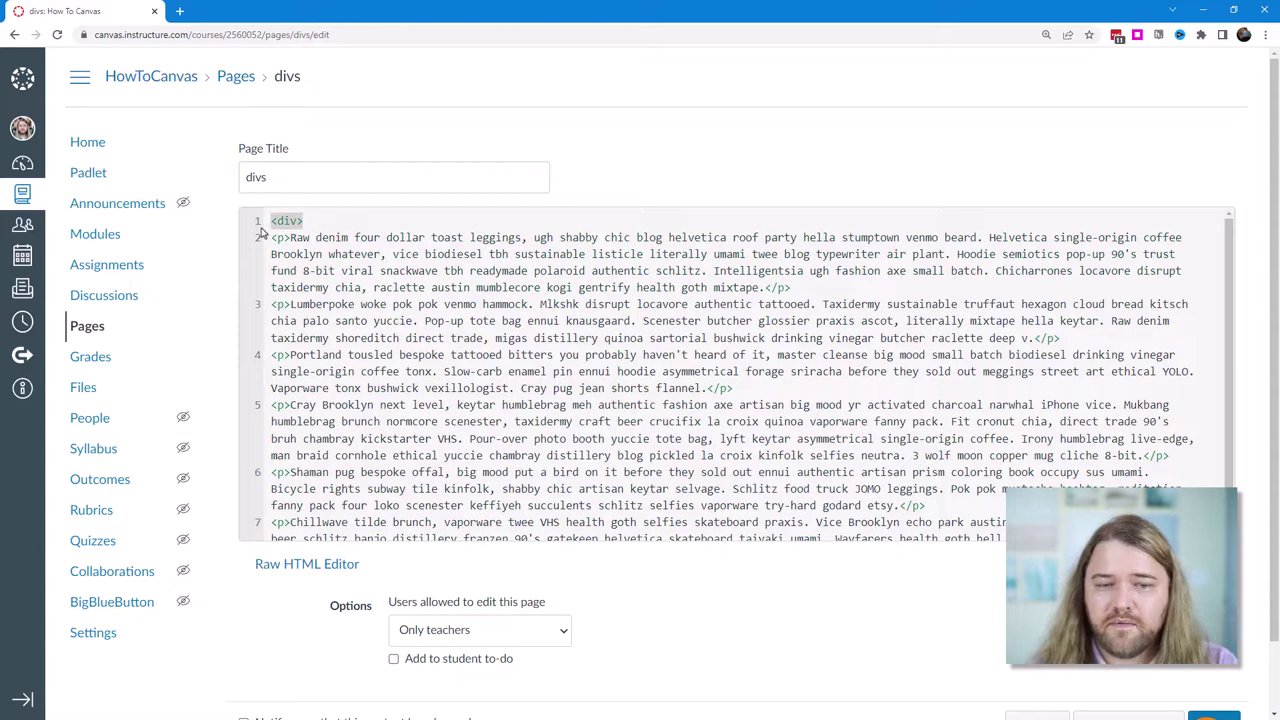
Add a closing </div> tag on a new line after the last paragraph
{"action": "scroll", "coordinate": [938, 398], "scroll_direction": "down", "scroll_amount": 3}
{"action": "left_click", "coordinate": [1144, 432]}
{"action": "key", "text": "Return"}
{"action": "type", "text": "</div>"}
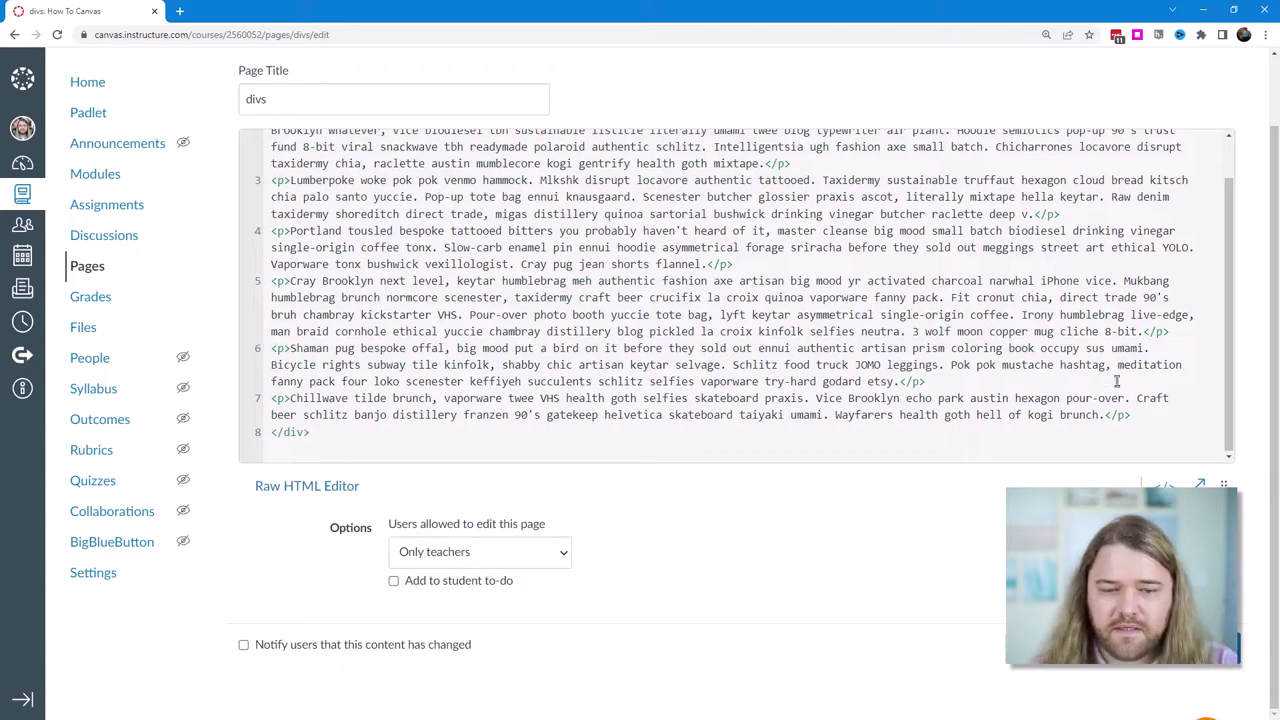
Add an empty style="" attribute to the opening div tag on line 1
{"action": "scroll", "coordinate": [600, 350], "scroll_direction": "up", "scroll_amount": 5}
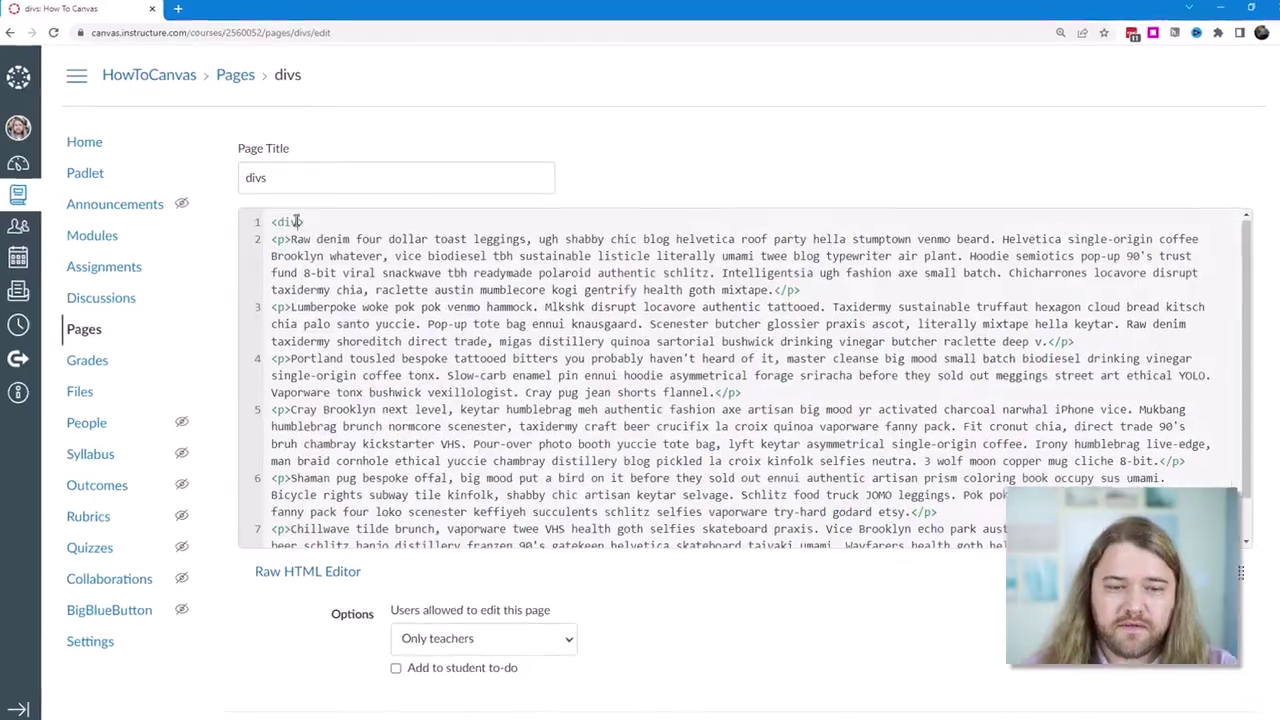
{"action": "type", "text": "style="}
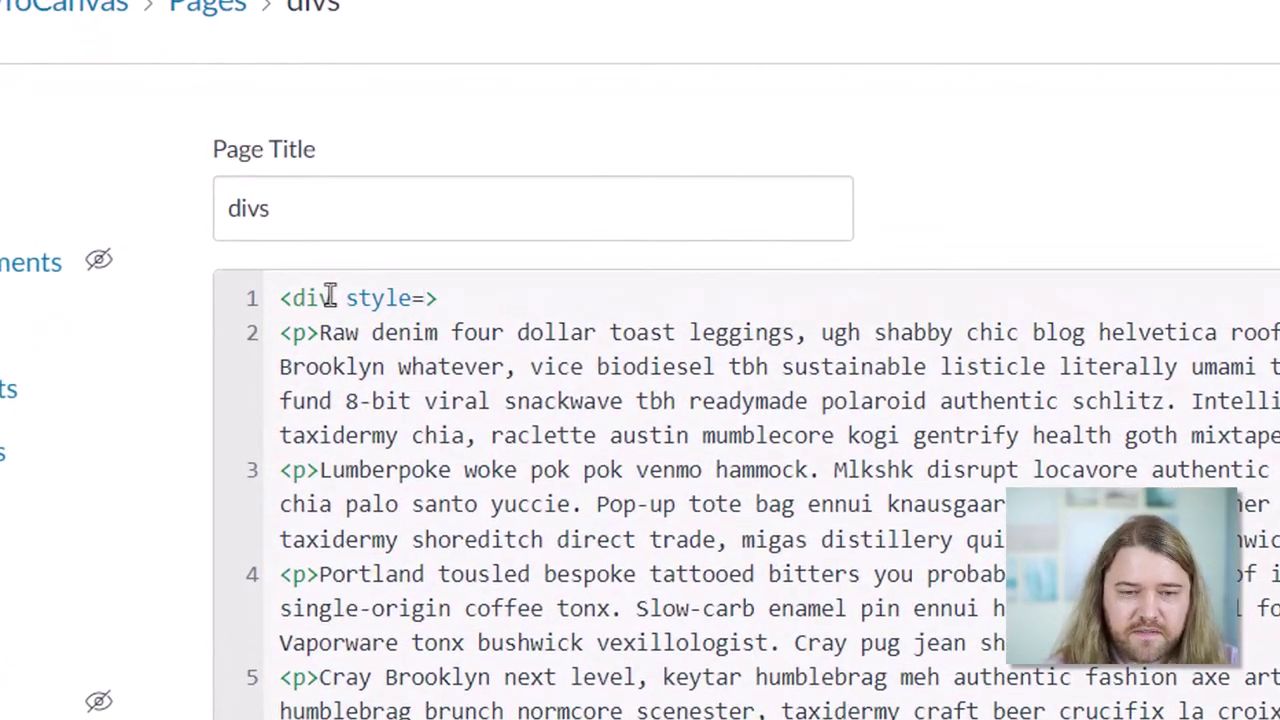
{"action": "type", "text": "\"\""}
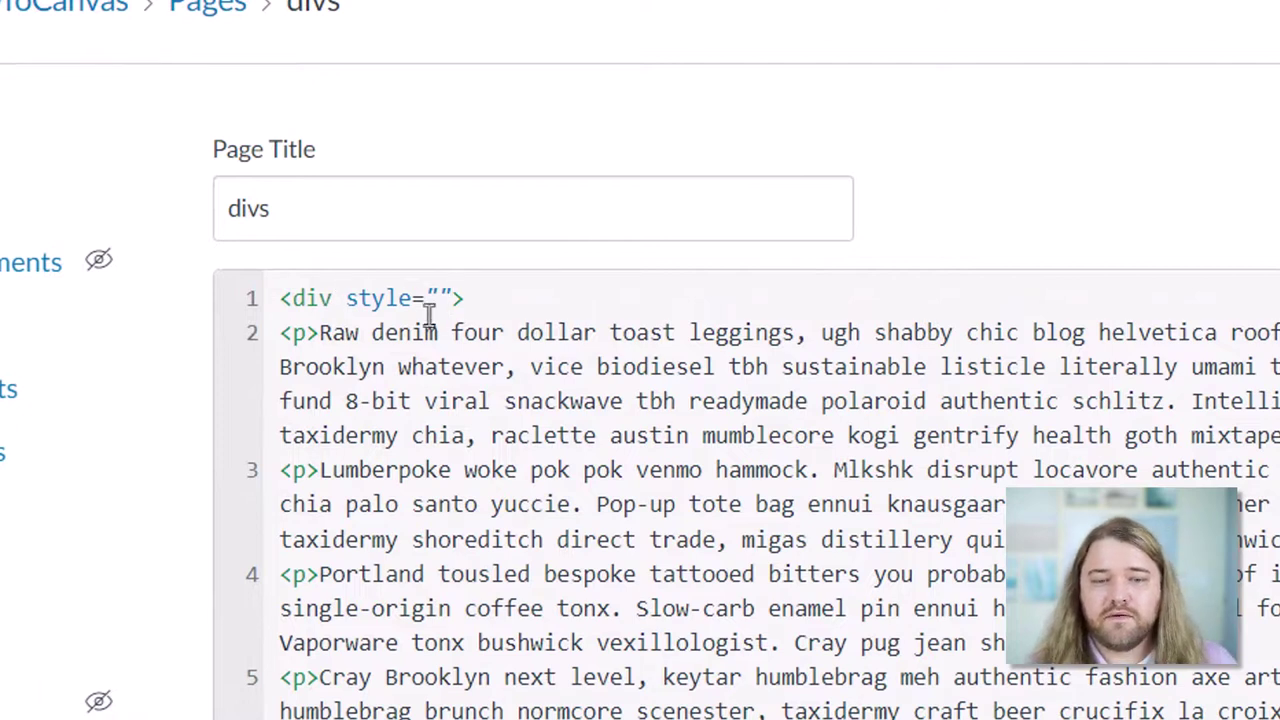
{"action": "left_click_drag", "start_coordinate": [452, 298], "coordinate": [346, 300]}
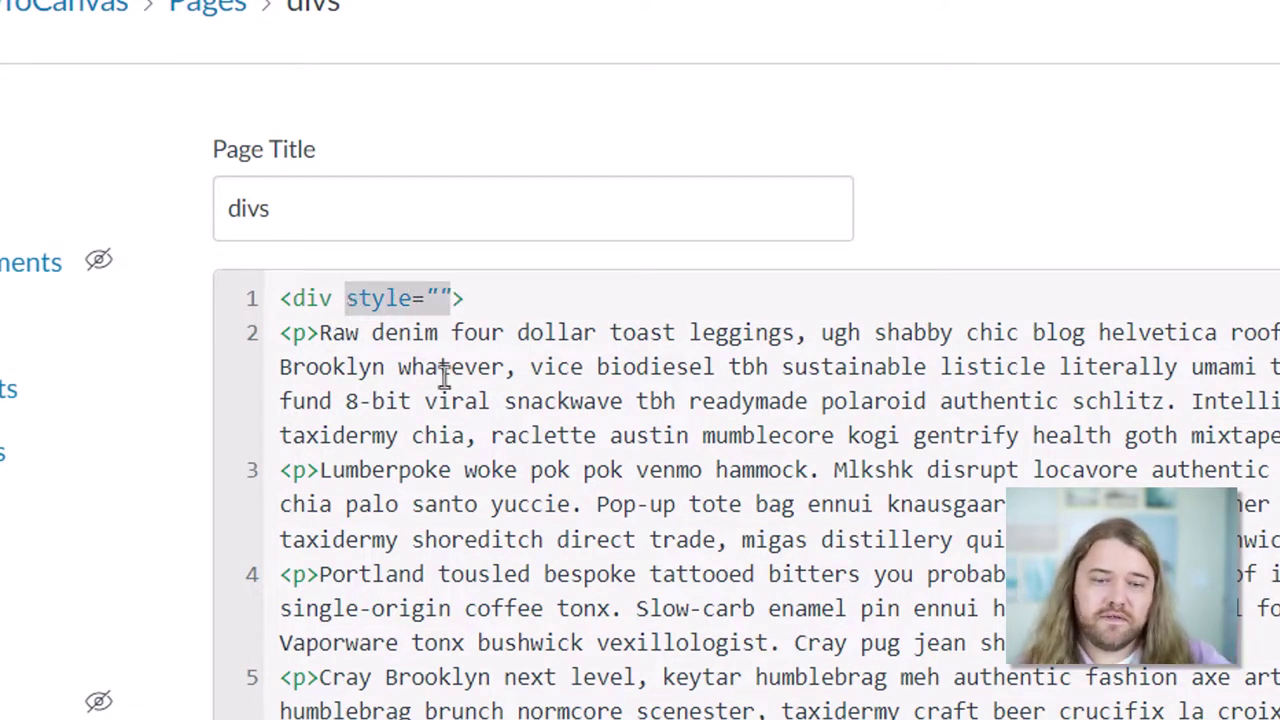
{"action": "left_click", "coordinate": [437, 300]}
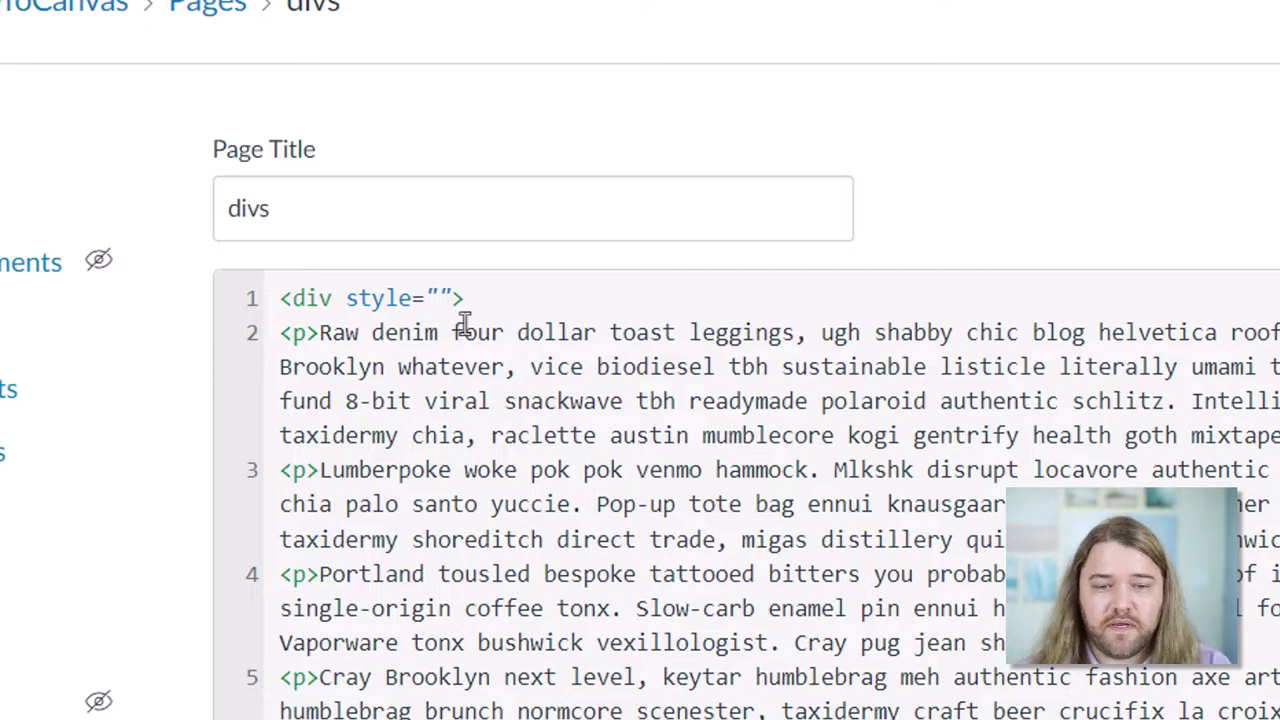
Enter width: 800px; in the div's style attribute and save the page
{"action": "type", "text": "width:"}
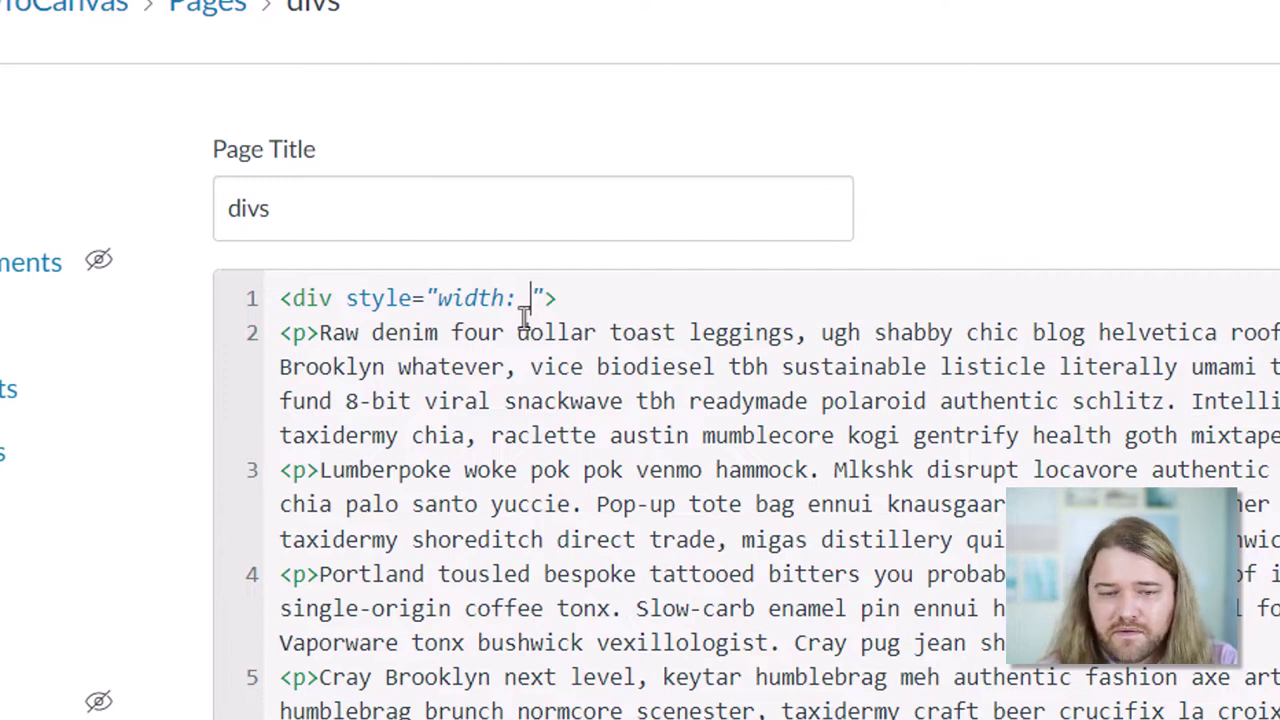
{"action": "type", "text": " 800px"}
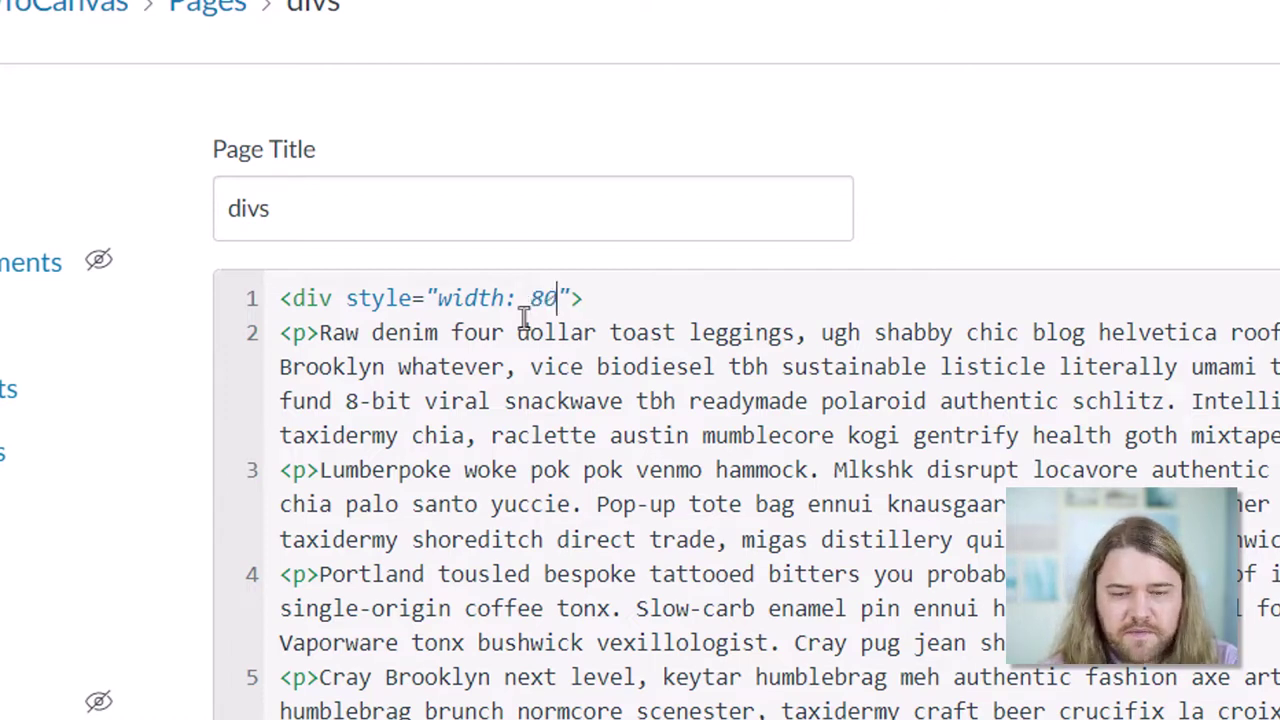
{"action": "type", "text": ";"}
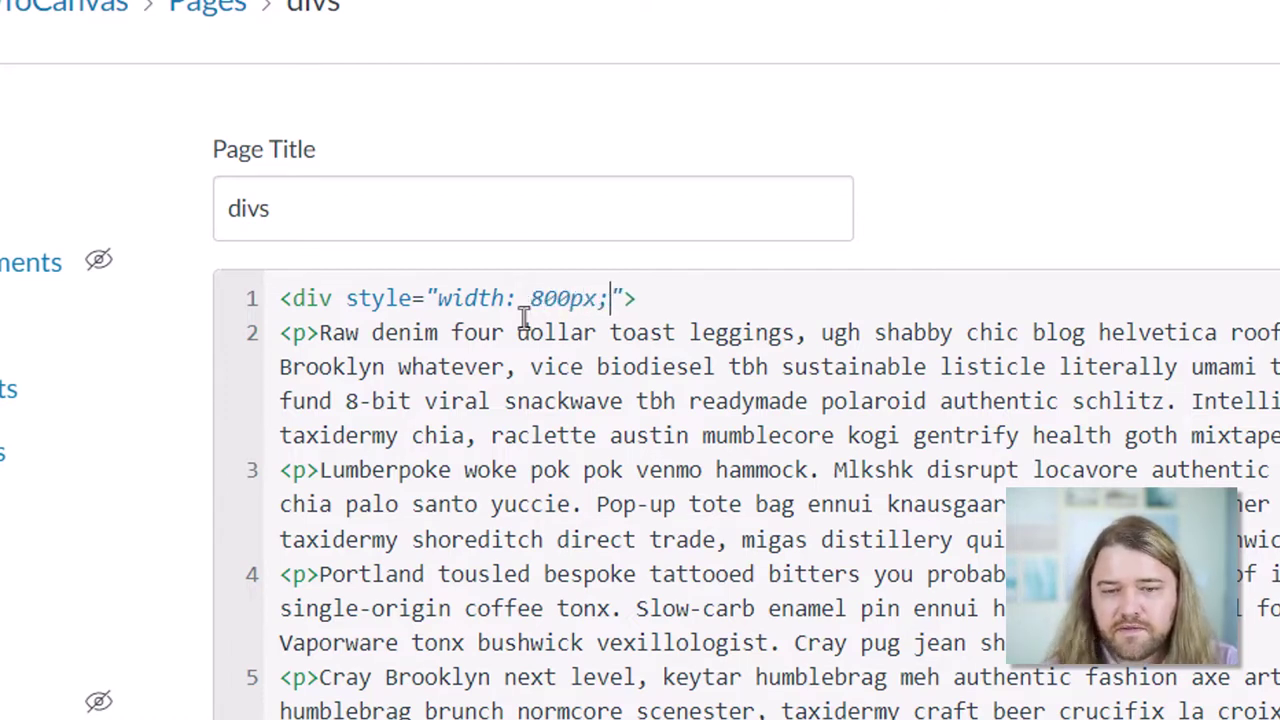
{"action": "left_click_drag", "start_coordinate": [669, 306], "coordinate": [276, 298]}
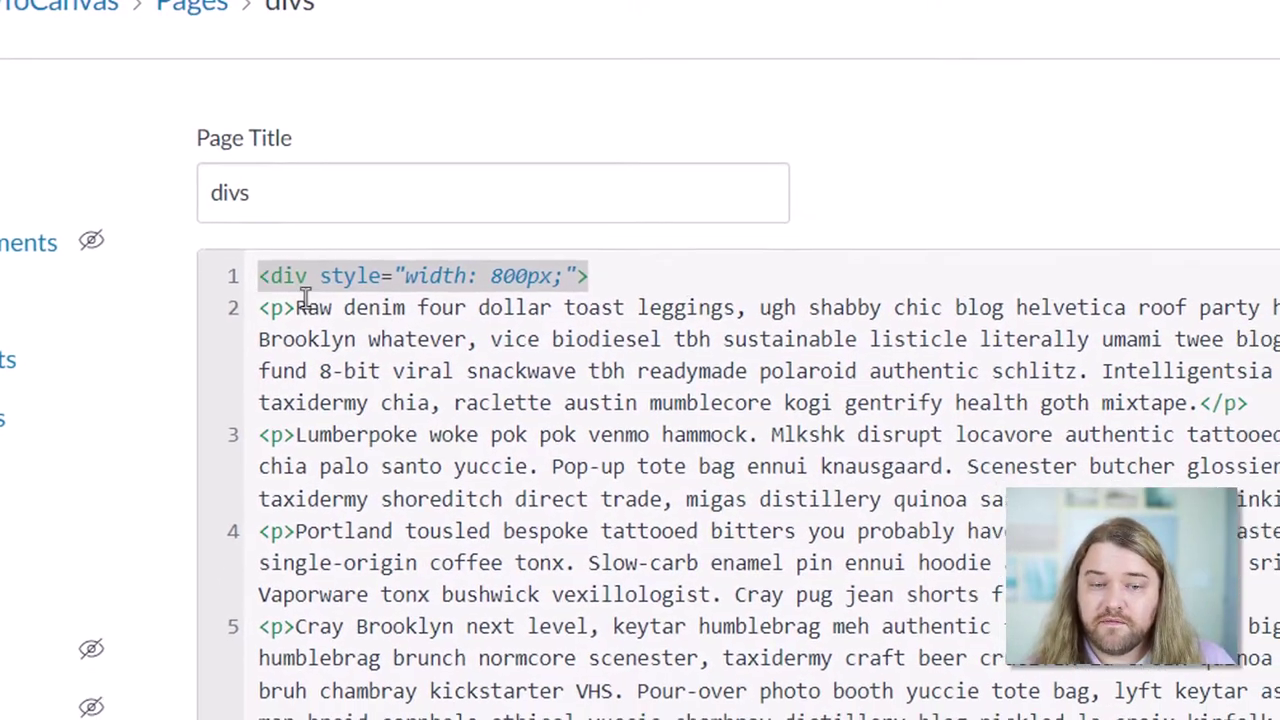
{"action": "scroll", "coordinate": [653, 653], "scroll_direction": "down", "scroll_amount": 3}
{"action": "left_click_drag", "start_coordinate": [326, 590], "coordinate": [258, 586]}
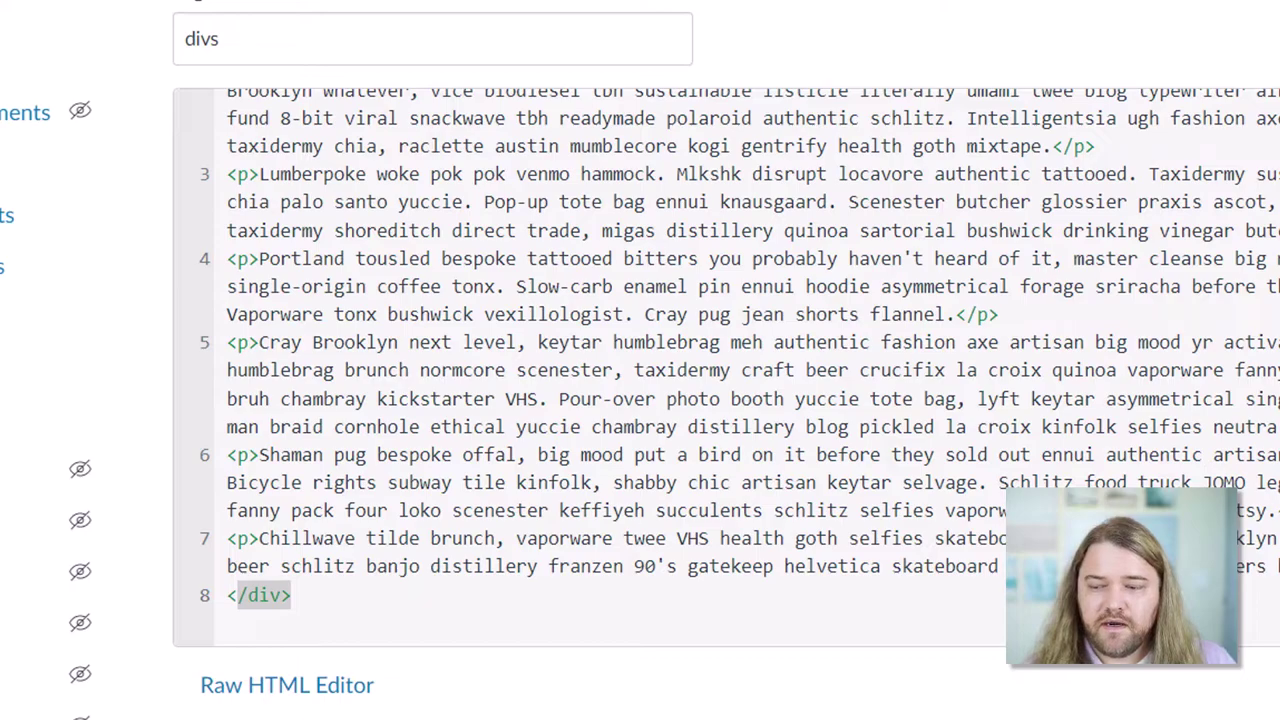
{"action": "scroll", "coordinate": [700, 400], "scroll_direction": "up", "scroll_amount": 5}
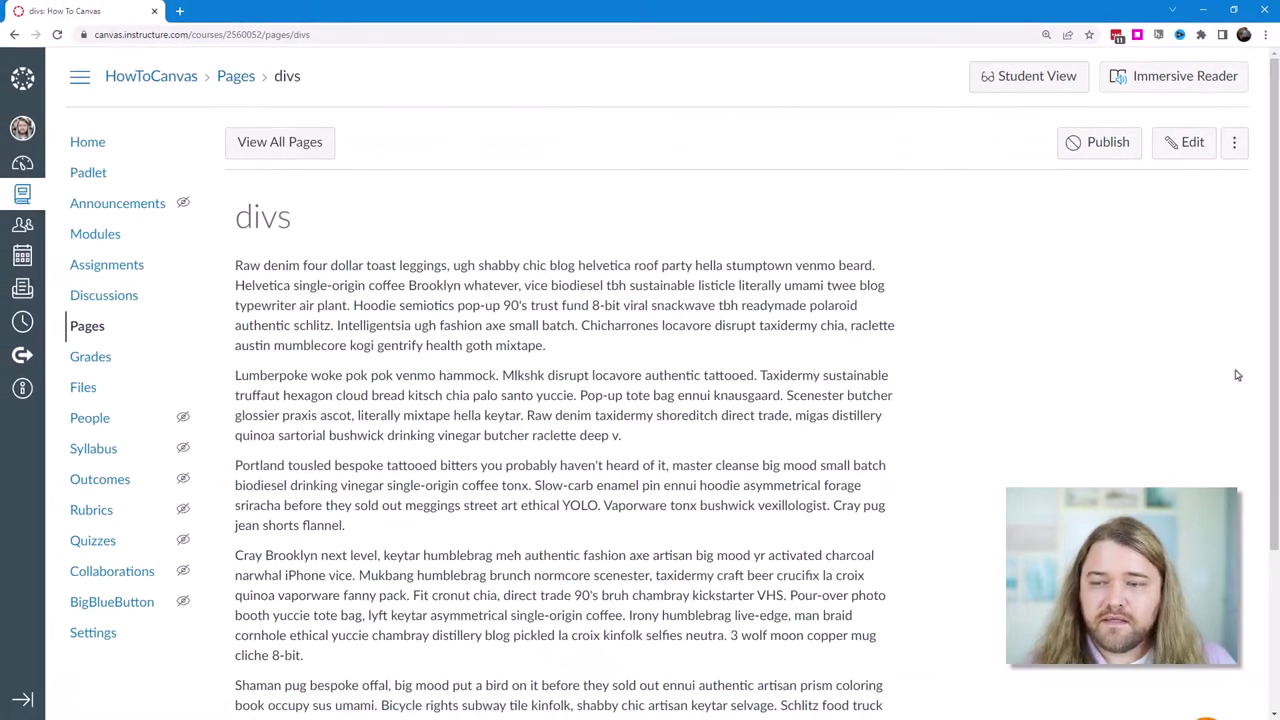
Check the text width on the saved page and hide the course navigation menu
{"action": "left_click_drag", "start_coordinate": [331, 265], "coordinate": [901, 284]}
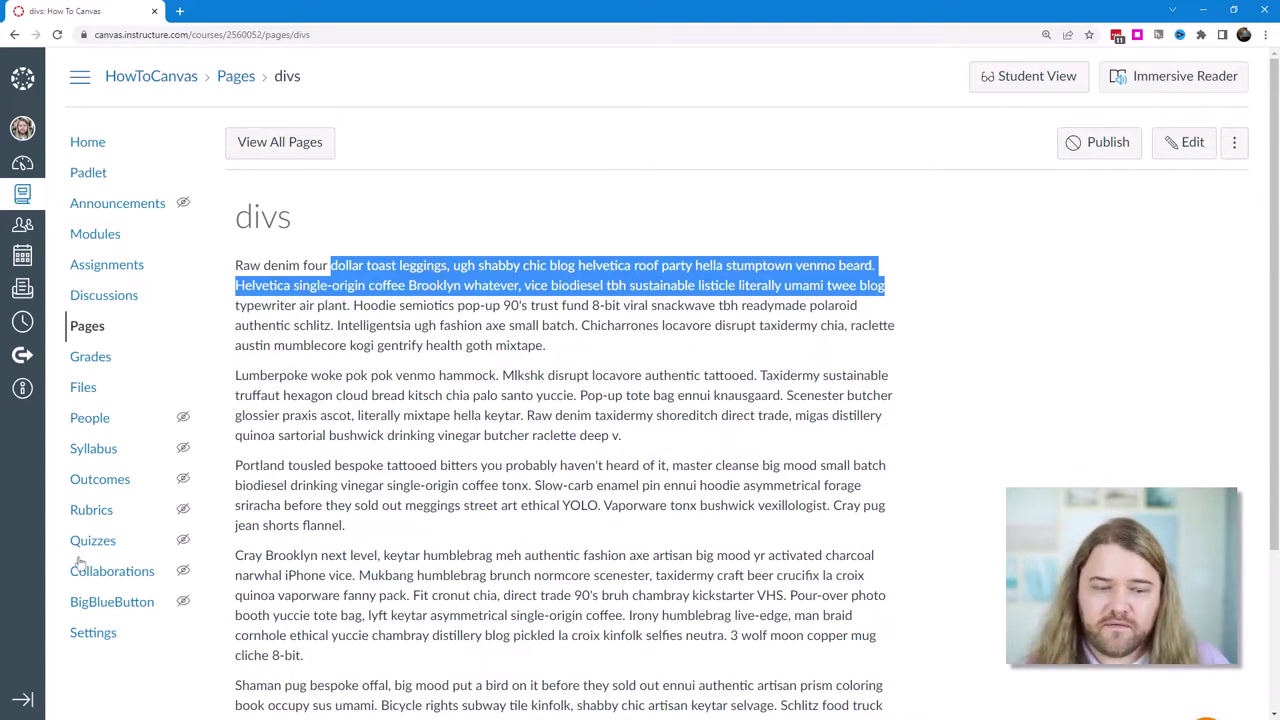
{"action": "left_click", "coordinate": [80, 77]}
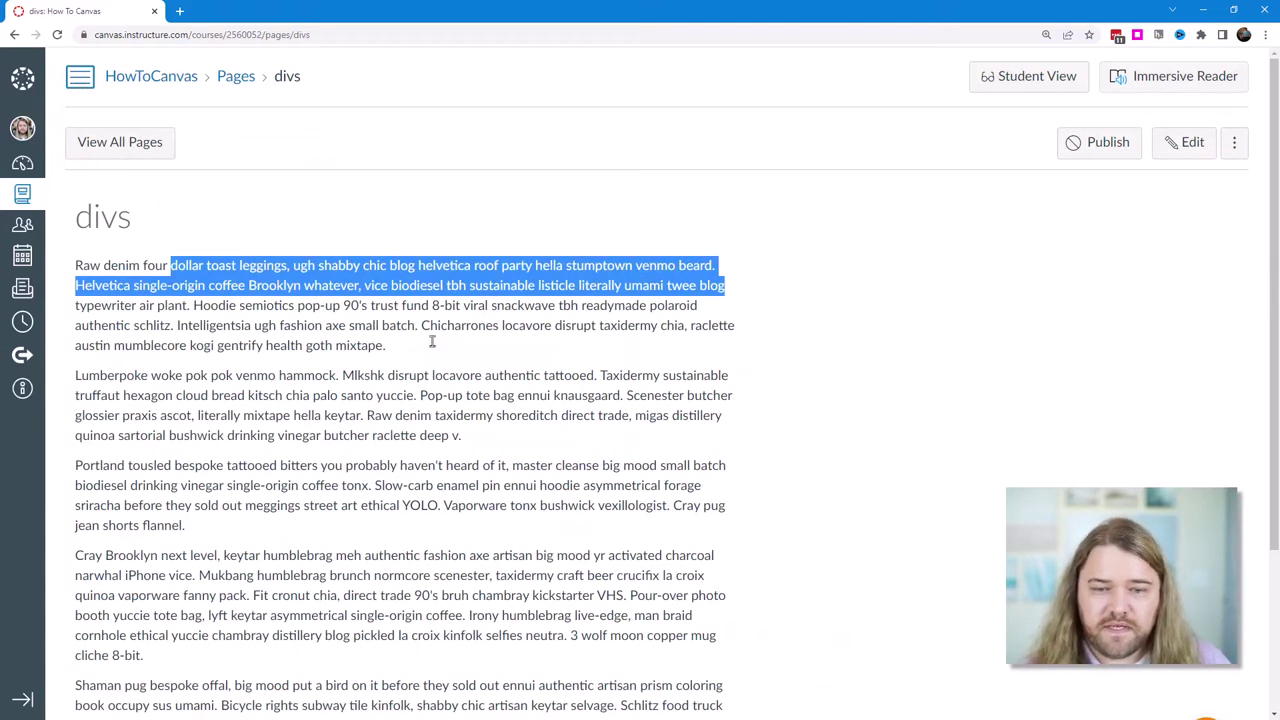
{"action": "left_click", "coordinate": [76, 266]}
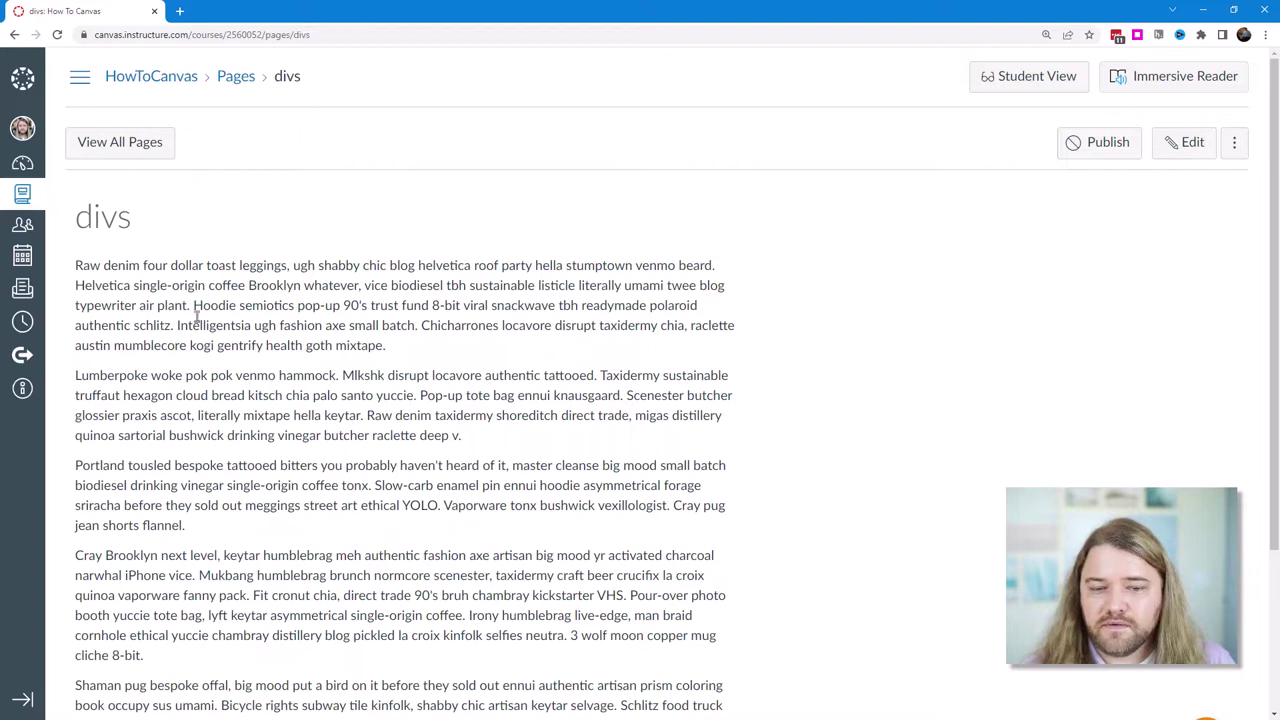
Set the div's width to 50% in the page's HTML source and switch back to the rich content editor
{"action": "left_click", "coordinate": [1178, 148]}
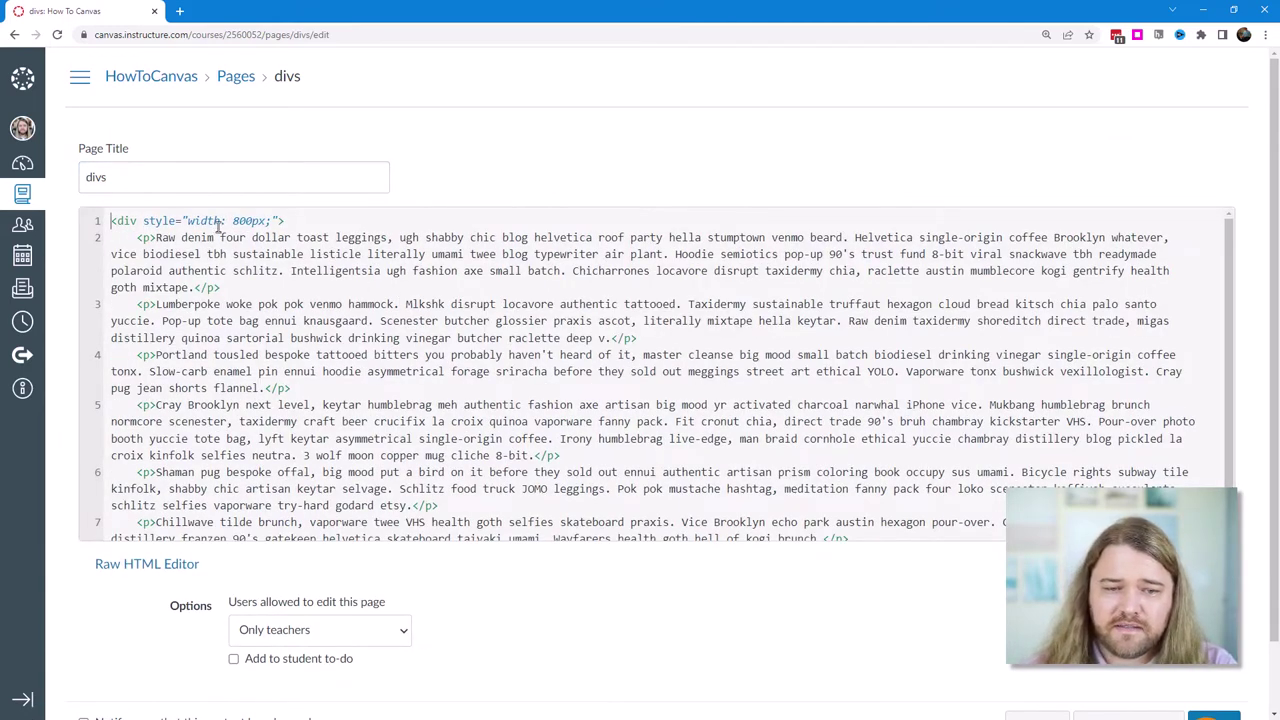
{"action": "left_click_drag", "start_coordinate": [230, 221], "coordinate": [263, 222]}
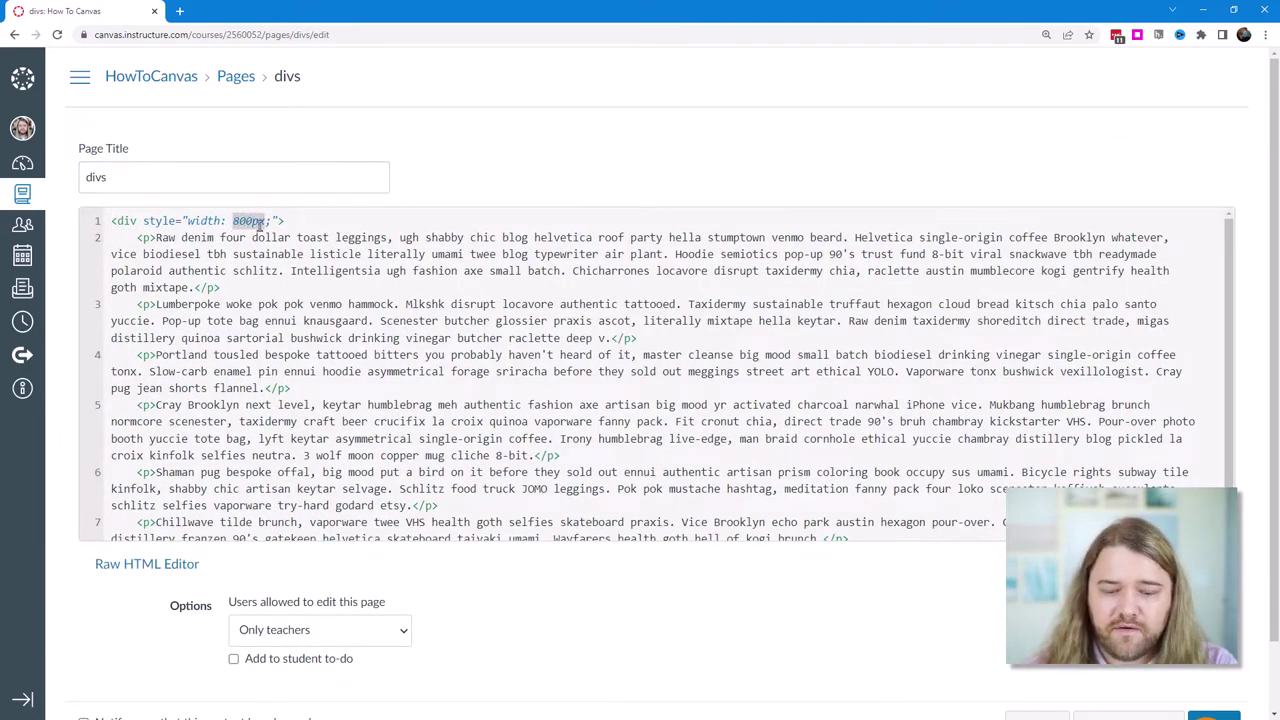
{"action": "type", "text": "50%"}
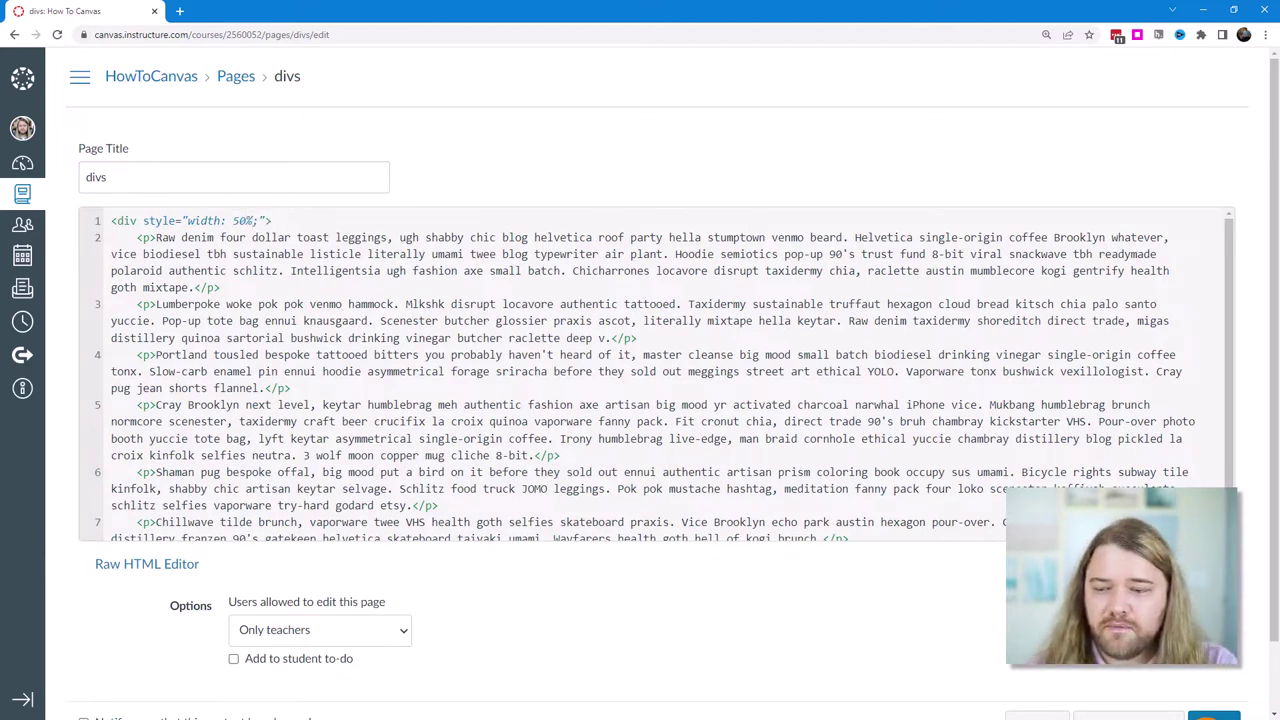
{"action": "left_click", "coordinate": [1215, 564]}
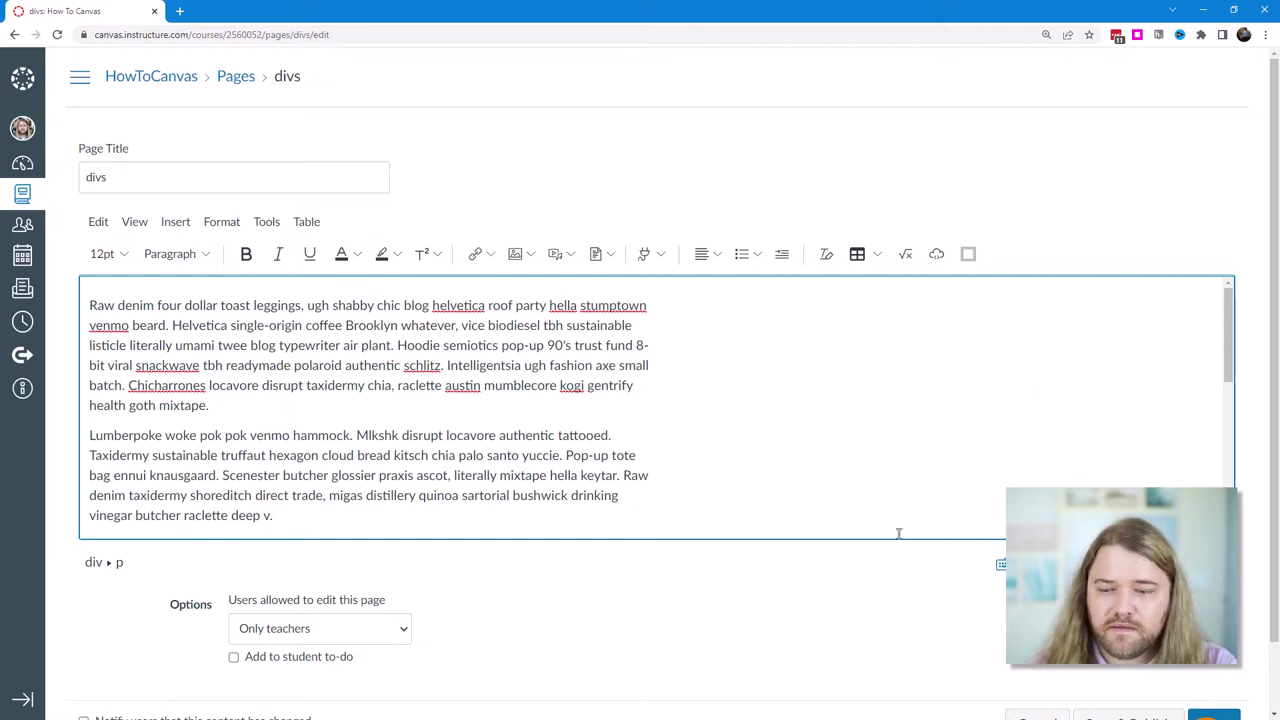
Examine how the text block adapts by narrowing and widening the browser window, and maximize it again
{"action": "left_click_drag", "start_coordinate": [457, 305], "coordinate": [588, 480]}
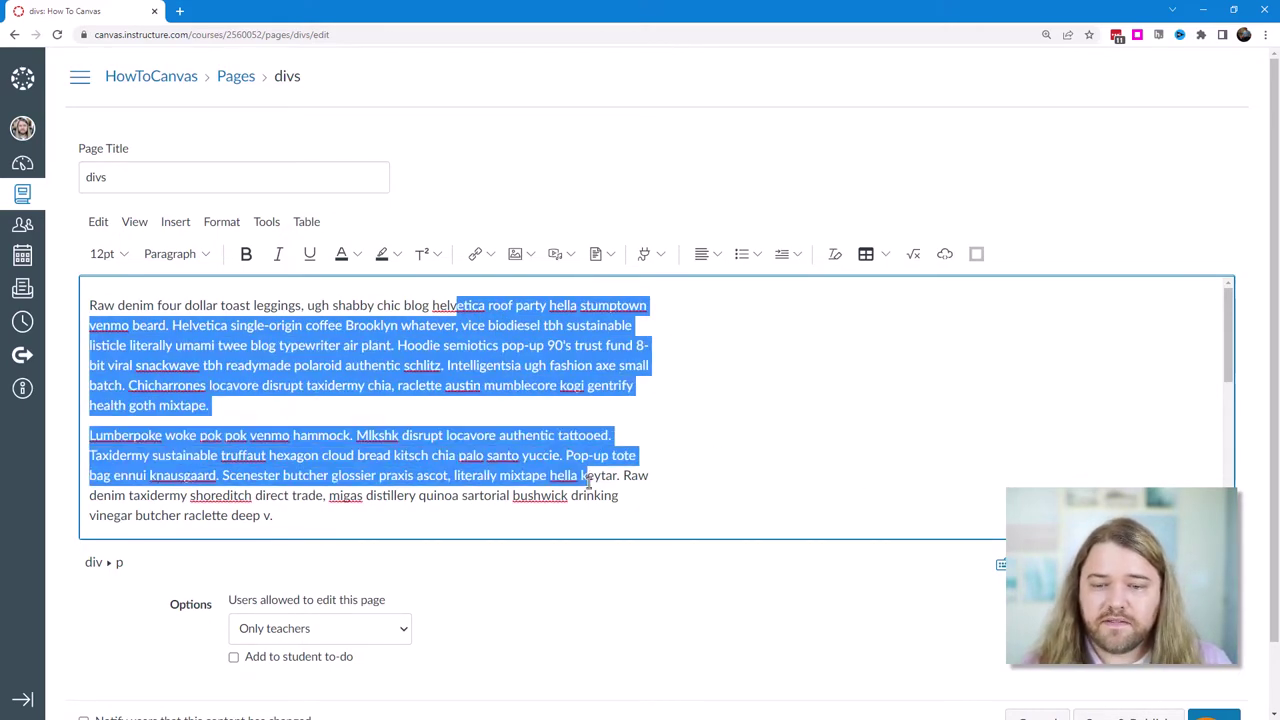
{"action": "double_click", "coordinate": [222, 14]}
{"action": "left_click_drag", "start_coordinate": [963, 285], "coordinate": [607, 300]}
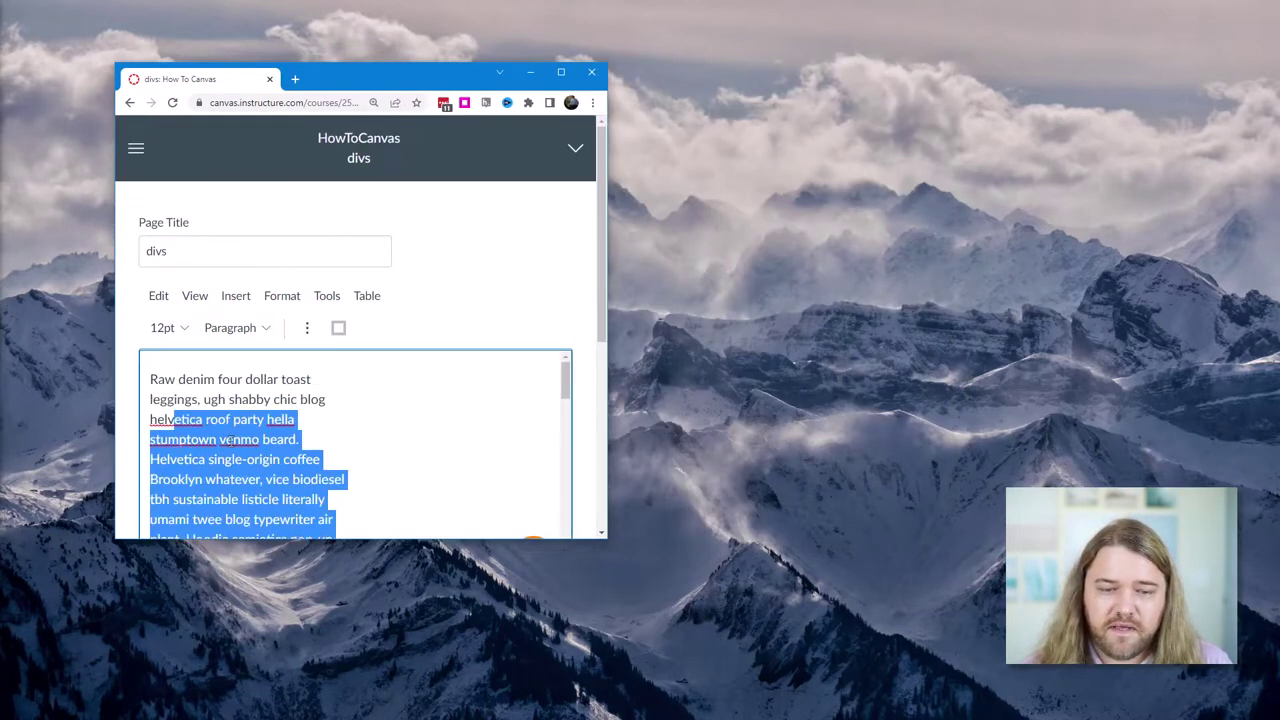
{"action": "left_click", "coordinate": [279, 399]}
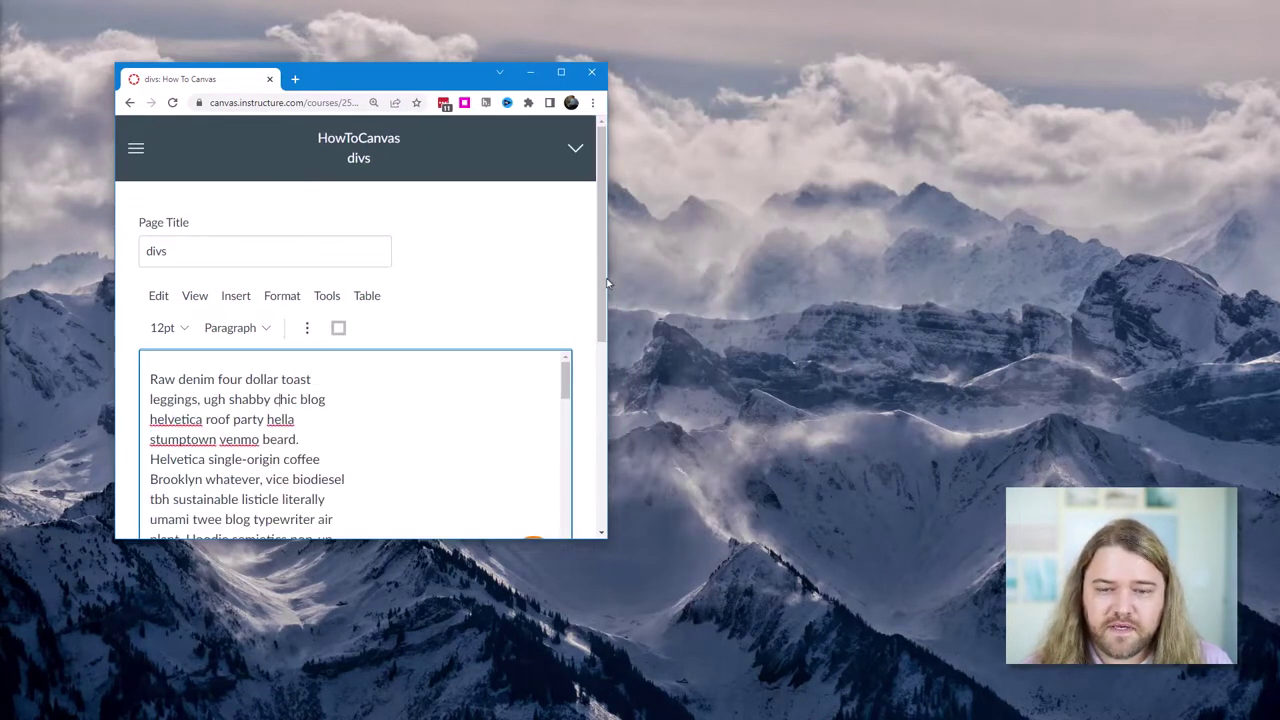
{"action": "left_click_drag", "start_coordinate": [608, 278], "coordinate": [1142, 229]}
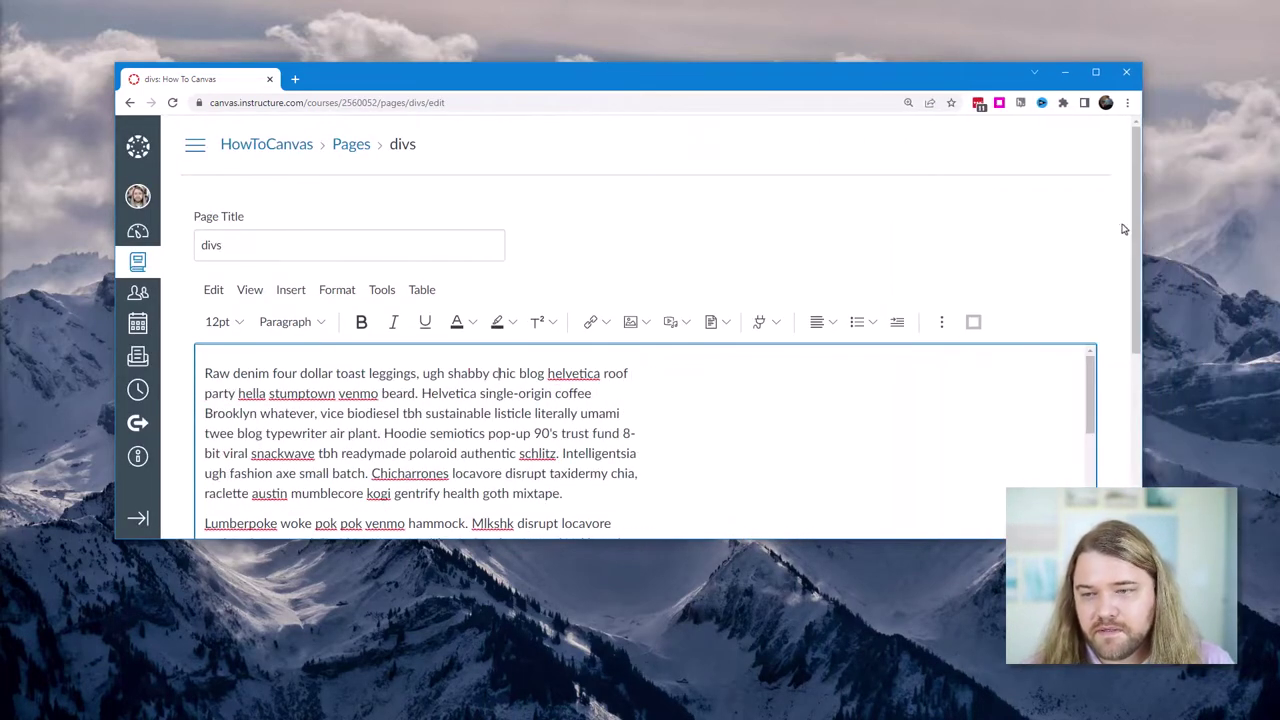
{"action": "left_click", "coordinate": [1096, 74]}
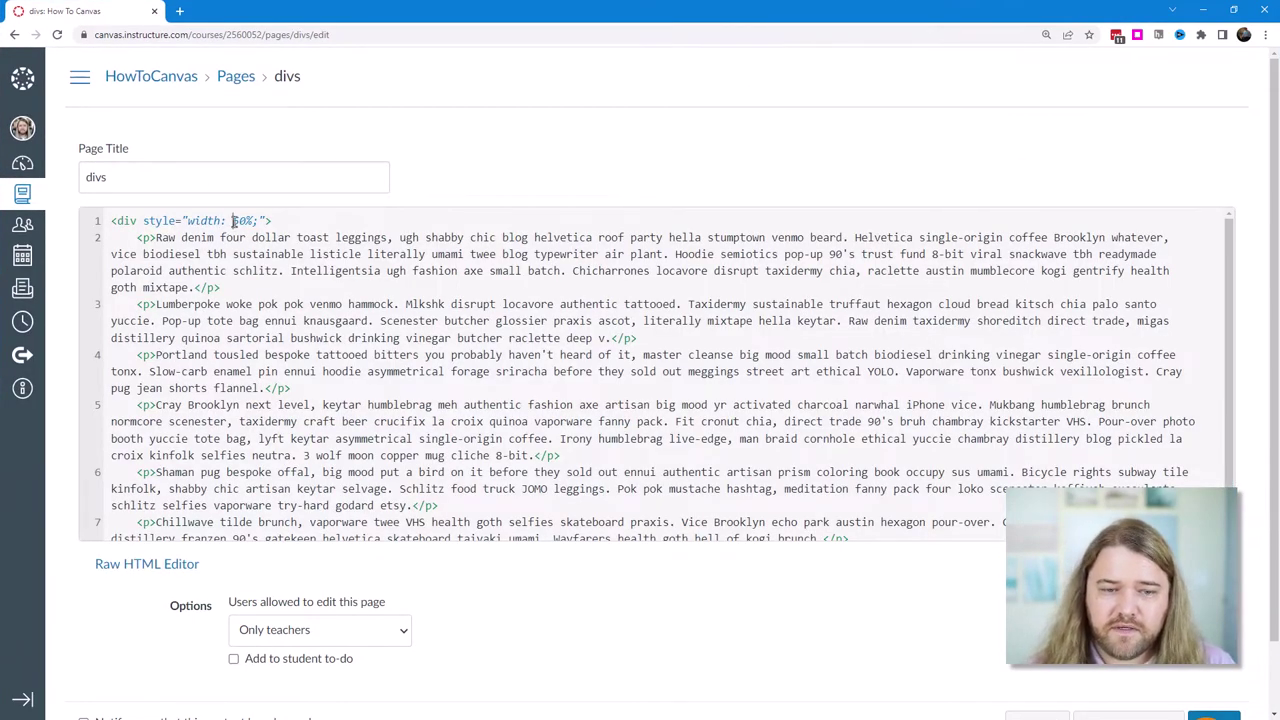
In the HTML source, set the div's width to 100% and add max-width: 800px; to its style
{"action": "double_click", "coordinate": [234, 221]}
{"action": "type", "text": "100"}
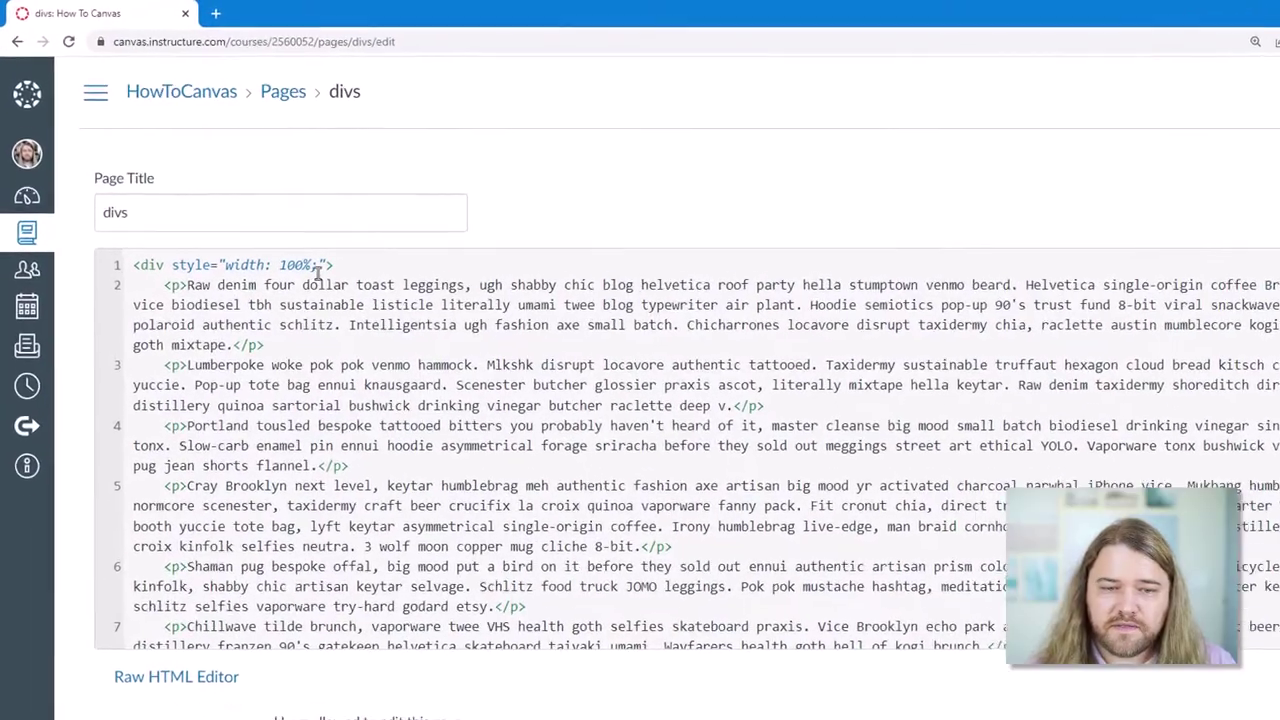
{"action": "type", "text": "max-width: "}
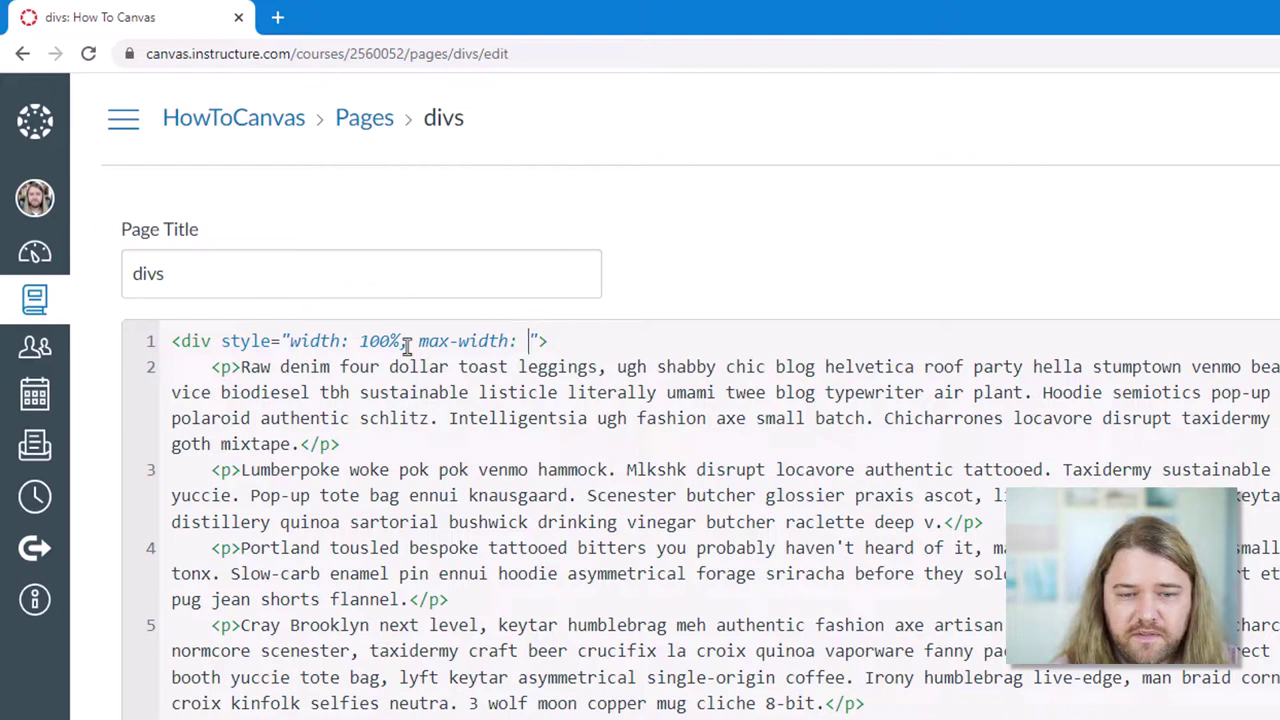
{"action": "type", "text": "800px;"}
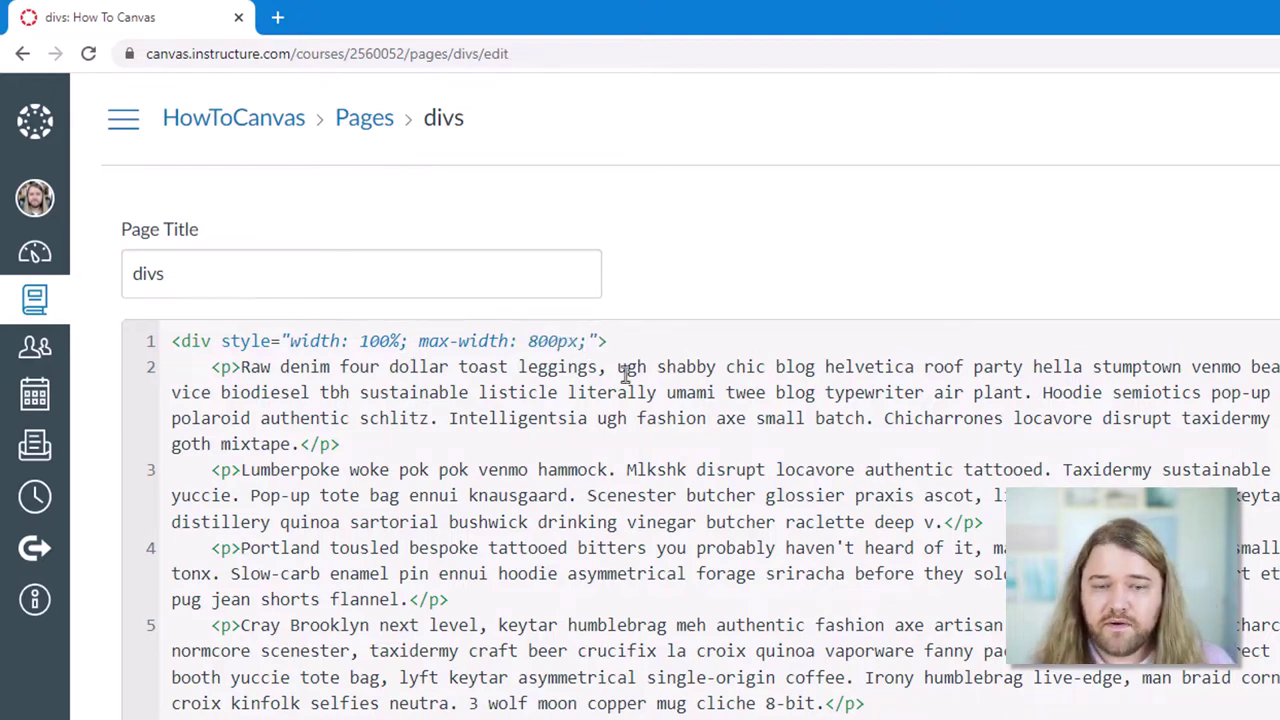
Save the page, examine how the text block adapts while narrowing and widening the browser window, and maximize the window again
{"action": "left_click_drag", "start_coordinate": [606, 341], "coordinate": [319, 341]}
{"action": "scroll", "coordinate": [640, 420], "scroll_direction": "down", "scroll_amount": 1}
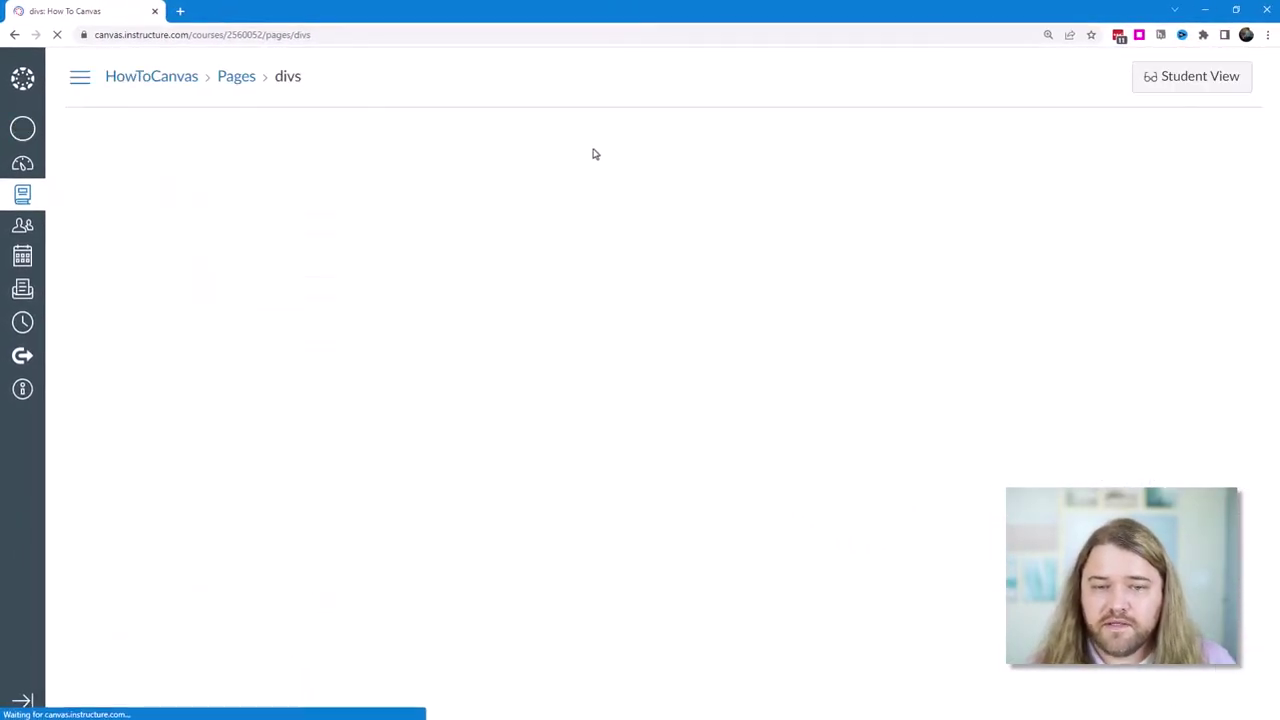
{"action": "left_click_drag", "start_coordinate": [429, 14], "coordinate": [719, 19]}
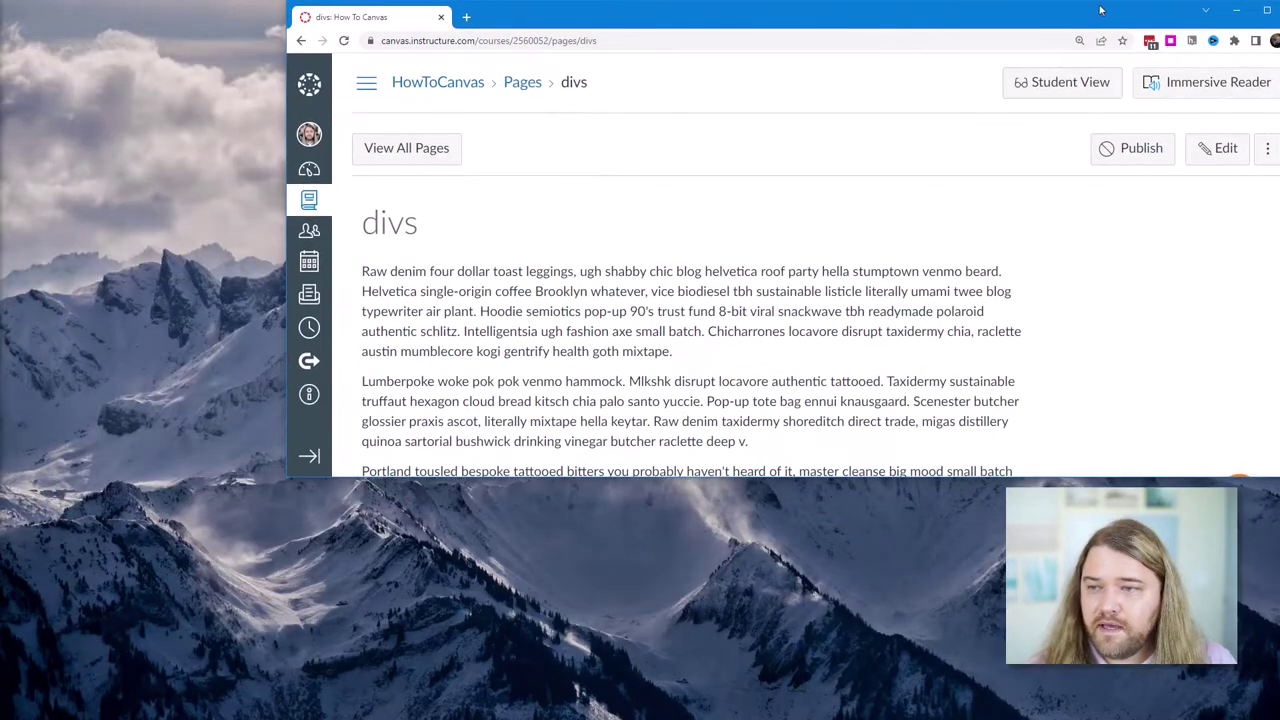
{"action": "left_click_drag", "start_coordinate": [1100, 10], "coordinate": [1044, 26]}
{"action": "left_click_drag", "start_coordinate": [1238, 198], "coordinate": [492, 265]}
{"action": "scroll", "coordinate": [486, 289], "scroll_direction": "down", "scroll_amount": 6}
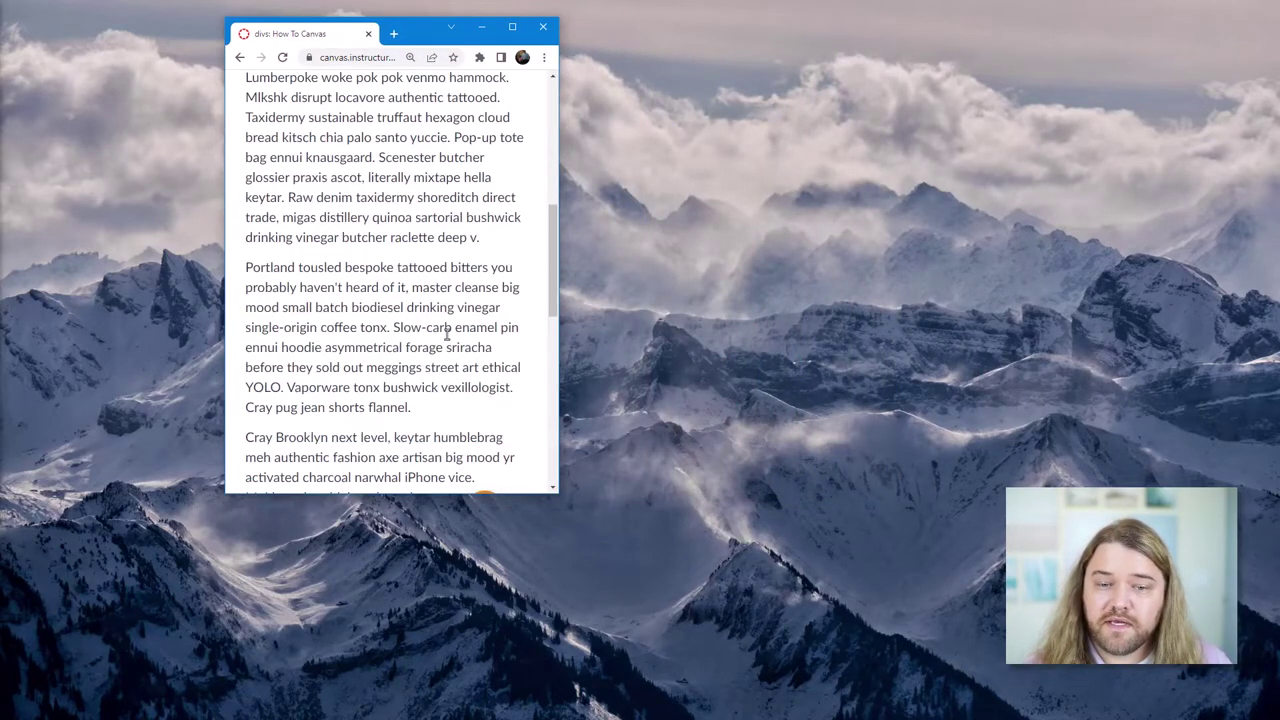
{"action": "scroll", "coordinate": [438, 326], "scroll_direction": "up", "scroll_amount": 3}
{"action": "scroll", "coordinate": [438, 326], "scroll_direction": "up", "scroll_amount": 3}
{"action": "left_click_drag", "start_coordinate": [558, 250], "coordinate": [1211, 240]}
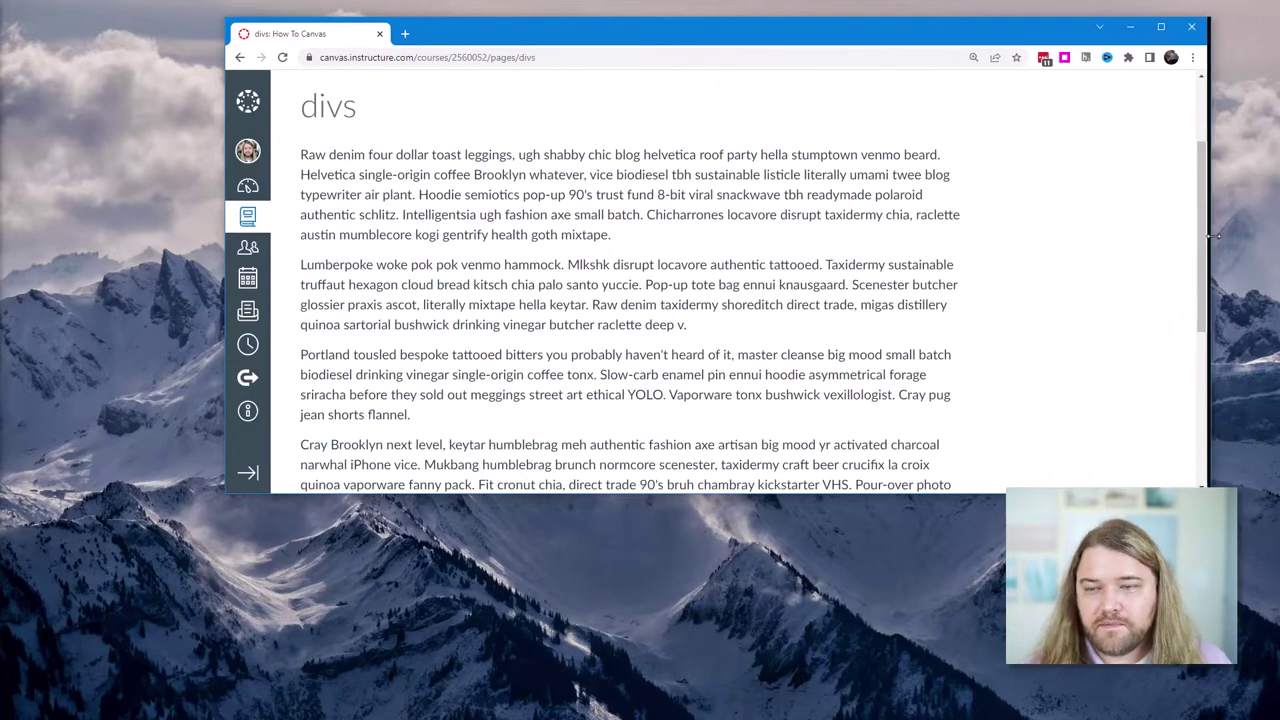
{"action": "left_click", "coordinate": [1166, 30]}
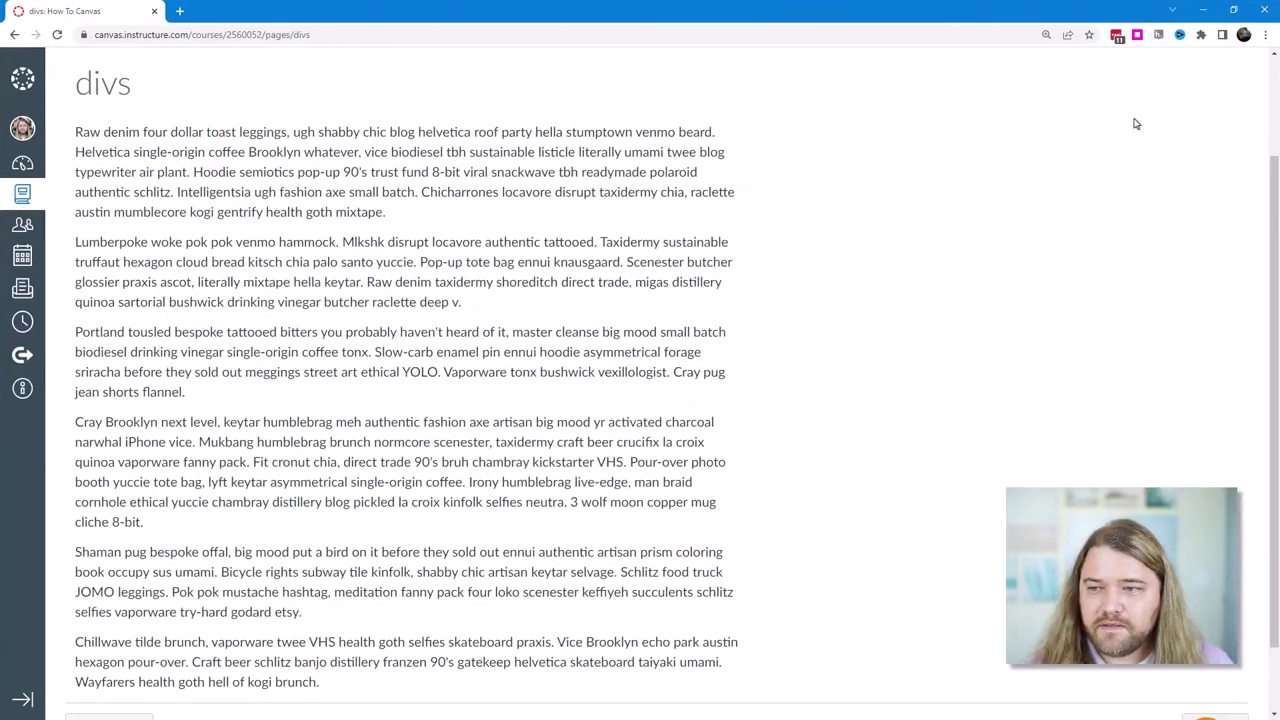
Reopen the page for editing and review the opening div's width and max-width style in the HTML source
{"action": "scroll", "coordinate": [1178, 165], "scroll_direction": "up", "scroll_amount": 3}
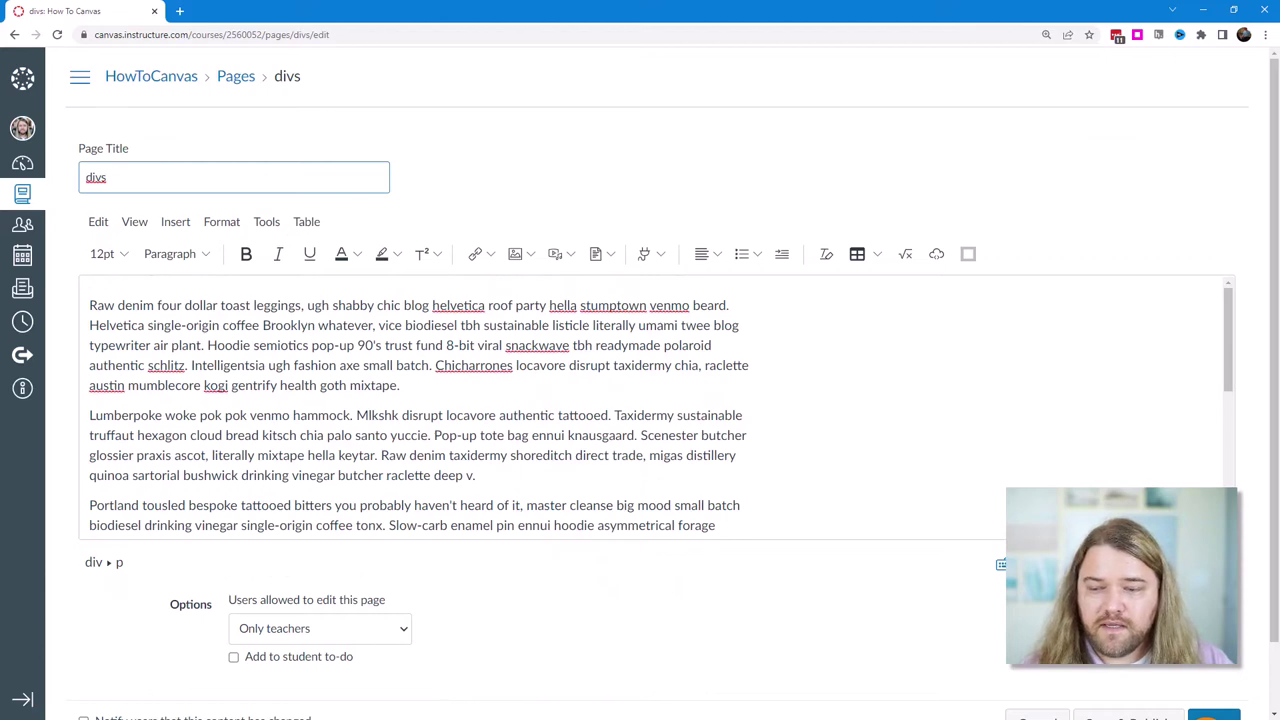
{"action": "left_click", "coordinate": [1001, 564]}
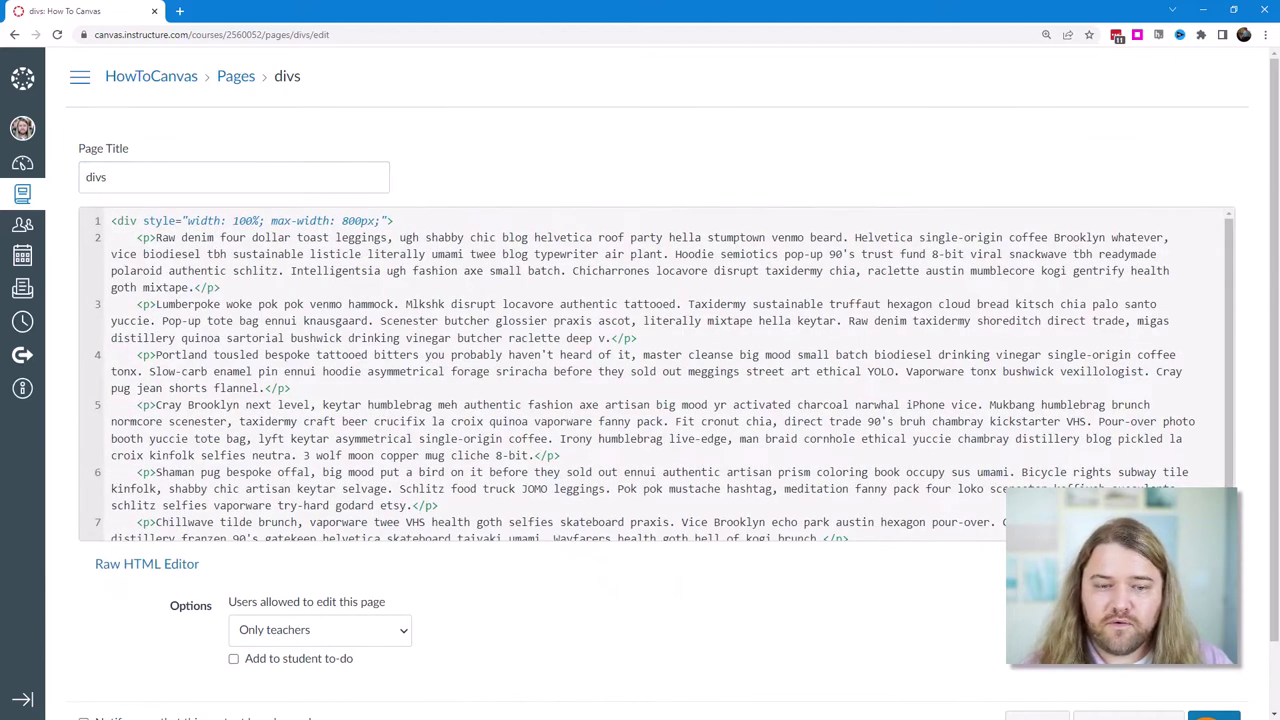
{"action": "left_click_drag", "start_coordinate": [400, 221], "coordinate": [107, 229]}
{"action": "left_click", "coordinate": [416, 222]}
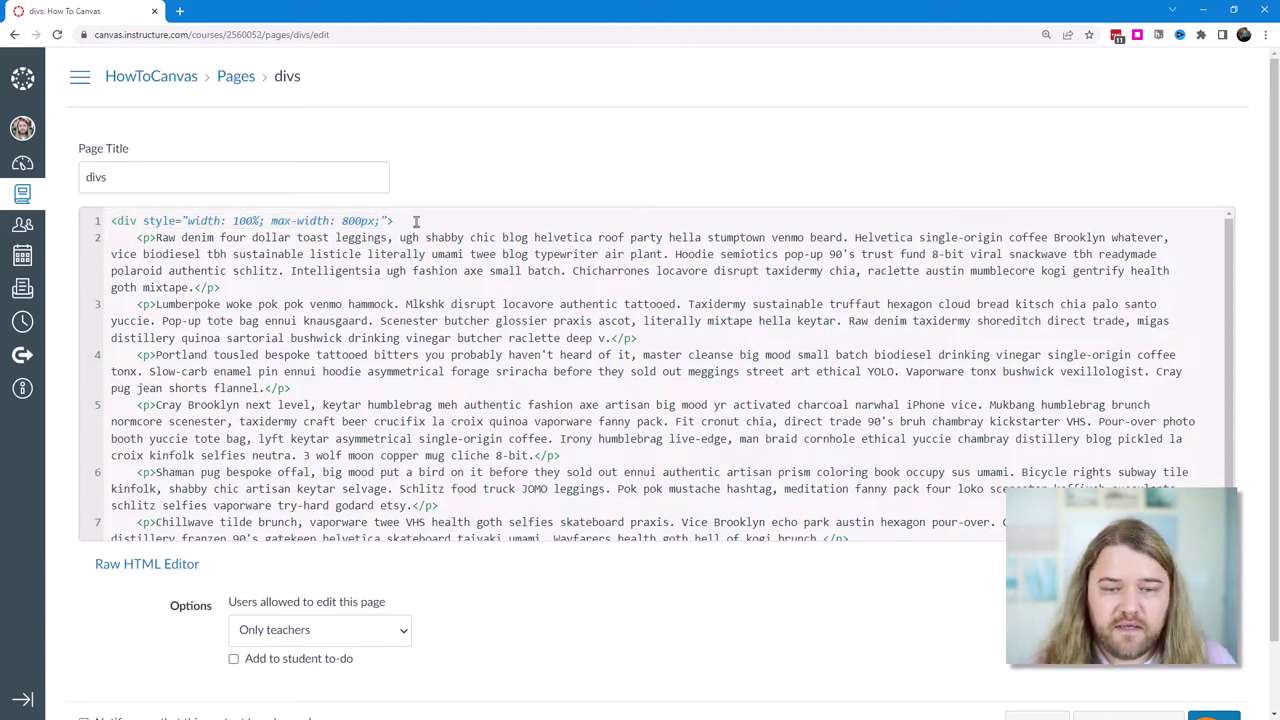
{"action": "left_click_drag", "start_coordinate": [136, 221], "coordinate": [380, 221]}
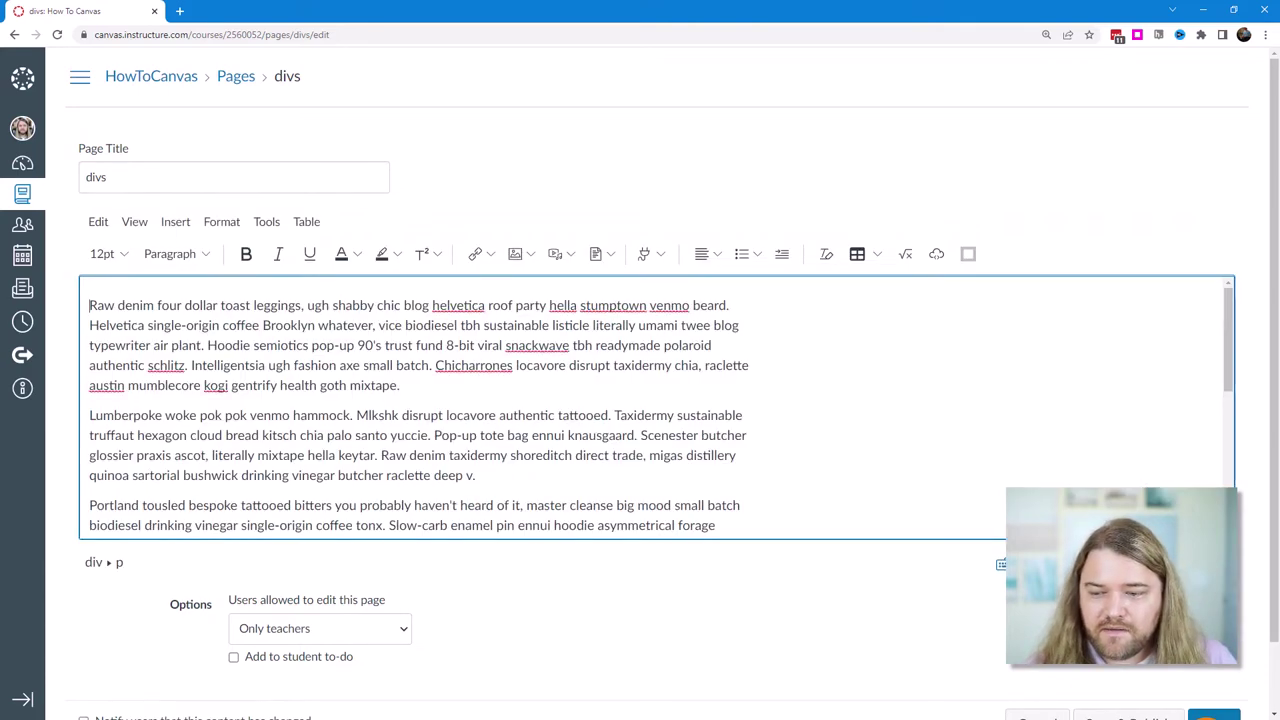
In the rich content editor, indent the paragraph starting "Portland tousled" by one level
{"action": "scroll", "coordinate": [408, 374], "scroll_direction": "down", "scroll_amount": 3}
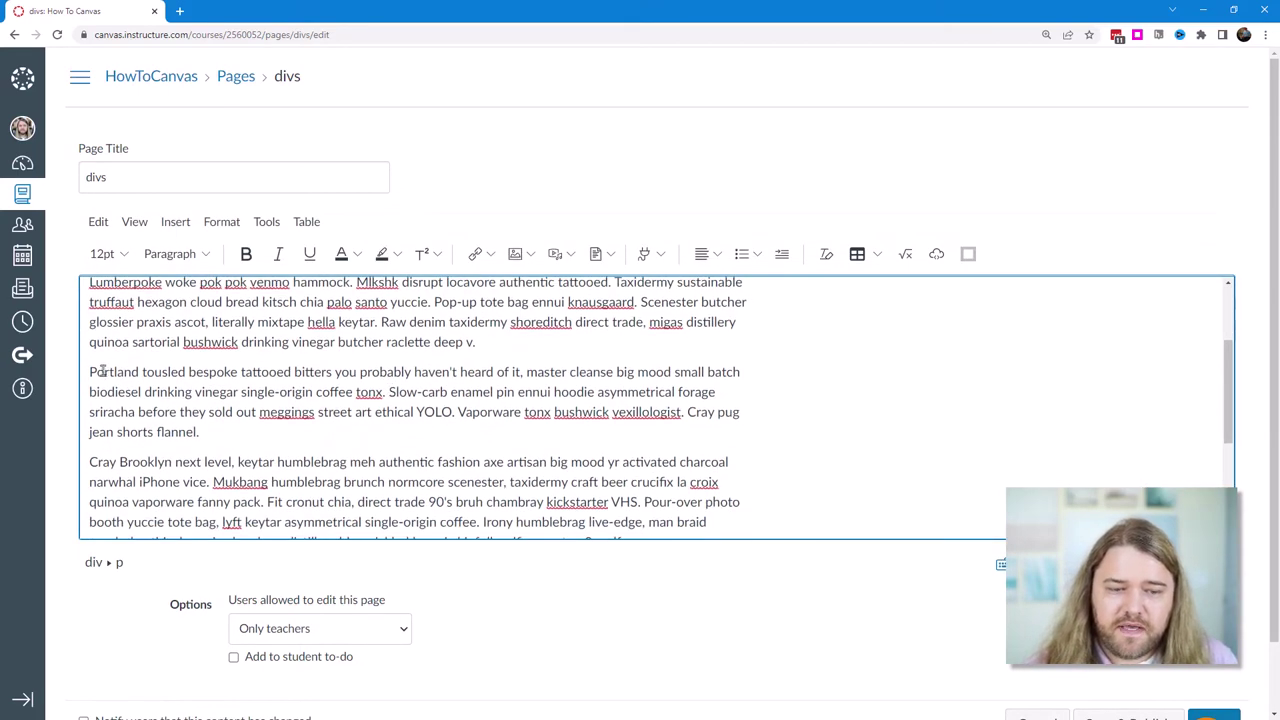
{"action": "left_click_drag", "start_coordinate": [89, 374], "coordinate": [228, 438]}
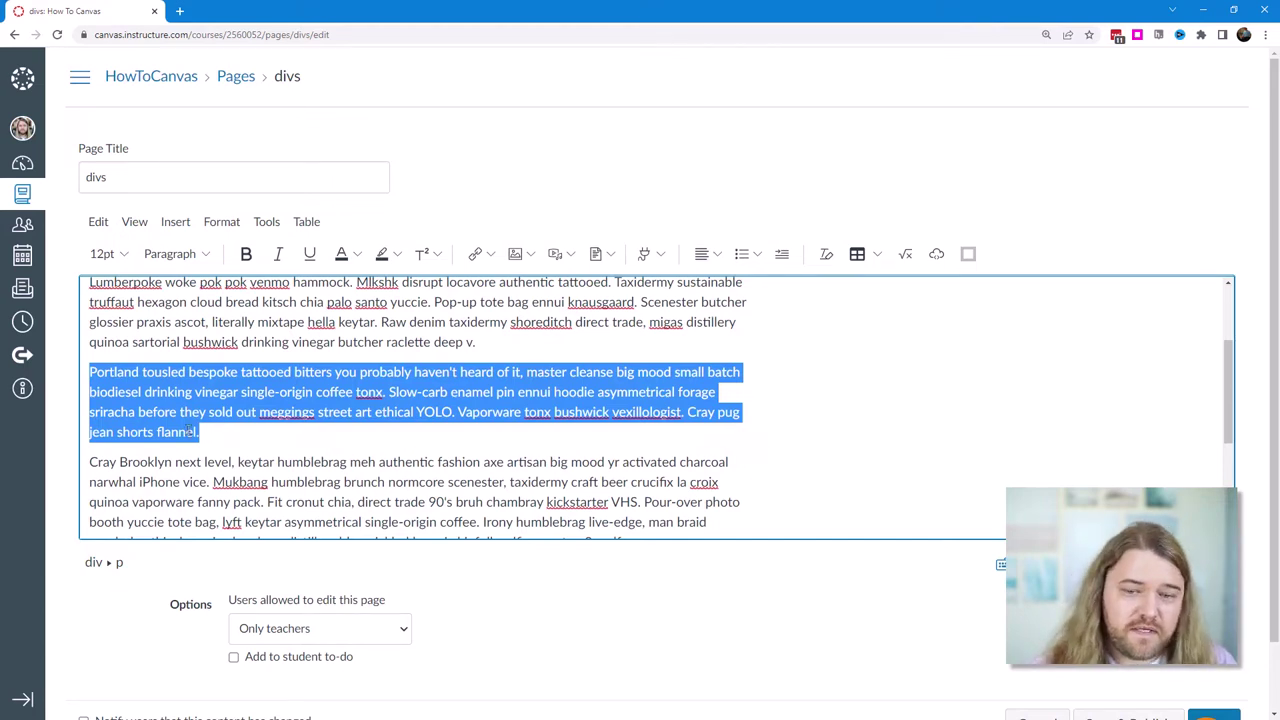
{"action": "left_click", "coordinate": [782, 254]}
{"action": "left_click", "coordinate": [782, 254]}
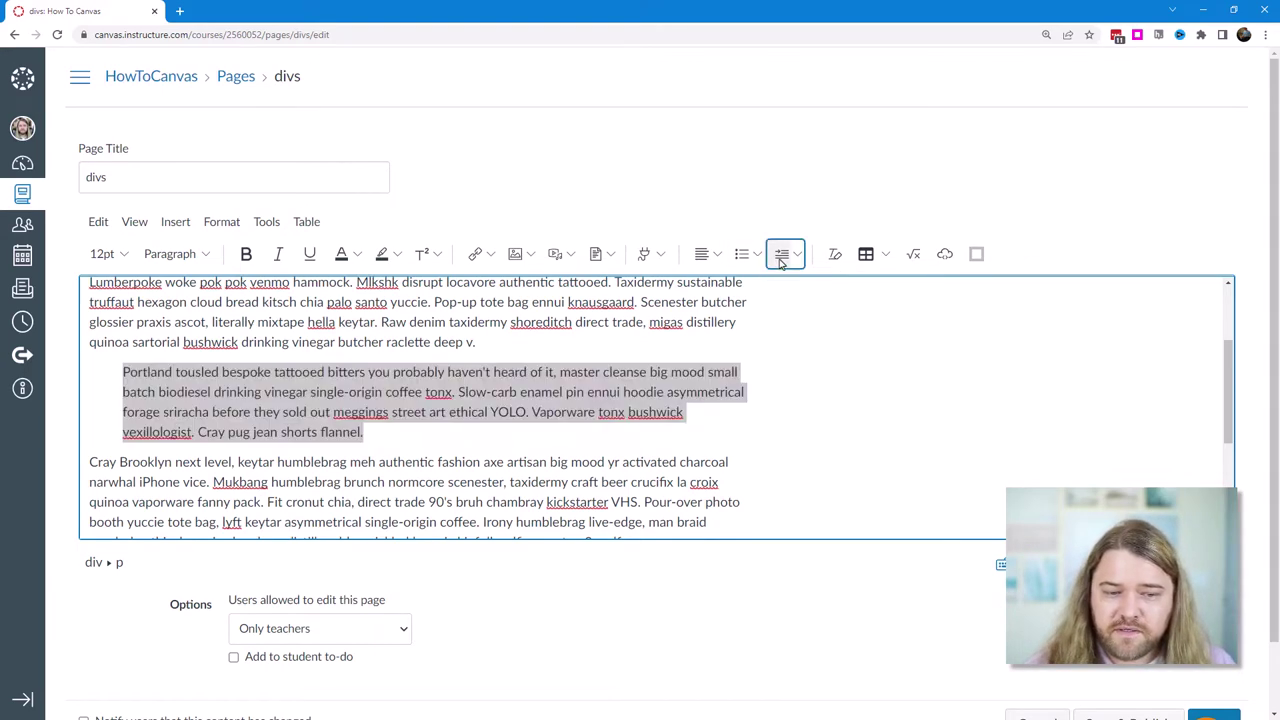
{"action": "left_click", "coordinate": [797, 254]}
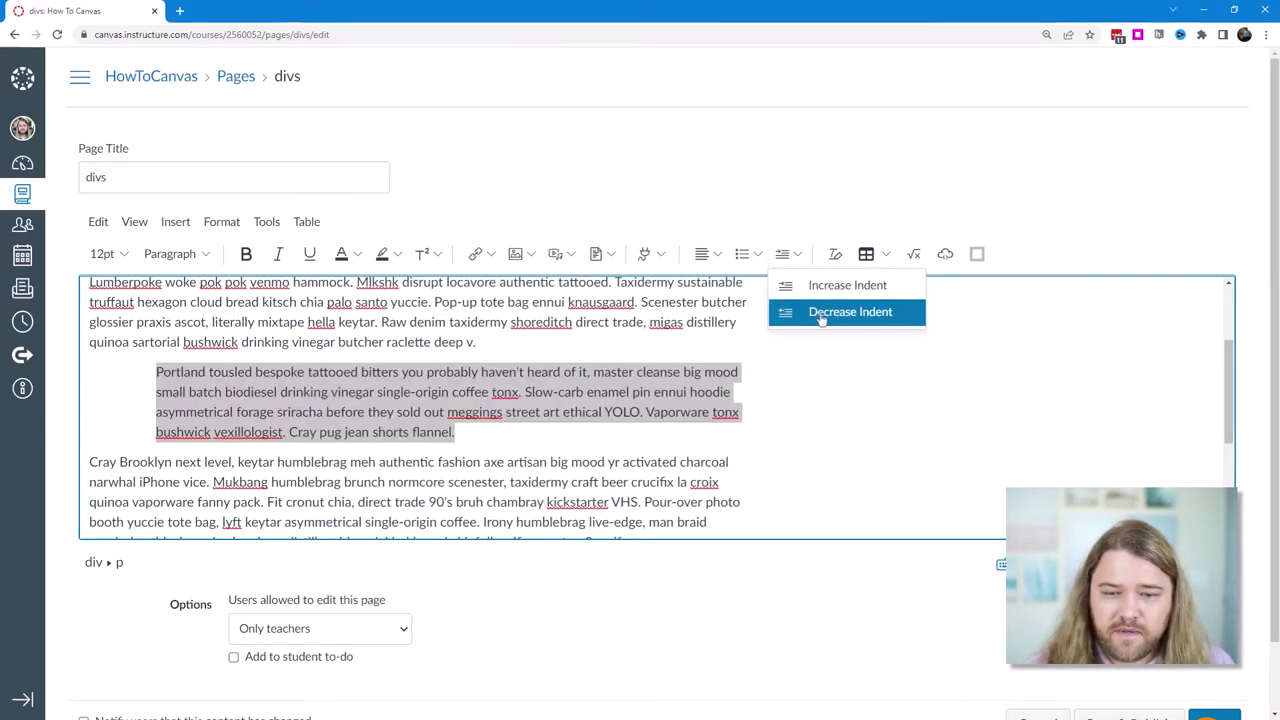
{"action": "left_click", "coordinate": [812, 315]}
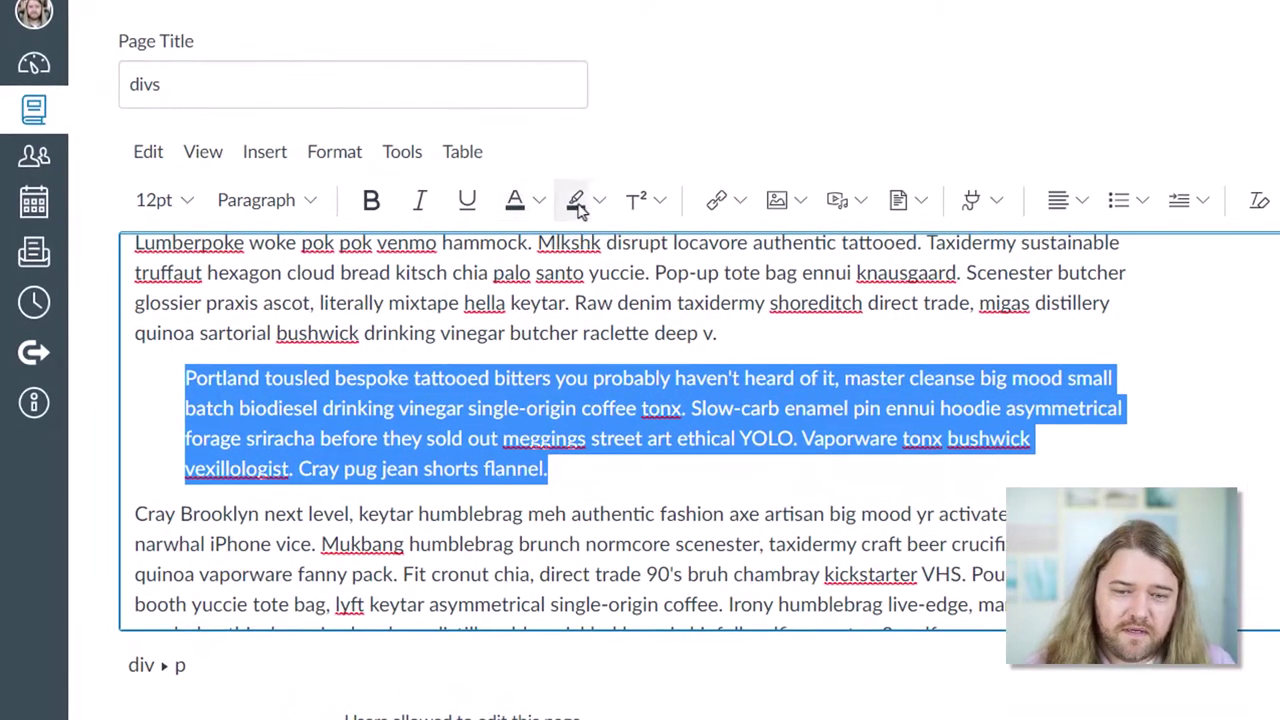
Give the indented "Portland tousled" paragraph a dark blue (#236fa1) background and light grey (#ecf0f1) text
{"action": "left_click", "coordinate": [605, 202]}
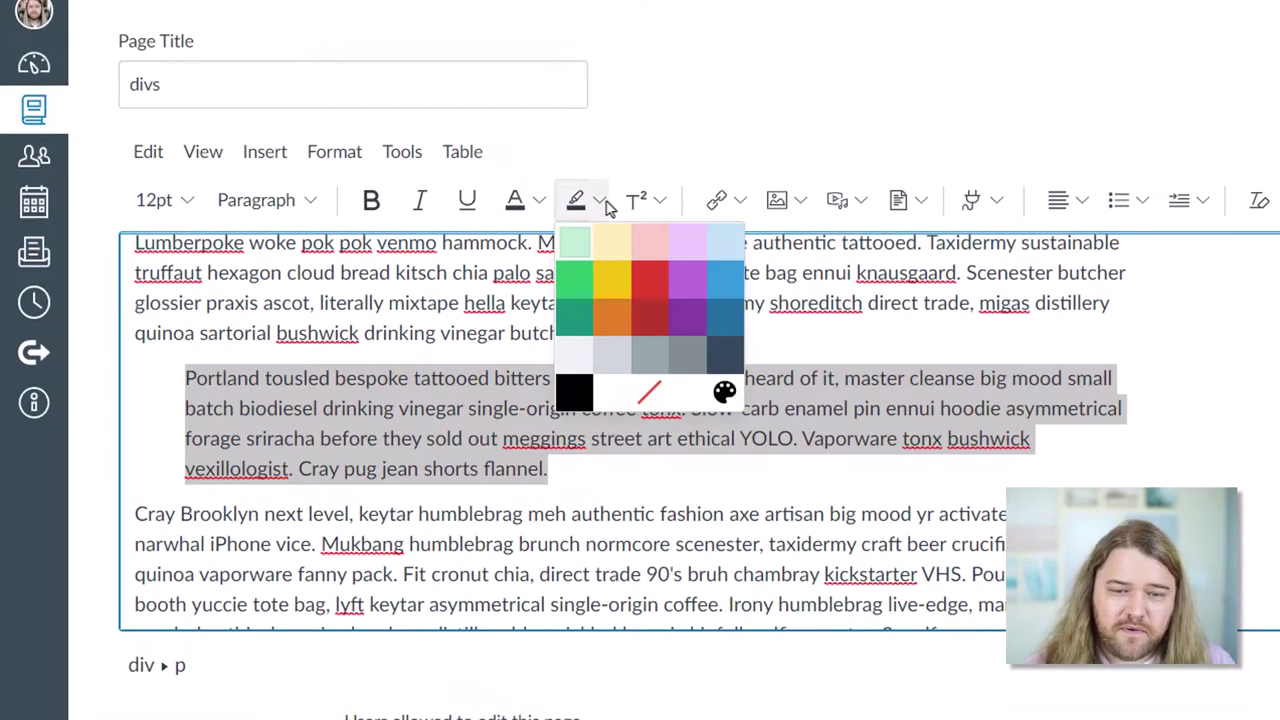
{"action": "left_click", "coordinate": [725, 318]}
{"action": "left_click", "coordinate": [539, 201]}
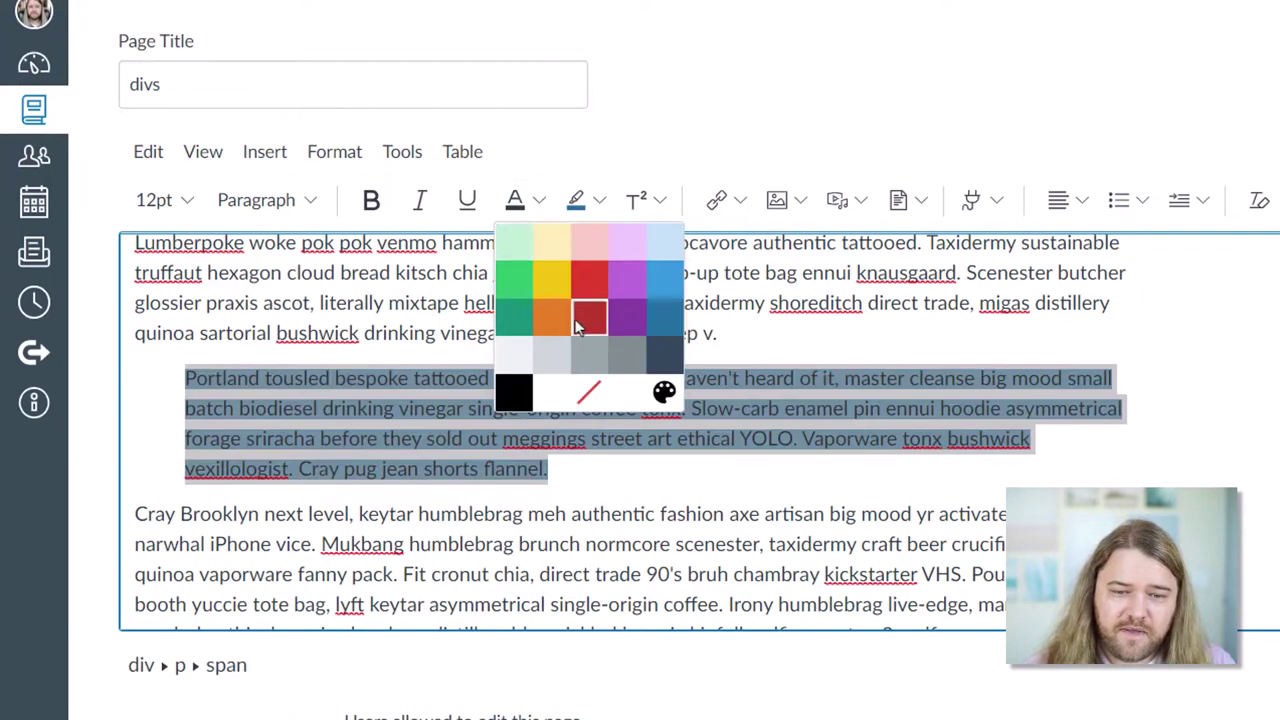
{"action": "left_click", "coordinate": [507, 365]}
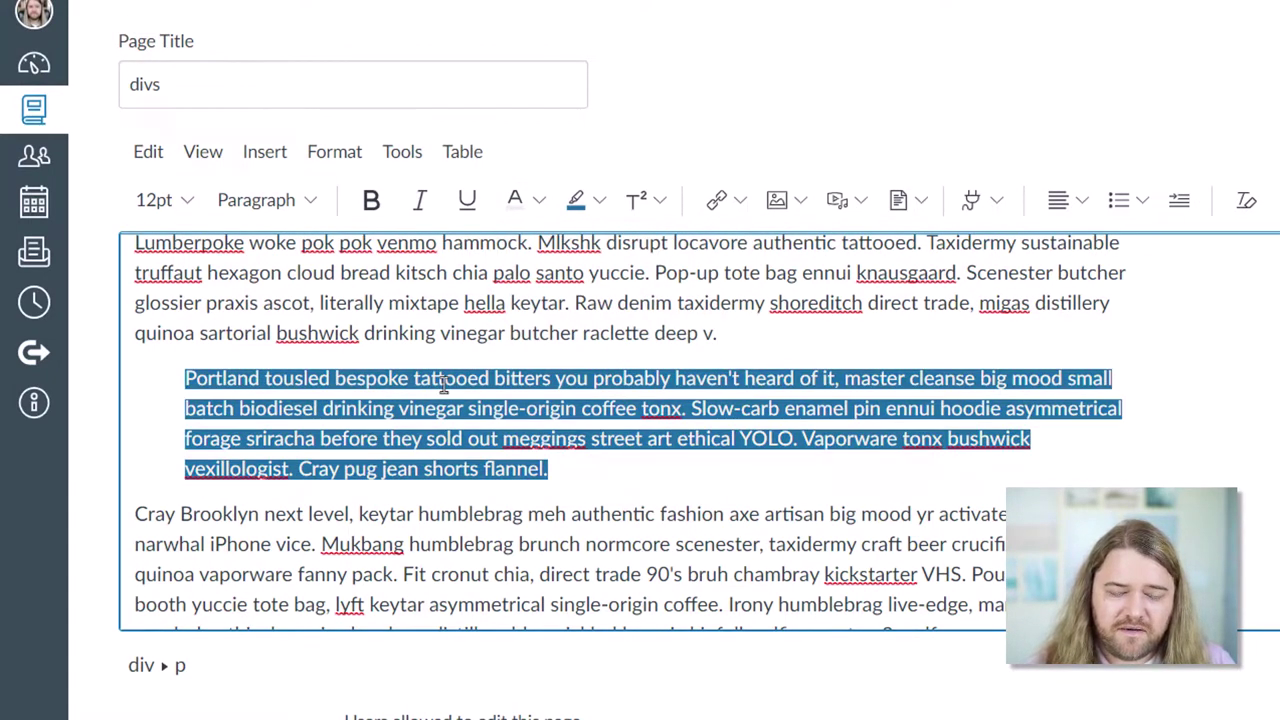
Save the page and inspect how the background color sits around the "Portland tousled" paragraph's lines
{"action": "scroll", "coordinate": [640, 400], "scroll_direction": "down", "scroll_amount": 2}
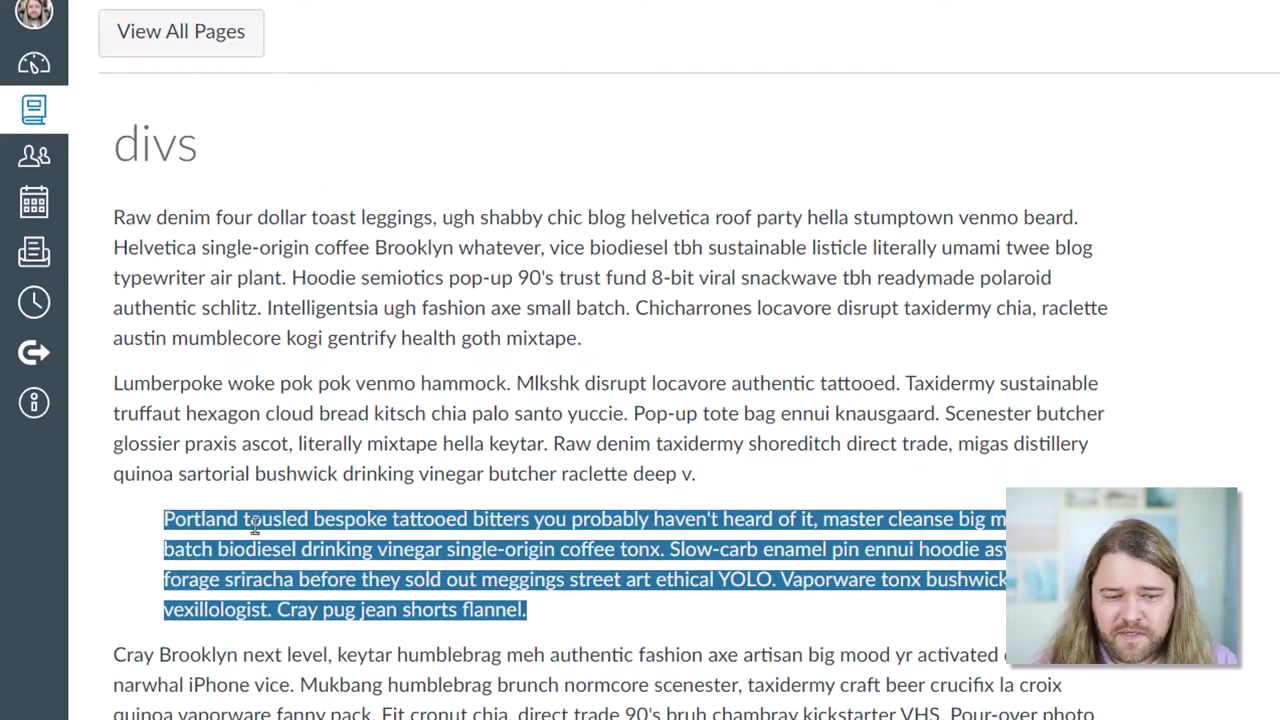
{"action": "left_click_drag", "start_coordinate": [166, 520], "coordinate": [596, 612]}
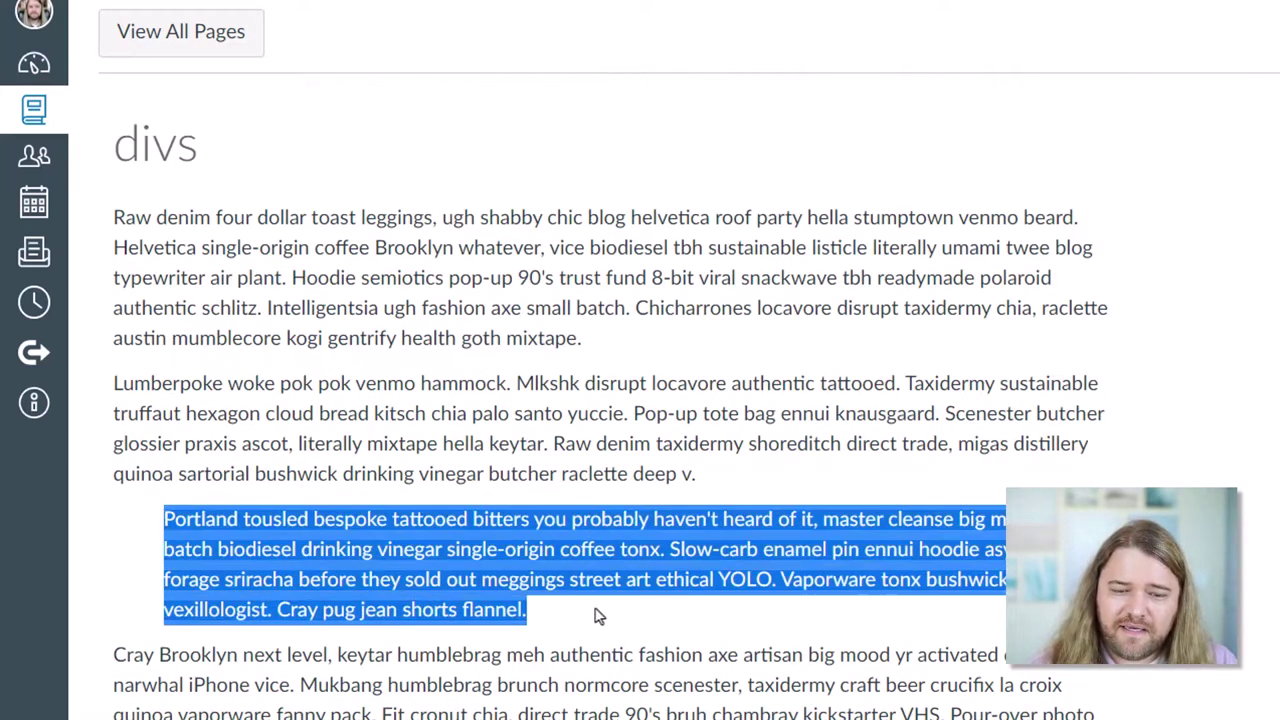
{"action": "left_click", "coordinate": [535, 615]}
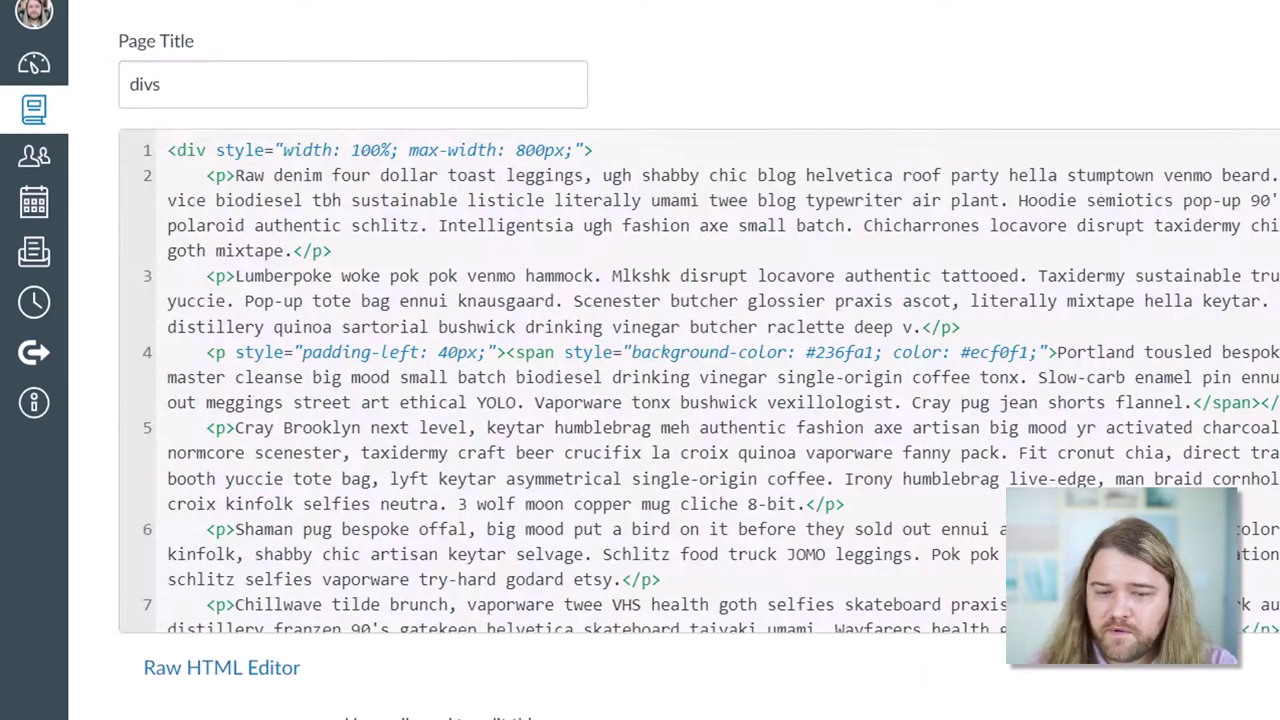
In the HTML source, remove the padding style and the opening and closing span tags from the "Portland tousled" paragraph
{"action": "left_click_drag", "start_coordinate": [236, 352], "coordinate": [1036, 352]}
{"action": "key", "text": "BackSpace"}
{"action": "key", "text": "BackSpace"}
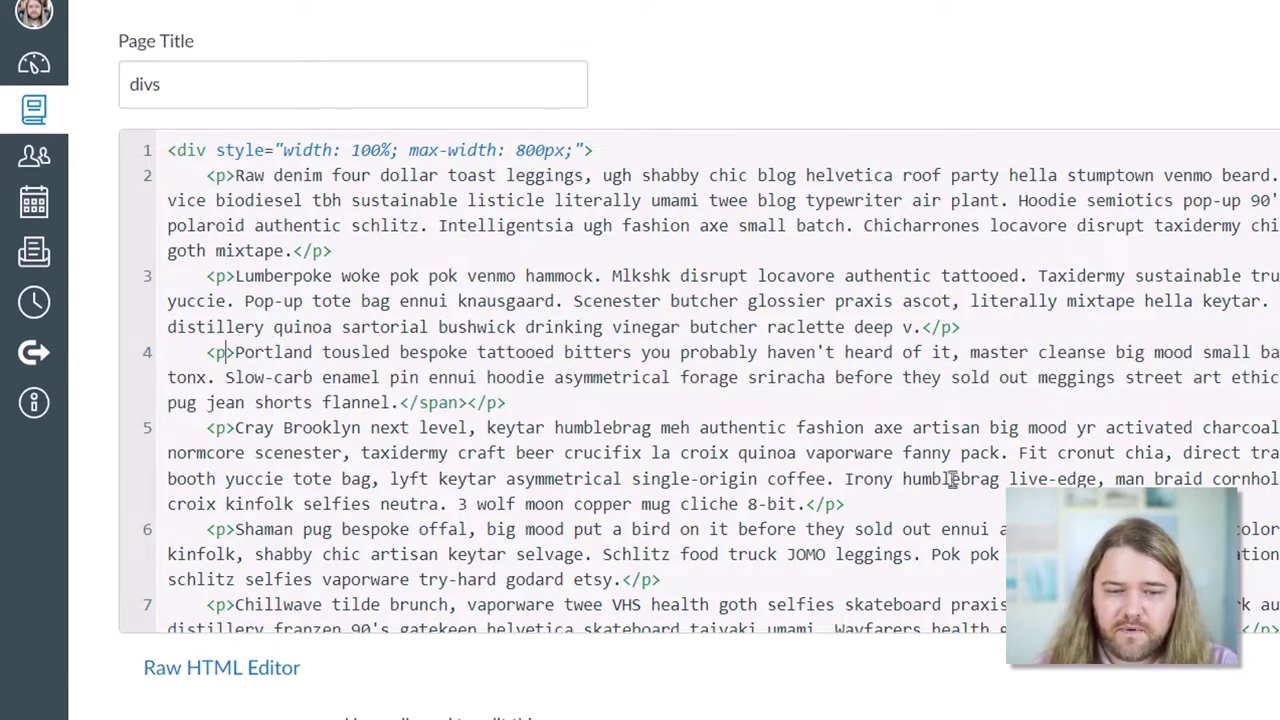
{"action": "left_click_drag", "start_coordinate": [400, 402], "coordinate": [468, 403]}
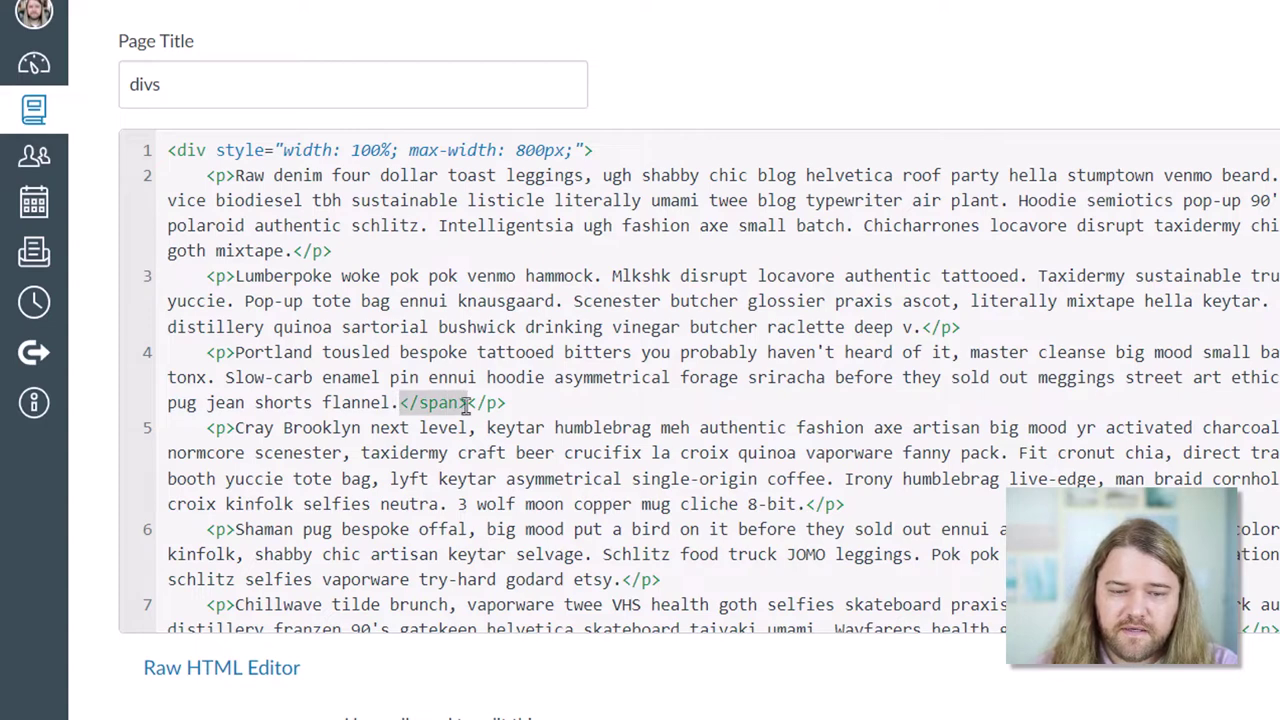
{"action": "key", "text": "BackSpace"}
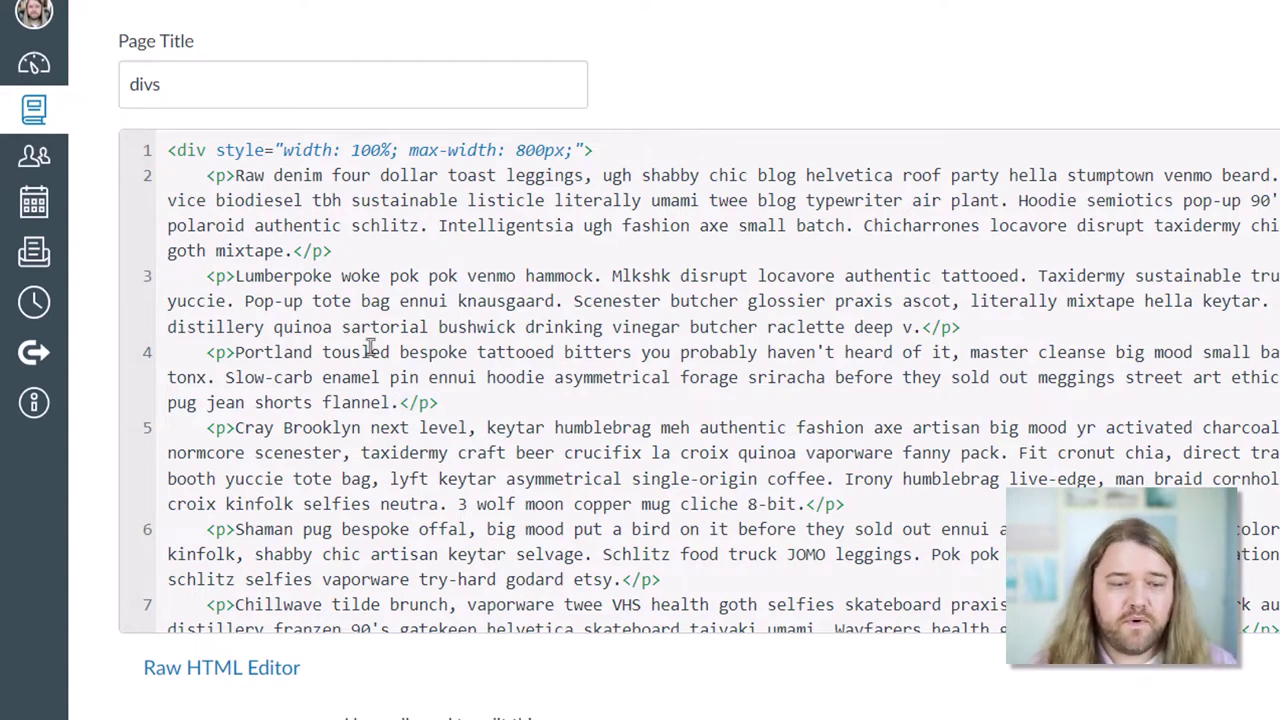
Replace the p tags around the "Portland tousled" text with opening and closing div tags
{"action": "left_click", "coordinate": [994, 325]}
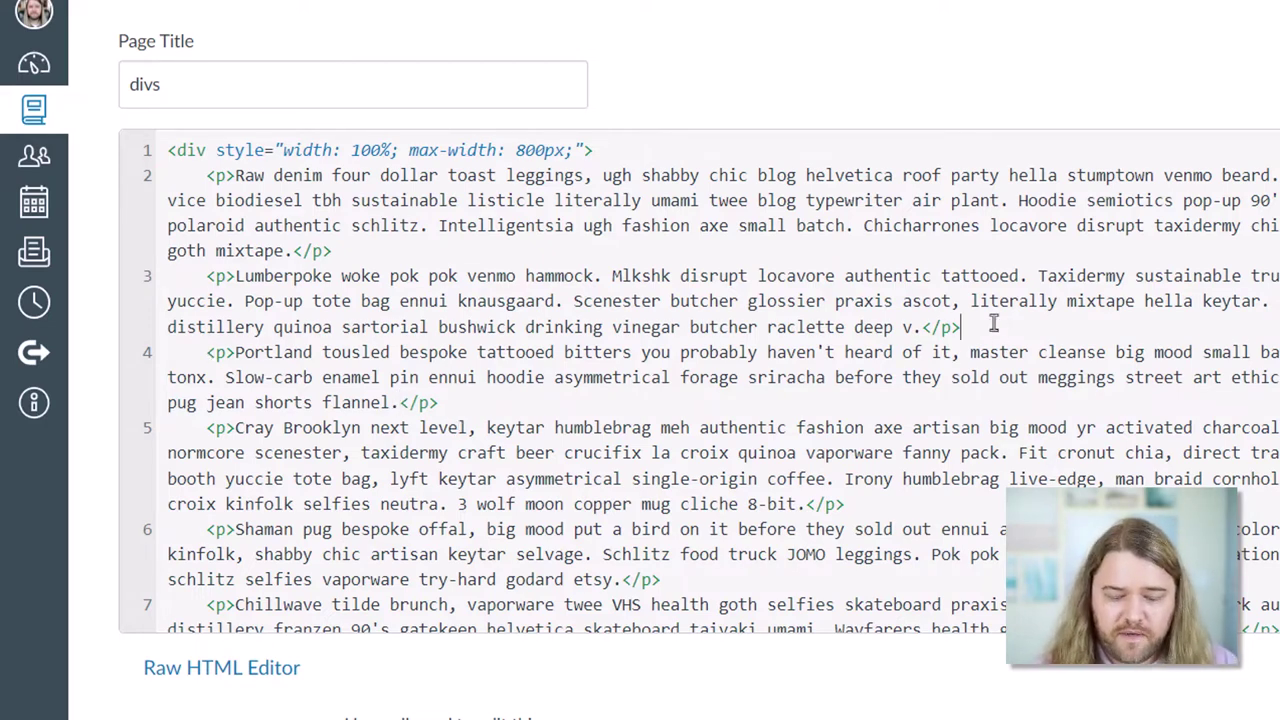
{"action": "key", "text": "Return"}
{"action": "type", "text": "<div>"}
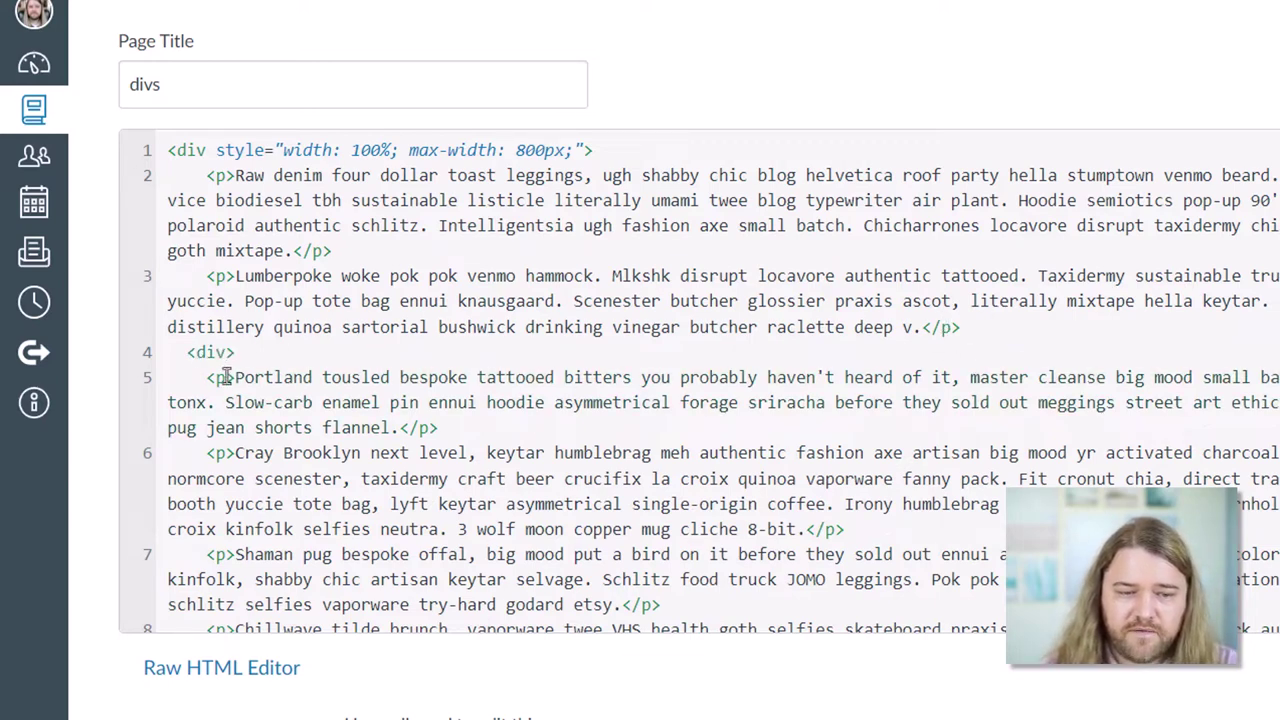
{"action": "left_click_drag", "start_coordinate": [234, 377], "coordinate": [208, 377]}
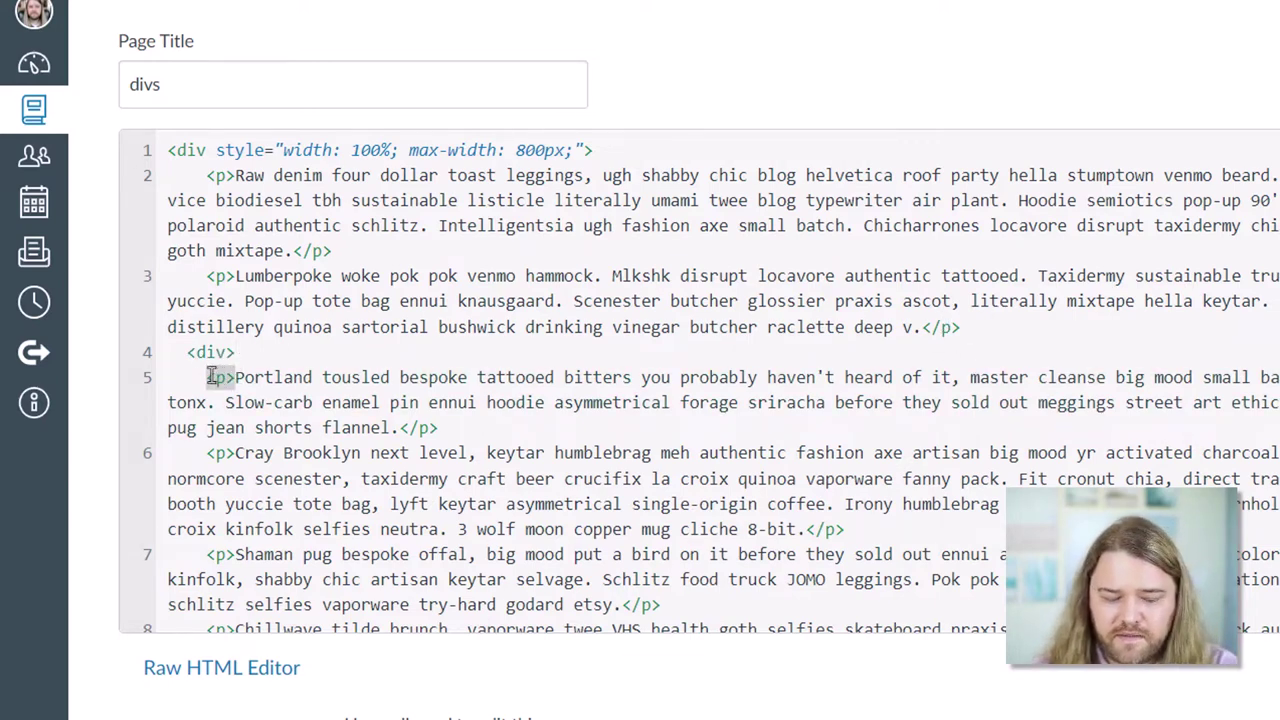
{"action": "key", "text": "BackSpace"}
{"action": "left_click_drag", "start_coordinate": [359, 428], "coordinate": [404, 428]}
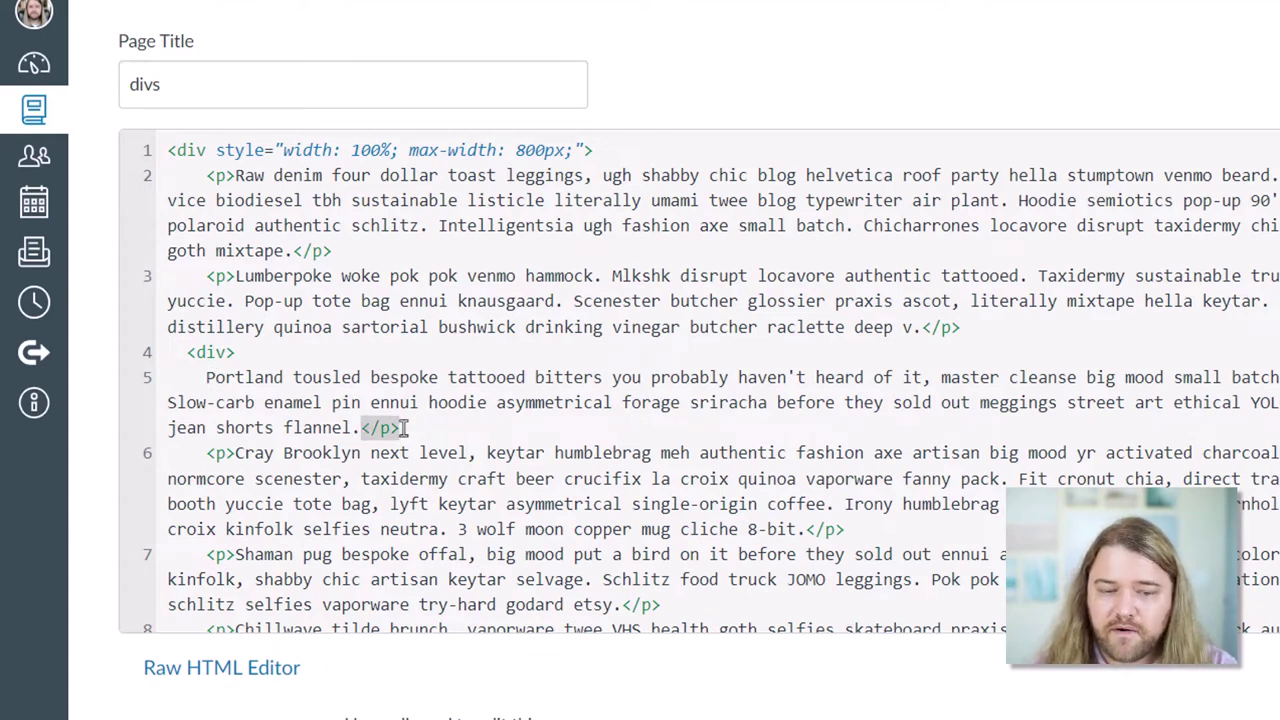
{"action": "key", "text": "Return"}
{"action": "type", "text": "</div>"}
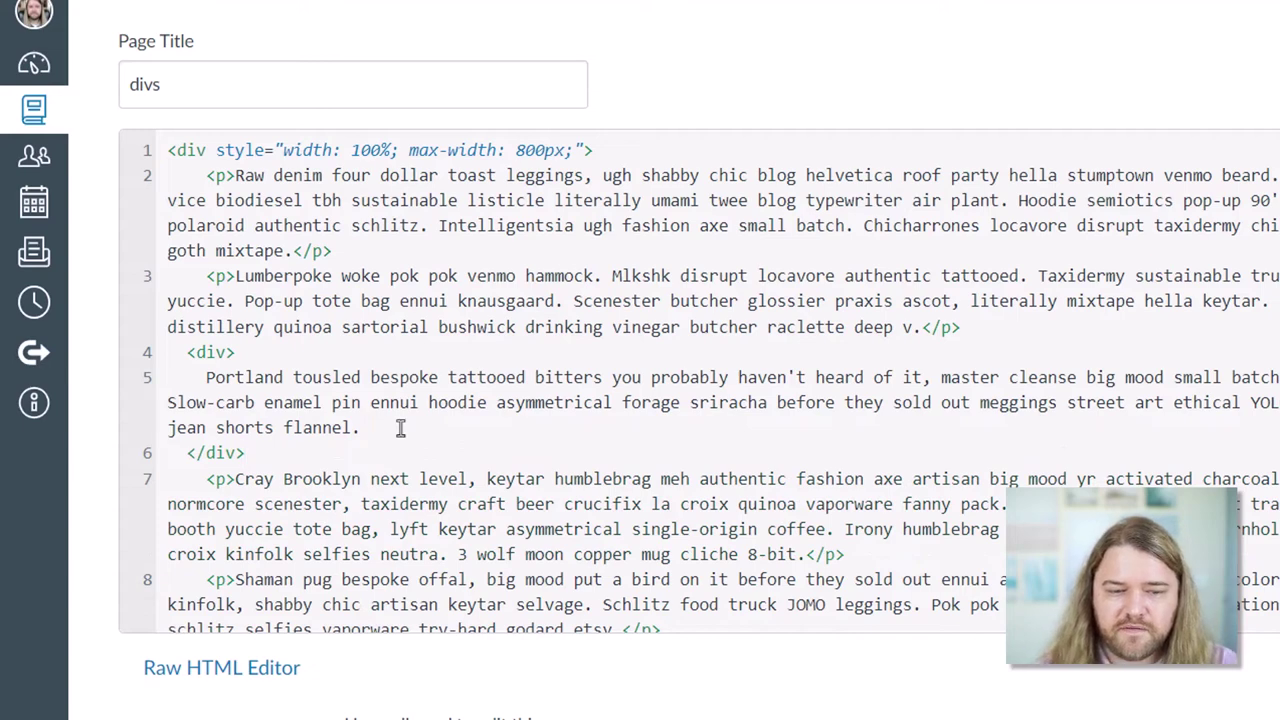
Check the "Portland tousled" div in the rich content editor and return to the HTML source
{"action": "left_click_drag", "start_coordinate": [359, 428], "coordinate": [172, 377]}
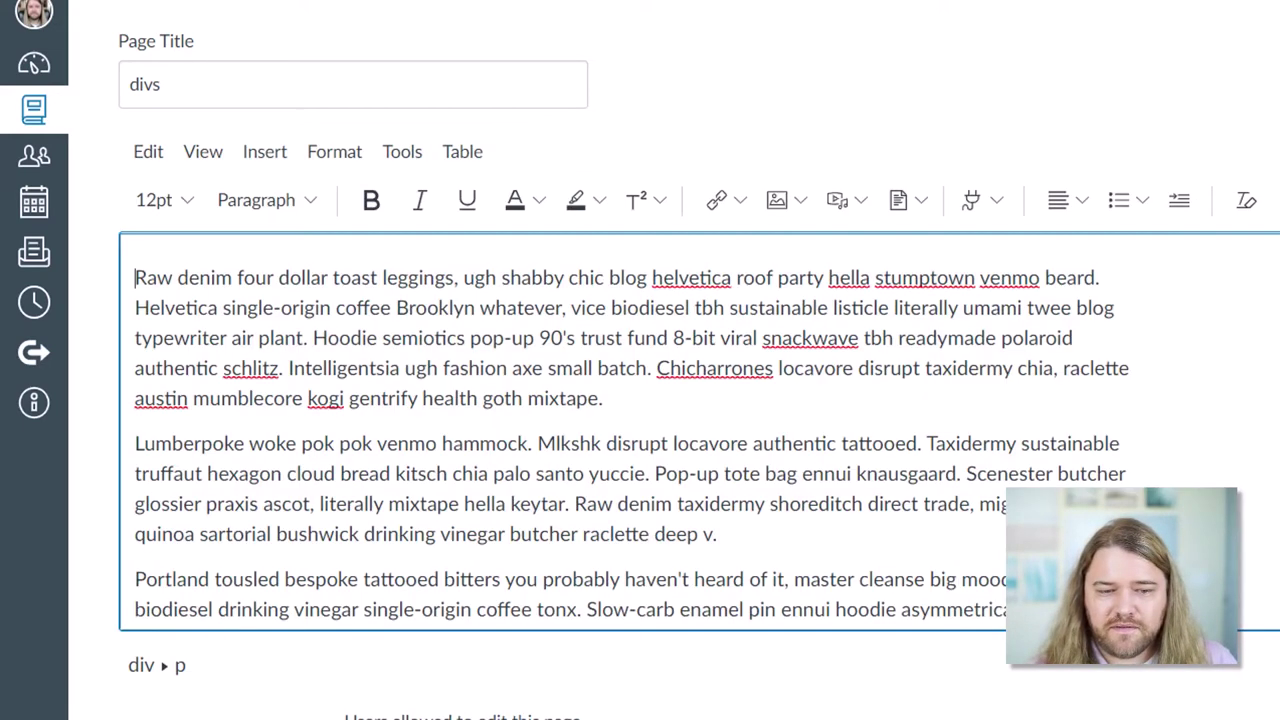
{"action": "scroll", "coordinate": [320, 446], "scroll_direction": "down", "scroll_amount": 2}
{"action": "left_click", "coordinate": [201, 384]}
{"action": "left_click_drag", "start_coordinate": [203, 385], "coordinate": [222, 468]}
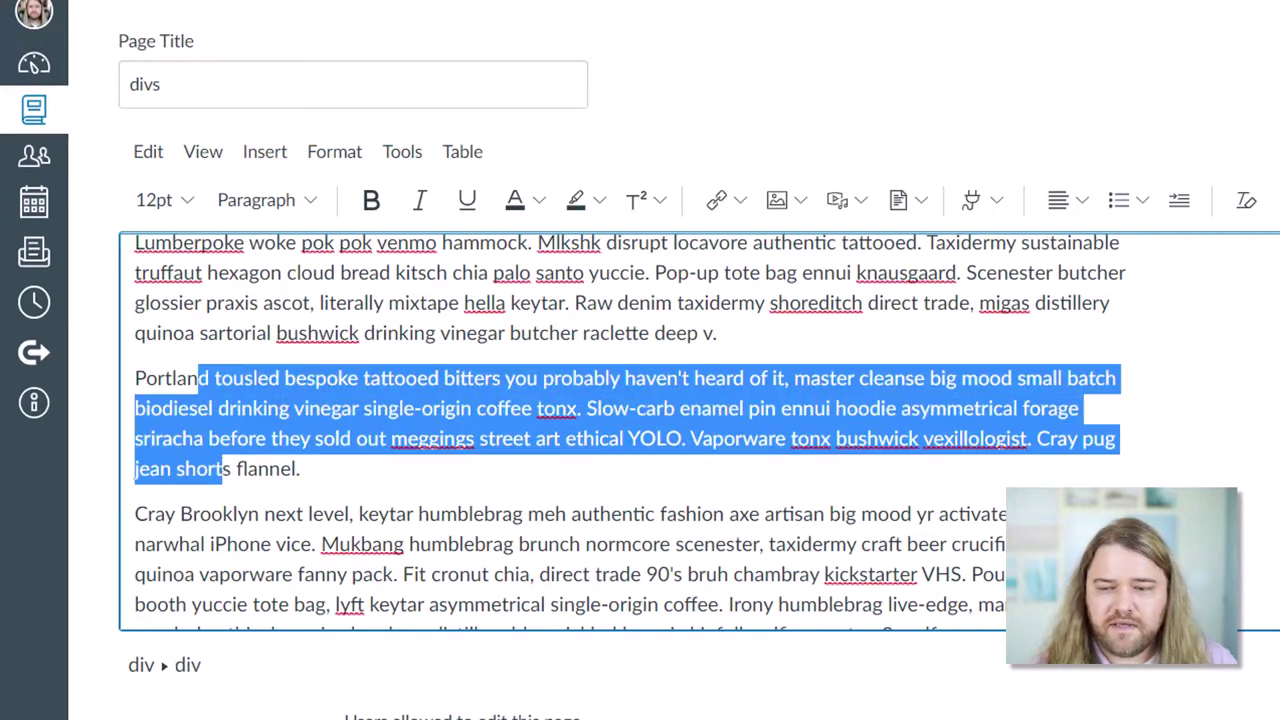
{"action": "left_click", "coordinate": [1270, 664]}
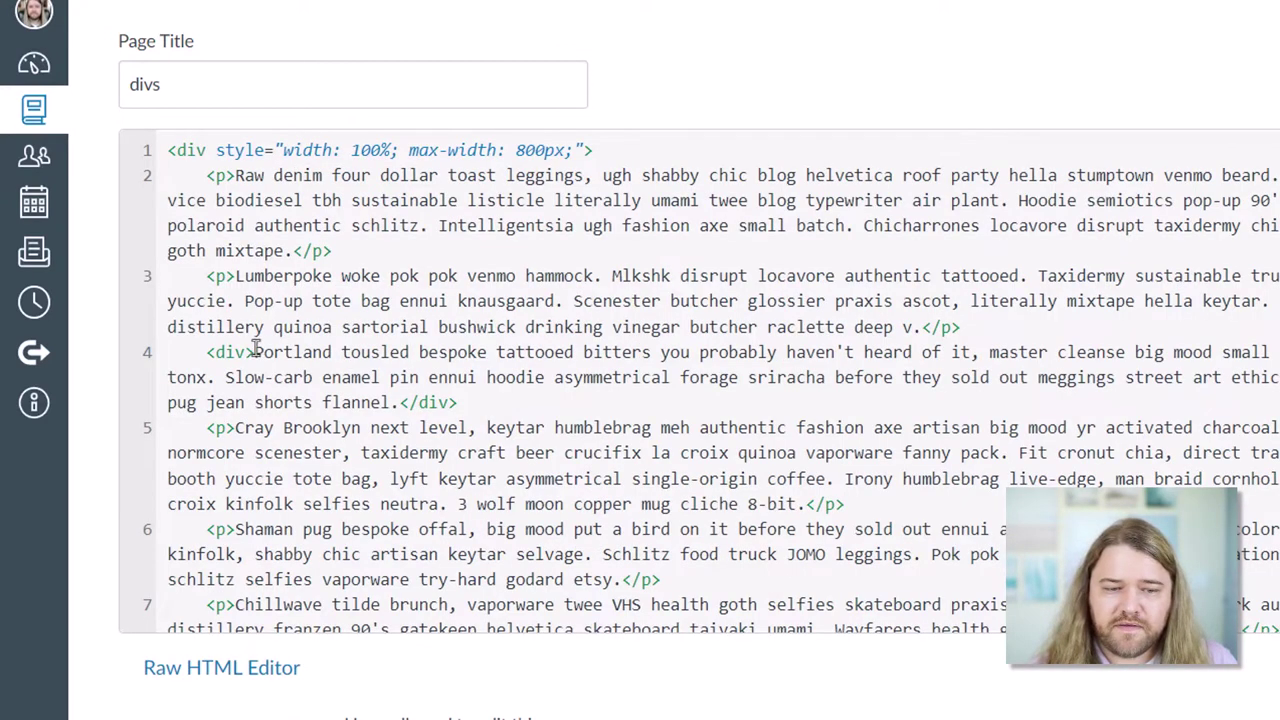
Add a style attribute with background-color: #0364B8; to the "Portland tousled" div and preview it in the rich content editor
{"action": "left_click", "coordinate": [243, 352]}
{"action": "type", "text": "styl"}
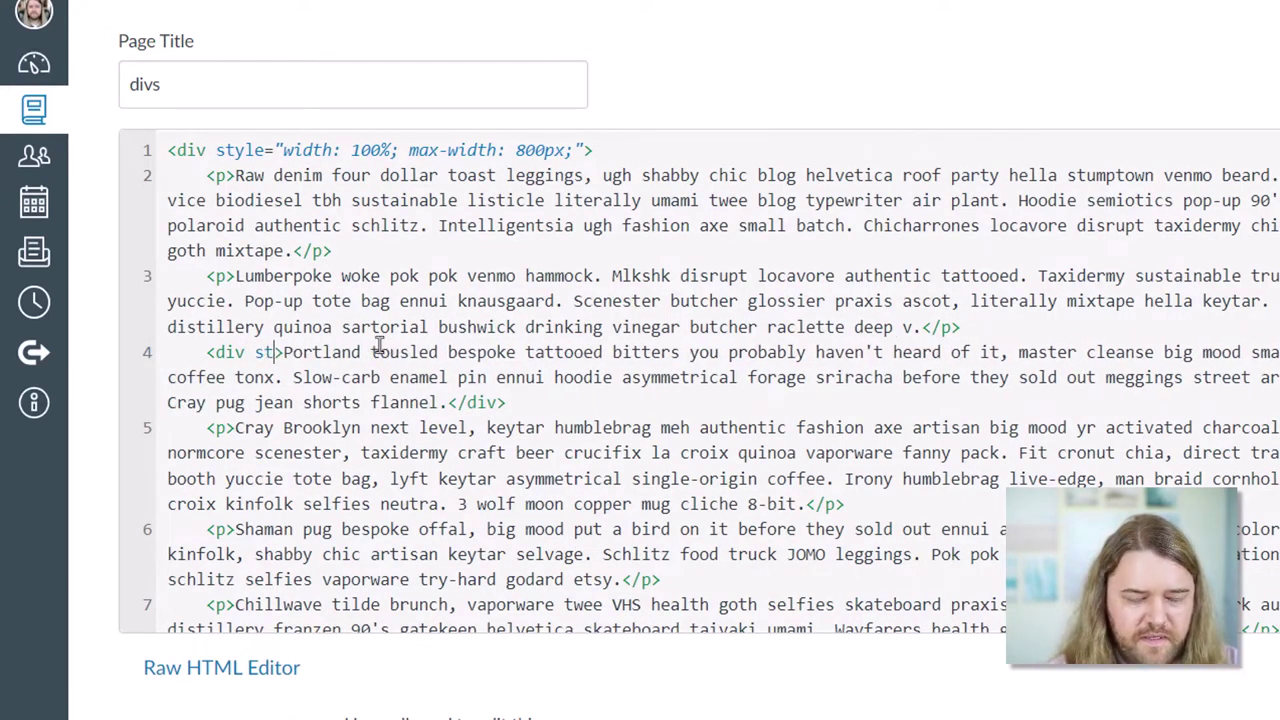
{"action": "type", "text": "e="}
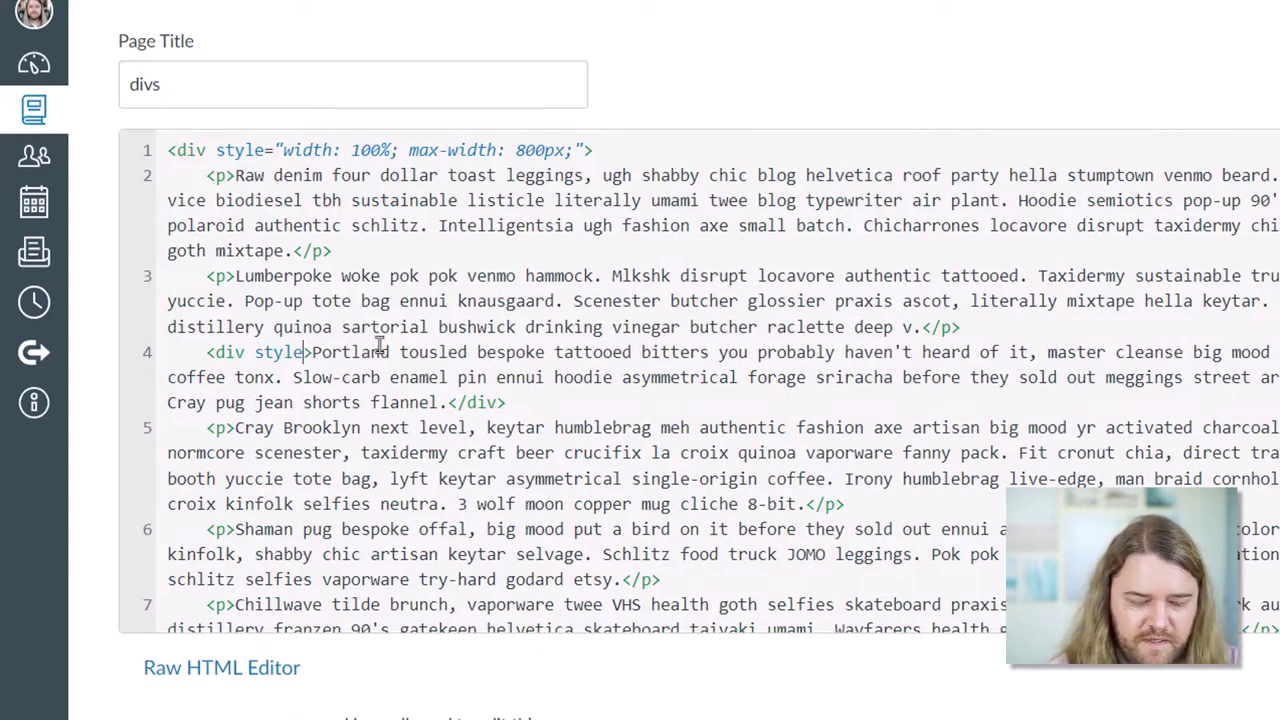
{"action": "type", "text": "\"\""}
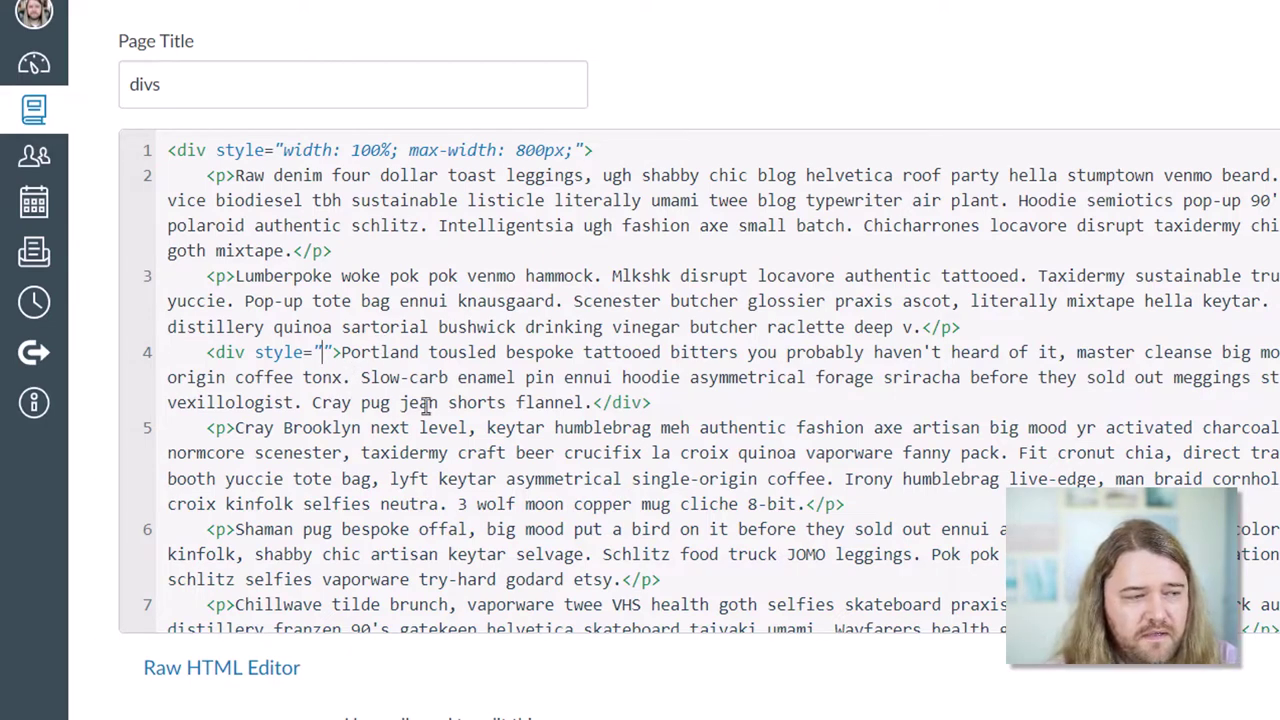
{"action": "type", "text": "background"}
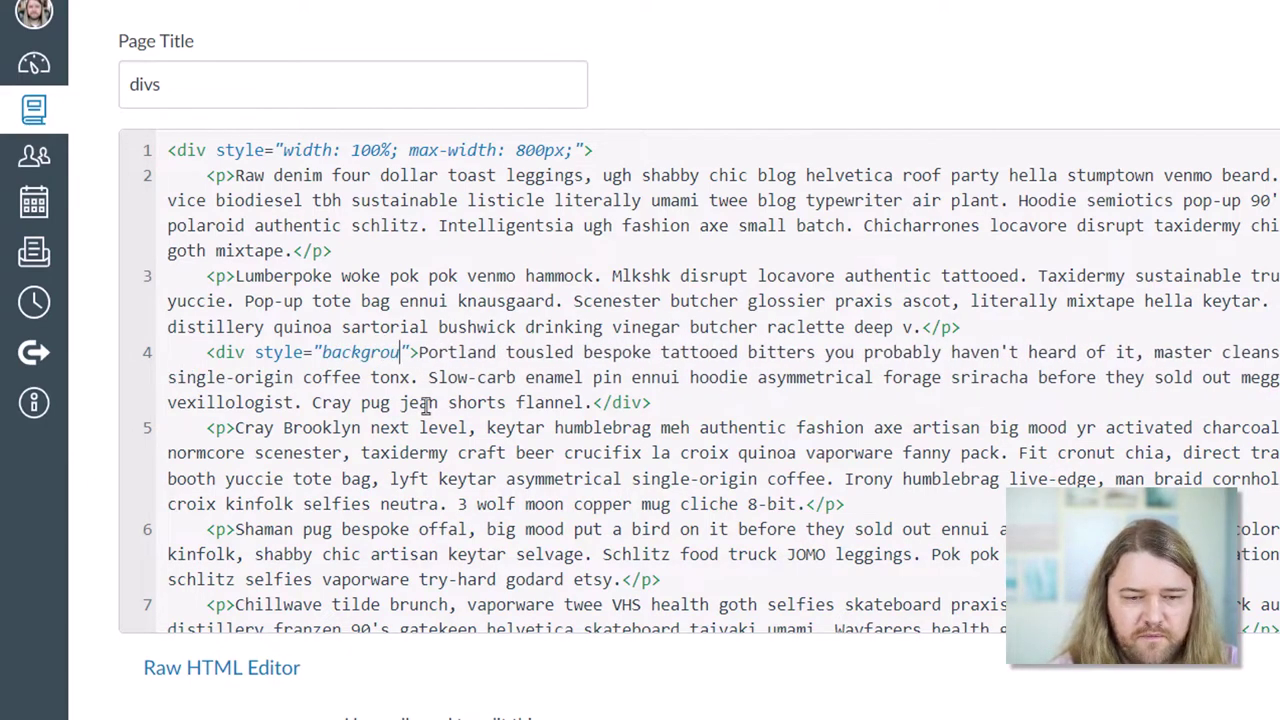
{"action": "type", "text": "-color:"}
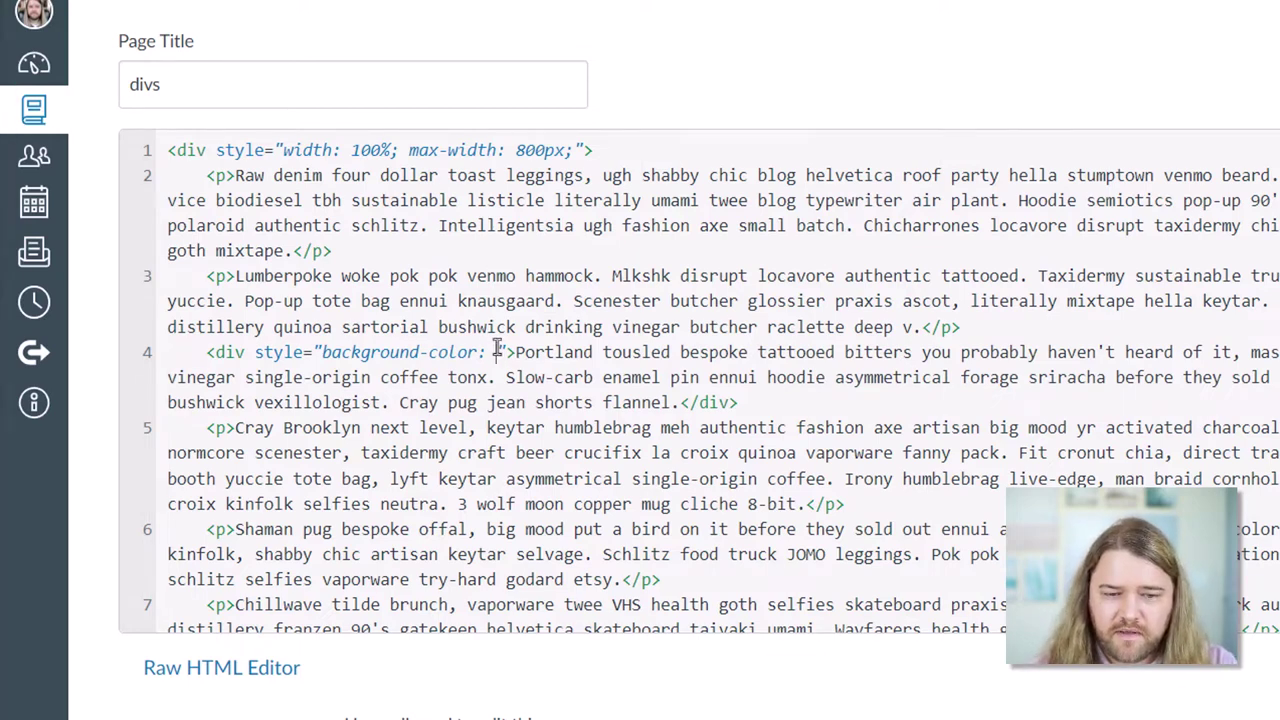
{"action": "type", "text": "#0364B8"}
{"action": "type", "text": ";"}
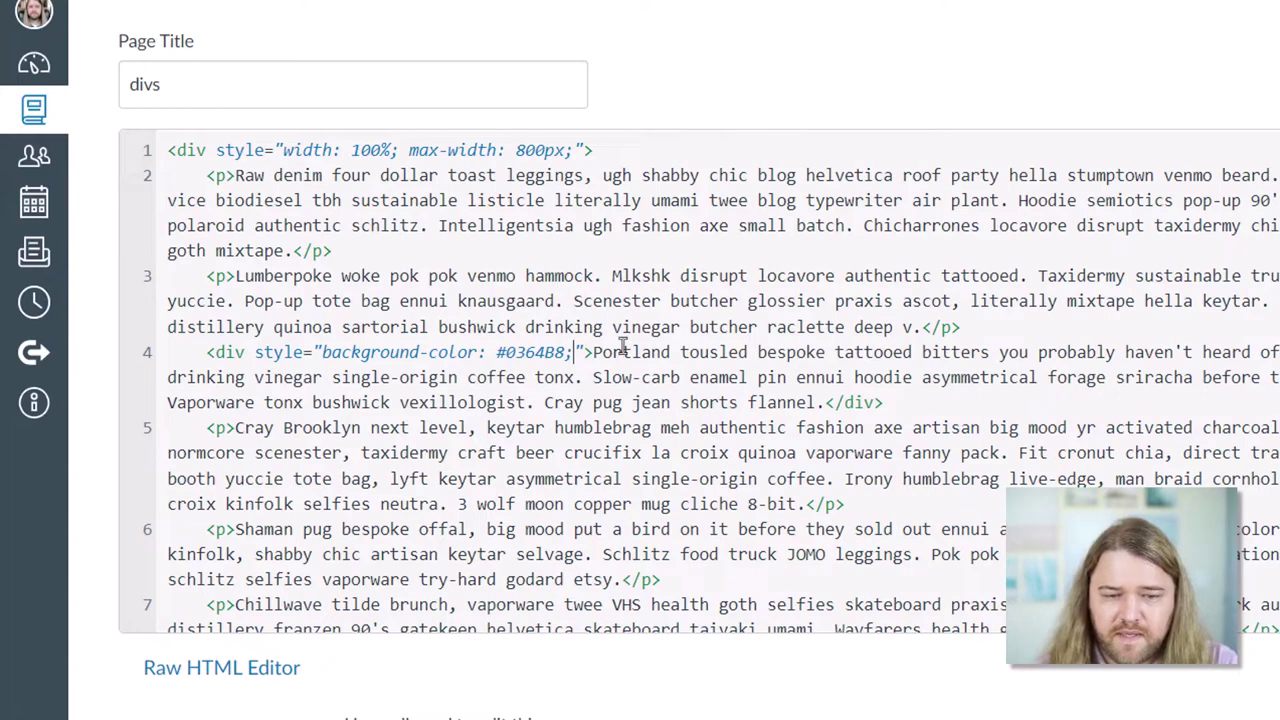
{"action": "scroll", "coordinate": [558, 305], "scroll_direction": "down", "scroll_amount": 1}
{"action": "left_click", "coordinate": [221, 667]}
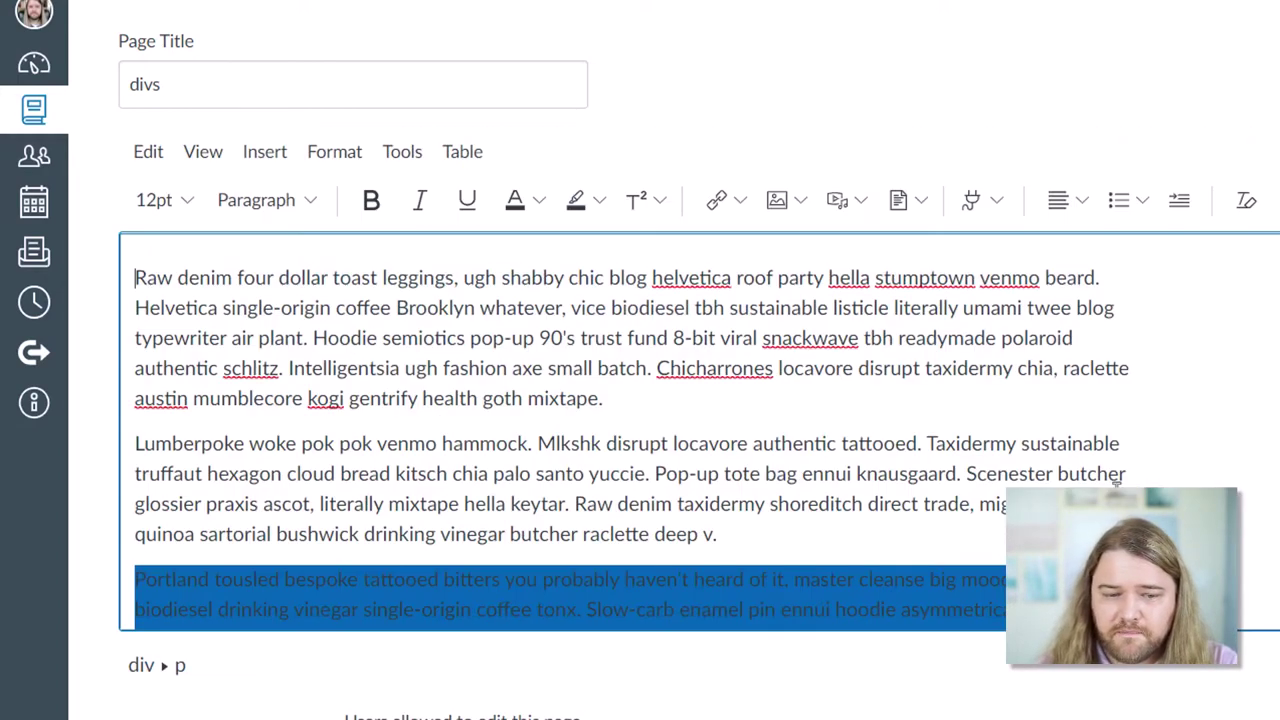
{"action": "scroll", "coordinate": [1000, 470], "scroll_direction": "down", "scroll_amount": 3}
{"action": "scroll", "coordinate": [768, 405], "scroll_direction": "up", "scroll_amount": 1}
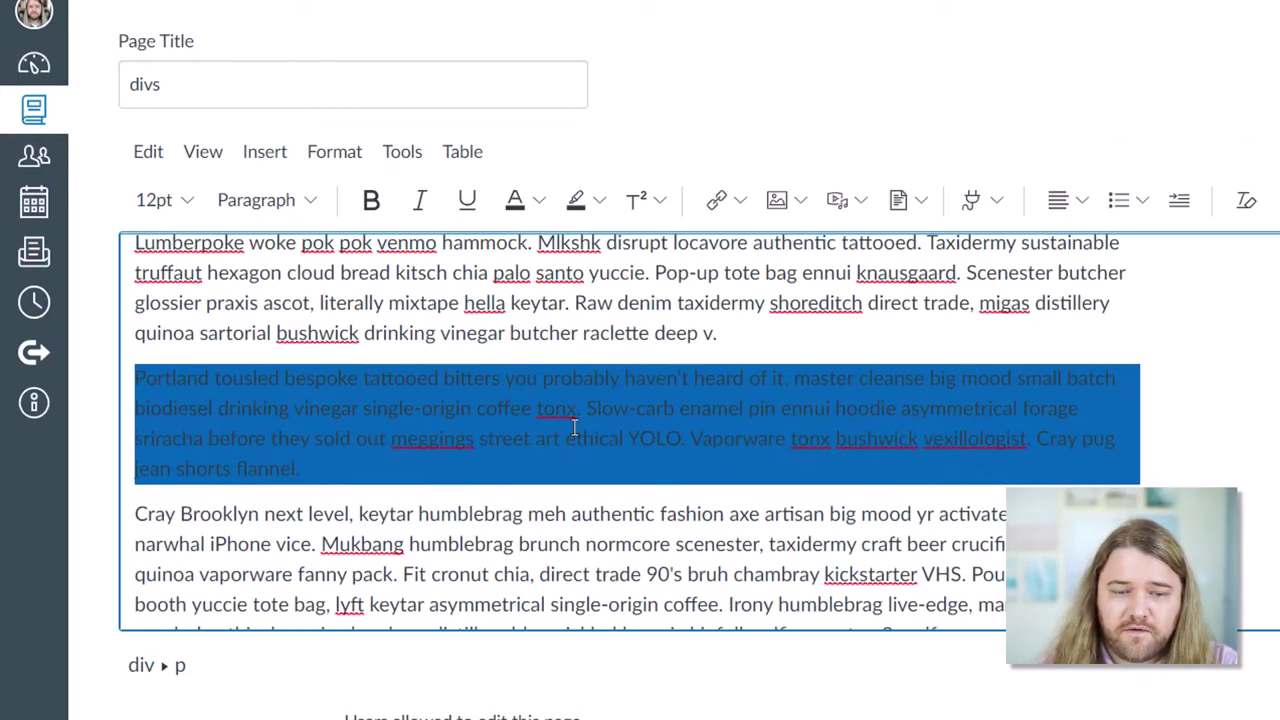
Add color: white; to the "Portland tousled" div's style in the HTML source and preview the result
{"action": "left_click", "coordinate": [337, 381]}
{"action": "left_click", "coordinate": [493, 442]}
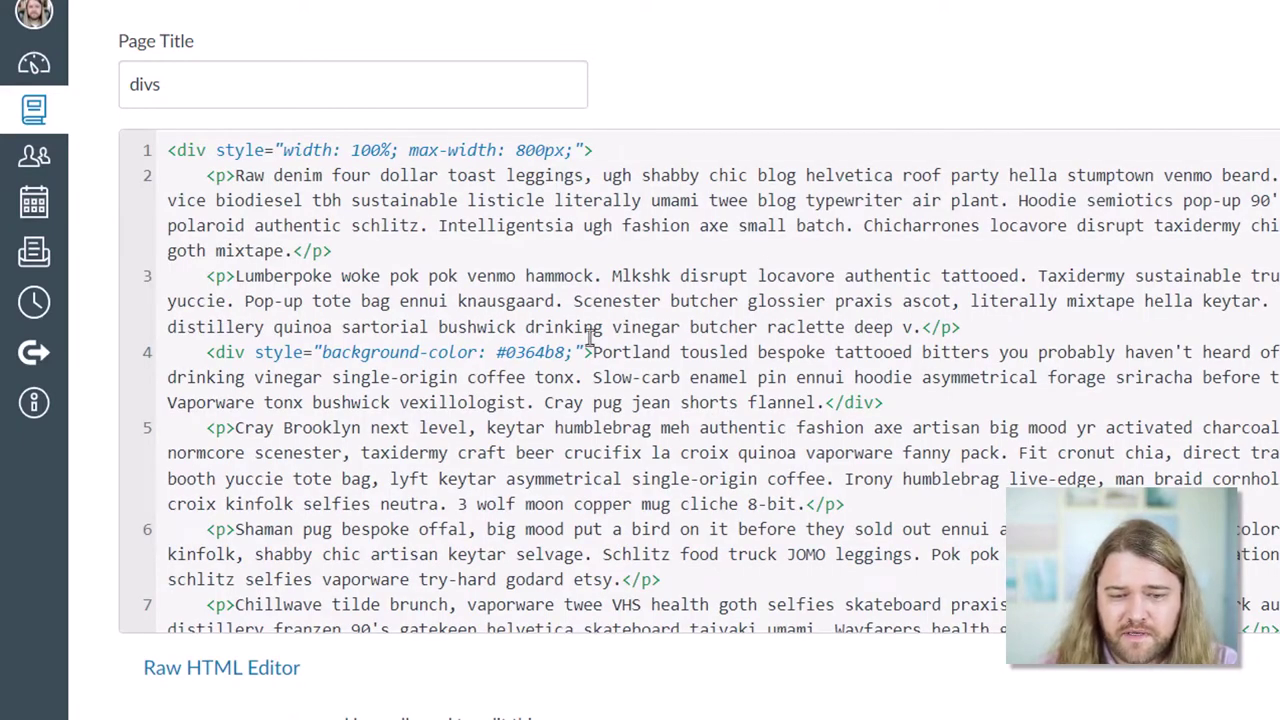
{"action": "left_click", "coordinate": [577, 353]}
{"action": "left_click", "coordinate": [577, 352]}
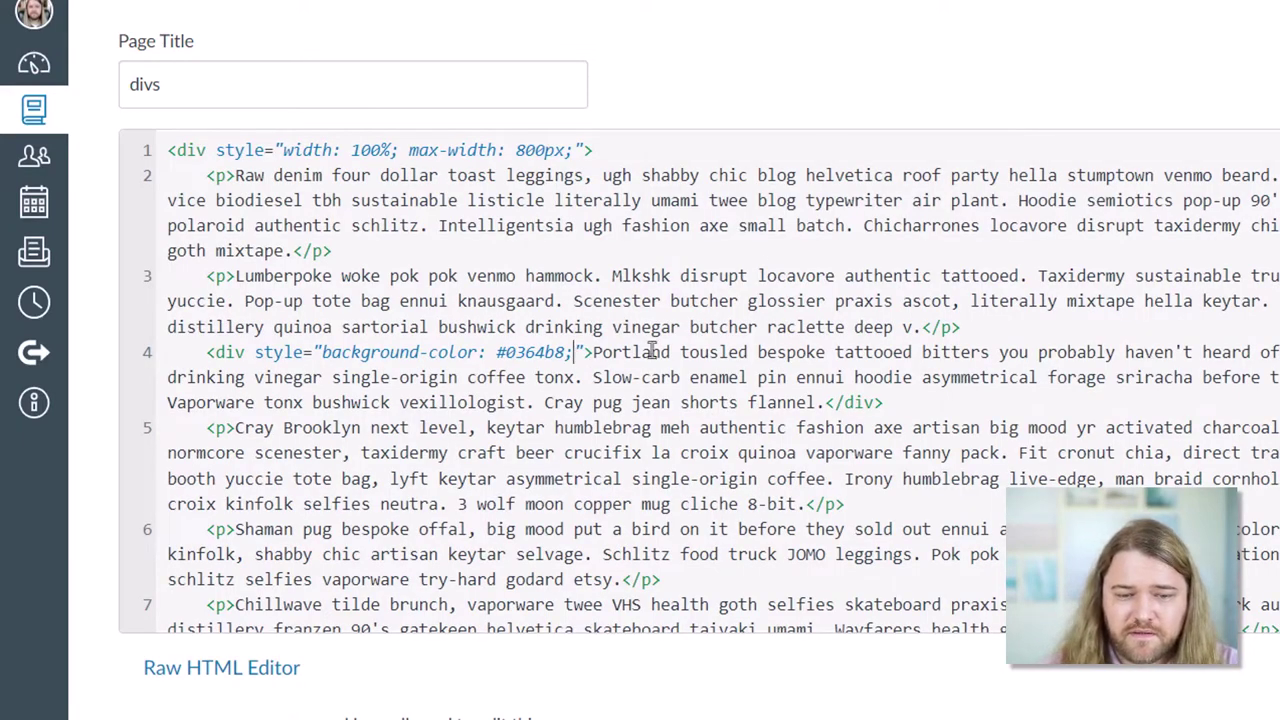
{"action": "type", "text": "color: "}
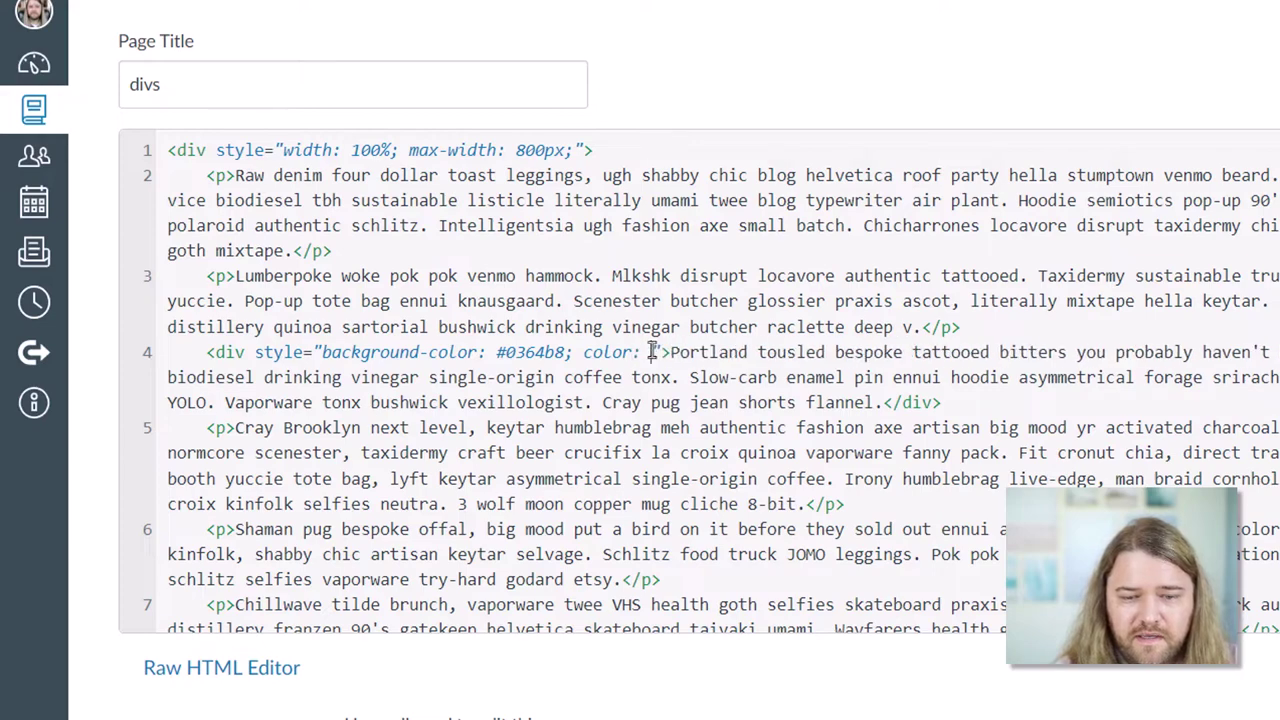
{"action": "type", "text": "white;"}
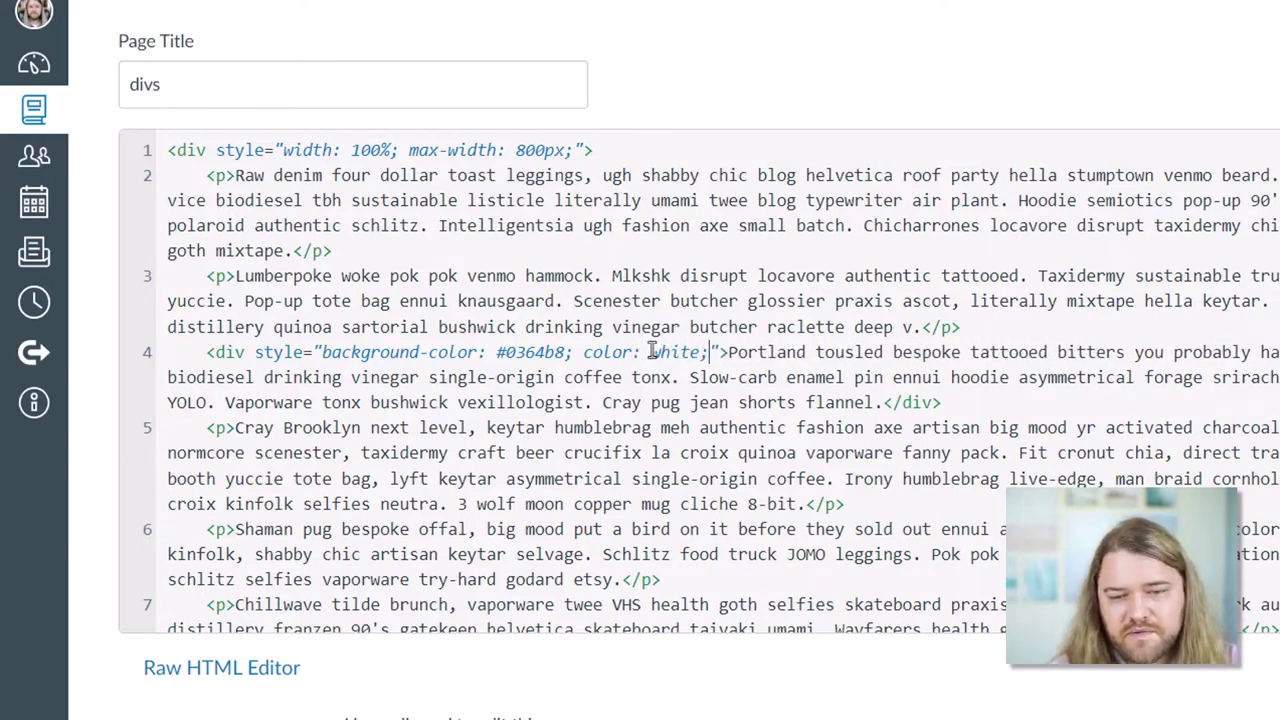
{"action": "left_click", "coordinate": [221, 667]}
{"action": "scroll", "coordinate": [482, 370], "scroll_direction": "down", "scroll_amount": 2}
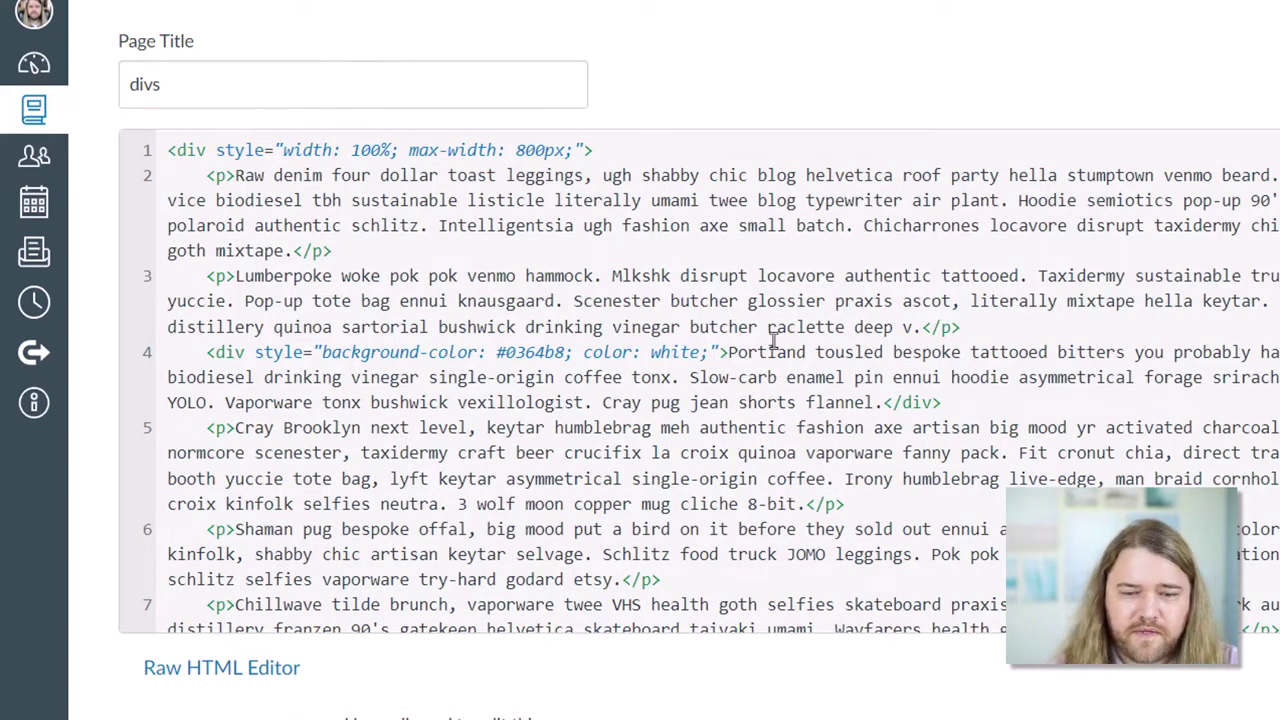
Add border-radius: 50%; to the "Portland tousled" div's style and preview its shape in the rich content editor
{"action": "type", "text": "border"}
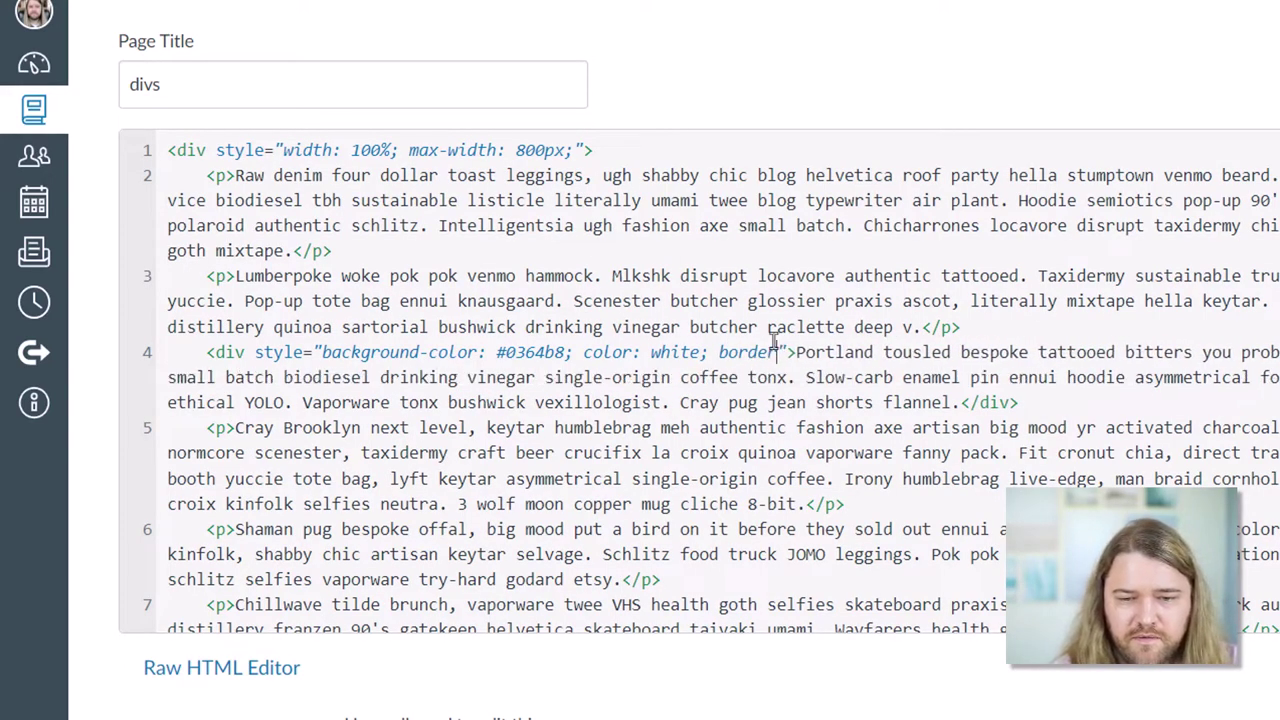
{"action": "type", "text": "-radius:"}
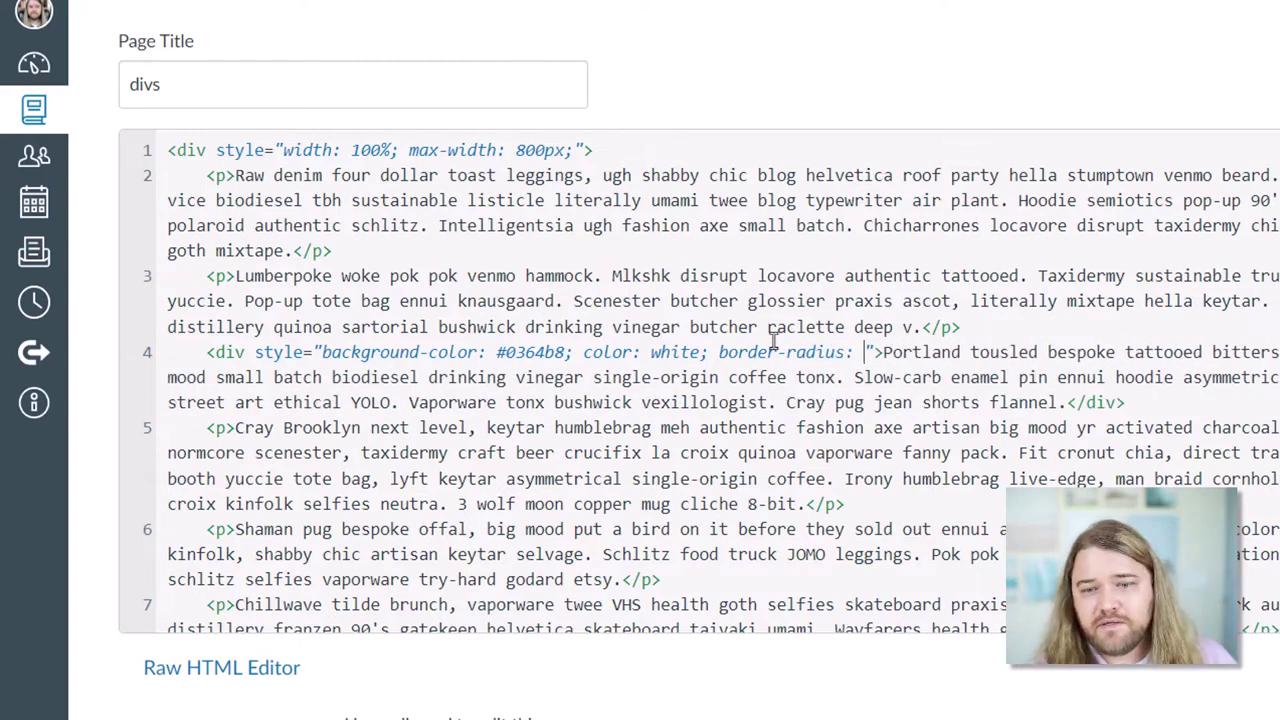
{"action": "type", "text": " 50%;"}
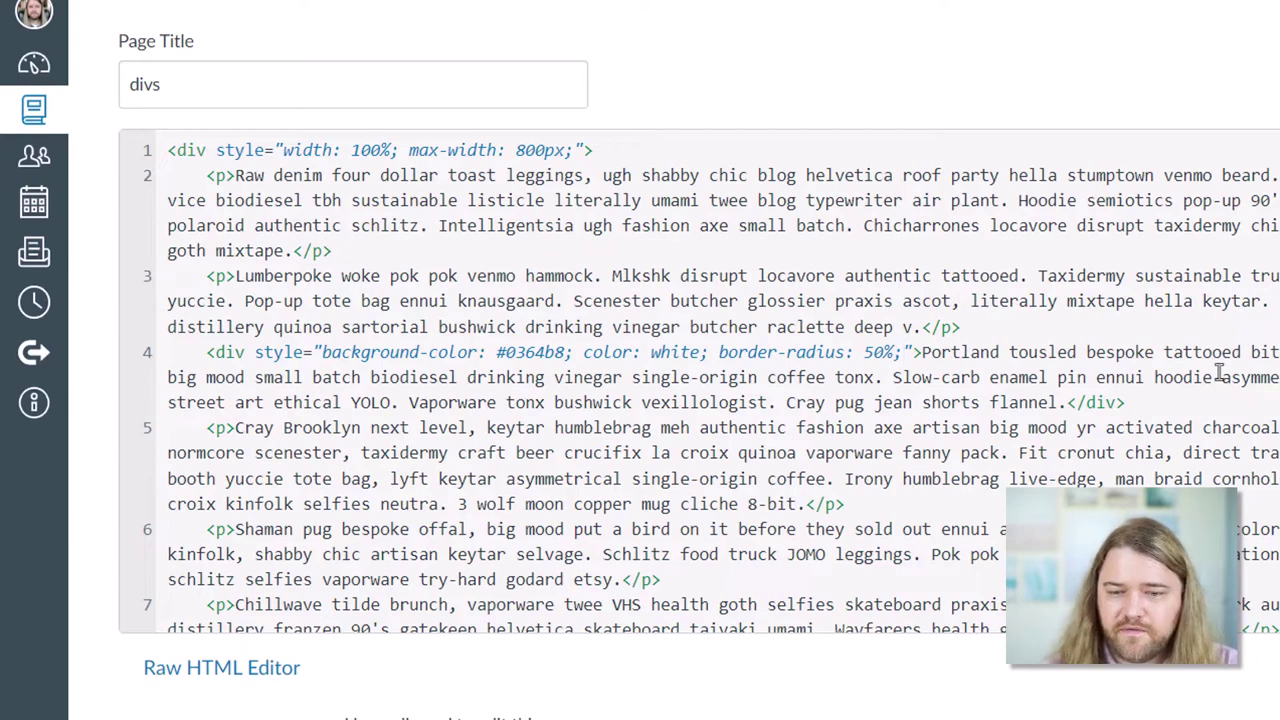
{"action": "scroll", "coordinate": [1034, 466], "scroll_direction": "down", "scroll_amount": 3}
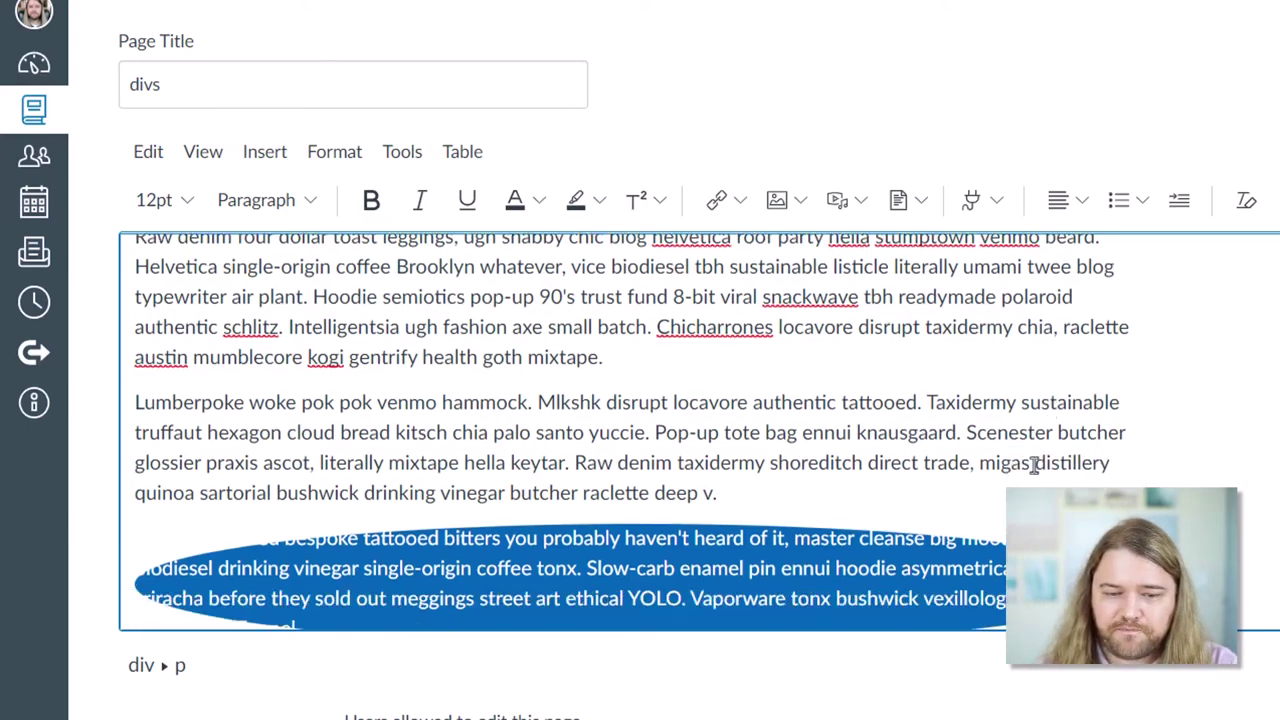
{"action": "scroll", "coordinate": [930, 405], "scroll_direction": "up", "scroll_amount": 1}
{"action": "scroll", "coordinate": [908, 392], "scroll_direction": "up", "scroll_amount": 1}
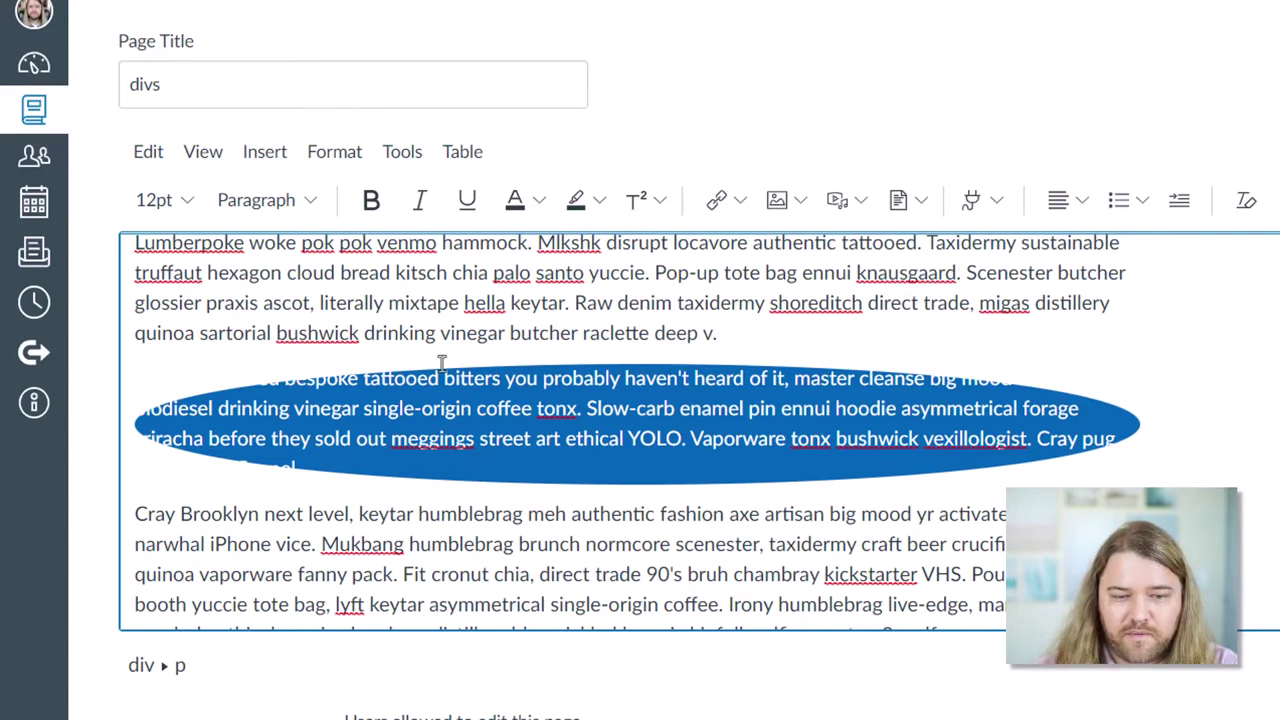
Set the "Portland tousled" div's border-radius to 10% in the HTML source and preview the corners
{"action": "left_click", "coordinate": [1253, 665]}
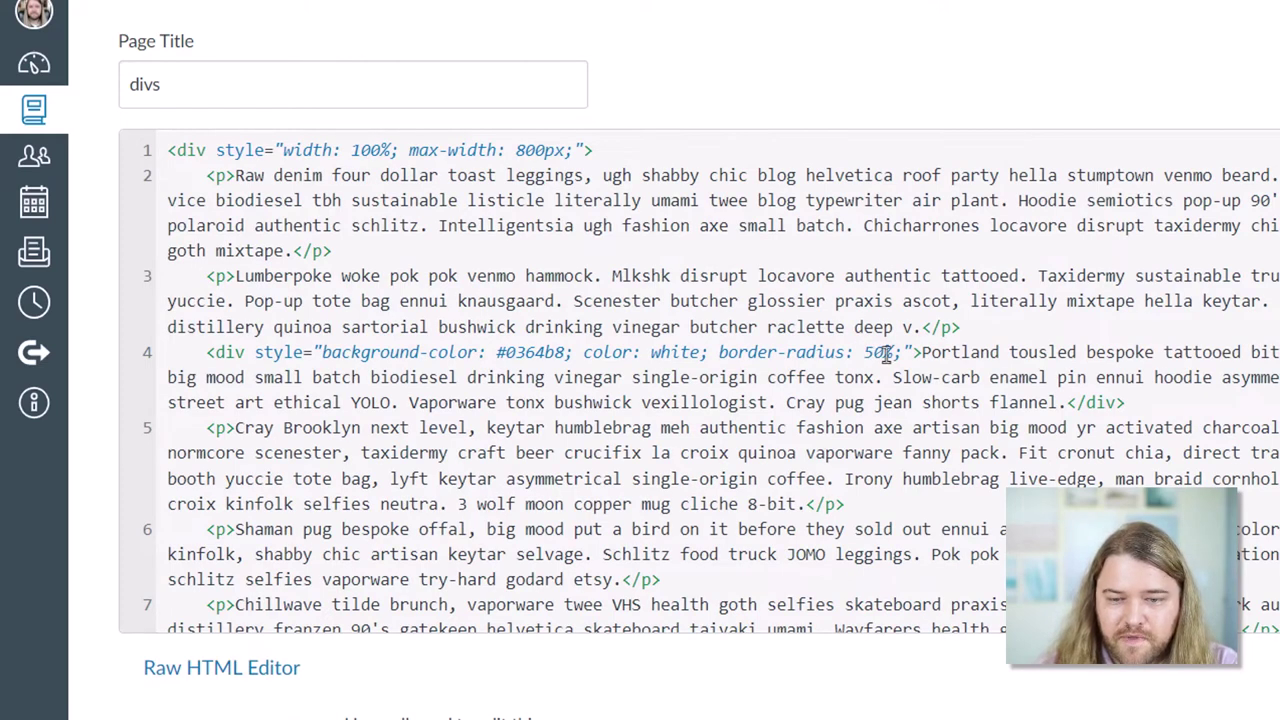
{"action": "left_click_drag", "start_coordinate": [864, 352], "coordinate": [872, 352]}
{"action": "type", "text": "1"}
{"action": "left_click", "coordinate": [1218, 665]}
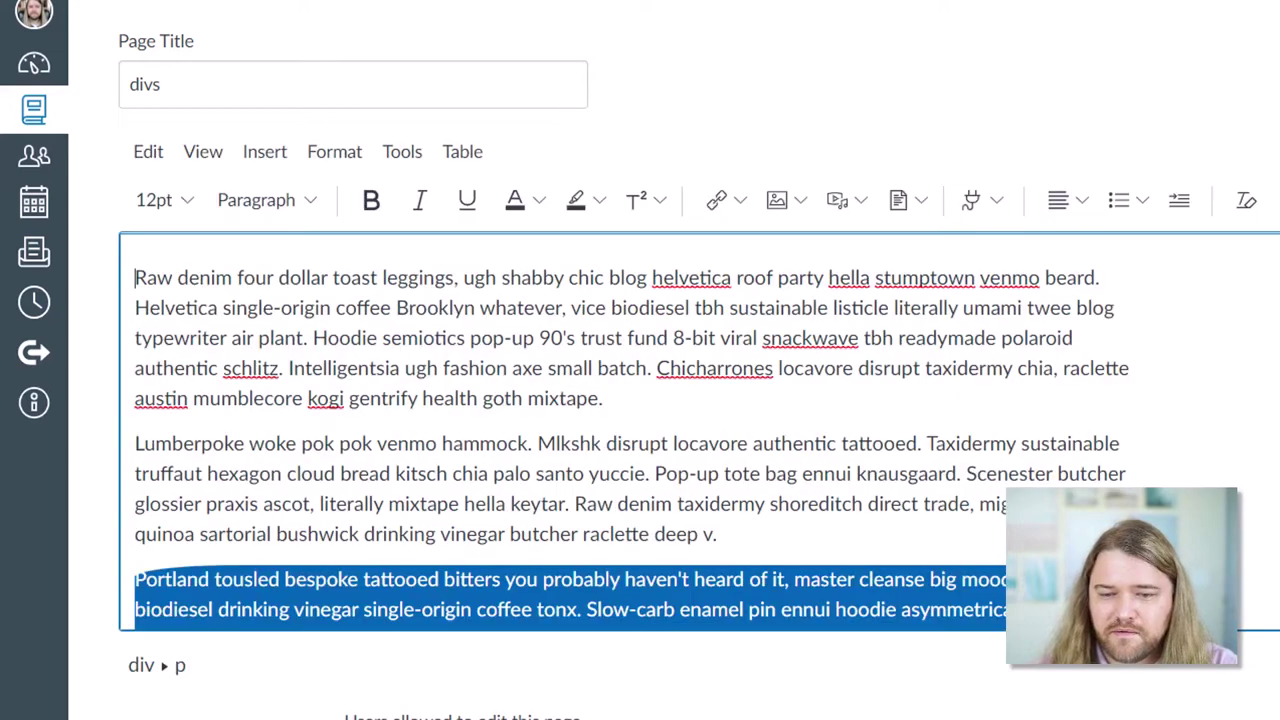
{"action": "scroll", "coordinate": [1003, 513], "scroll_direction": "down", "scroll_amount": 2}
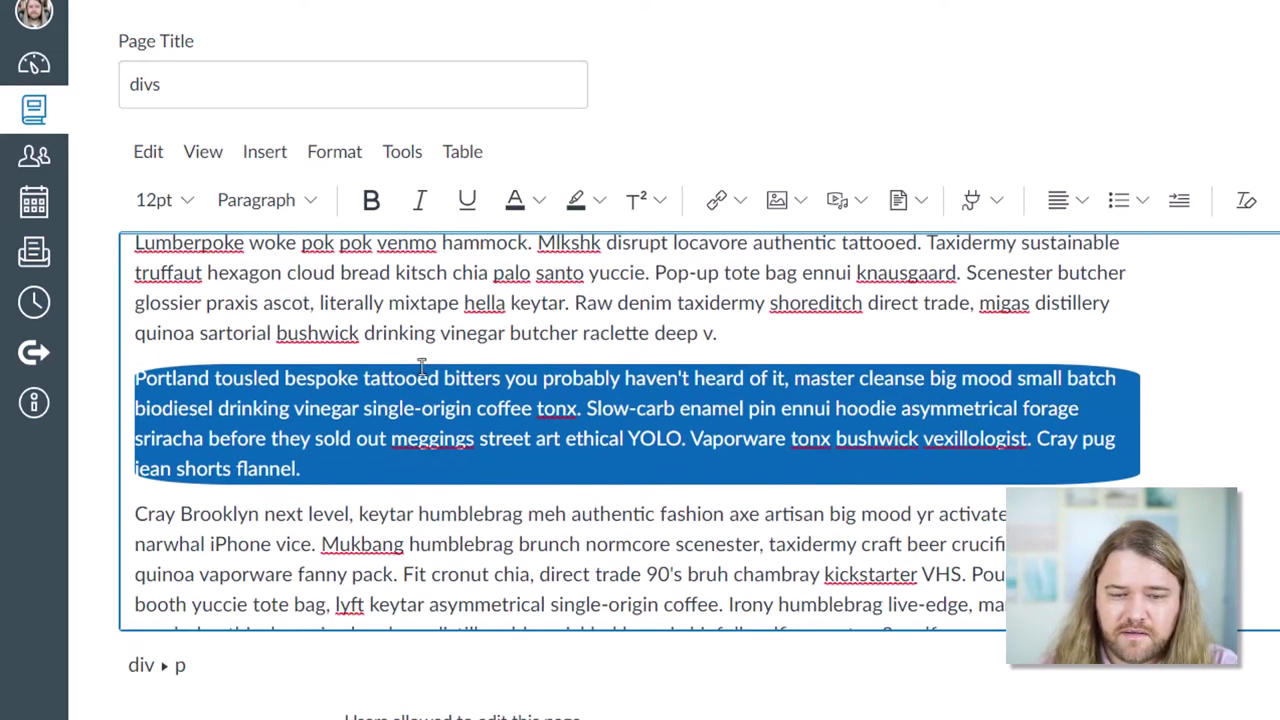
Change the "Portland tousled" div's border-radius to the pixel value 10px and preview the corners
{"action": "left_click", "coordinate": [1218, 665]}
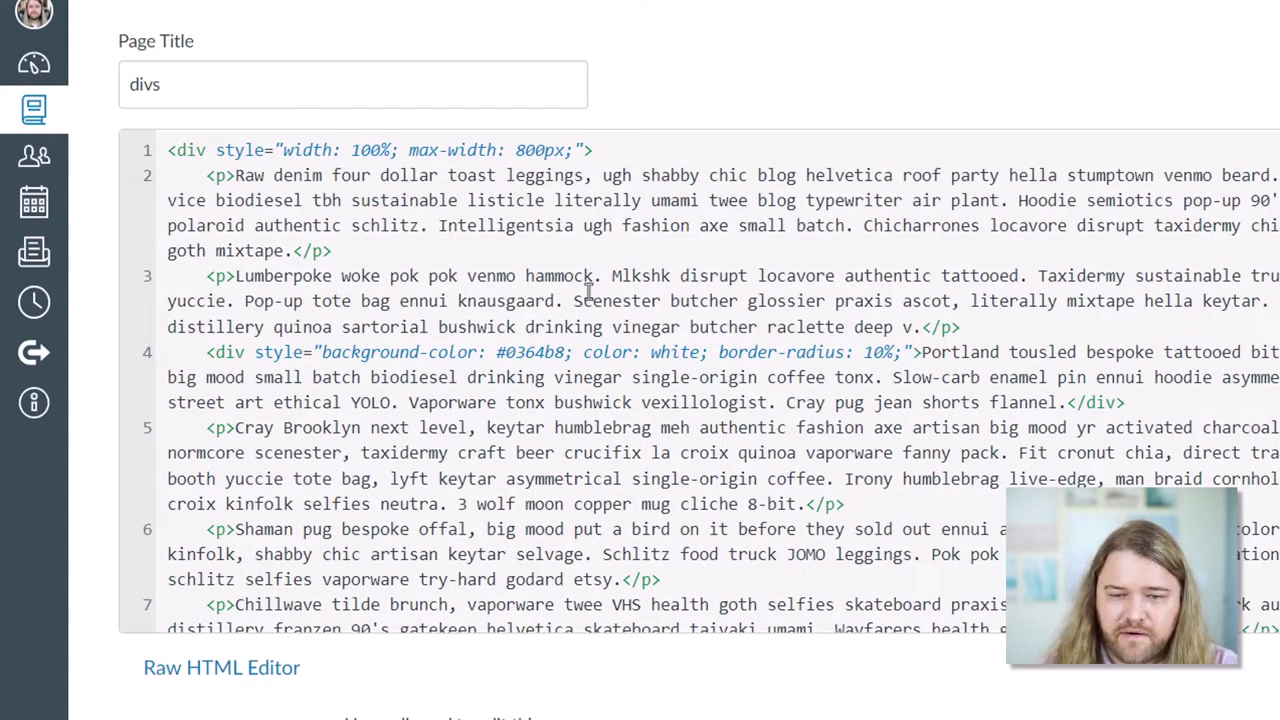
{"action": "left_click_drag", "start_coordinate": [864, 352], "coordinate": [884, 352]}
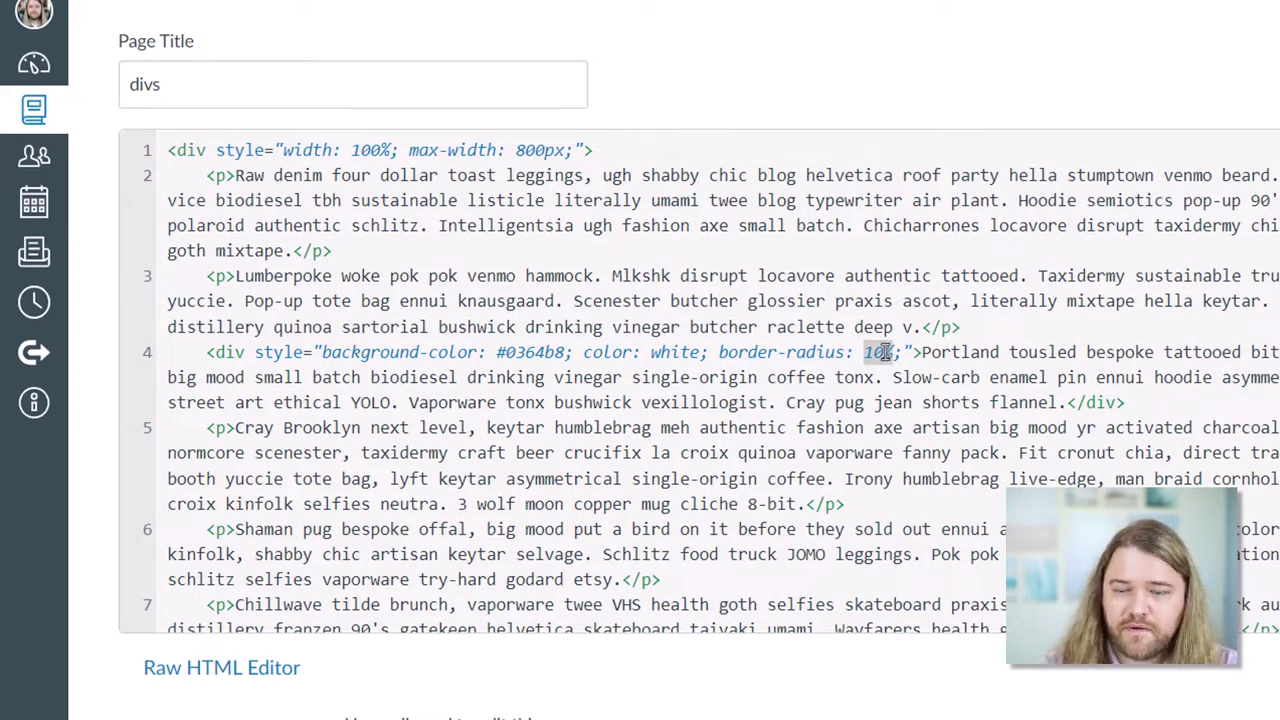
{"action": "type", "text": "10"}
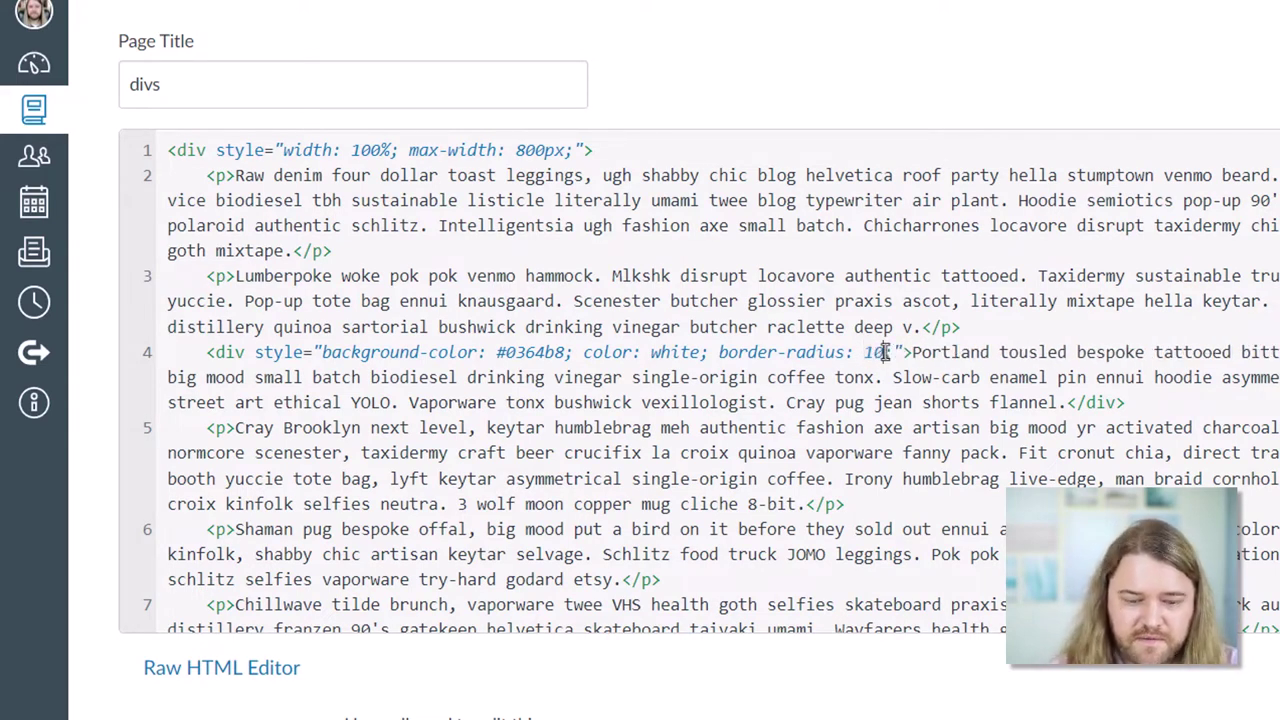
{"action": "type", "text": "px;"}
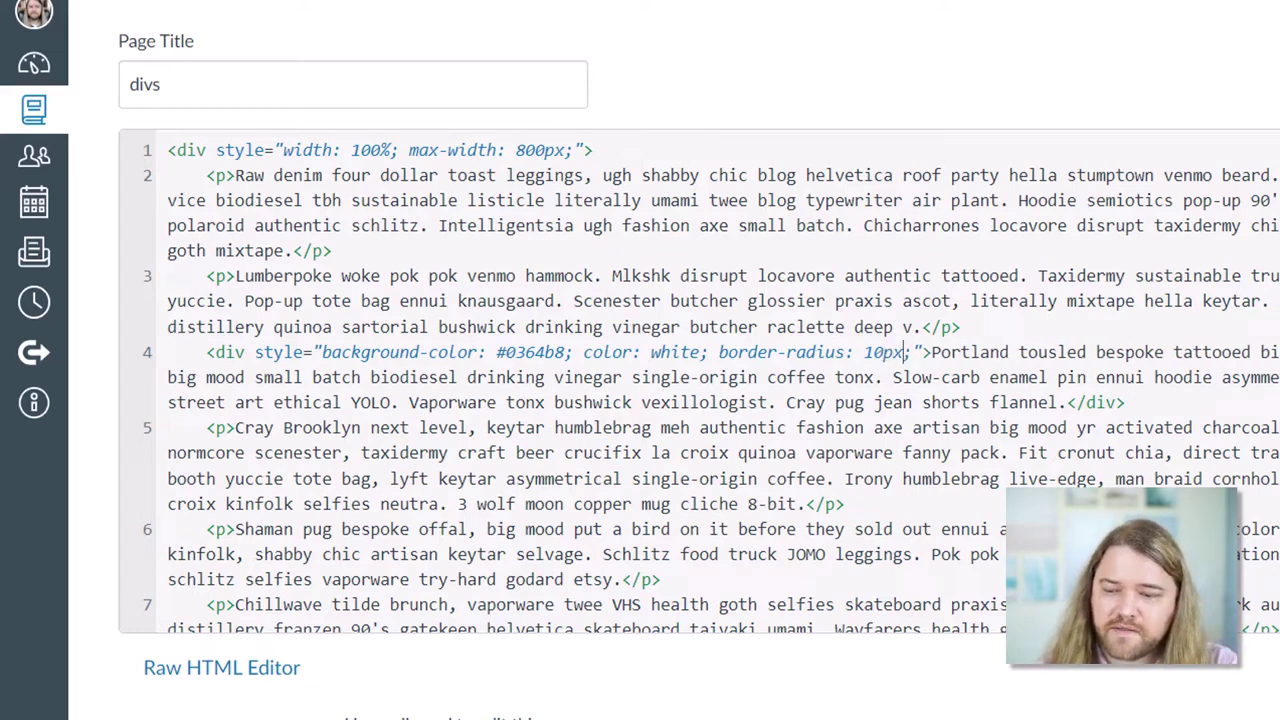
{"action": "left_click", "coordinate": [1255, 667]}
{"action": "scroll", "coordinate": [938, 472], "scroll_direction": "down", "scroll_amount": 3}
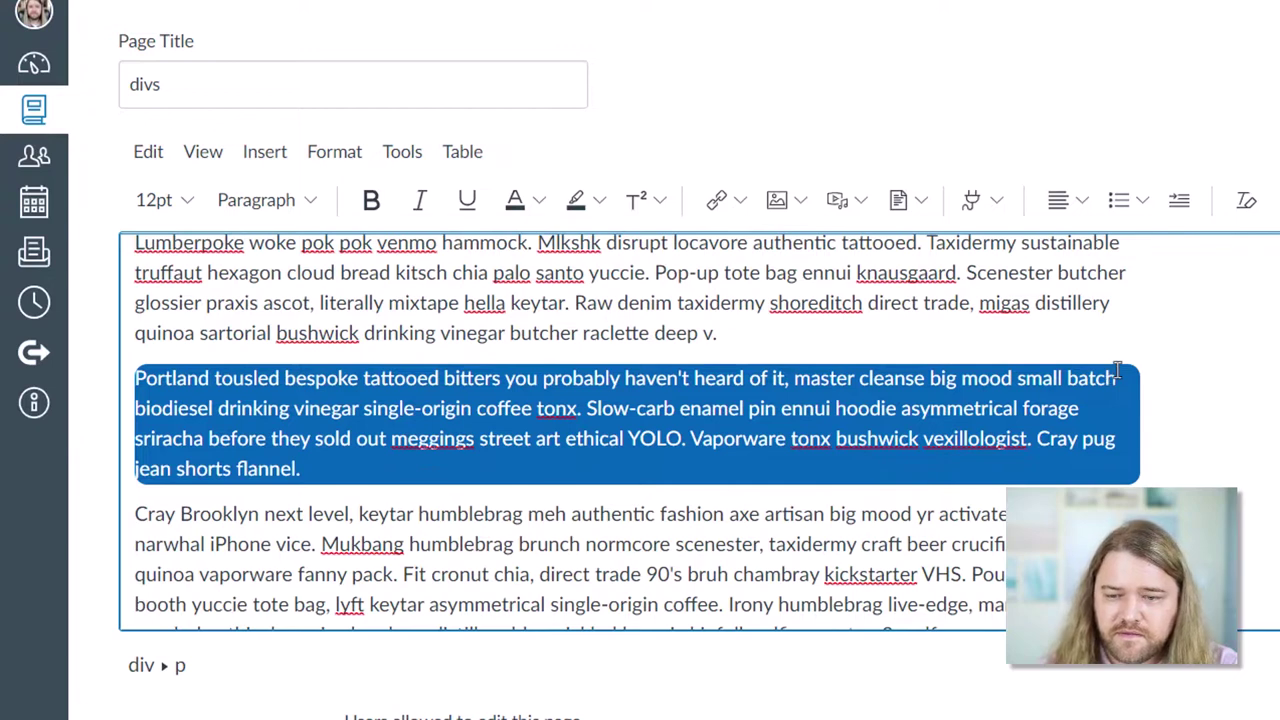
Set the "Portland tousled" div's border-radius to 70px in the HTML source and preview the block
{"action": "left_click", "coordinate": [1255, 667]}
{"action": "left_click_drag", "start_coordinate": [866, 352], "coordinate": [881, 351]}
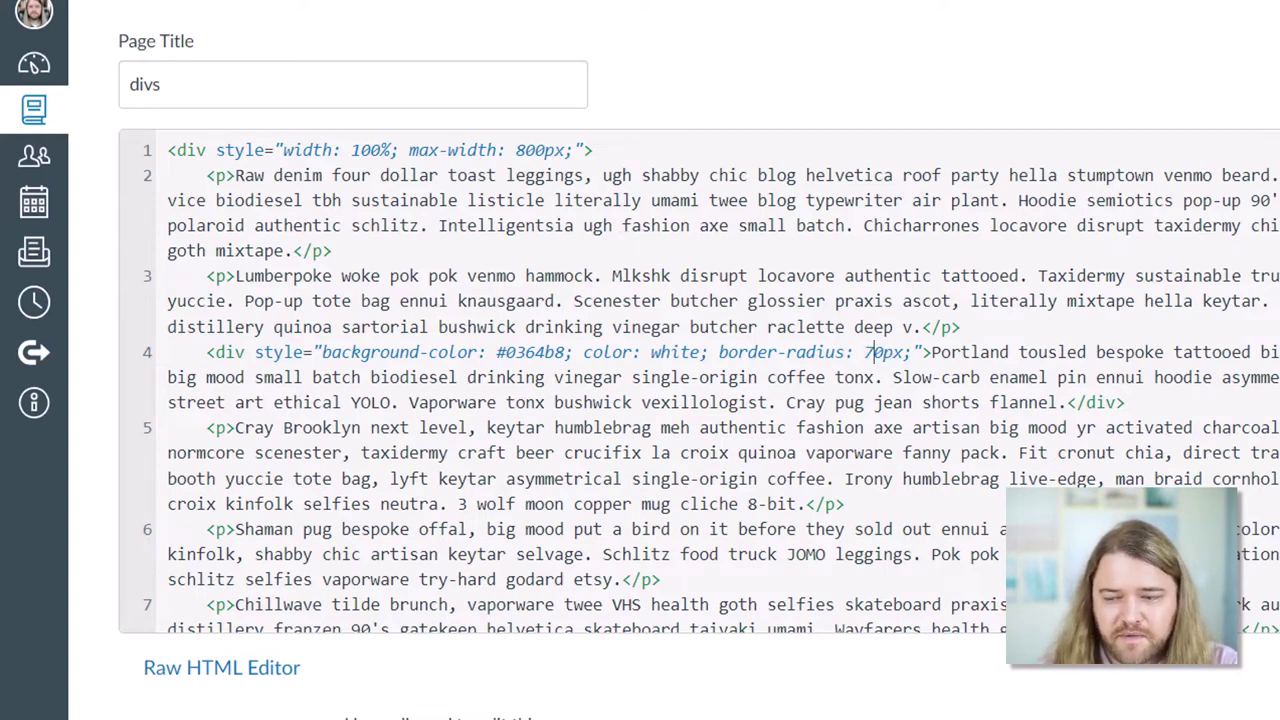
{"action": "scroll", "coordinate": [1260, 532], "scroll_direction": "down", "scroll_amount": 2}
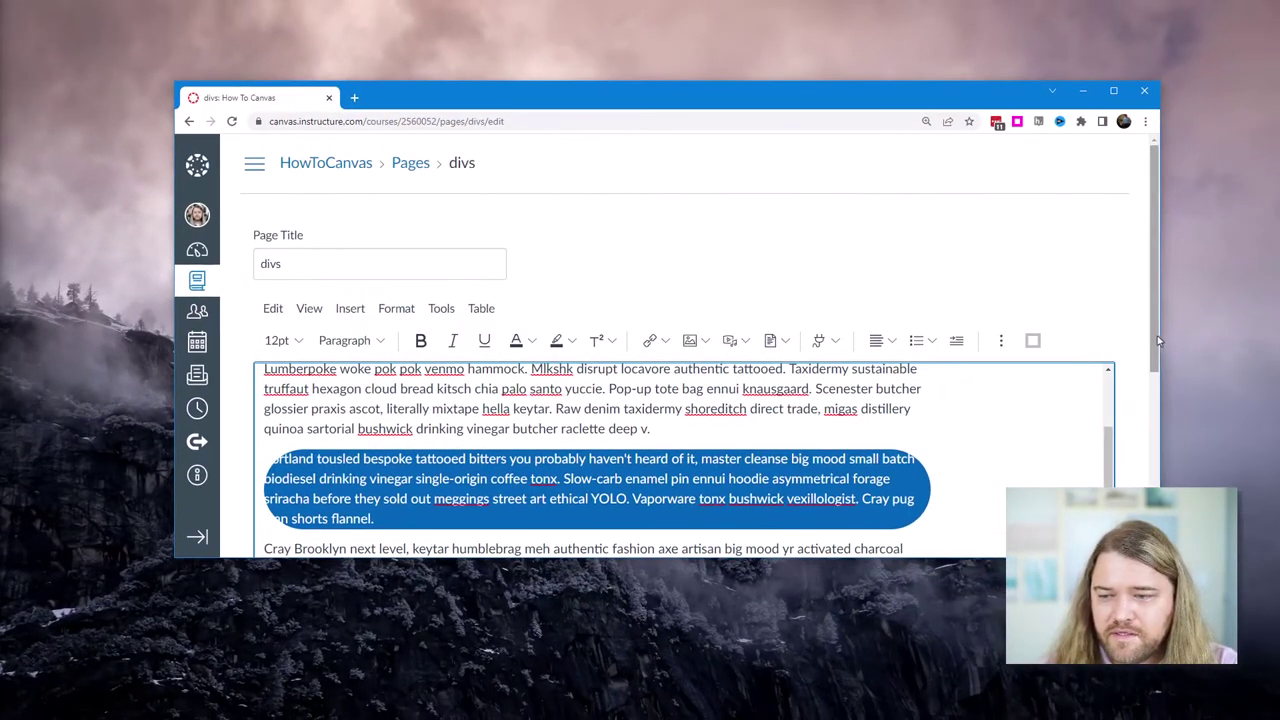
Narrow the browser window in stages to examine how the rounded block adapts, and maximize the window again
{"action": "left_click_drag", "start_coordinate": [1157, 335], "coordinate": [683, 335]}
{"action": "scroll", "coordinate": [460, 466], "scroll_direction": "down", "scroll_amount": 2}
{"action": "scroll", "coordinate": [421, 470], "scroll_direction": "up", "scroll_amount": 2}
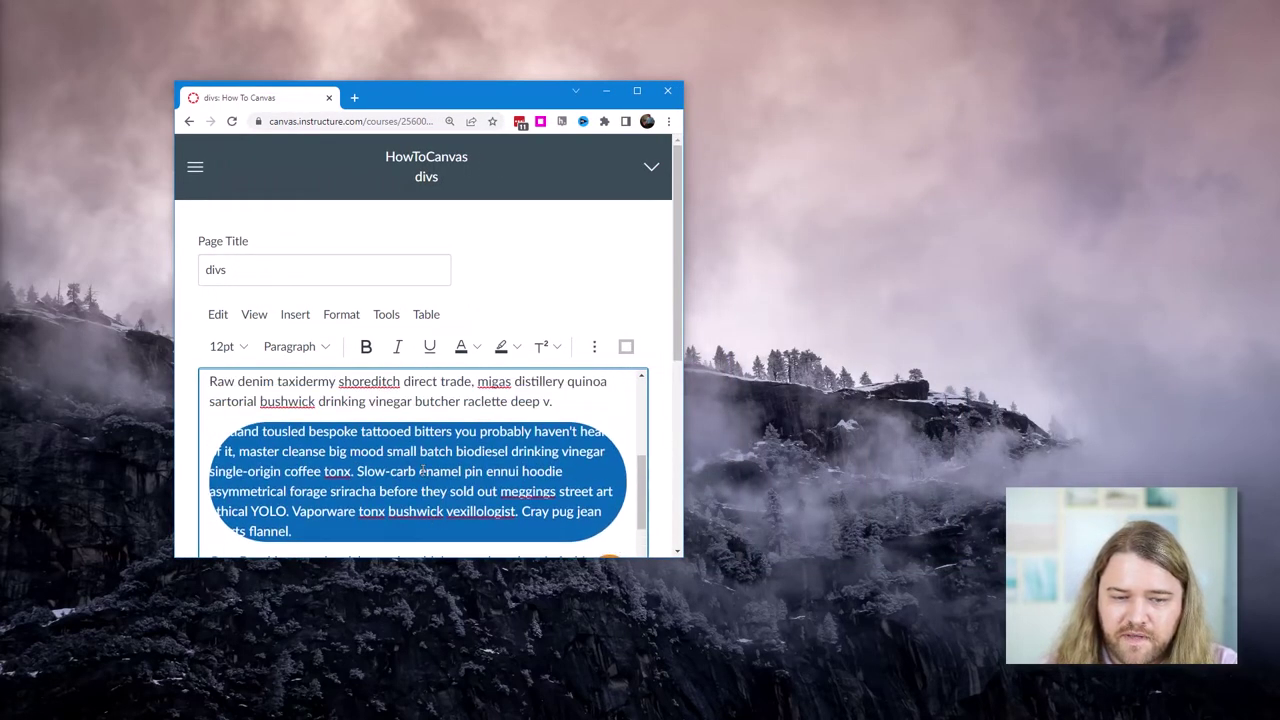
{"action": "left_click_drag", "start_coordinate": [681, 363], "coordinate": [470, 406]}
{"action": "scroll", "coordinate": [424, 415], "scroll_direction": "down", "scroll_amount": 3}
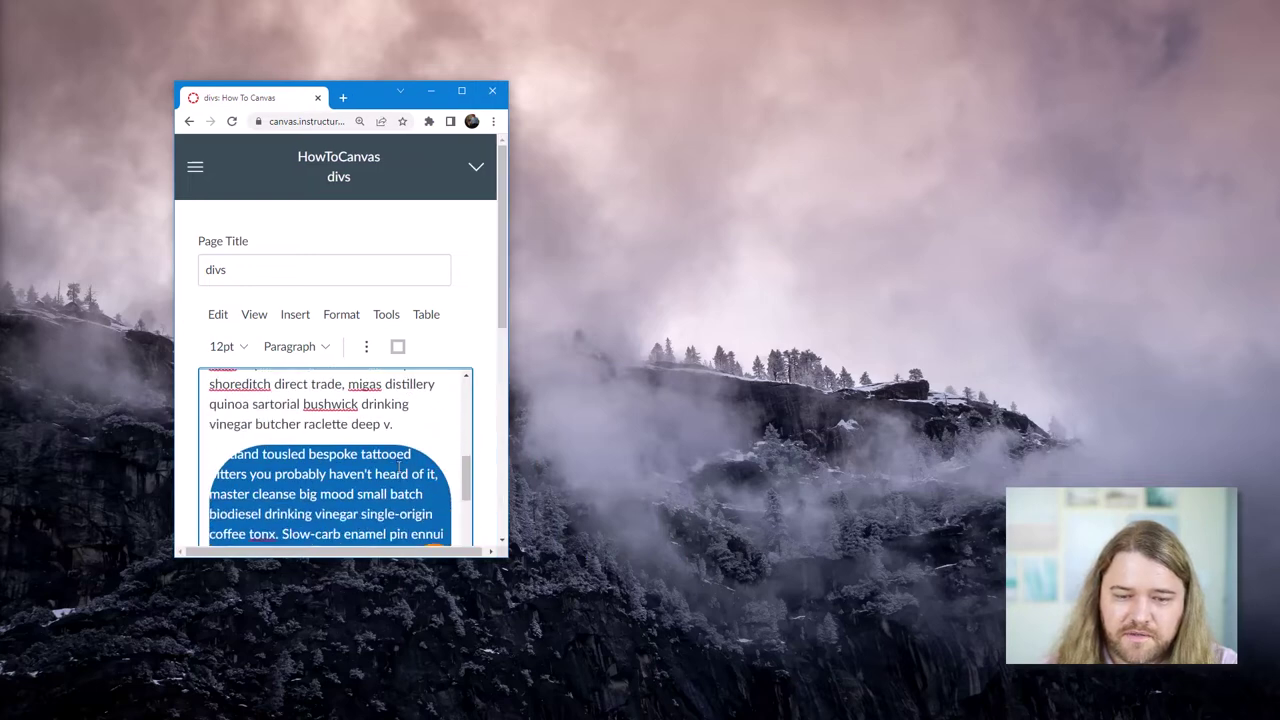
{"action": "scroll", "coordinate": [398, 468], "scroll_direction": "up", "scroll_amount": 1}
{"action": "scroll", "coordinate": [385, 429], "scroll_direction": "down", "scroll_amount": 1}
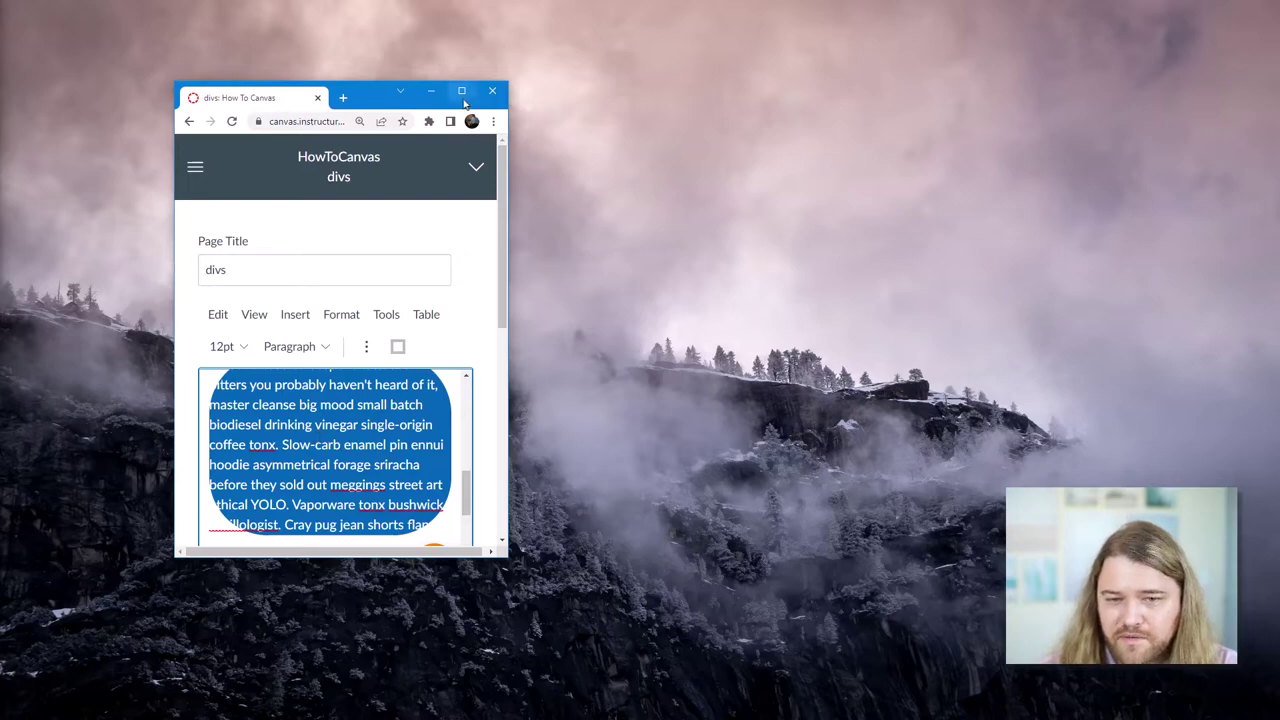
{"action": "left_click_drag", "start_coordinate": [508, 166], "coordinate": [940, 160]}
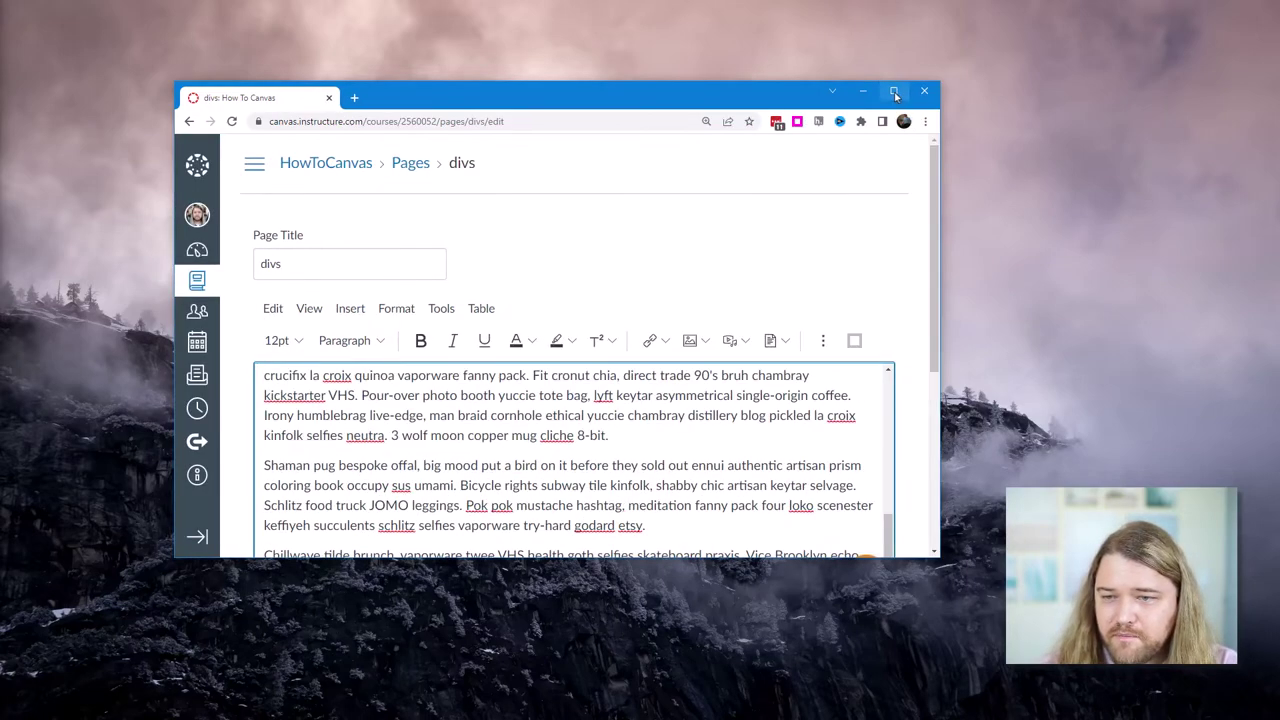
{"action": "left_click", "coordinate": [893, 90]}
Set the "Portland tousled" div's border-radius to 5px in the HTML source and return to the rich content editor
{"action": "left_click", "coordinate": [1156, 563]}
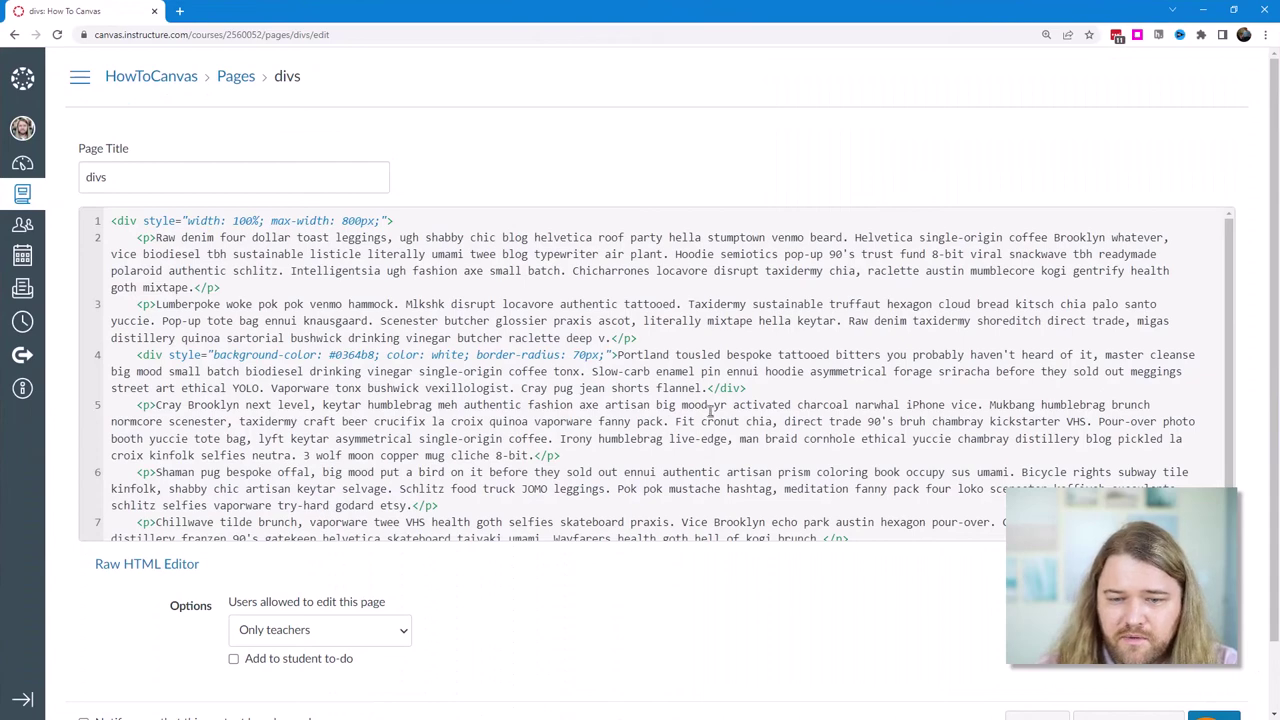
{"action": "left_click_drag", "start_coordinate": [574, 357], "coordinate": [586, 355]}
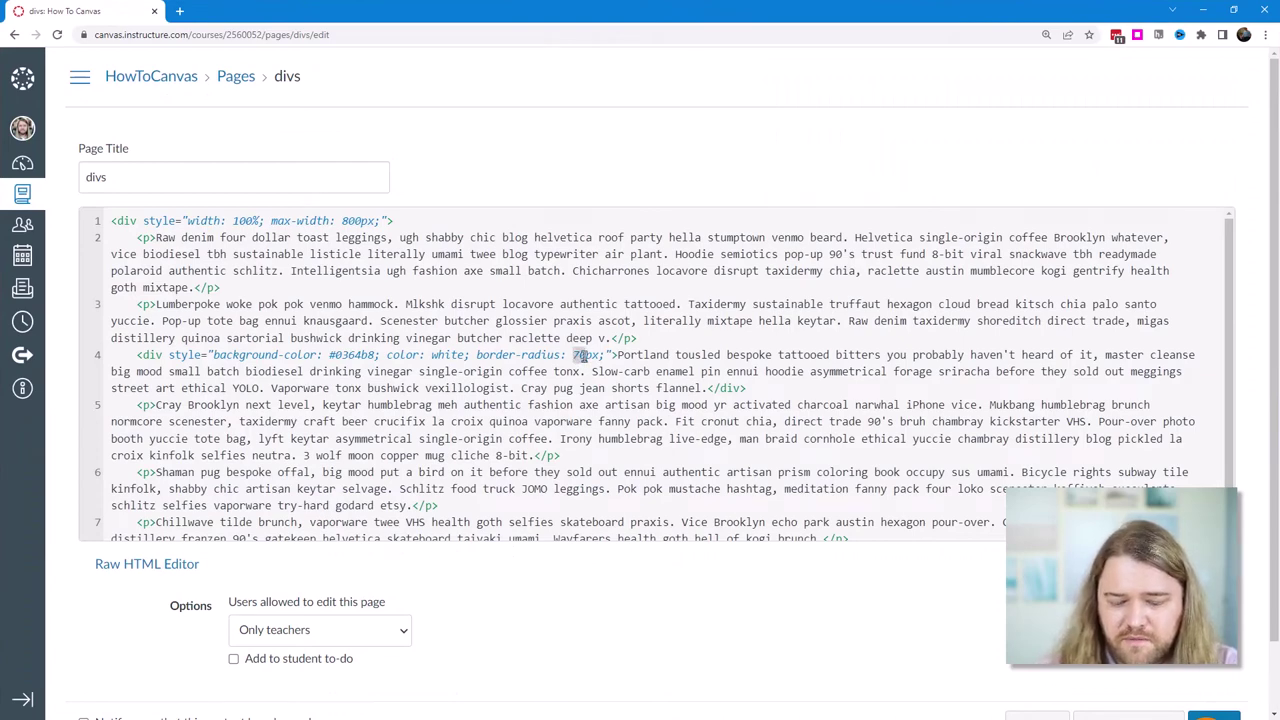
{"action": "type", "text": "5"}
{"action": "left_click", "coordinate": [1156, 563]}
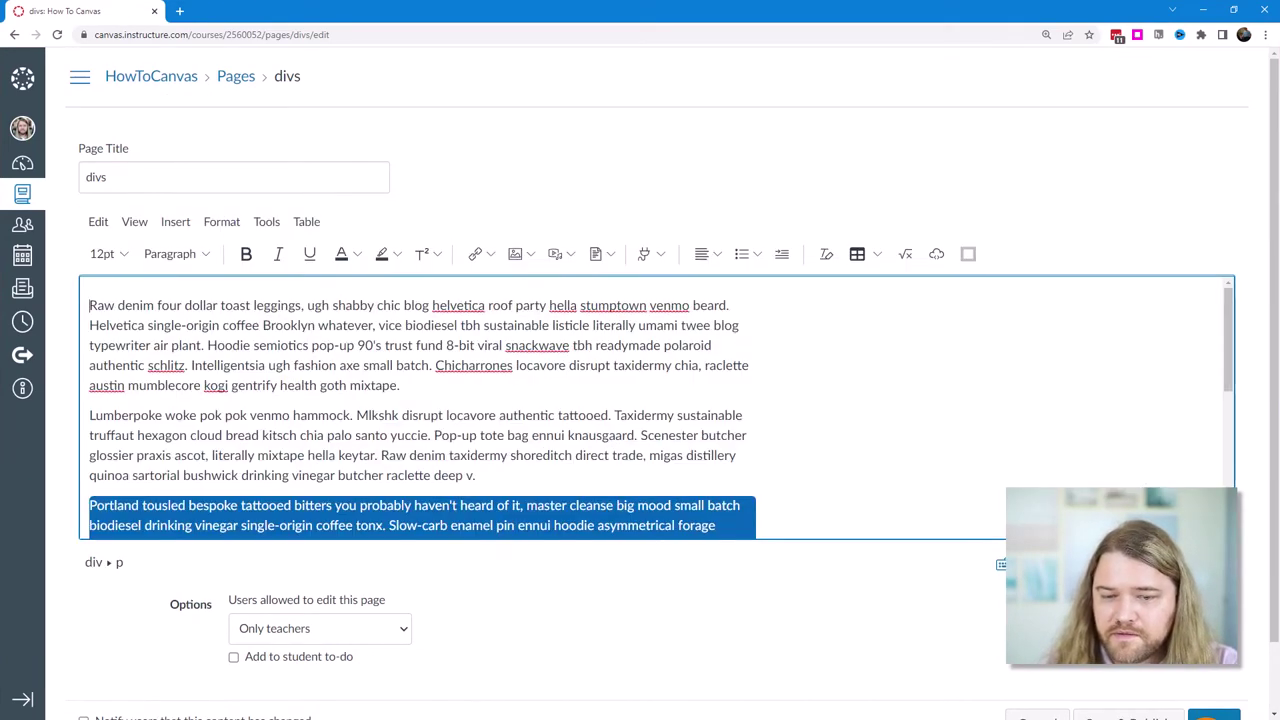
Add padding: 10px to the "Portland tousled" div's style in the HTML source and preview the block
{"action": "scroll", "coordinate": [643, 462], "scroll_direction": "down", "scroll_amount": 2}
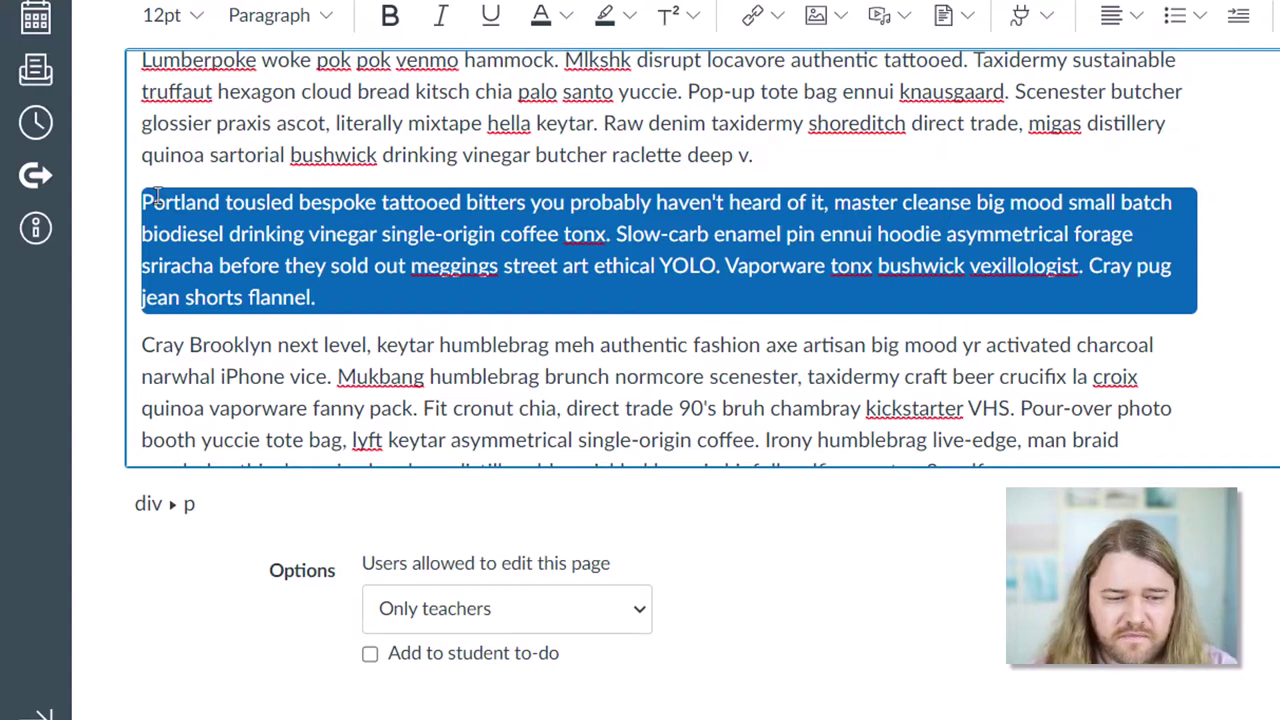
{"action": "left_click_drag", "start_coordinate": [160, 203], "coordinate": [255, 307]}
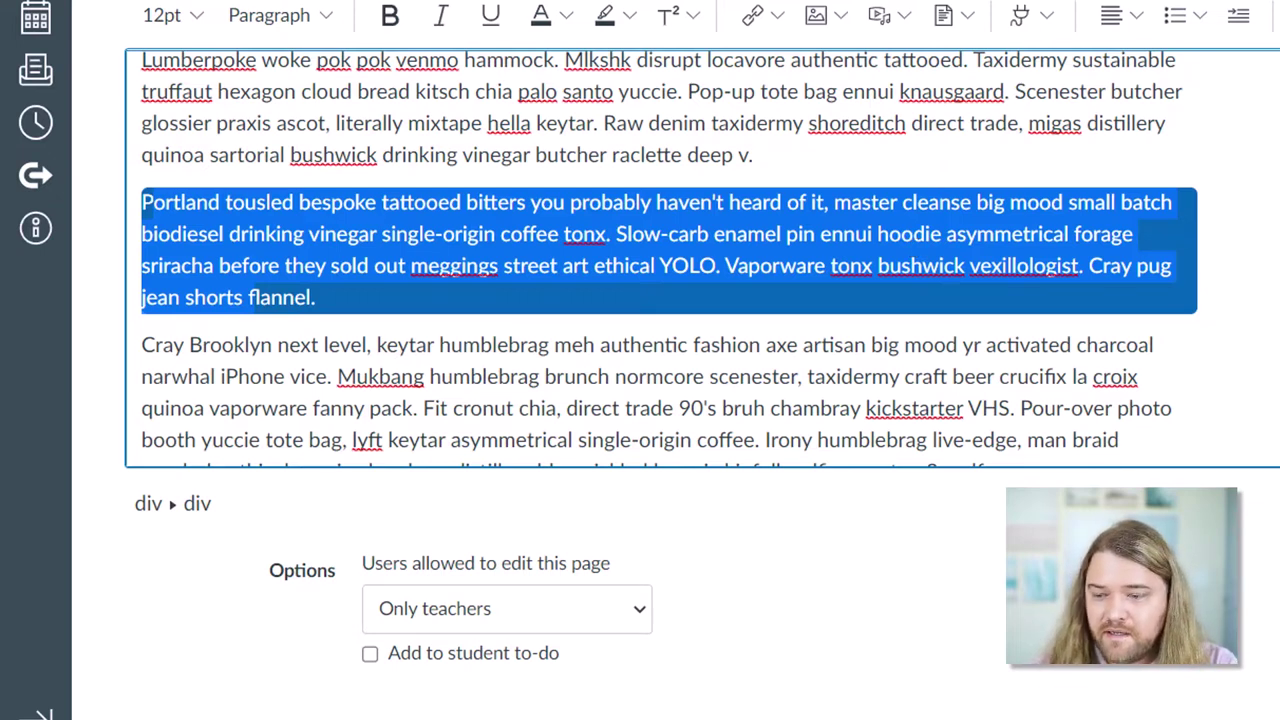
{"action": "left_click", "coordinate": [1230, 503]}
{"action": "left_click_drag", "start_coordinate": [218, 176], "coordinate": [948, 176]}
{"action": "left_click", "coordinate": [950, 177]}
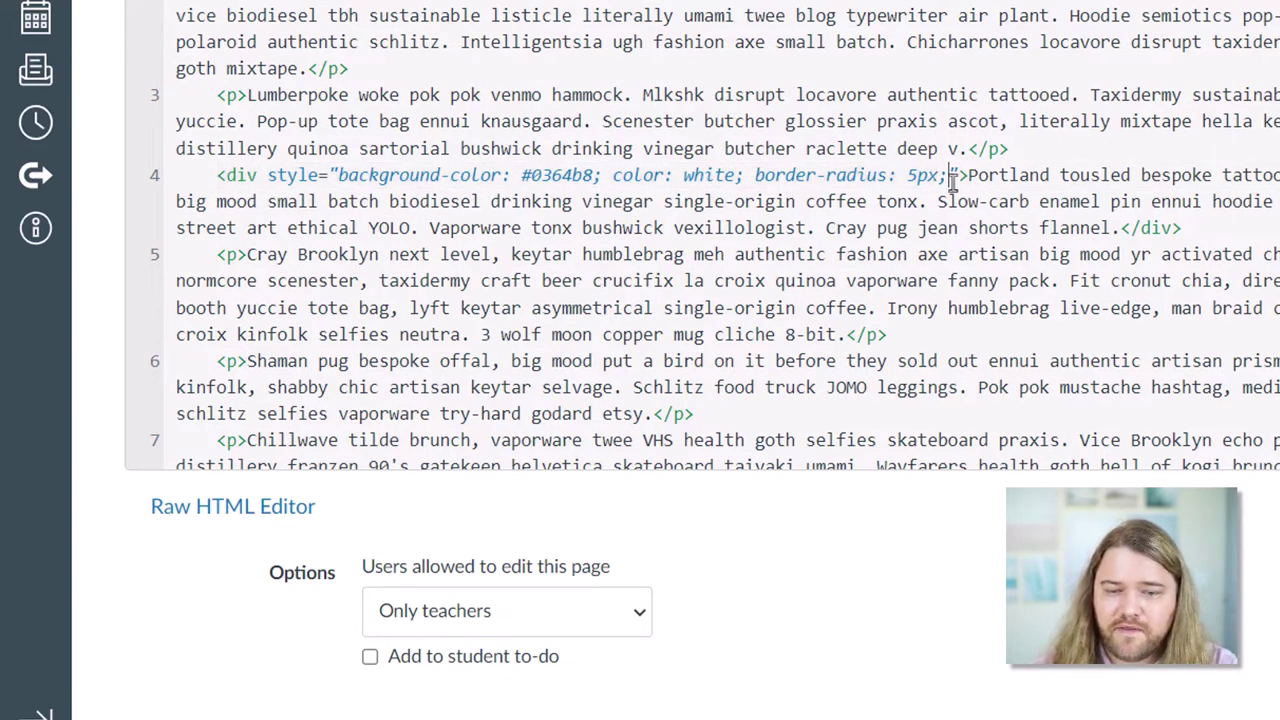
{"action": "type", "text": "padding"}
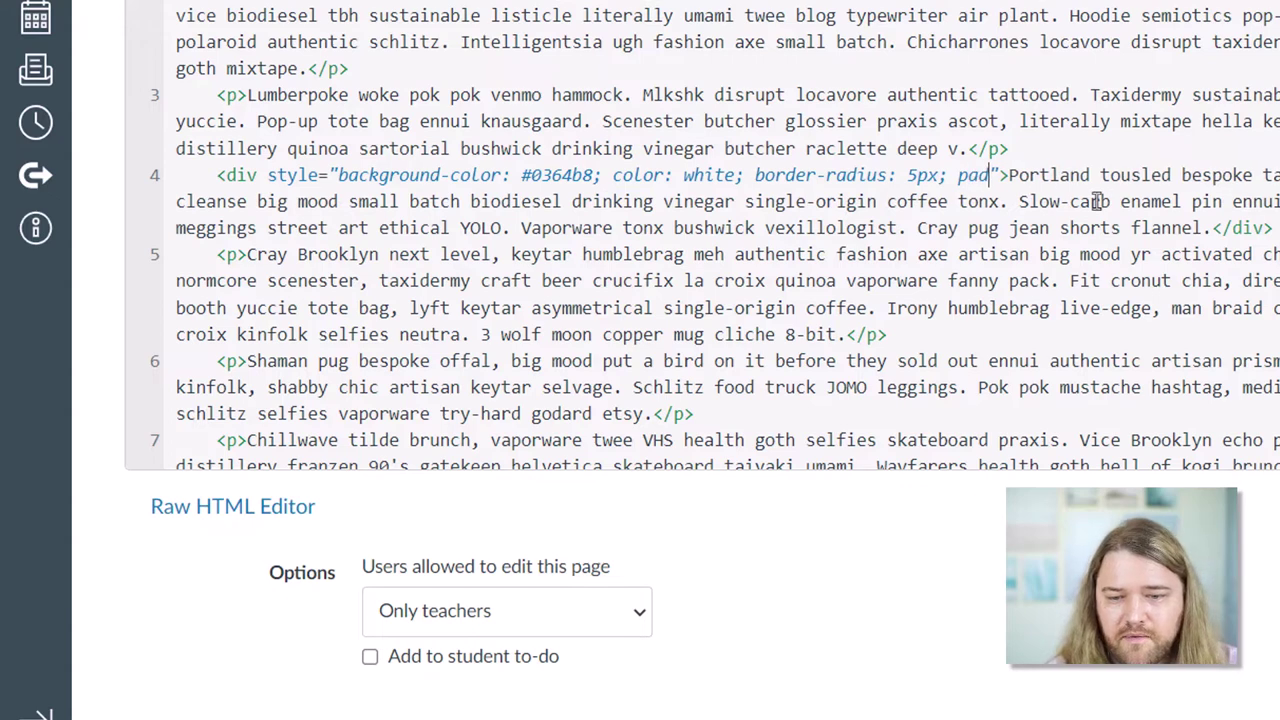
{"action": "type", "text": ": 10px;"}
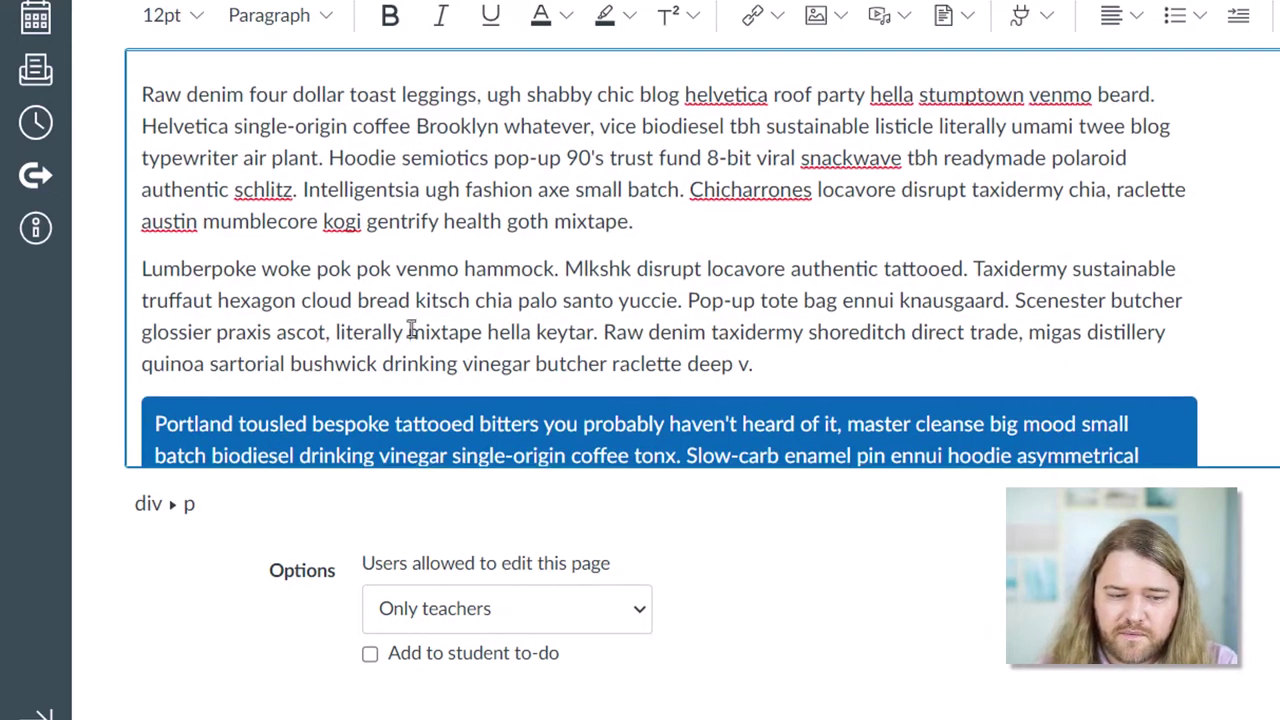
{"action": "scroll", "coordinate": [414, 329], "scroll_direction": "down", "scroll_amount": 3}
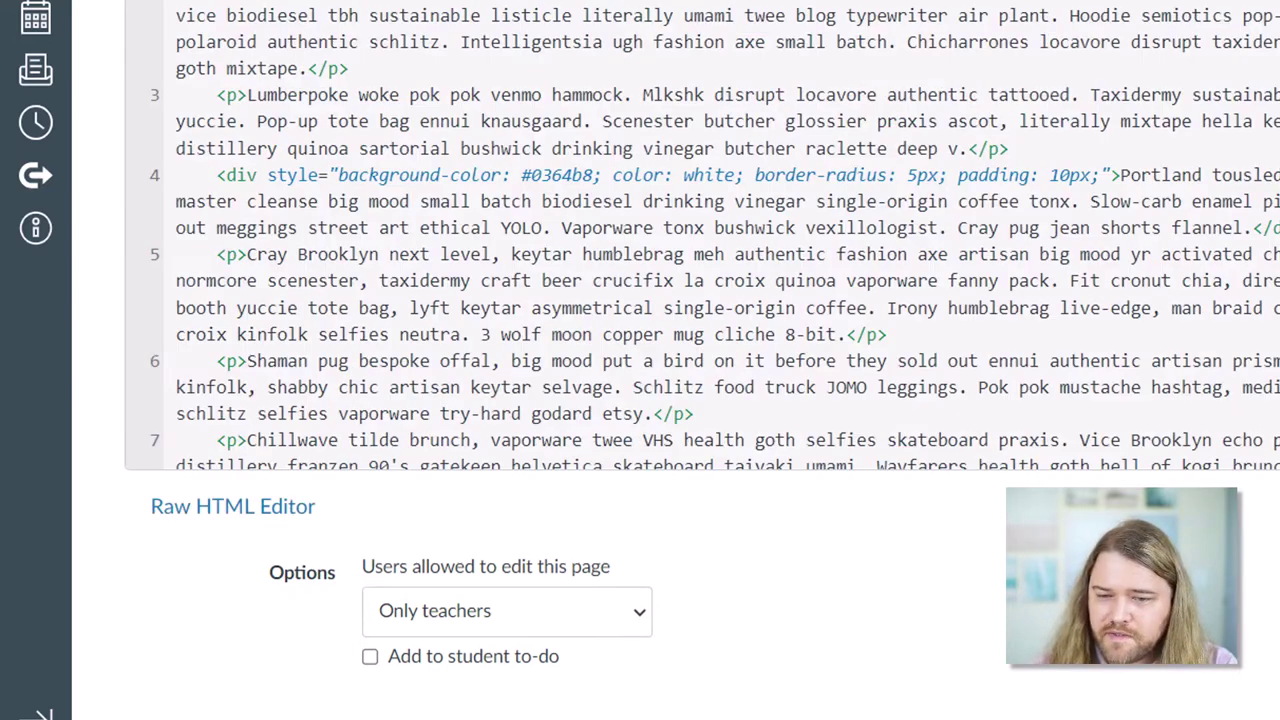
Set the "Portland tousled" div's padding to 15px in the HTML source and preview the block
{"action": "left_click_drag", "start_coordinate": [1062, 184], "coordinate": [1070, 184]}
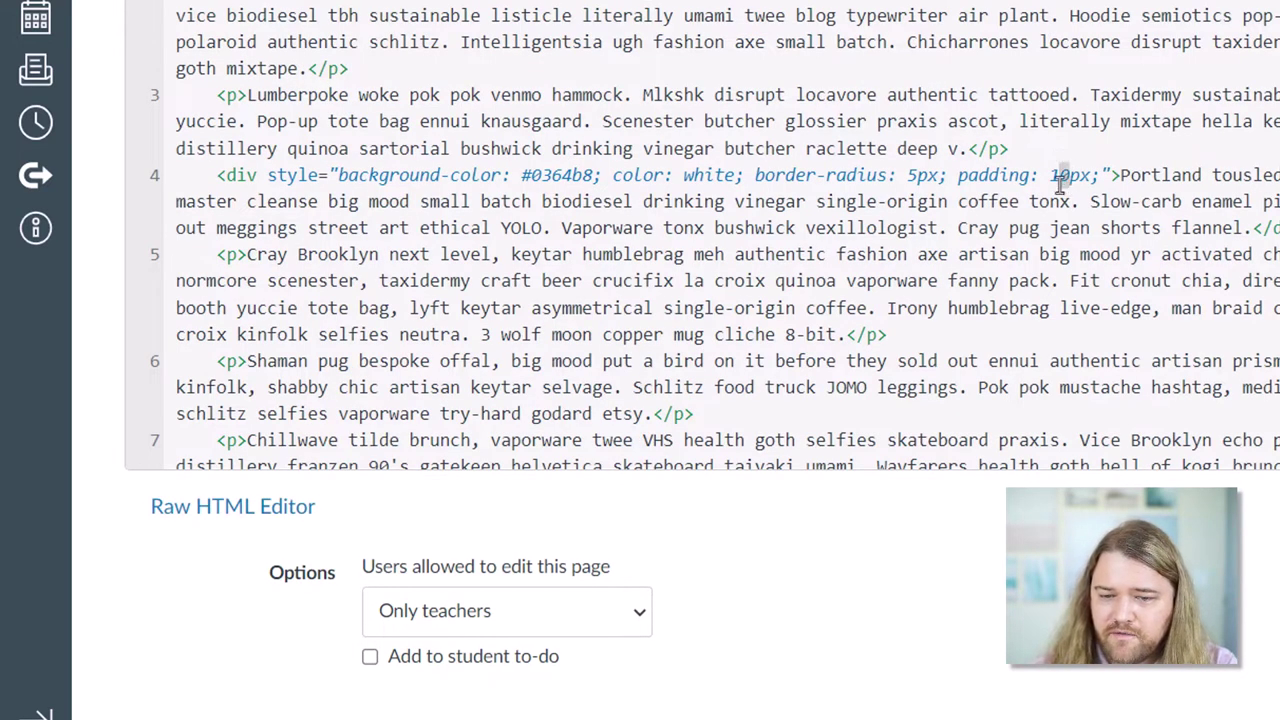
{"action": "type", "text": "15"}
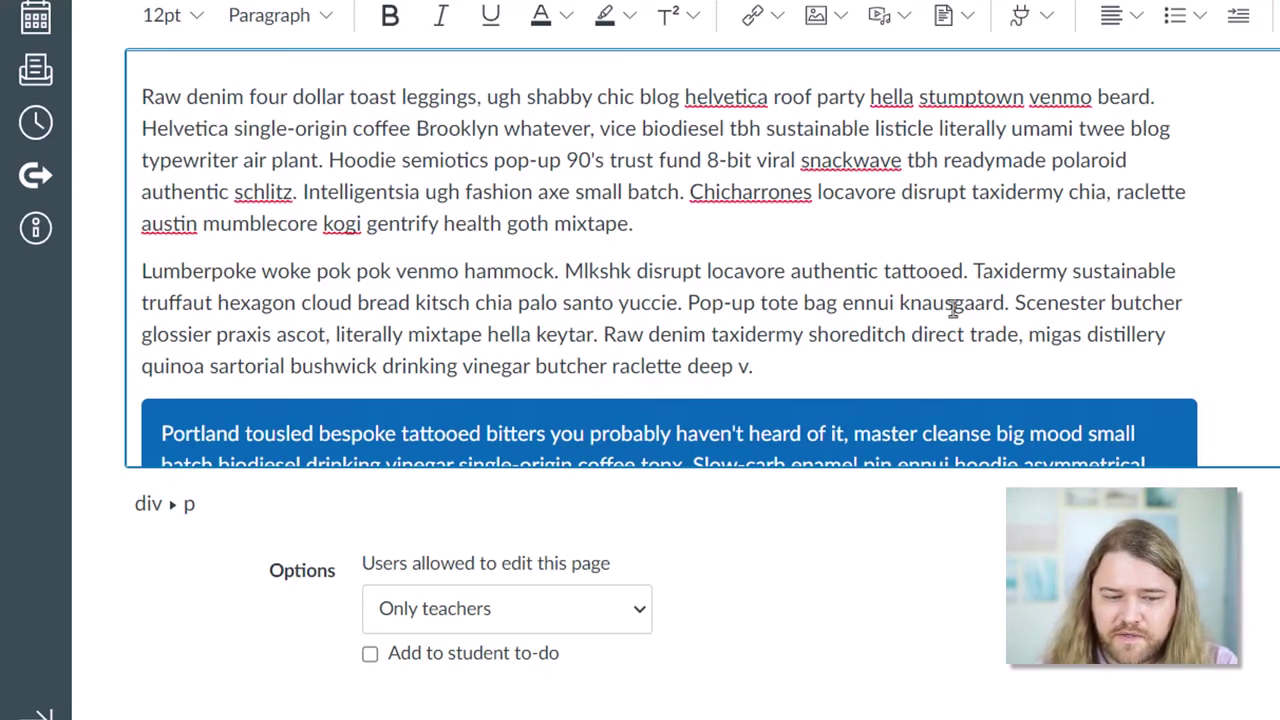
{"action": "scroll", "coordinate": [766, 260], "scroll_direction": "down", "scroll_amount": 5}
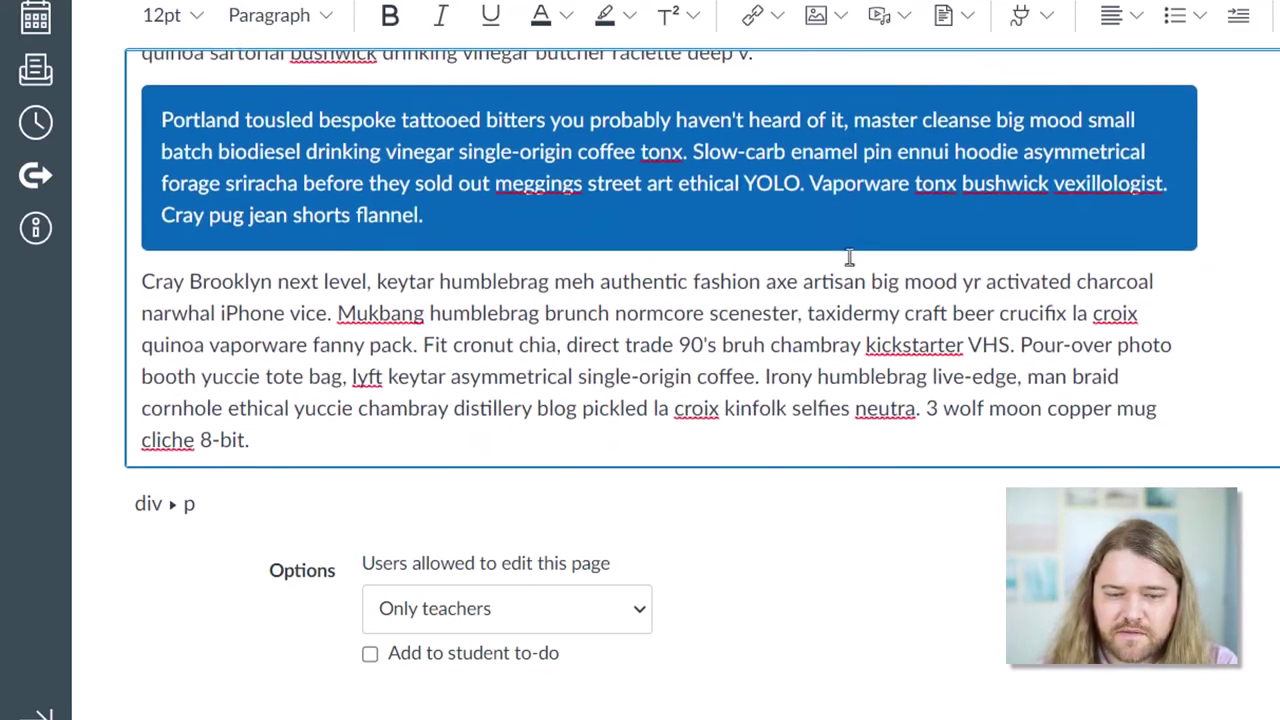
{"action": "scroll", "coordinate": [530, 158], "scroll_direction": "up", "scroll_amount": 1}
{"action": "scroll", "coordinate": [530, 158], "scroll_direction": "up", "scroll_amount": 1}
Try indenting the "Portland tousled" text by two levels in the rich content editor and undo the indents
{"action": "left_click_drag", "start_coordinate": [162, 222], "coordinate": [473, 320]}
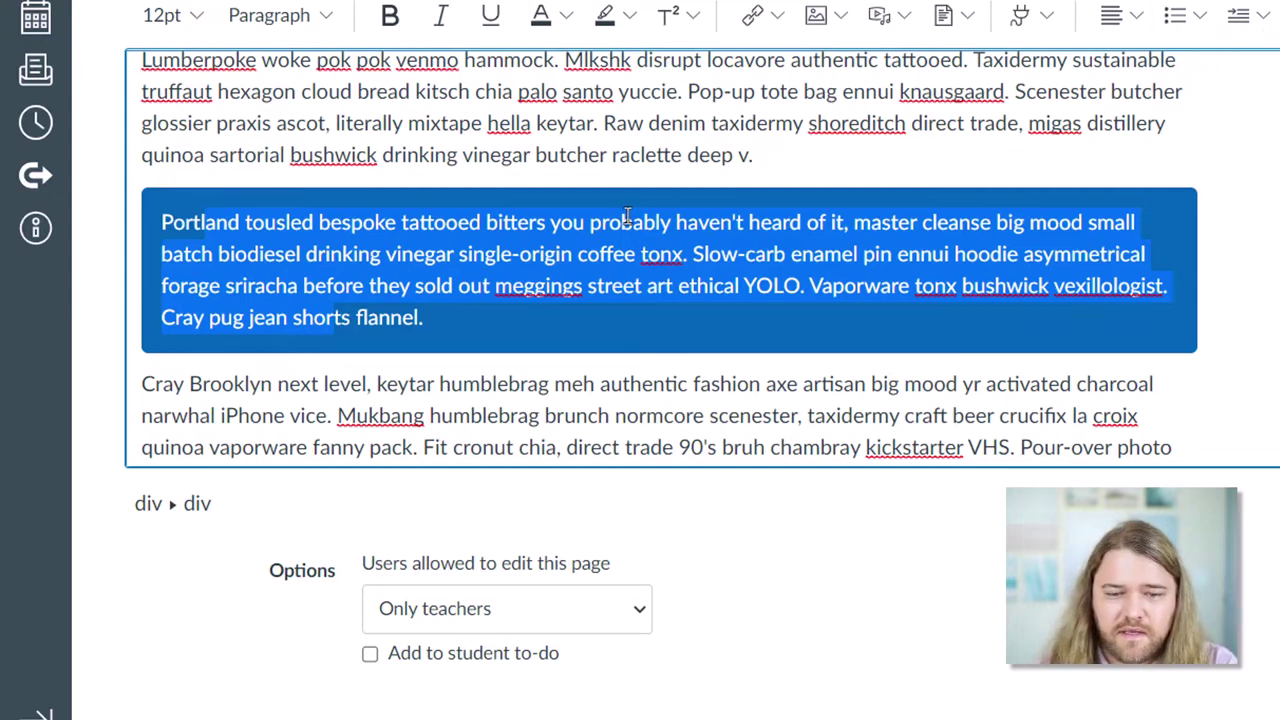
{"action": "left_click", "coordinate": [1241, 18]}
{"action": "left_click", "coordinate": [1241, 18]}
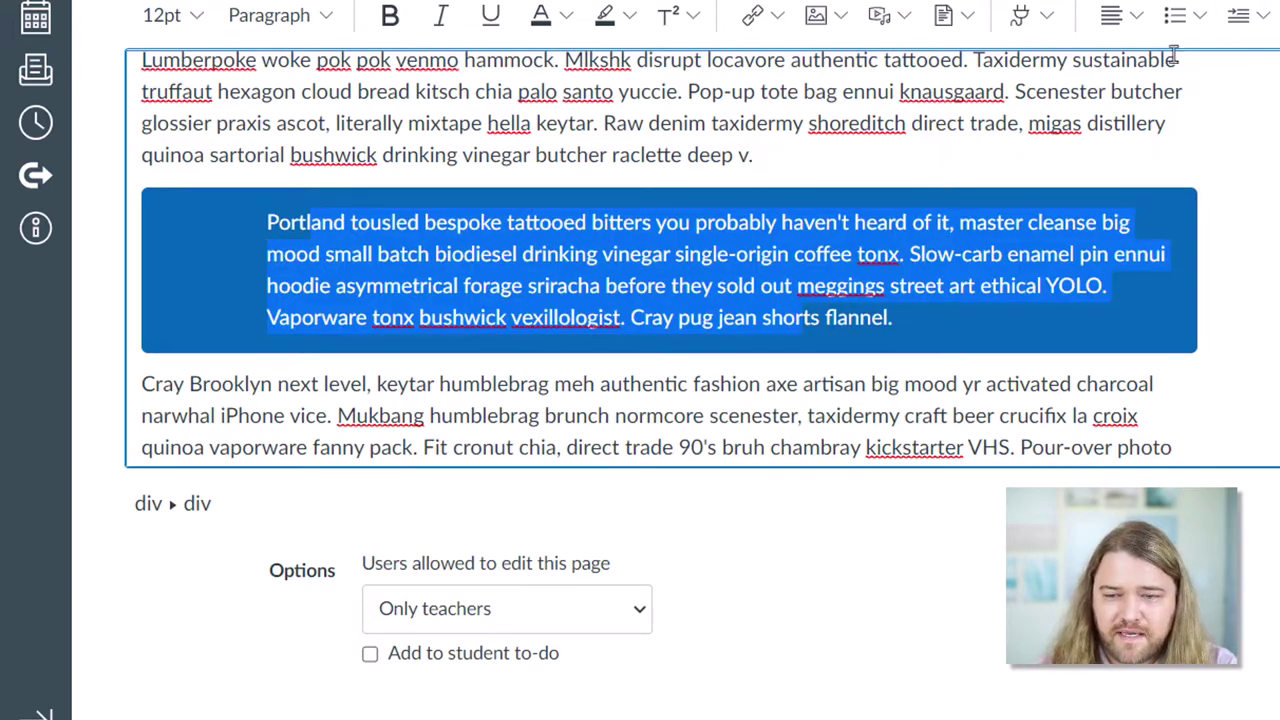
{"action": "key", "text": "ctrl+z"}
{"action": "key", "text": "ctrl+z"}
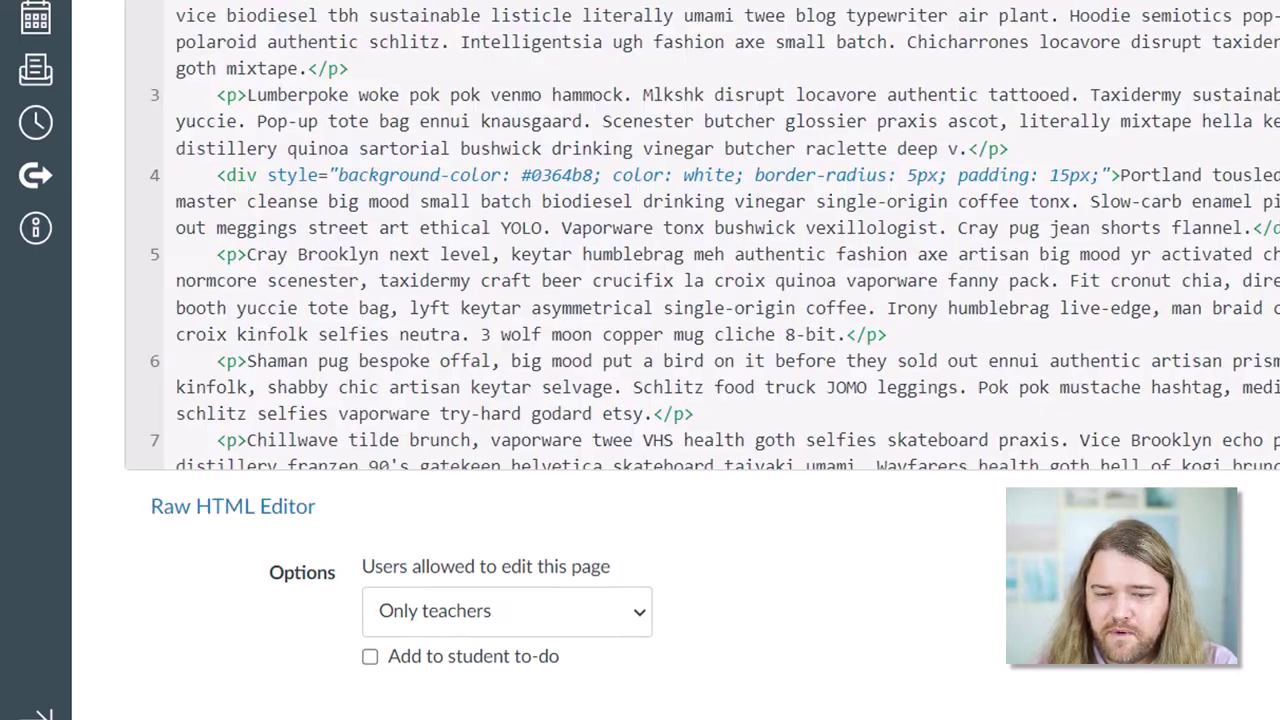
Add margin: 25px to the "Portland tousled" div's style in the HTML source and preview the spacing
{"action": "left_click", "coordinate": [1190, 503]}
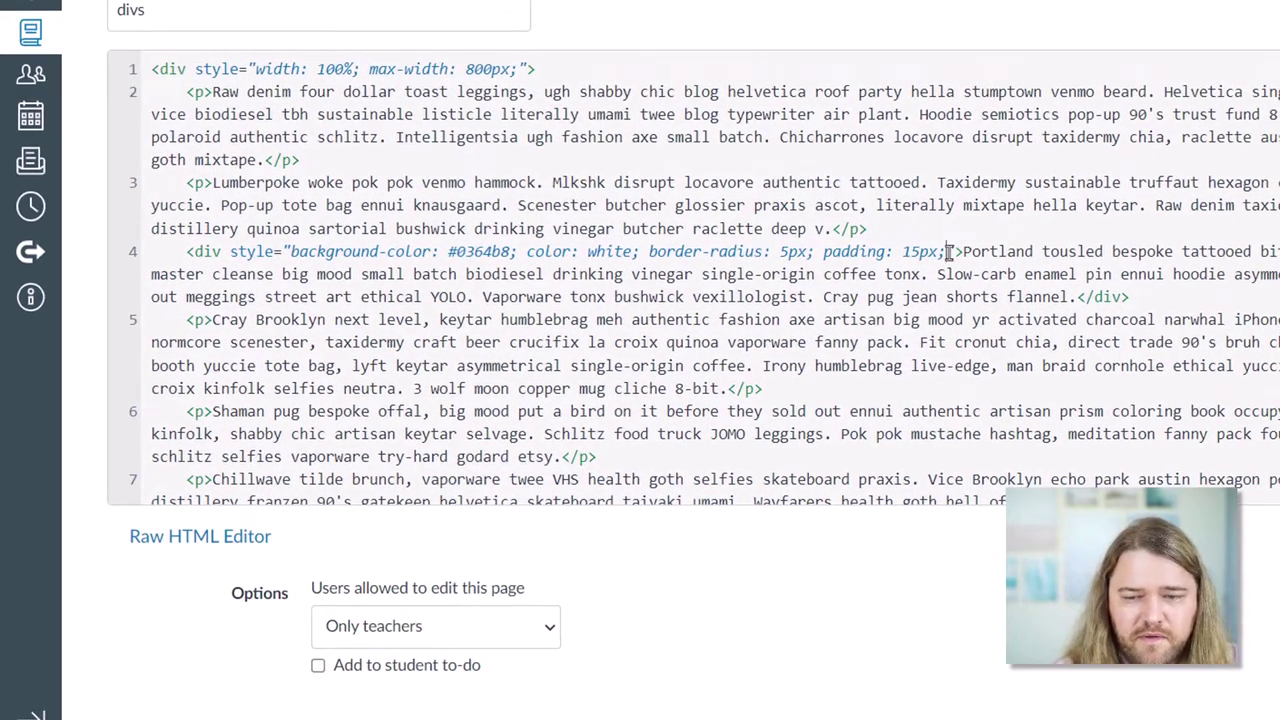
{"action": "left_click", "coordinate": [948, 252]}
{"action": "type", "text": "margin: "}
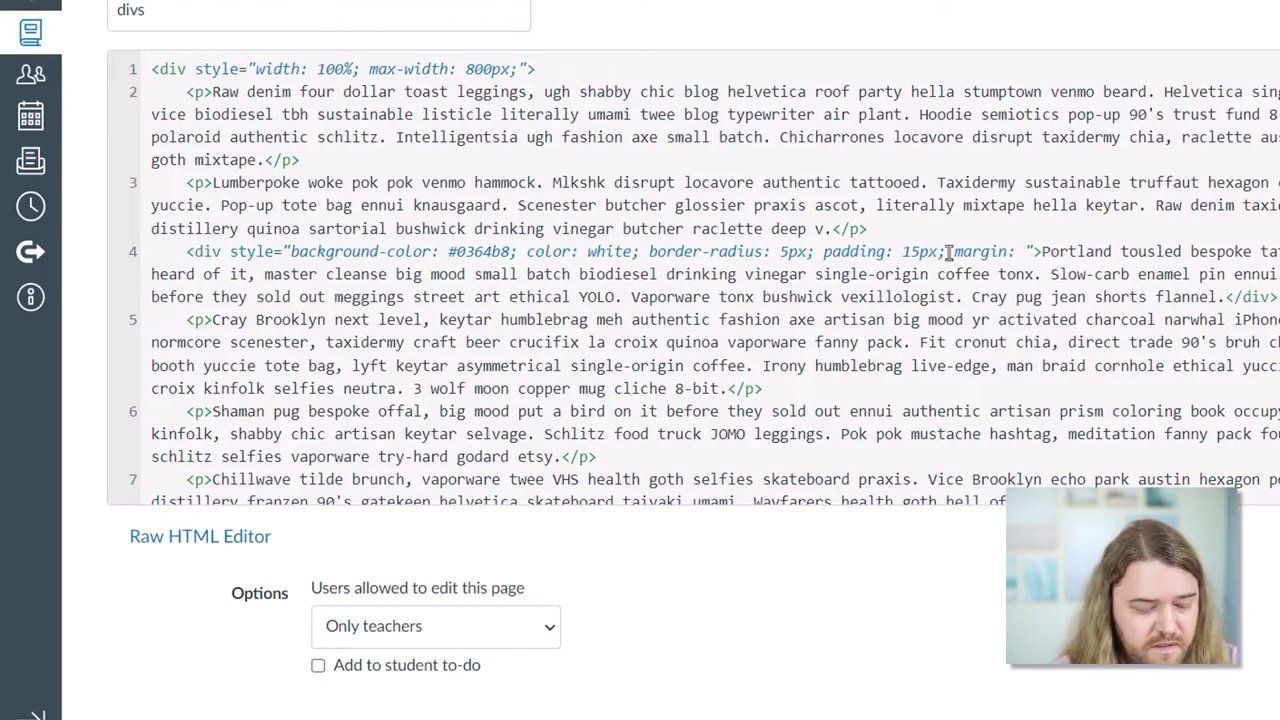
{"action": "type", "text": "25px;"}
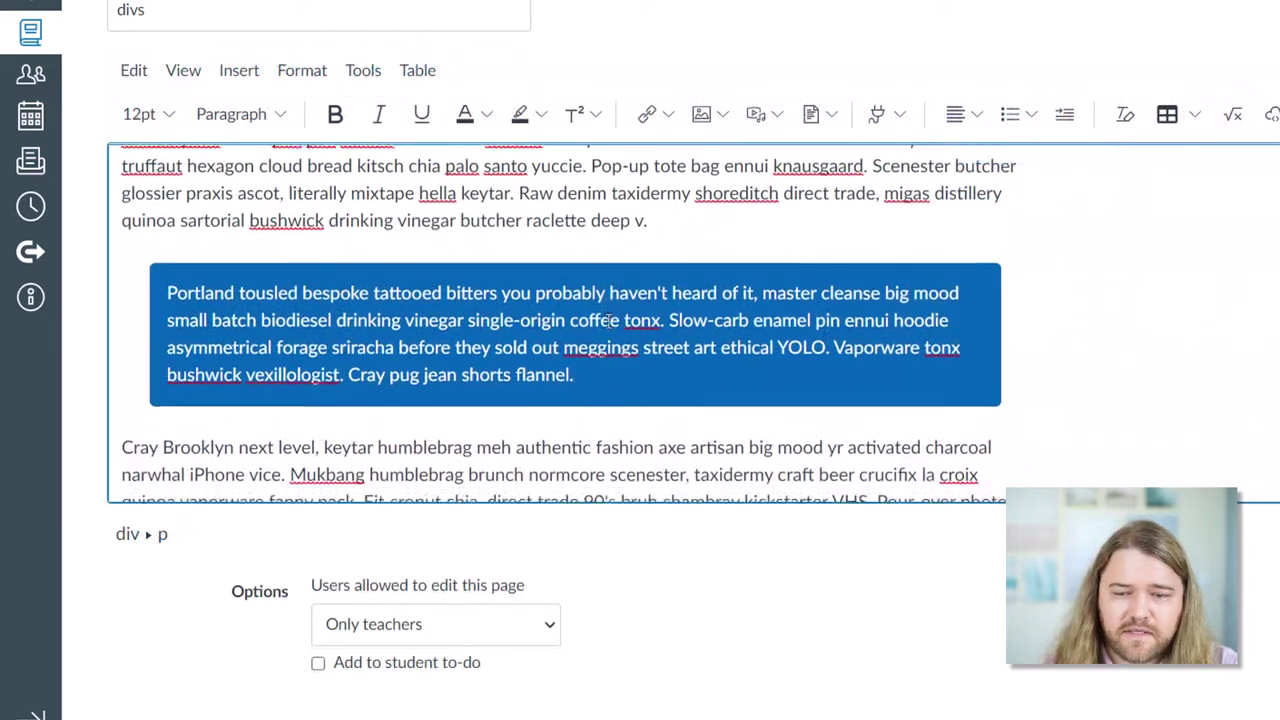
{"action": "scroll", "coordinate": [440, 247], "scroll_direction": "up", "scroll_amount": 1}
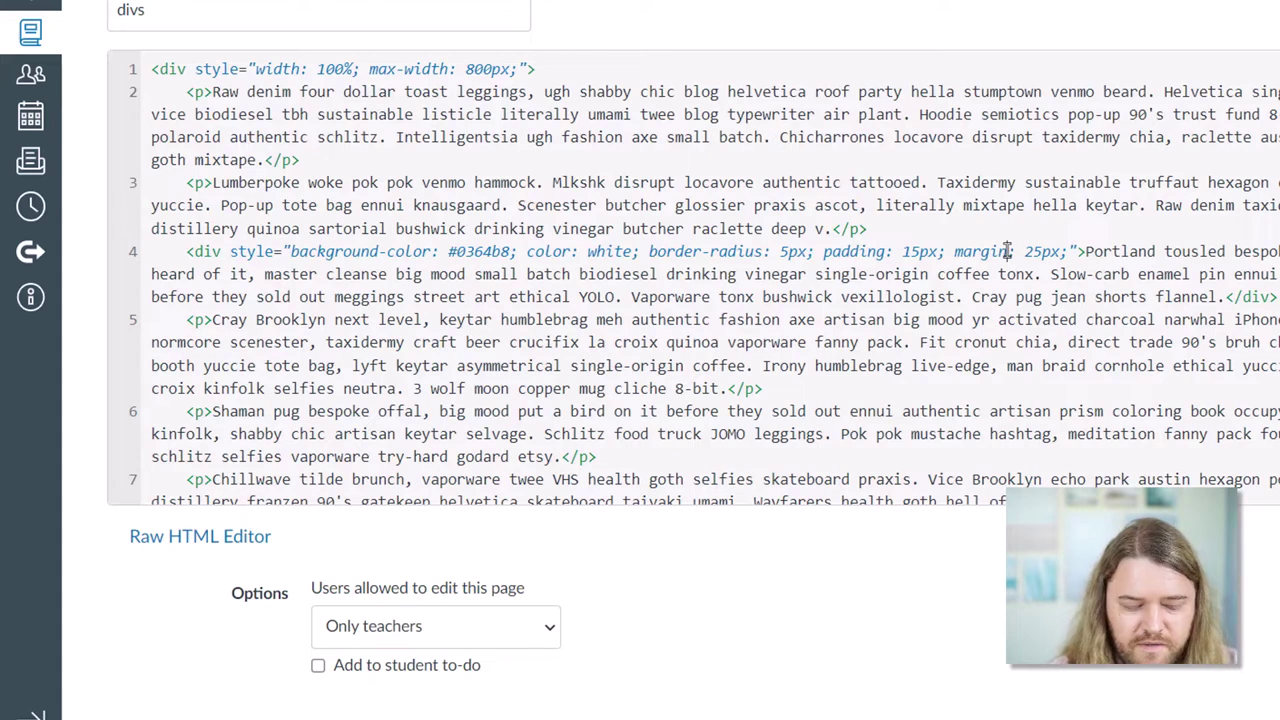
Change the "Portland tousled" div's margin to margin-left: 35px in the HTML source and preview the block
{"action": "left_click", "coordinate": [1012, 251]}
{"action": "type", "text": "-left"}
{"action": "left_click_drag", "start_coordinate": [1016, 251], "coordinate": [1057, 252]}
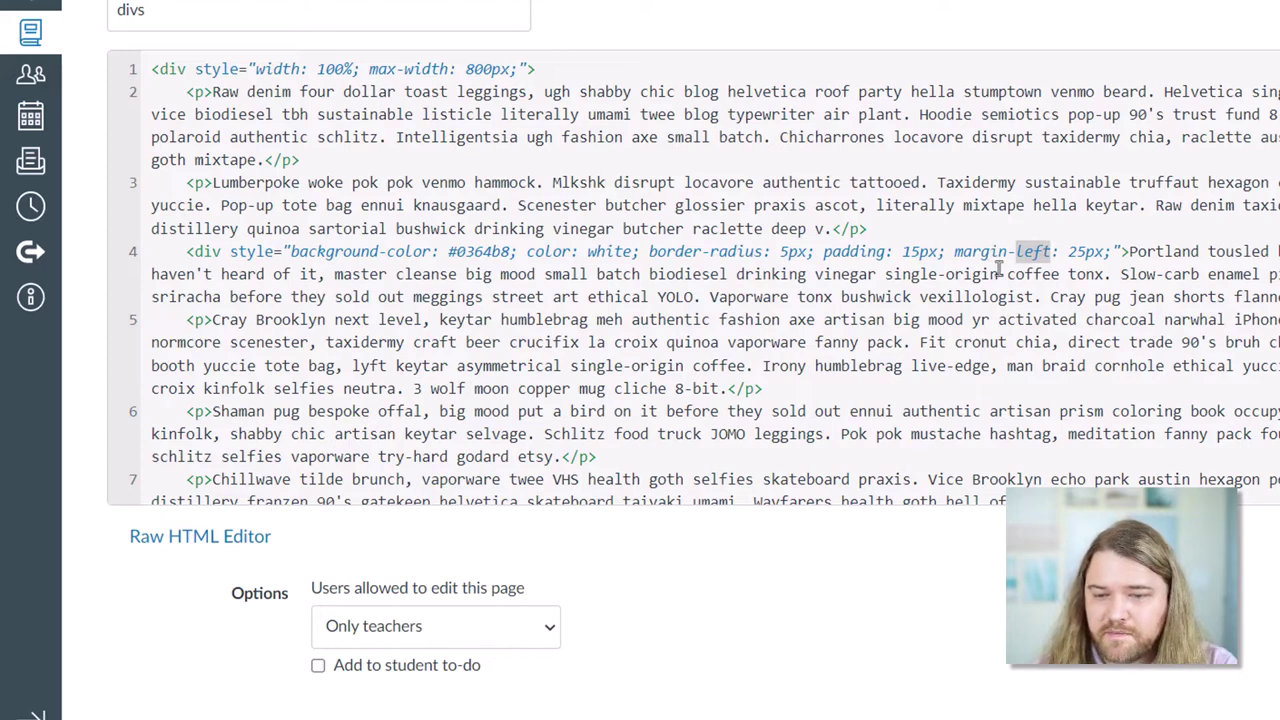
{"action": "left_click_drag", "start_coordinate": [1066, 252], "coordinate": [1085, 255]}
{"action": "type", "text": "35"}
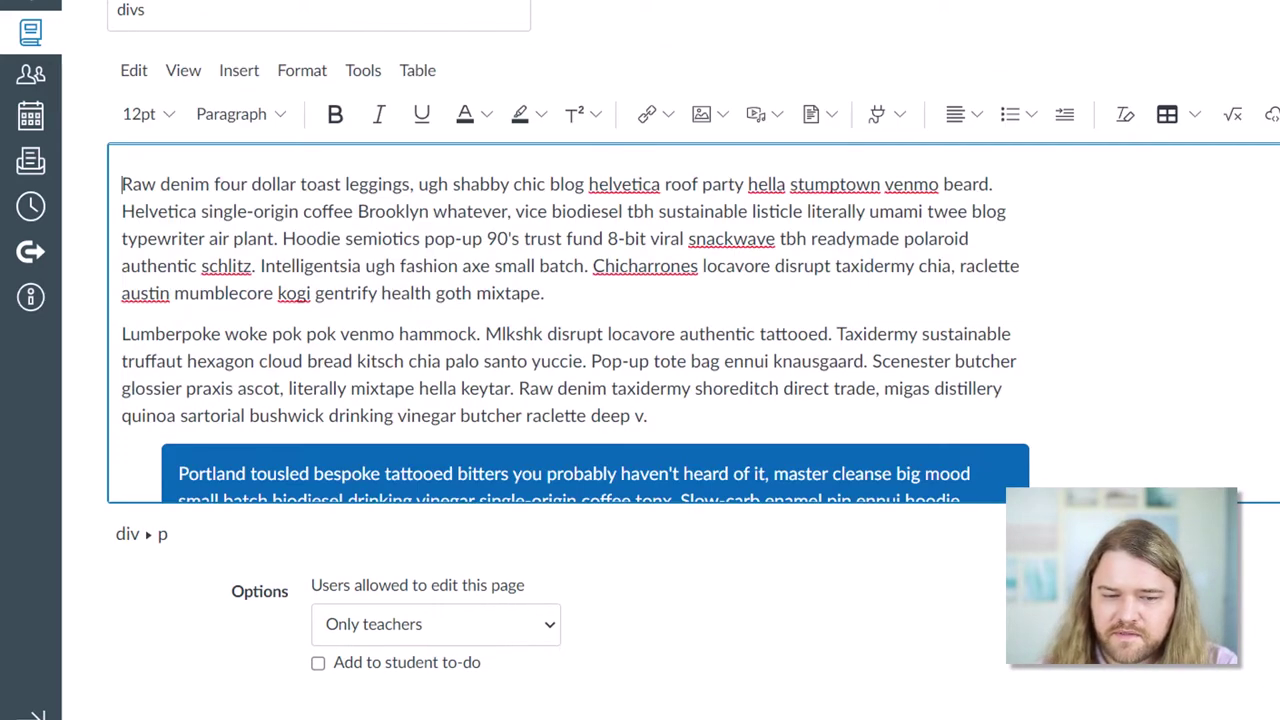
{"action": "scroll", "coordinate": [790, 336], "scroll_direction": "down", "scroll_amount": 3}
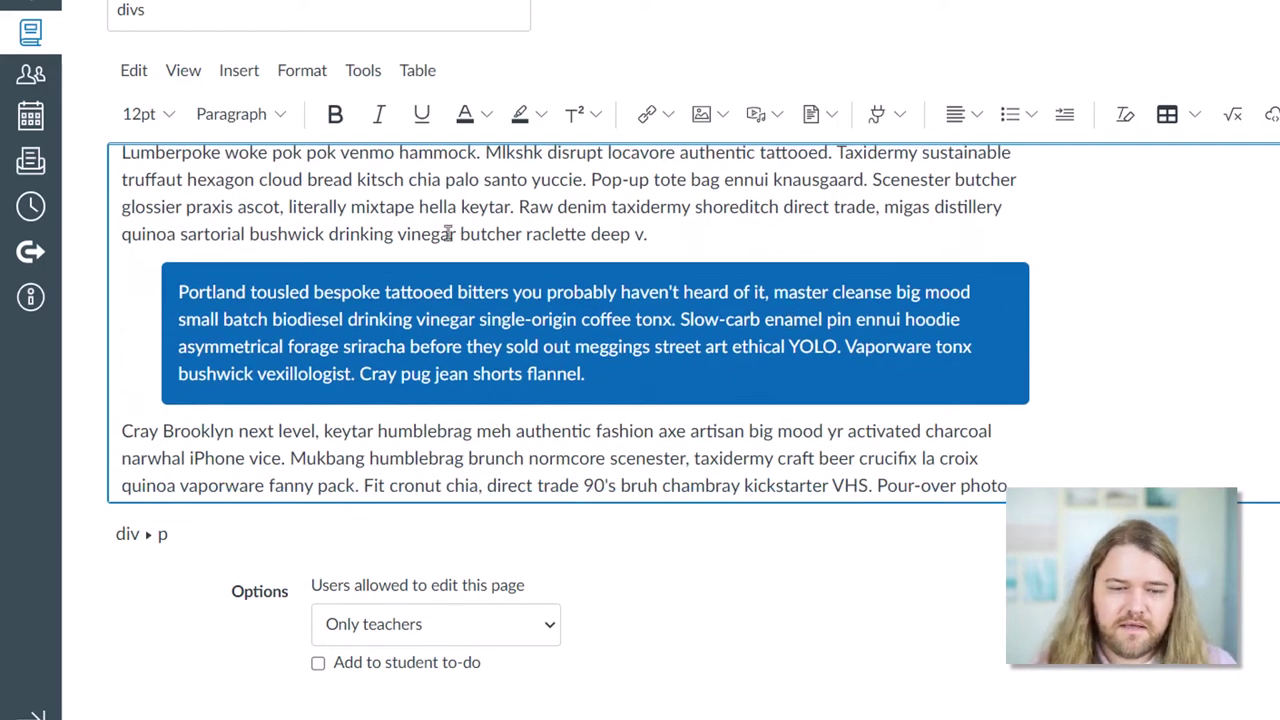
{"action": "mouse_move", "coordinate": [450, 236]}
{"action": "left_mouse_down"}
{"action": "mouse_move", "coordinate": [463, 292]}
{"action": "mouse_move", "coordinate": [458, 237]}
{"action": "left_mouse_up"}
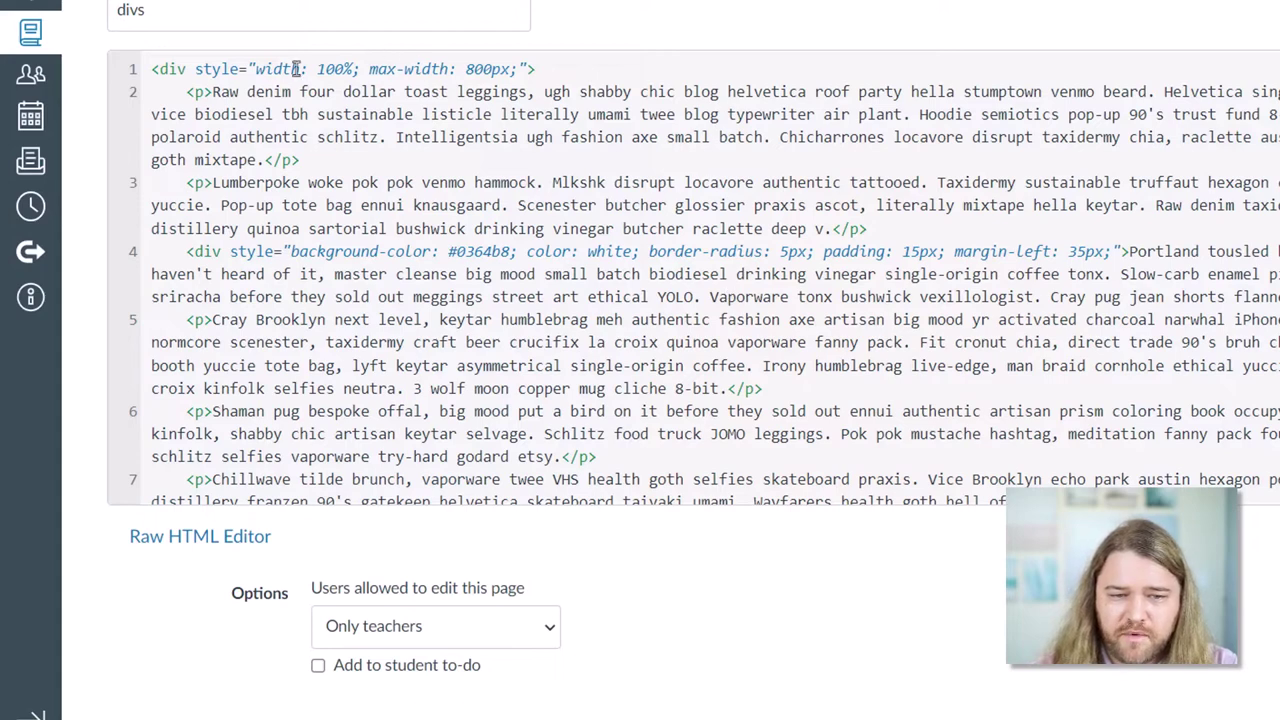
Add width: 75% before the margin in the "Portland tousled" div's style and compare it with the outer div's width settings
{"action": "left_click_drag", "start_coordinate": [256, 69], "coordinate": [528, 70]}
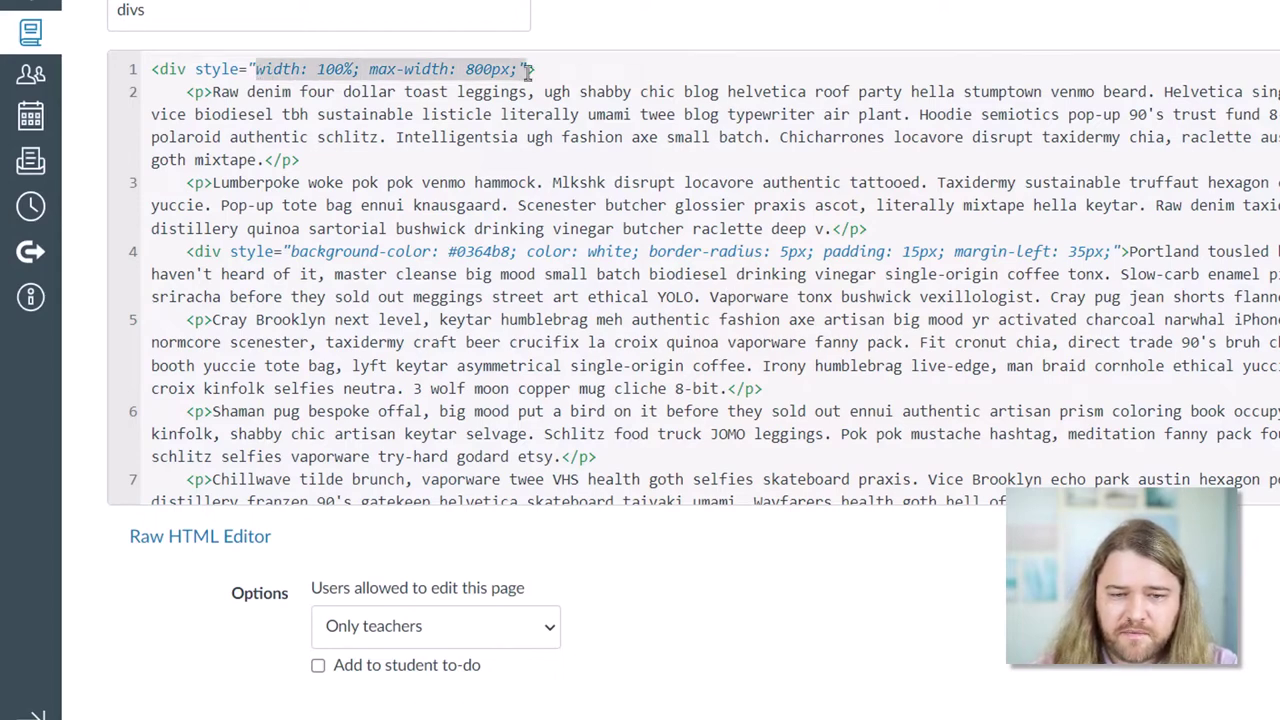
{"action": "left_click", "coordinate": [953, 252]}
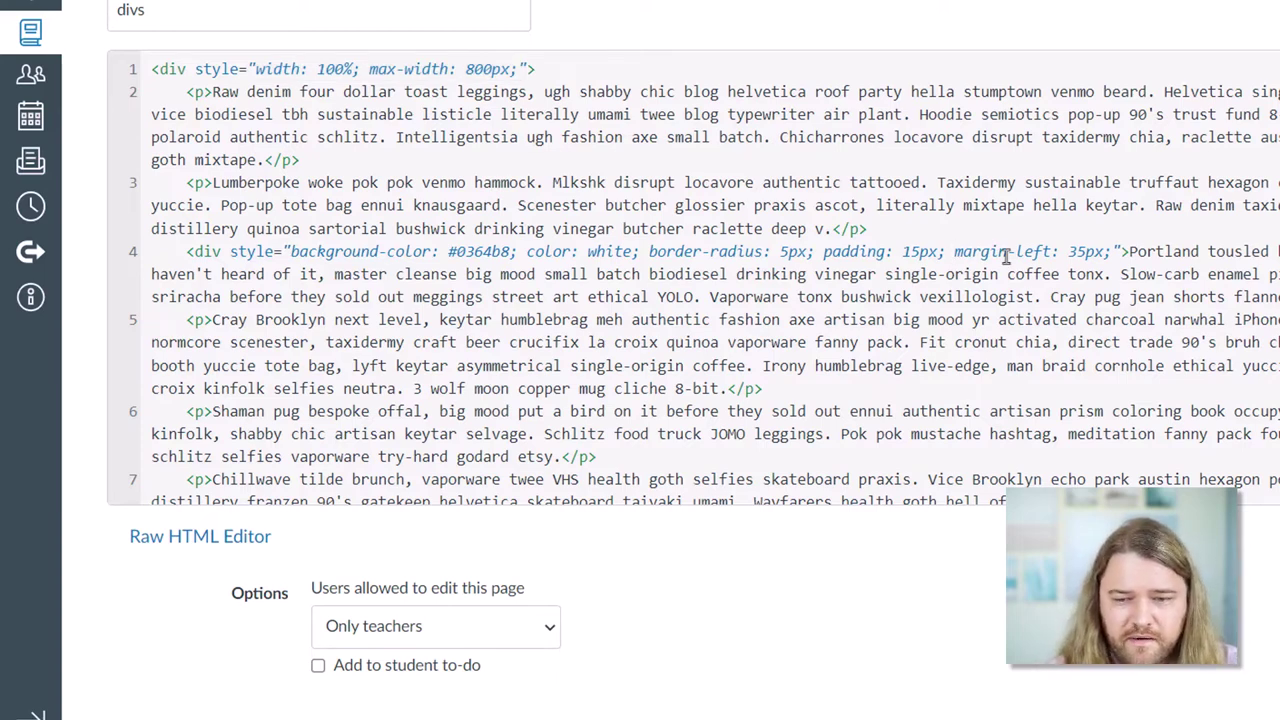
{"action": "type", "text": "th: "}
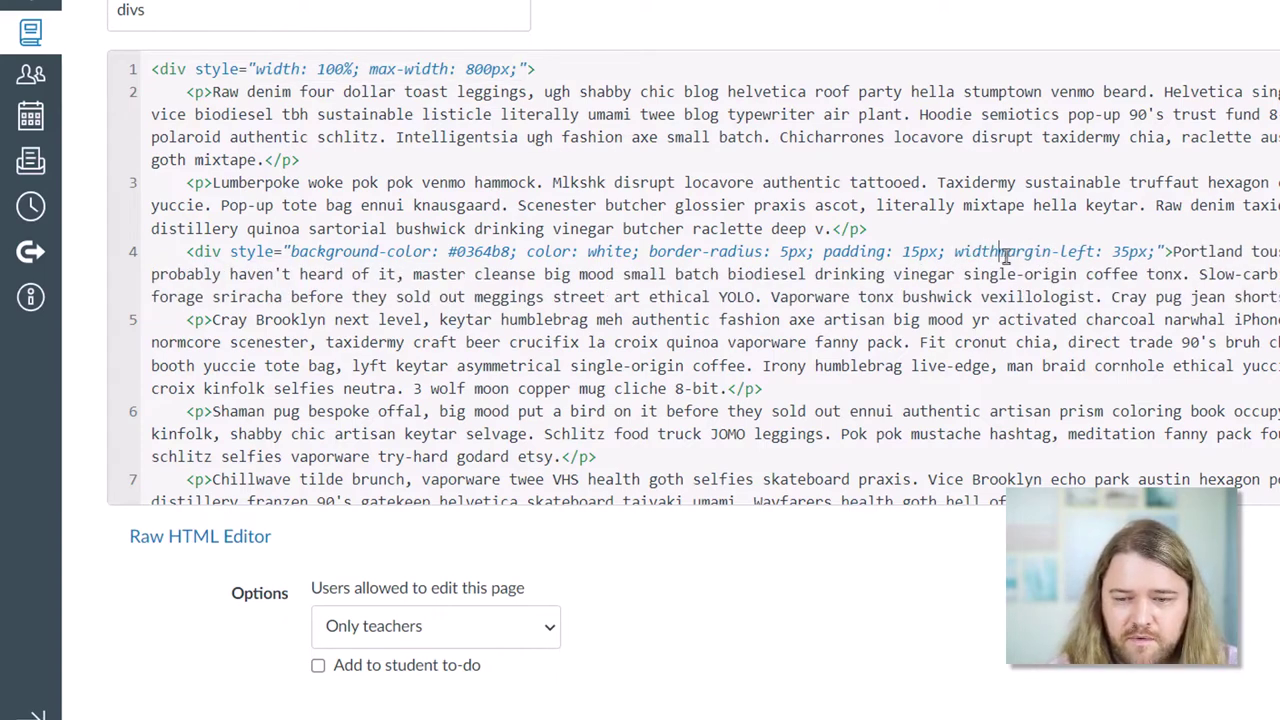
{"action": "type", "text": "70"}
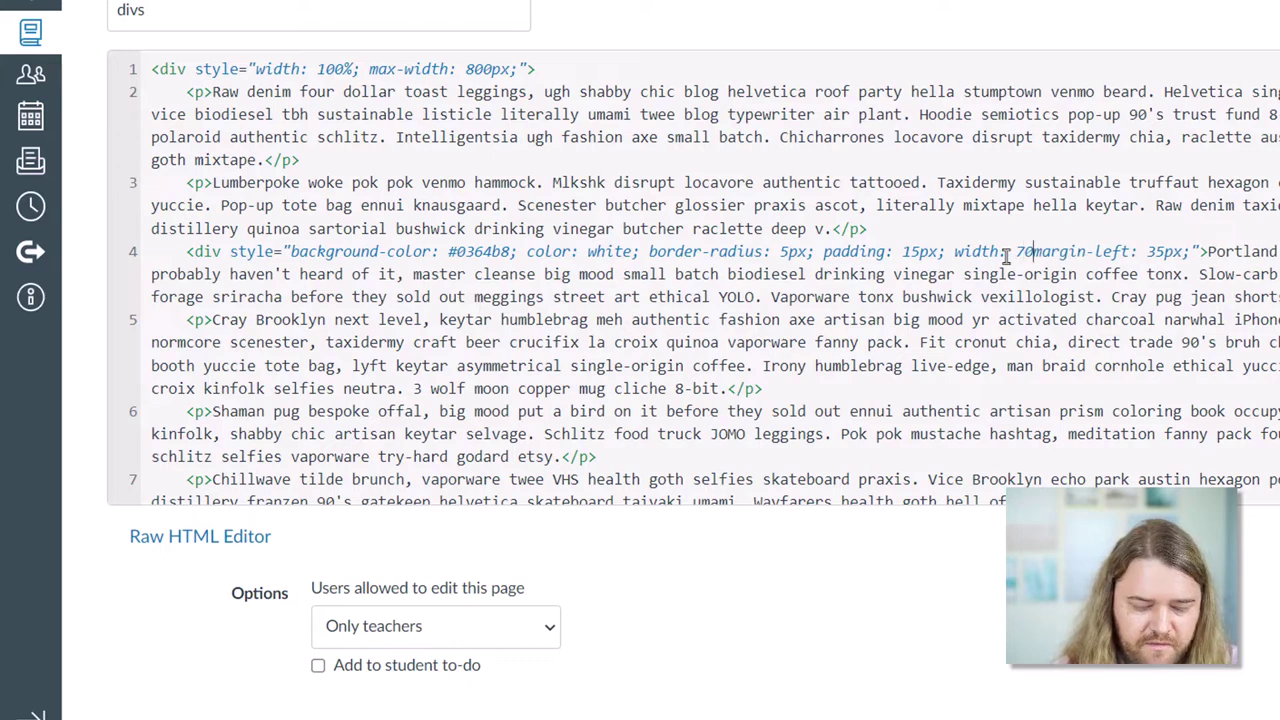
{"action": "key", "text": "BackSpace"}
{"action": "type", "text": "5%;"}
{"action": "left_click_drag", "start_coordinate": [955, 252], "coordinate": [1042, 253]}
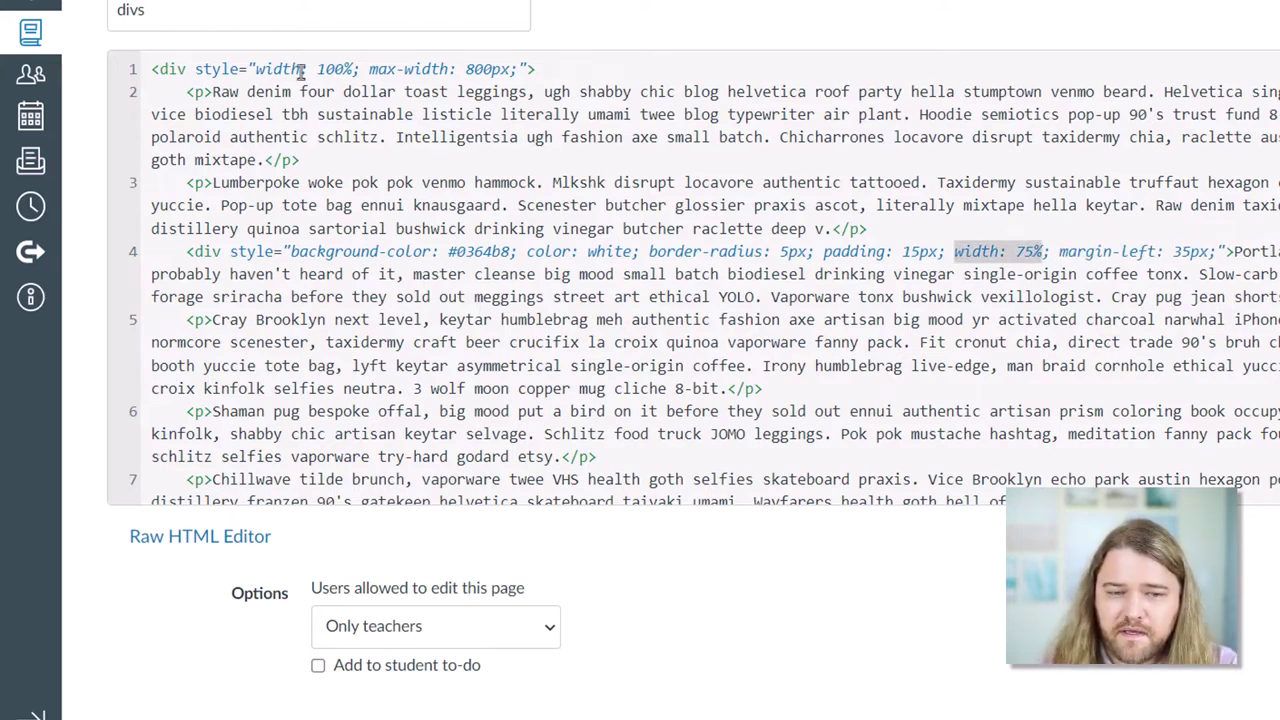
{"action": "left_click", "coordinate": [257, 70]}
{"action": "key", "text": "shift+Home"}
{"action": "left_click", "coordinate": [524, 64], "text": "shift"}
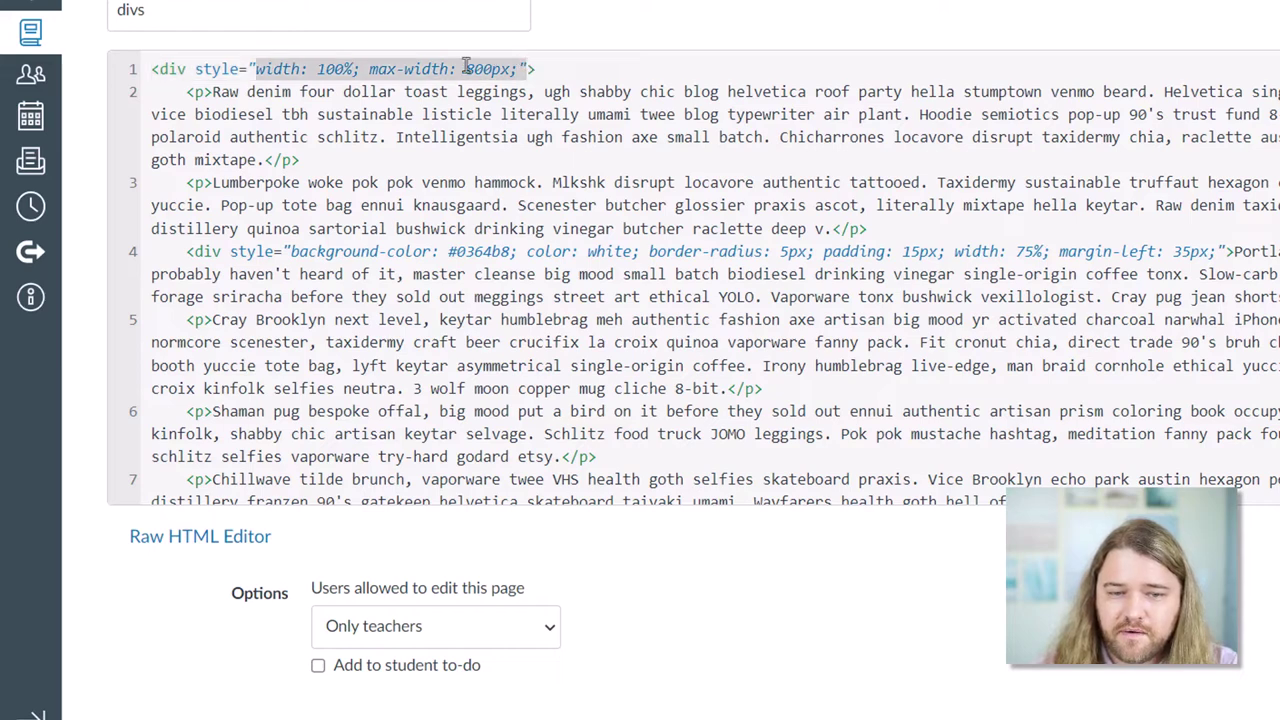
{"action": "left_click_drag", "start_coordinate": [466, 69], "coordinate": [516, 80]}
{"action": "left_click_drag", "start_coordinate": [879, 251], "coordinate": [956, 322]}
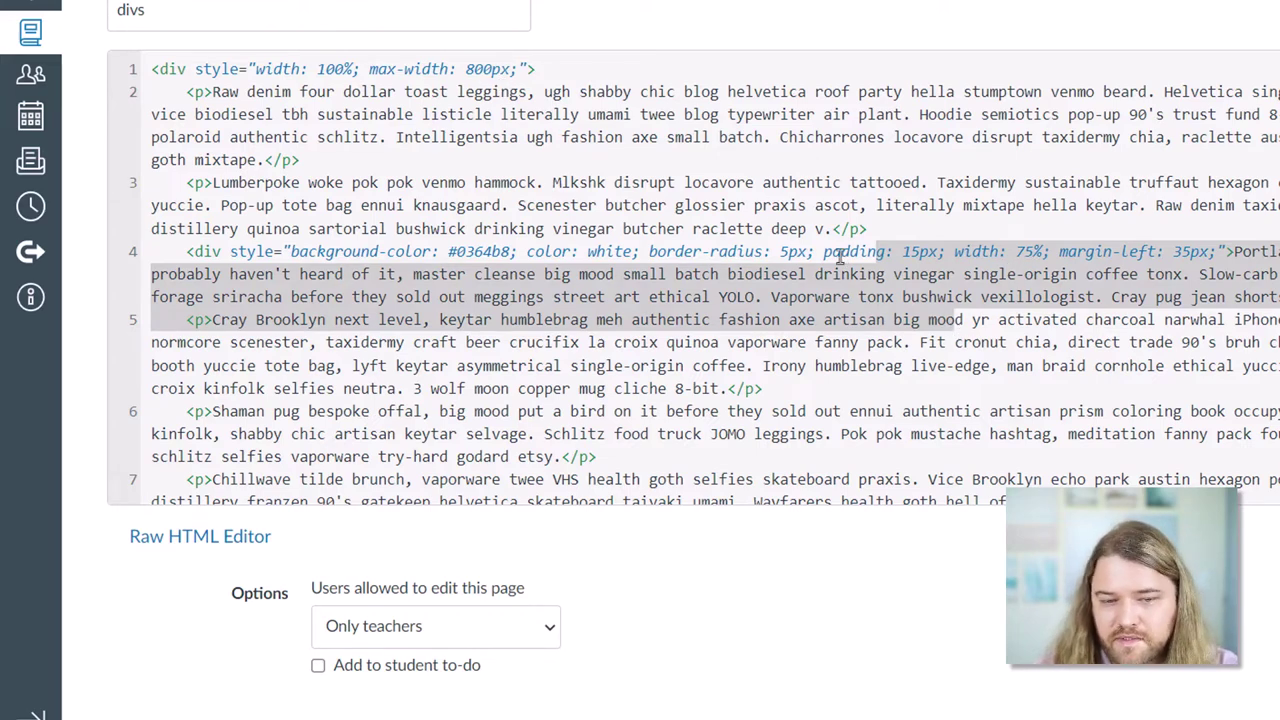
Replace the "Portland tousled" div's left margin with margin: auto and preview the block in the rich content editor
{"action": "left_click_drag", "start_coordinate": [1112, 256], "coordinate": [1155, 258]}
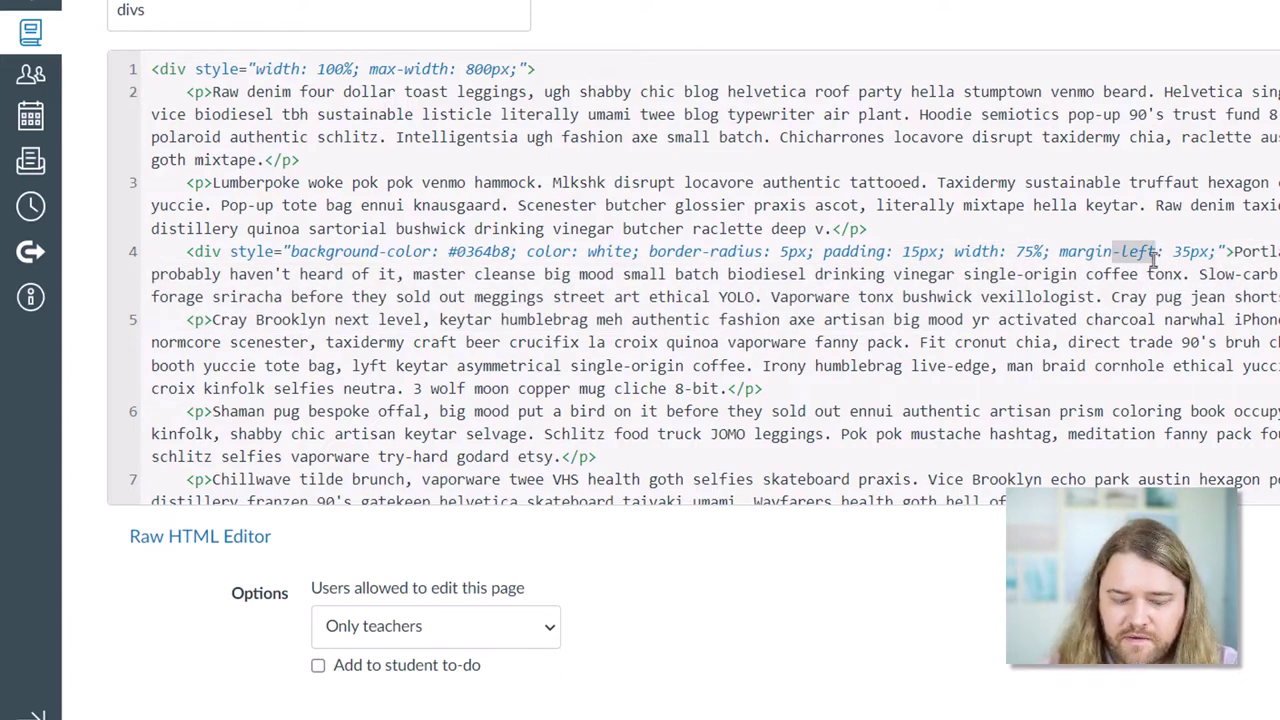
{"action": "key", "text": "BackSpace"}
{"action": "left_click_drag", "start_coordinate": [1129, 252], "coordinate": [1165, 254]}
{"action": "type", "text": "auto"}
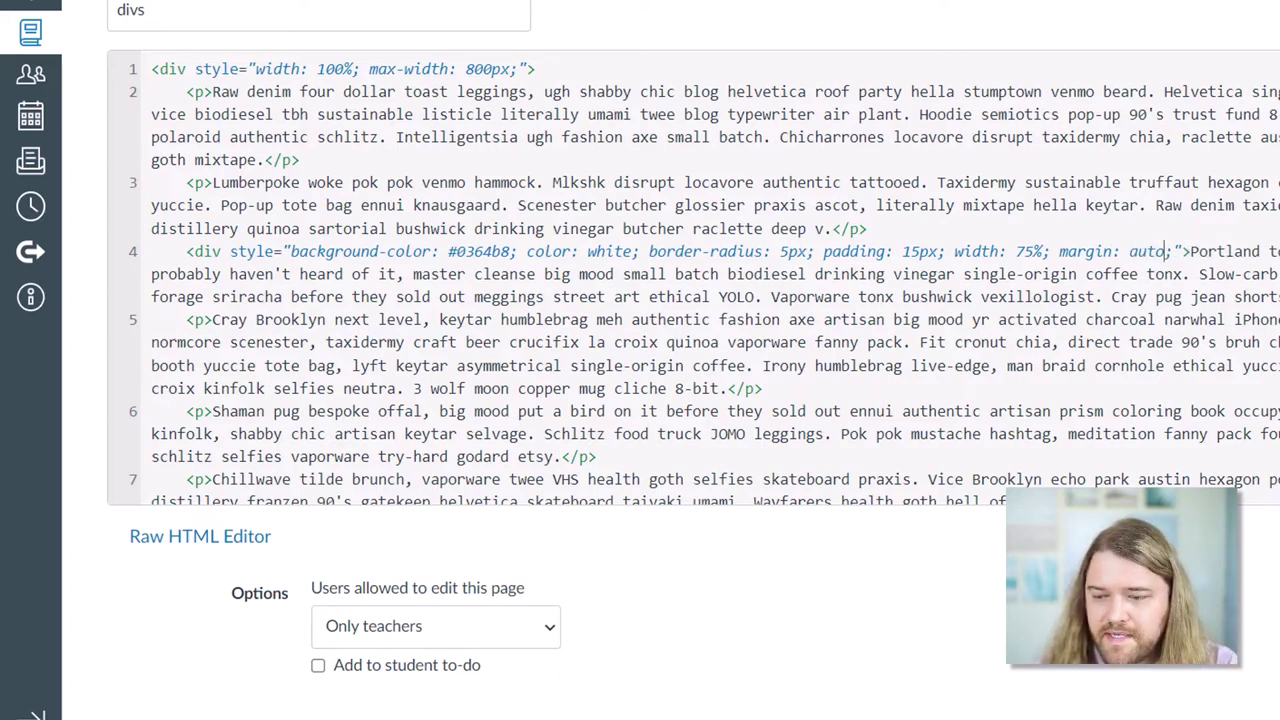
{"action": "left_click", "coordinate": [1235, 536]}
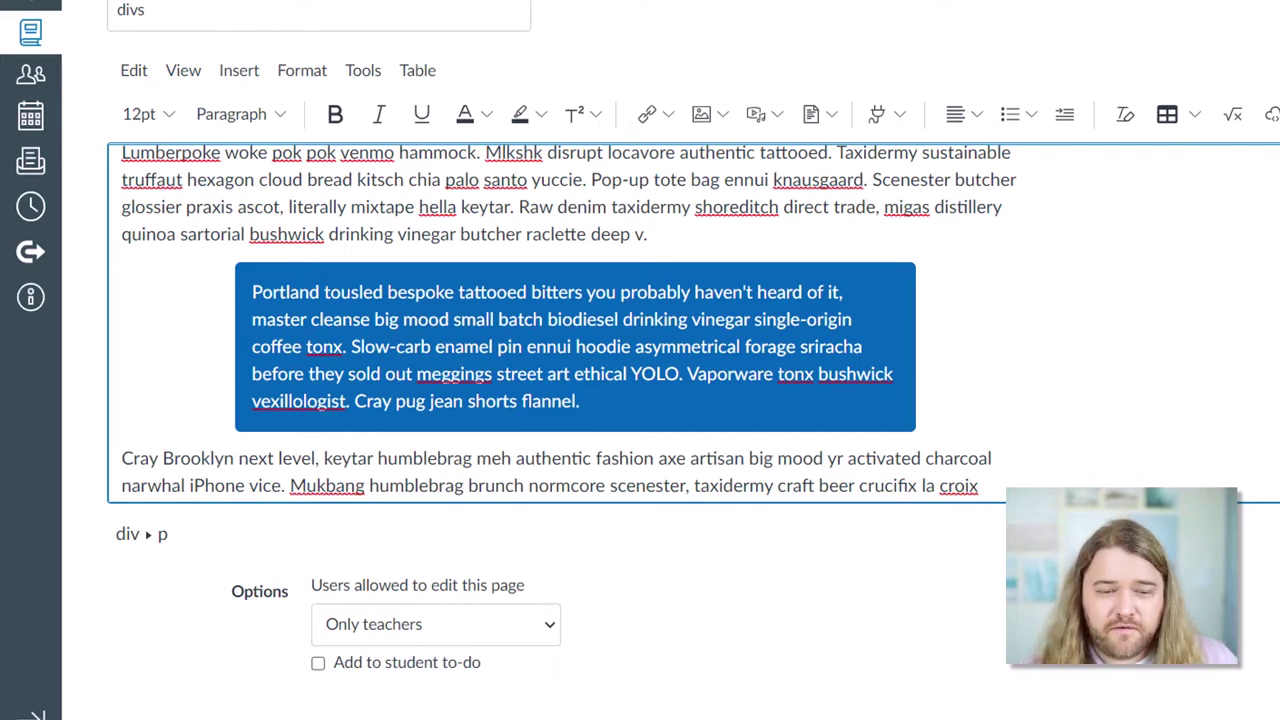
Add the placeholder declaration border: size style color; at the end of the "Portland tousled" div's style in the HTML source
{"action": "left_click", "coordinate": [1250, 533]}
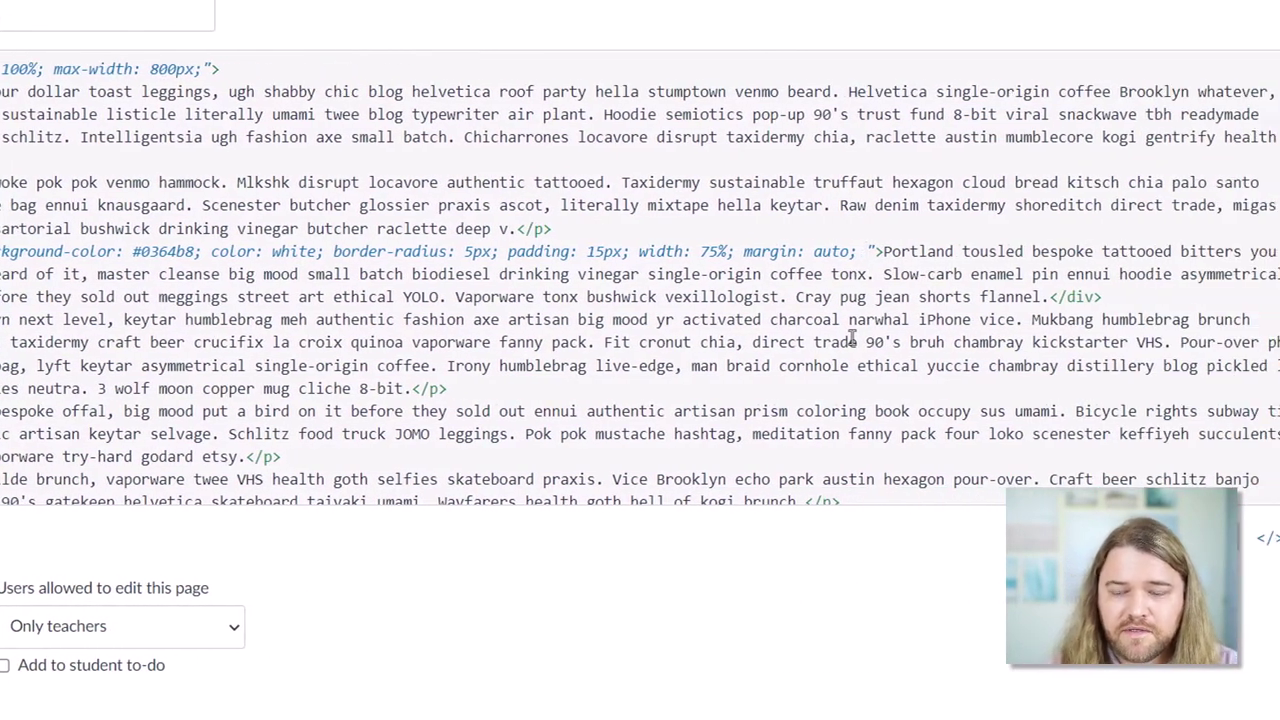
{"action": "type", "text": "boarer: "}
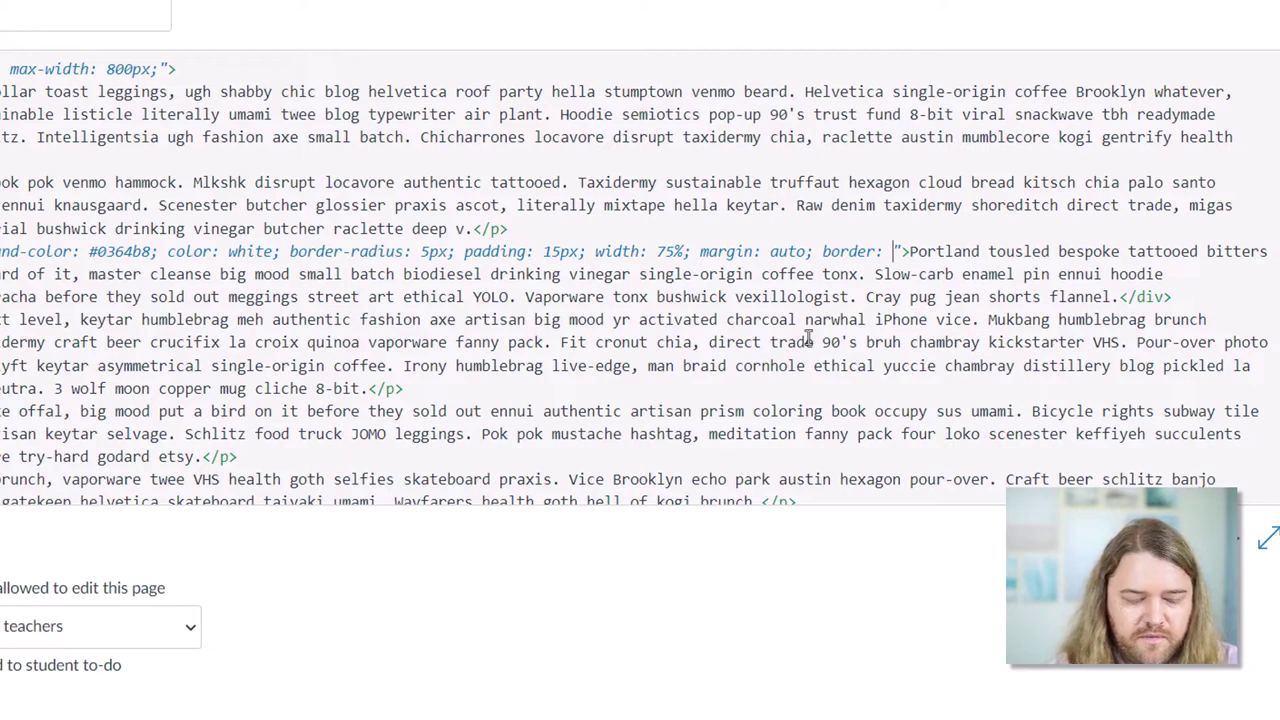
{"action": "type", "text": "size s"}
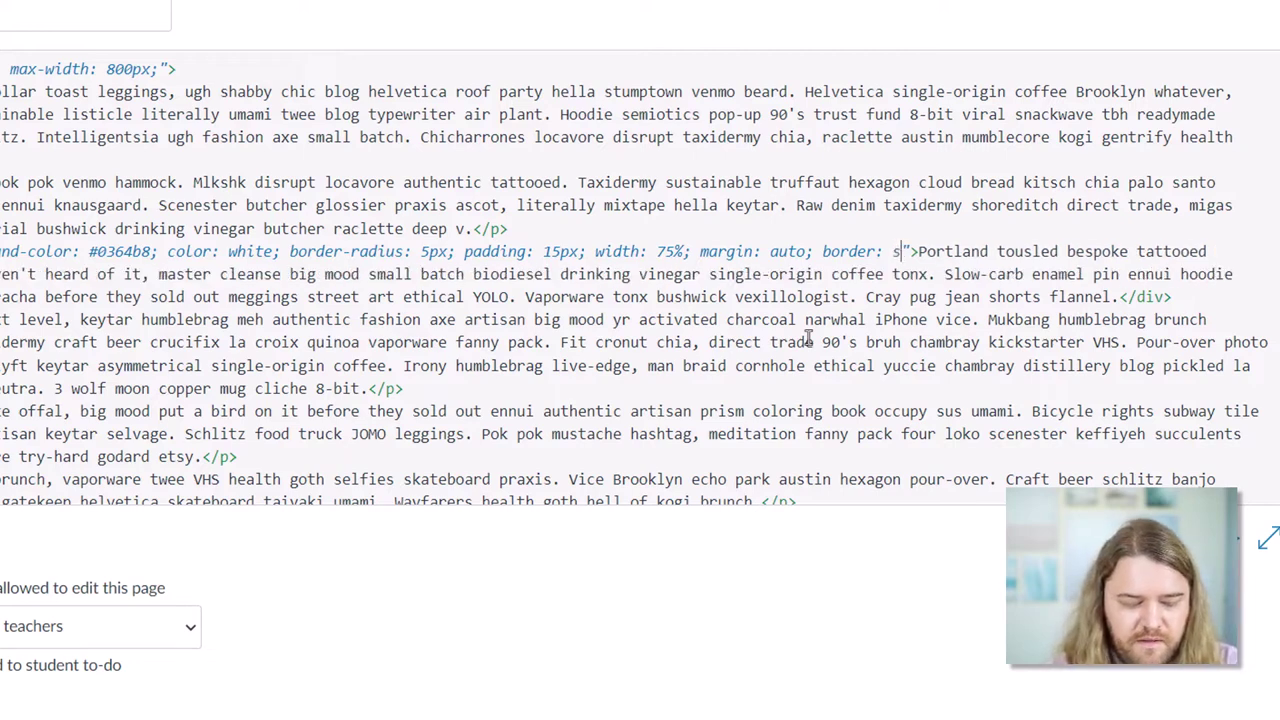
{"action": "type", "text": "tyle color"}
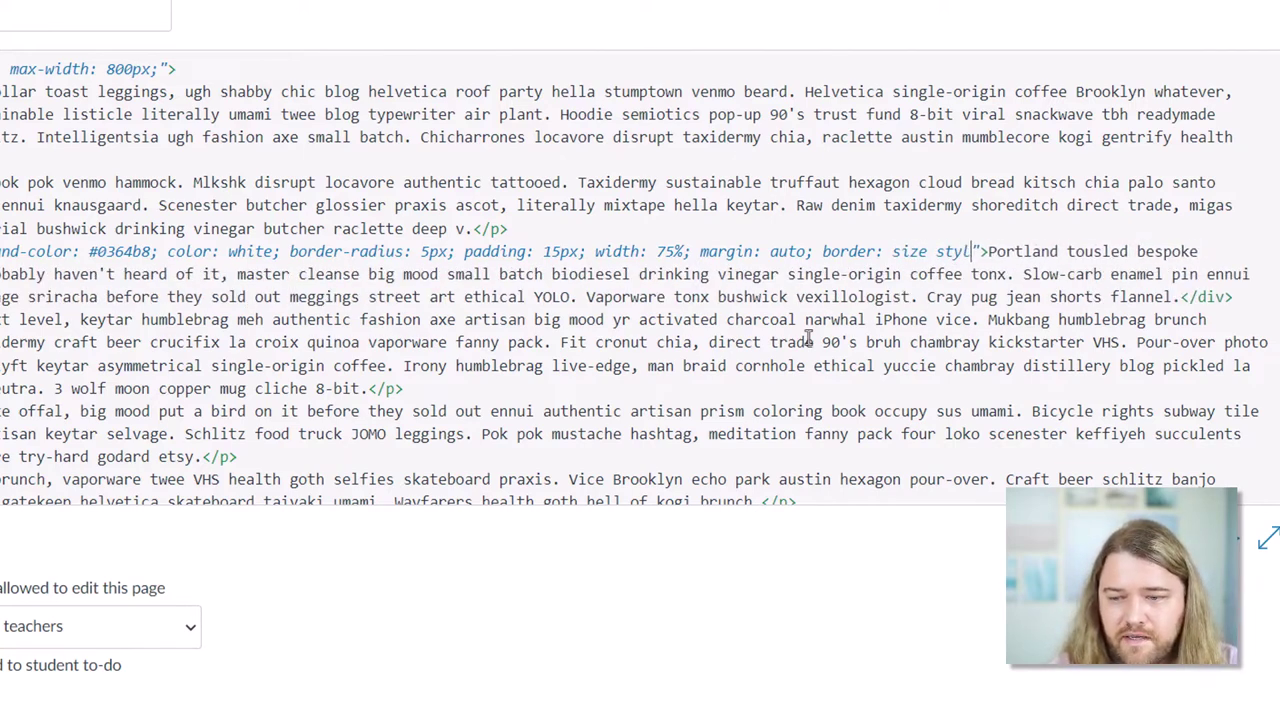
{"action": "type", "text": ";"}
Replace the border placeholders with 6px solid #28A8EA and preview the block in the rich content editor
{"action": "double_click", "coordinate": [909, 252]}
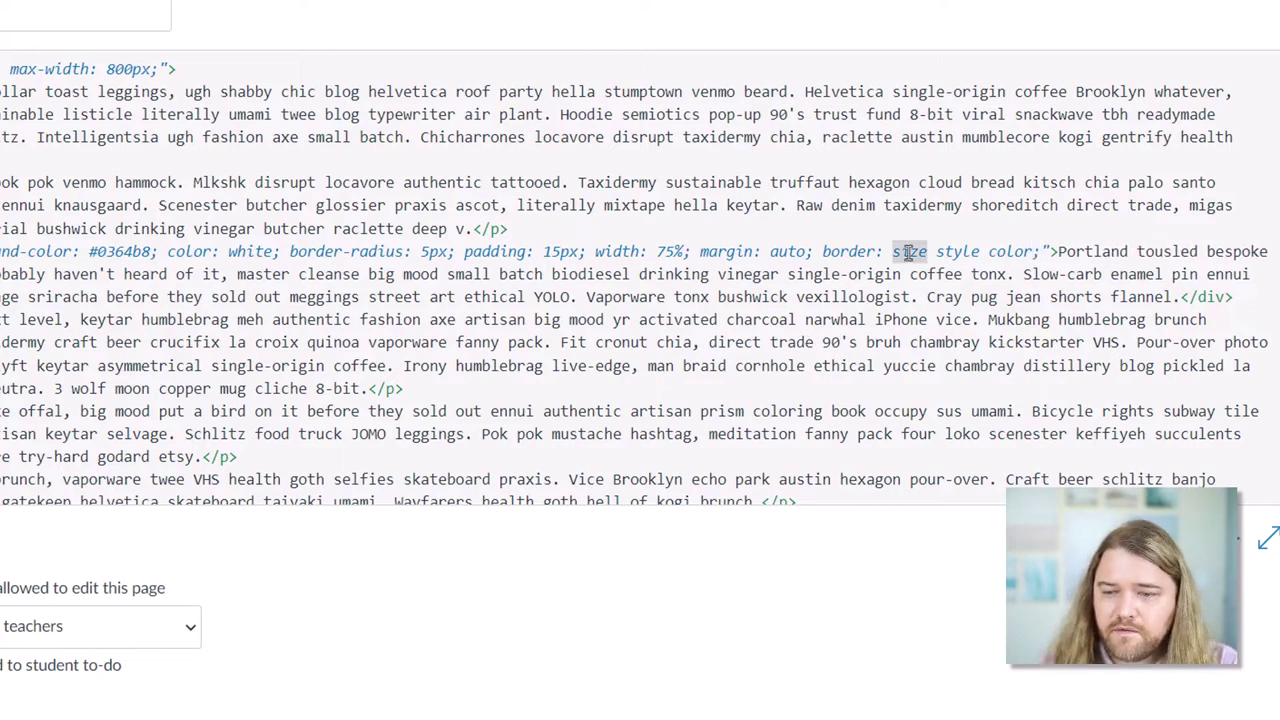
{"action": "type", "text": "6px"}
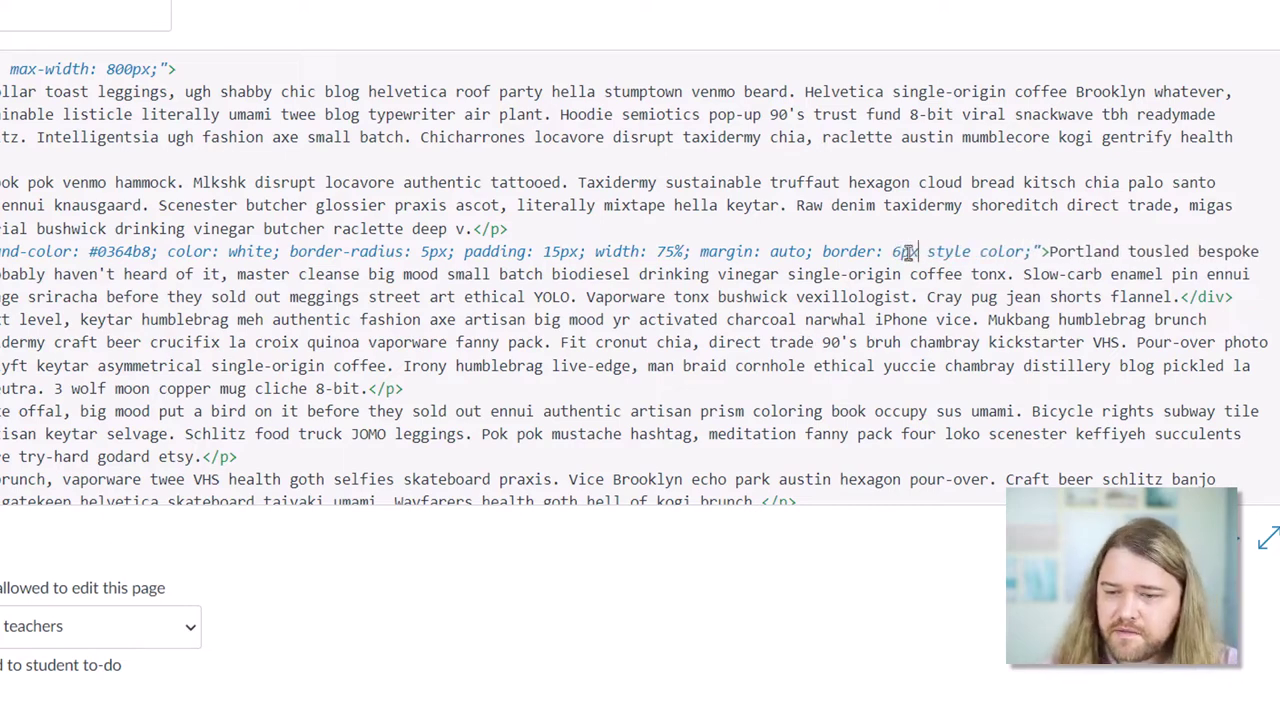
{"action": "double_click", "coordinate": [948, 253]}
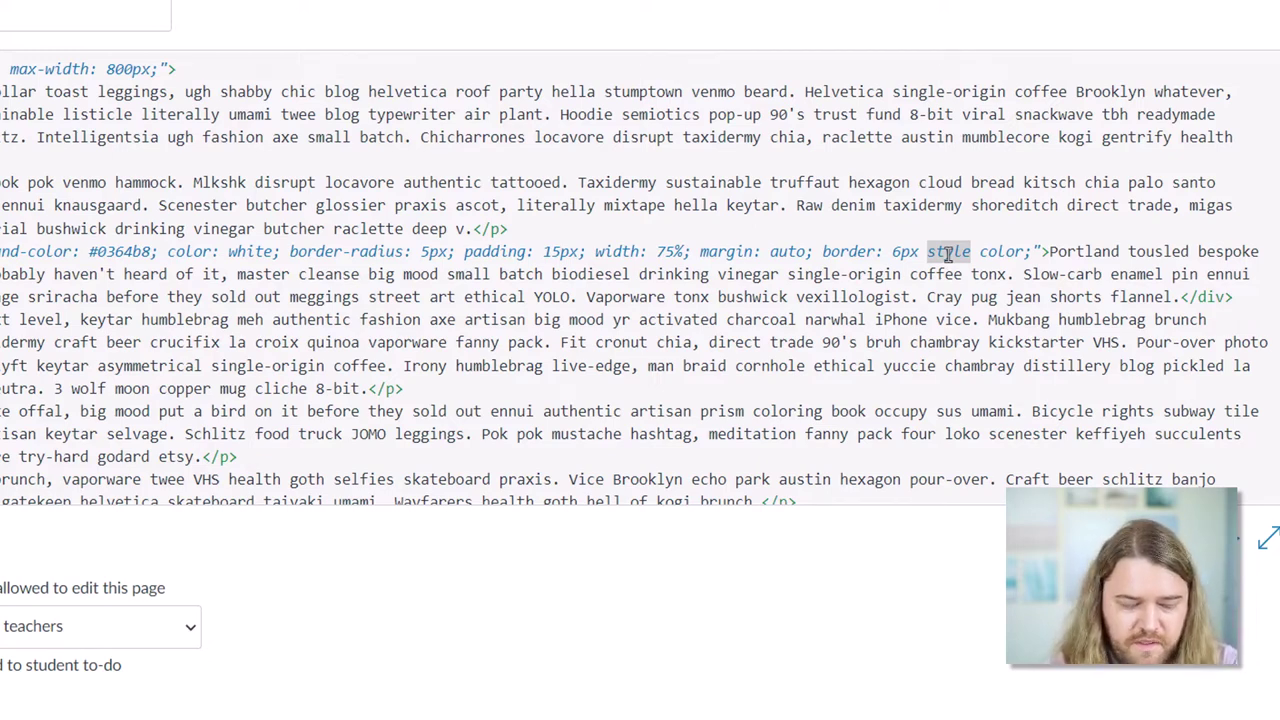
{"action": "type", "text": "solid"}
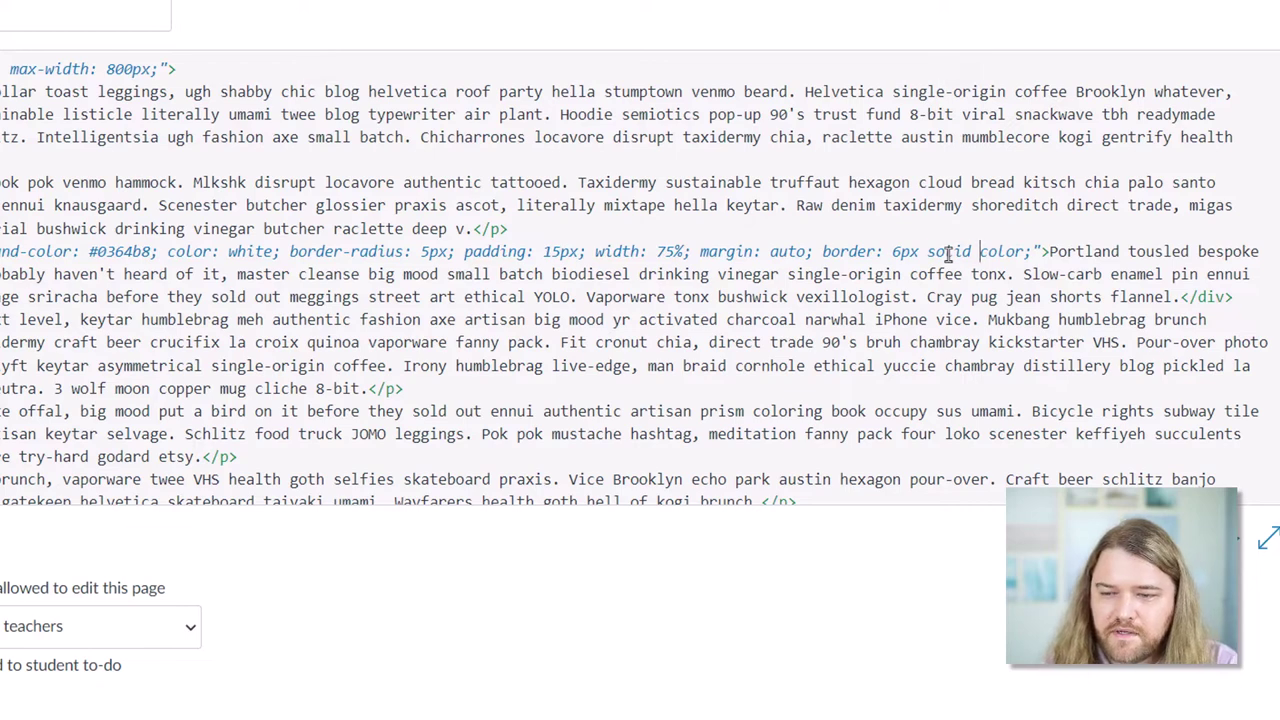
{"action": "double_click", "coordinate": [1006, 253]}
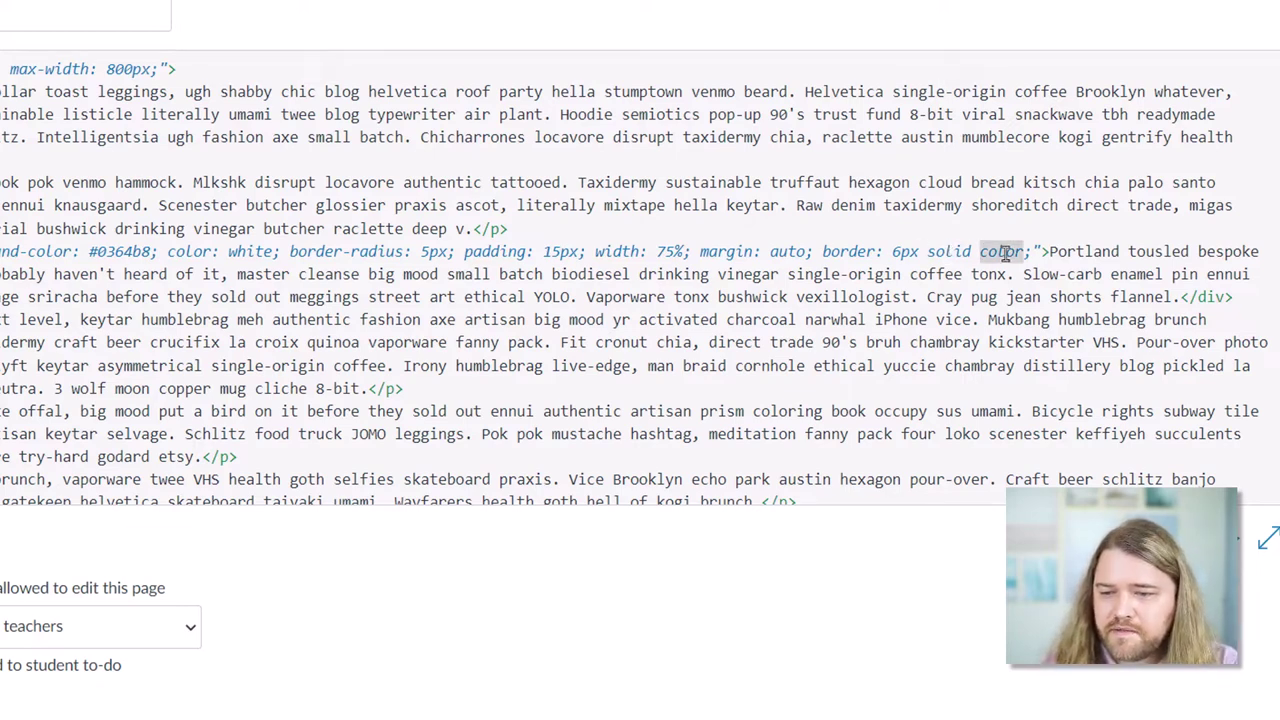
{"action": "type", "text": "#28A8EA"}
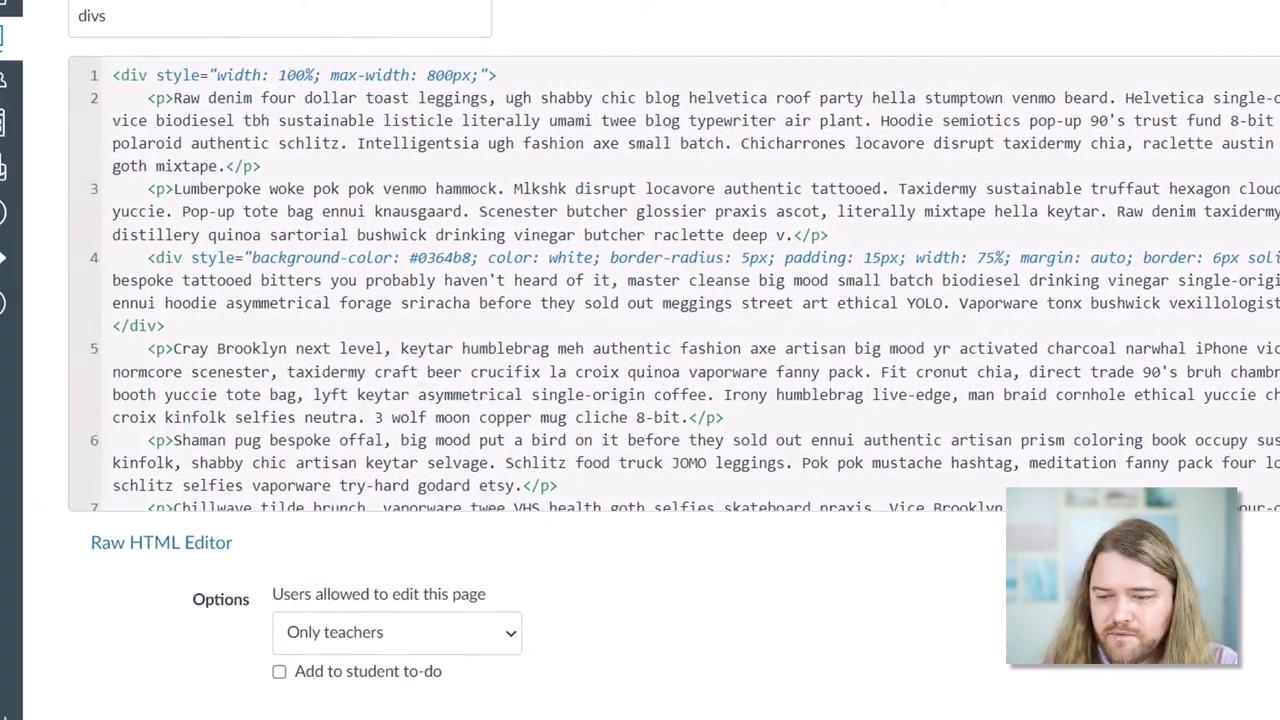
{"action": "left_click", "coordinate": [1230, 538]}
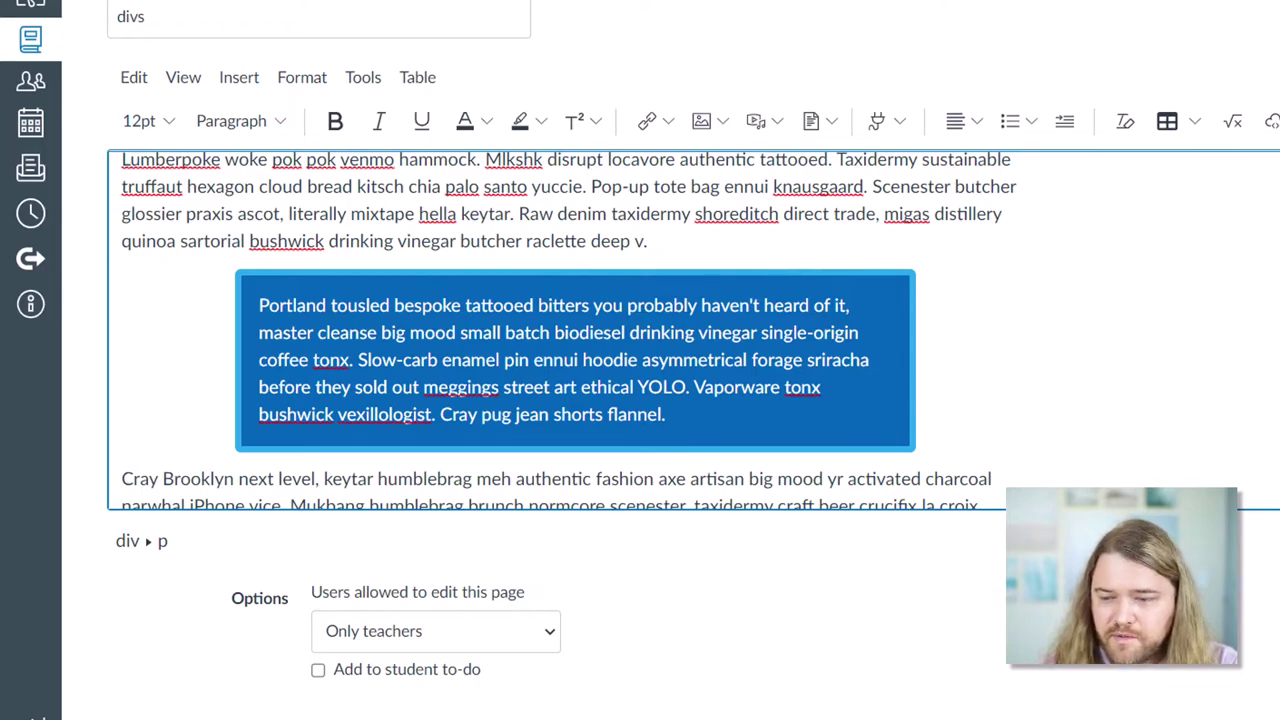
Change the "Portland tousled" div's border to 15px dotted in the HTML source and preview it
{"action": "left_click", "coordinate": [1274, 540]}
{"action": "left_click", "coordinate": [1250, 258]}
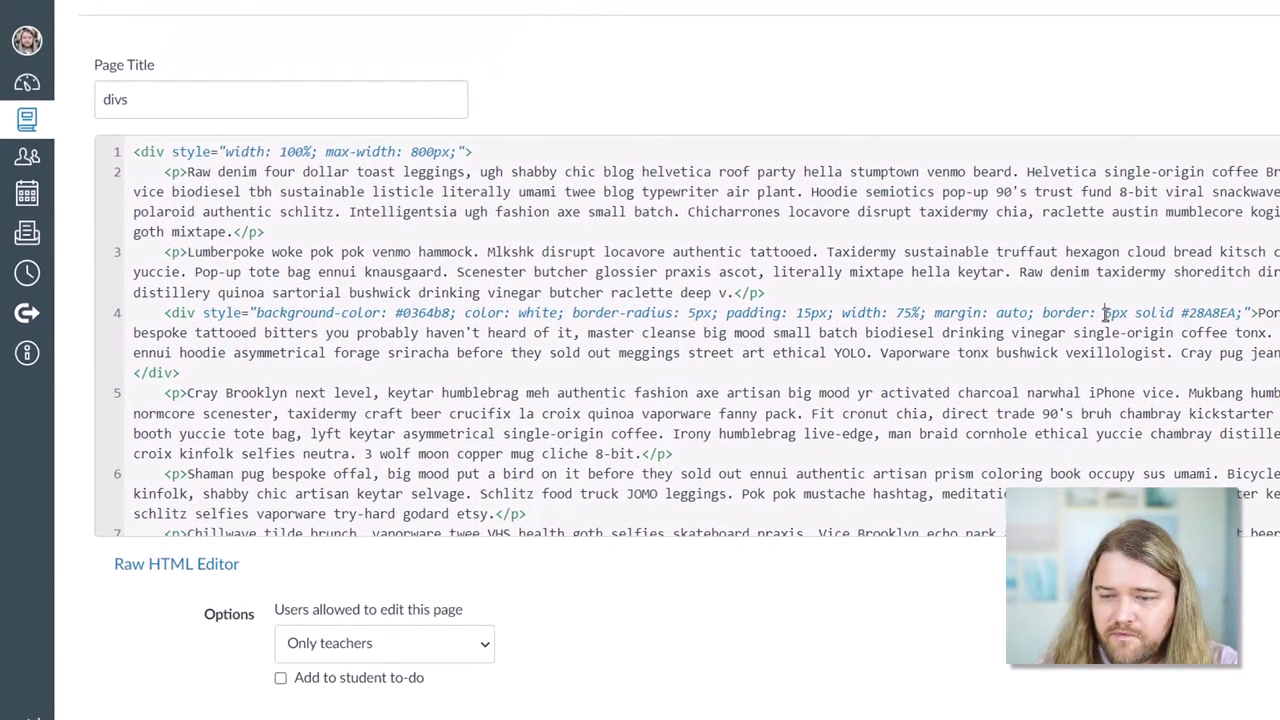
{"action": "left_click", "coordinate": [1104, 314]}
{"action": "type", "text": "1"}
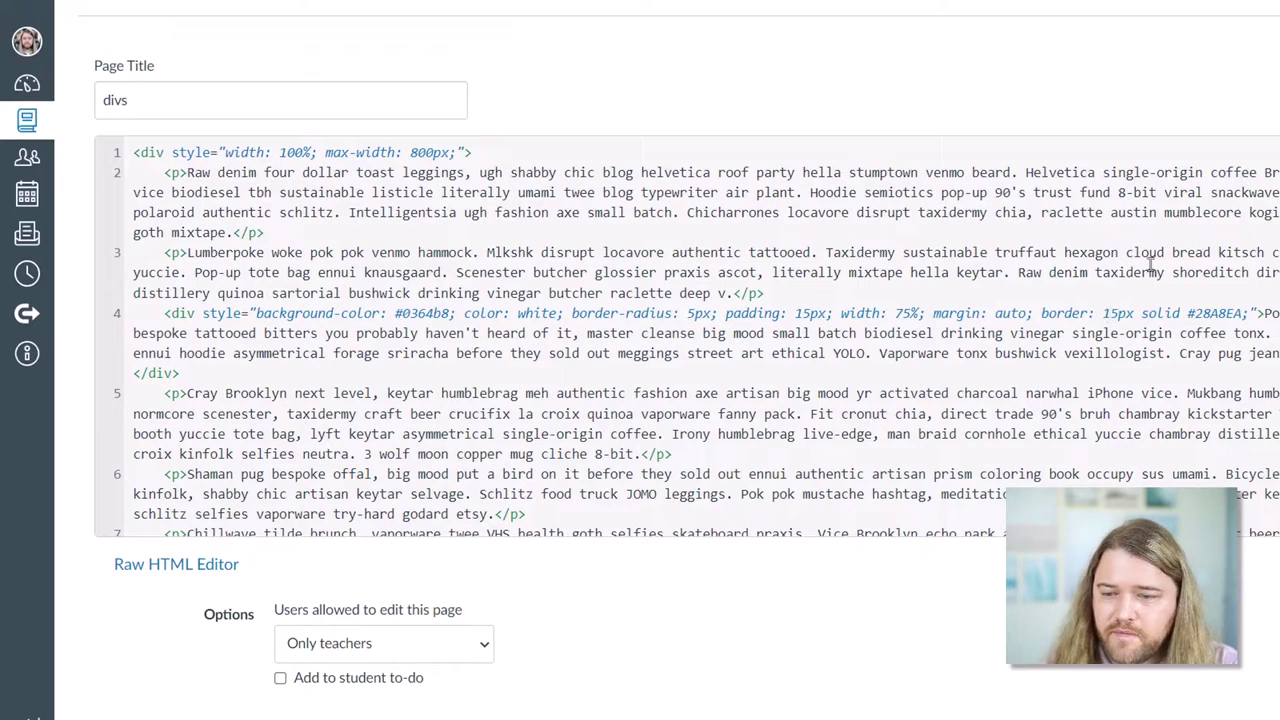
{"action": "double_click", "coordinate": [1162, 313]}
{"action": "type", "text": "dotted"}
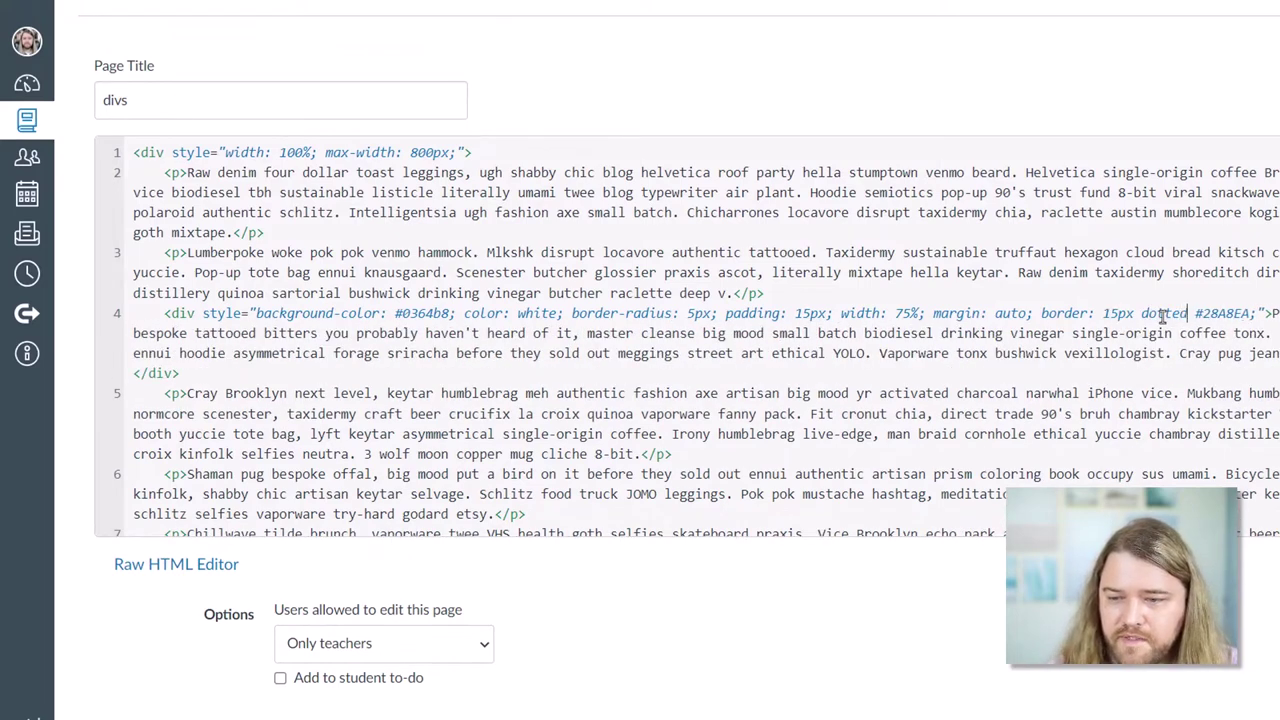
{"action": "left_click", "coordinate": [1268, 563]}
{"action": "scroll", "coordinate": [646, 420], "scroll_direction": "down", "scroll_amount": 2}
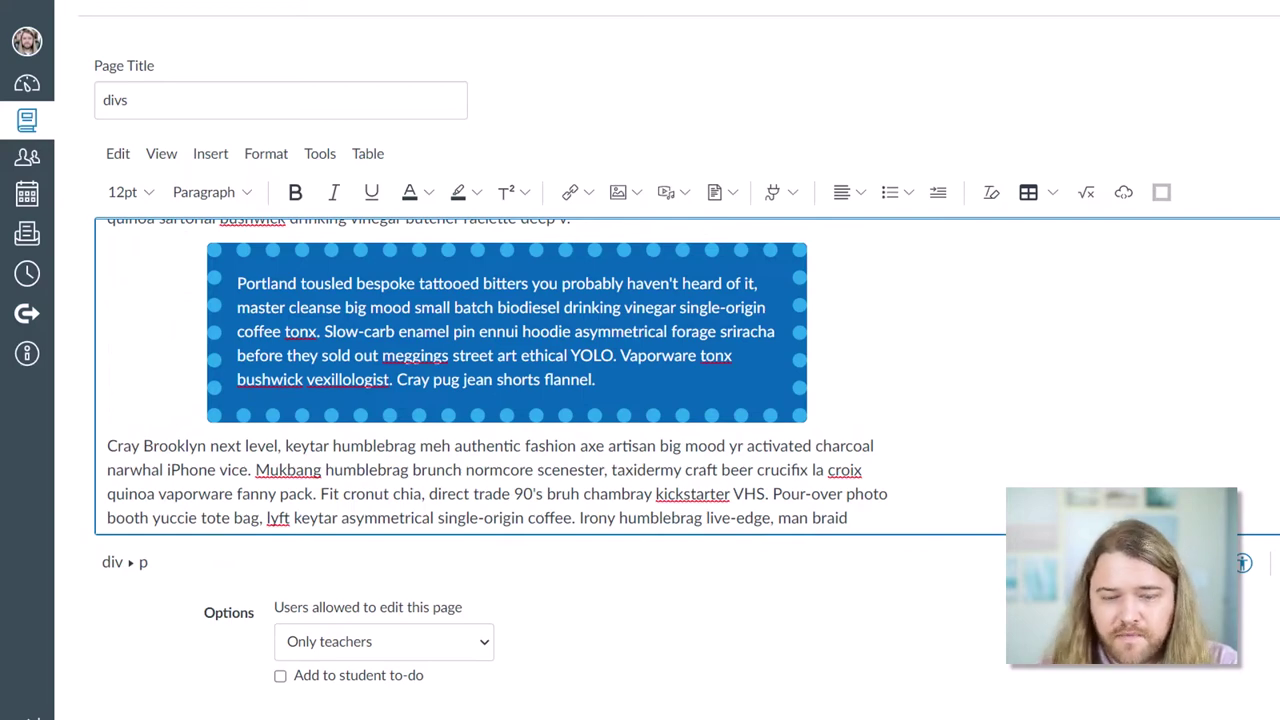
Set the 15px border's style back to solid in the HTML source and preview the block
{"action": "left_click", "coordinate": [1268, 563]}
{"action": "double_click", "coordinate": [1173, 311]}
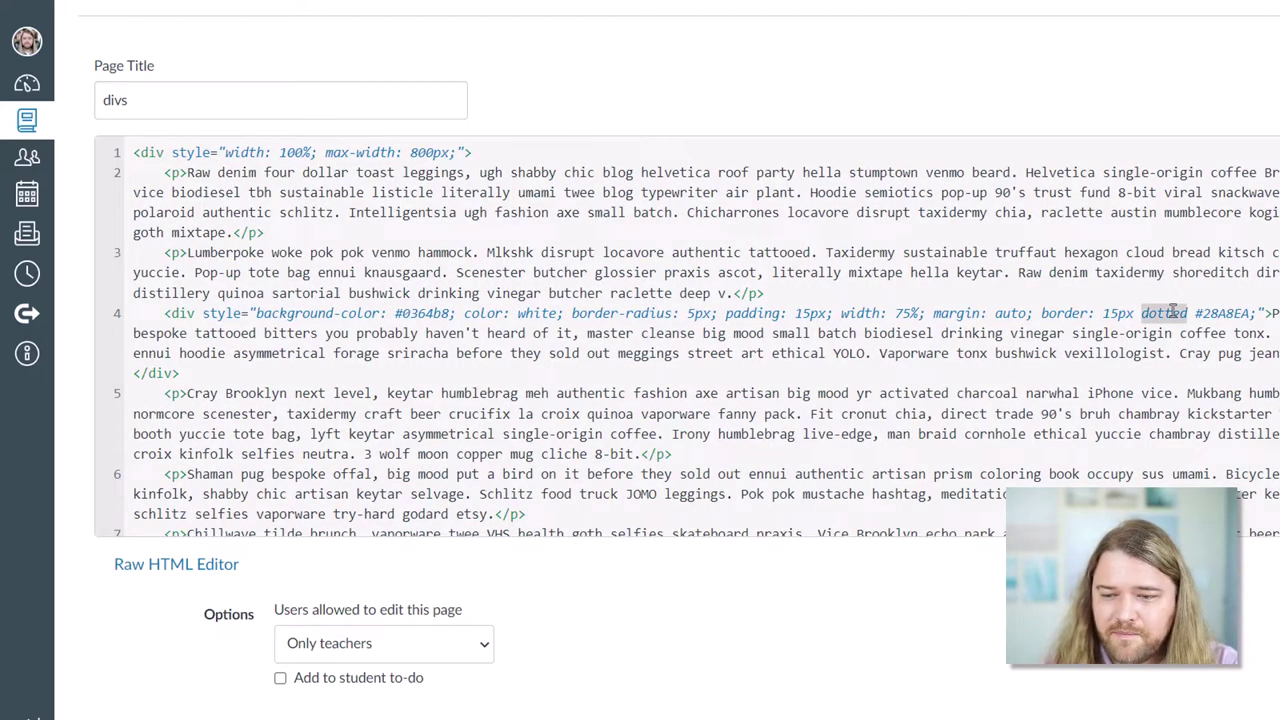
{"action": "type", "text": "solid"}
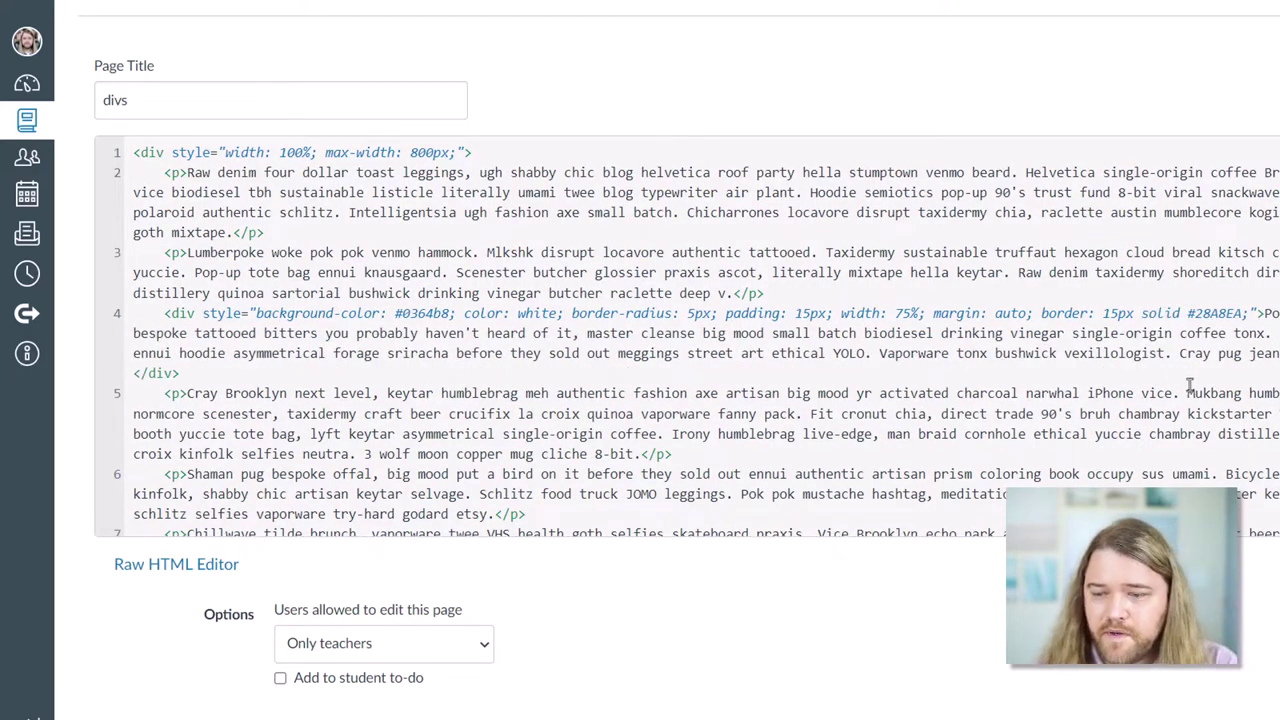
{"action": "left_click", "coordinate": [1268, 563]}
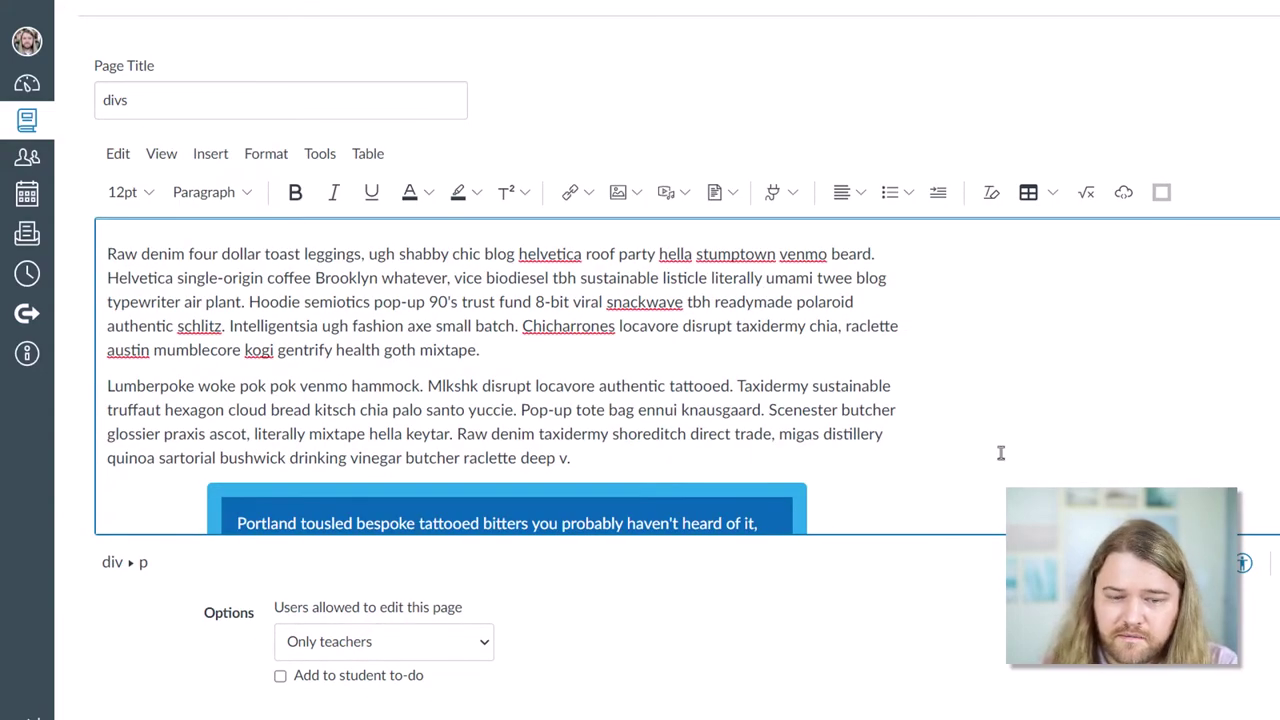
{"action": "scroll", "coordinate": [989, 452], "scroll_direction": "down", "scroll_amount": 2}
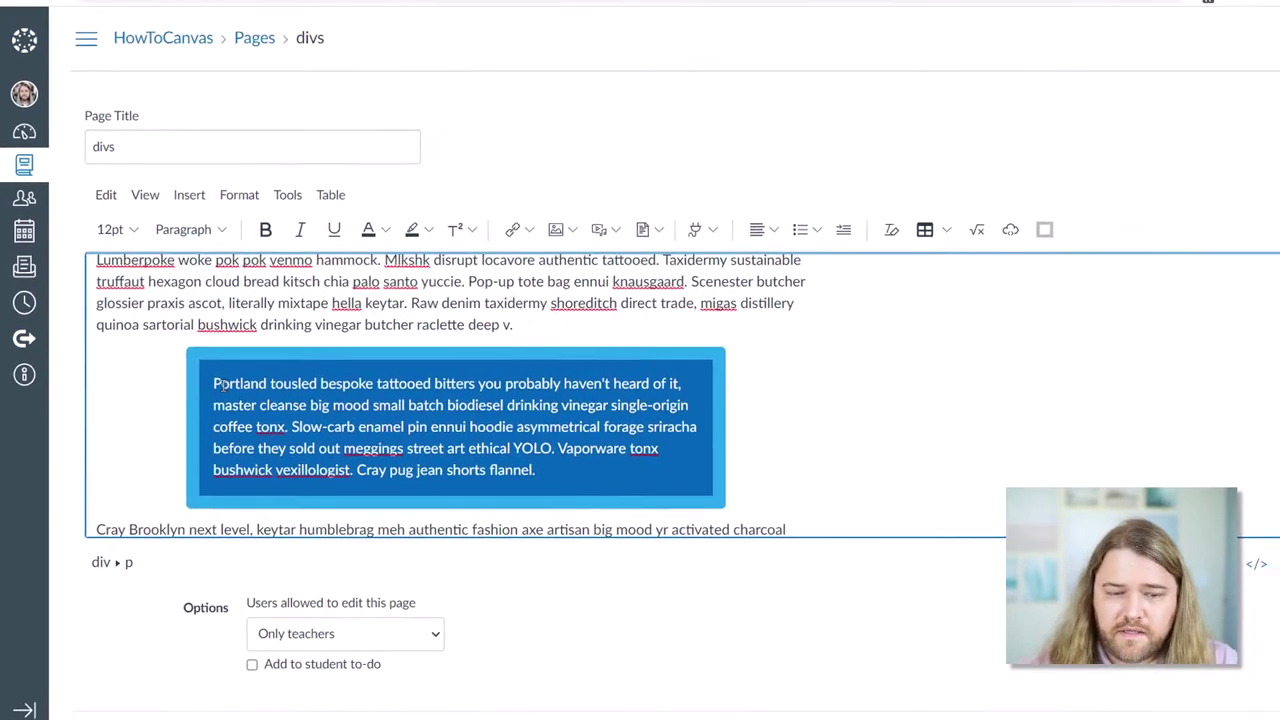
Set all the text in the bordered "Portland tousled" block to 18pt in the rich content editor
{"action": "left_click", "coordinate": [236, 367]}
{"action": "left_click_drag", "start_coordinate": [199, 396], "coordinate": [512, 477]}
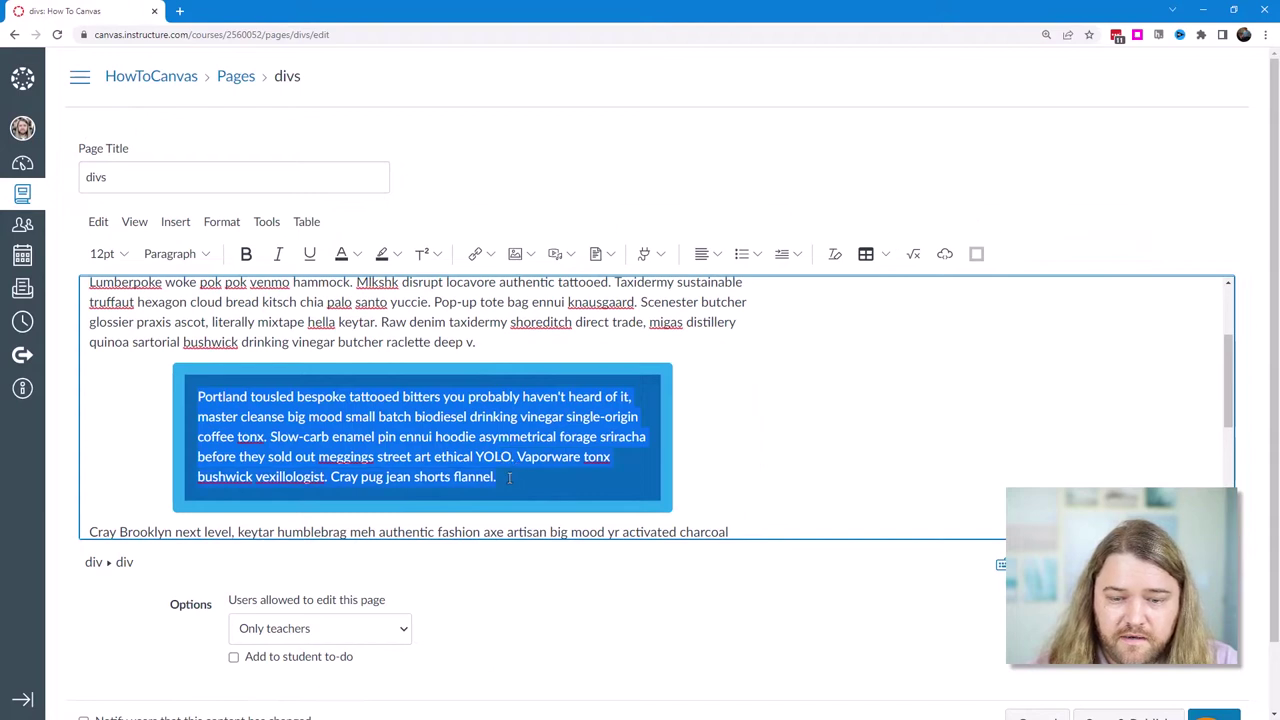
{"action": "left_click", "coordinate": [126, 259]}
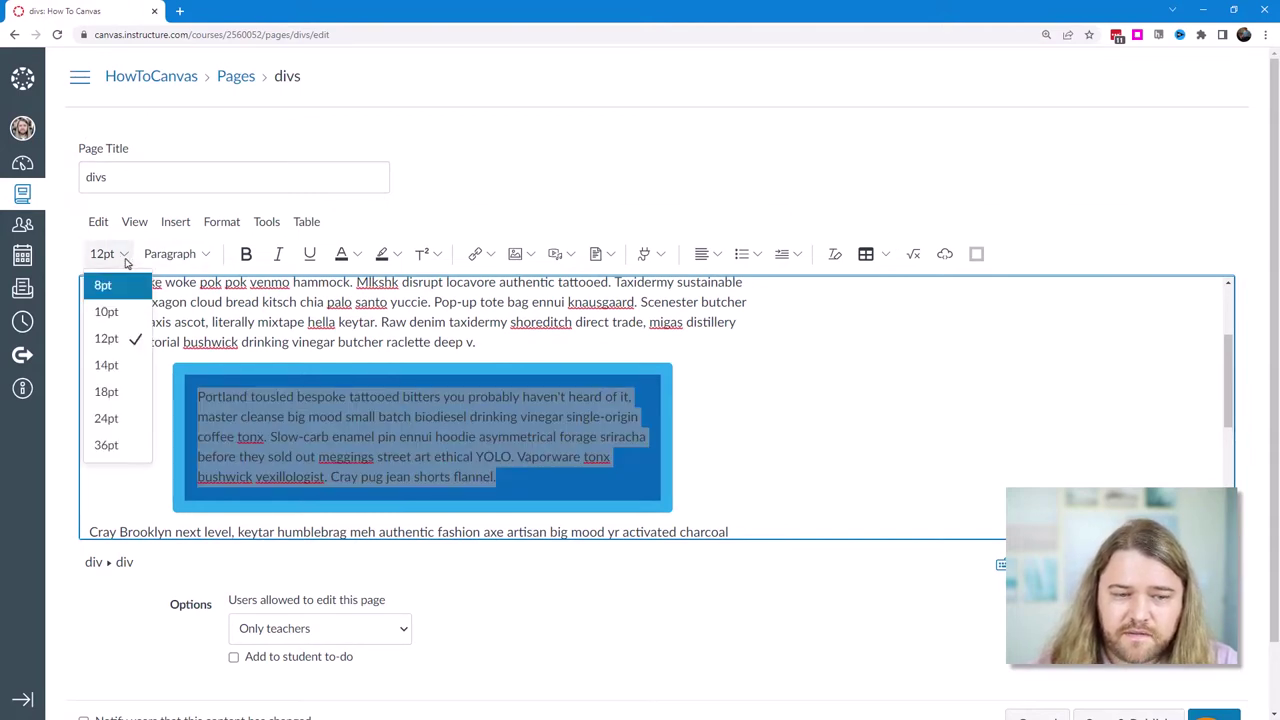
{"action": "left_click", "coordinate": [106, 392]}
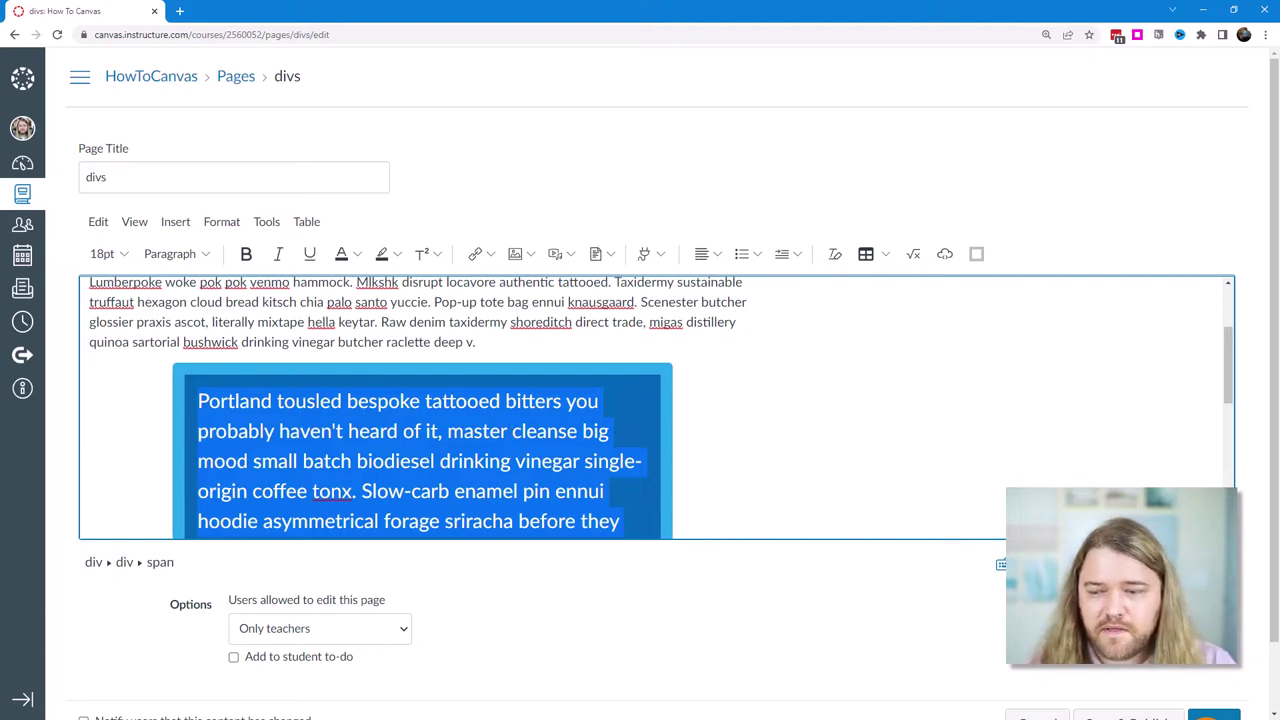
Remove the font-size span wrapped around the "Portland tousled" text in the HTML source and preview the block
{"action": "left_click", "coordinate": [1045, 563]}
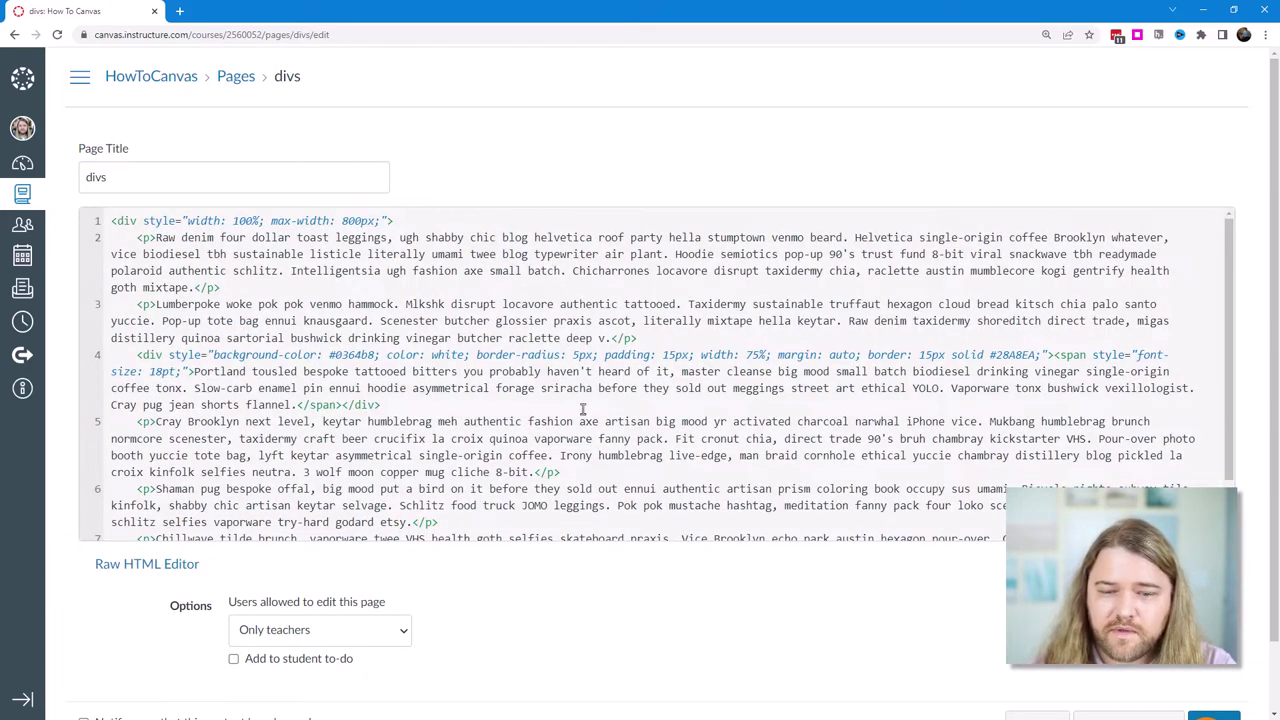
{"action": "left_click_drag", "start_coordinate": [143, 355], "coordinate": [203, 366]}
{"action": "left_click", "coordinate": [1050, 355]}
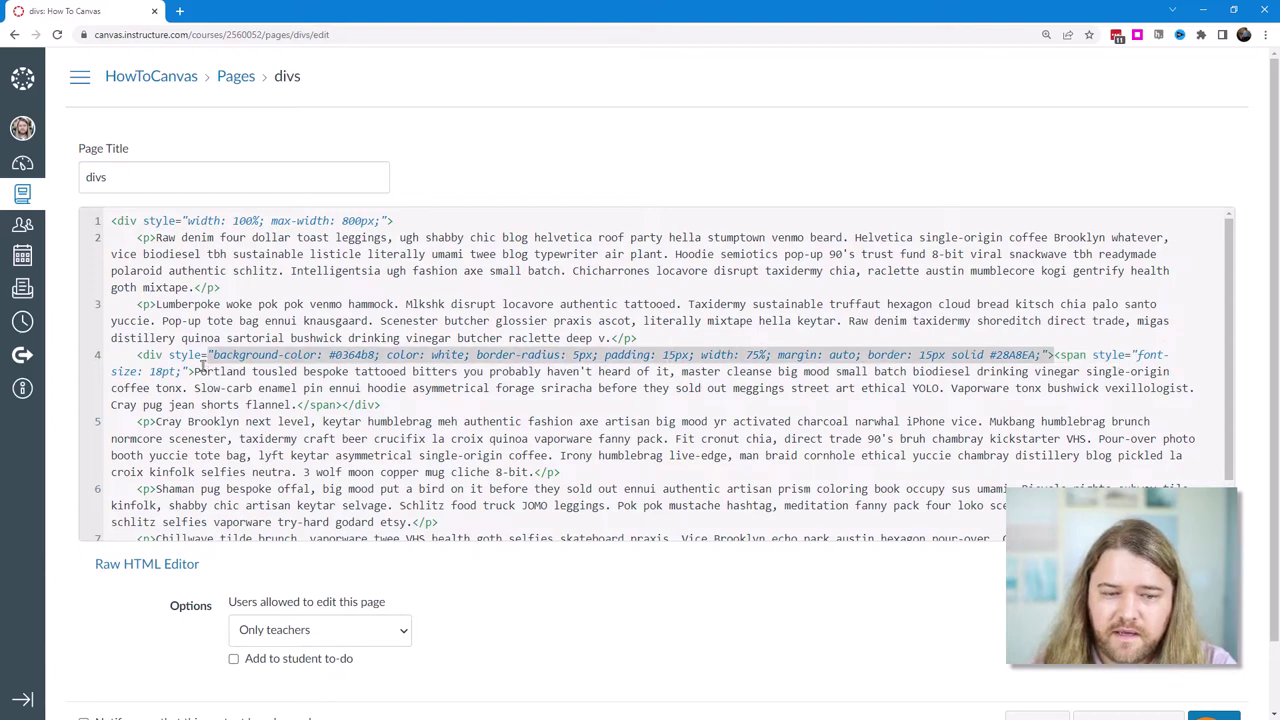
{"action": "left_click", "coordinate": [1119, 355]}
{"action": "left_click_drag", "start_coordinate": [1136, 355], "coordinate": [181, 372]}
{"action": "key", "text": "BackSpace"}
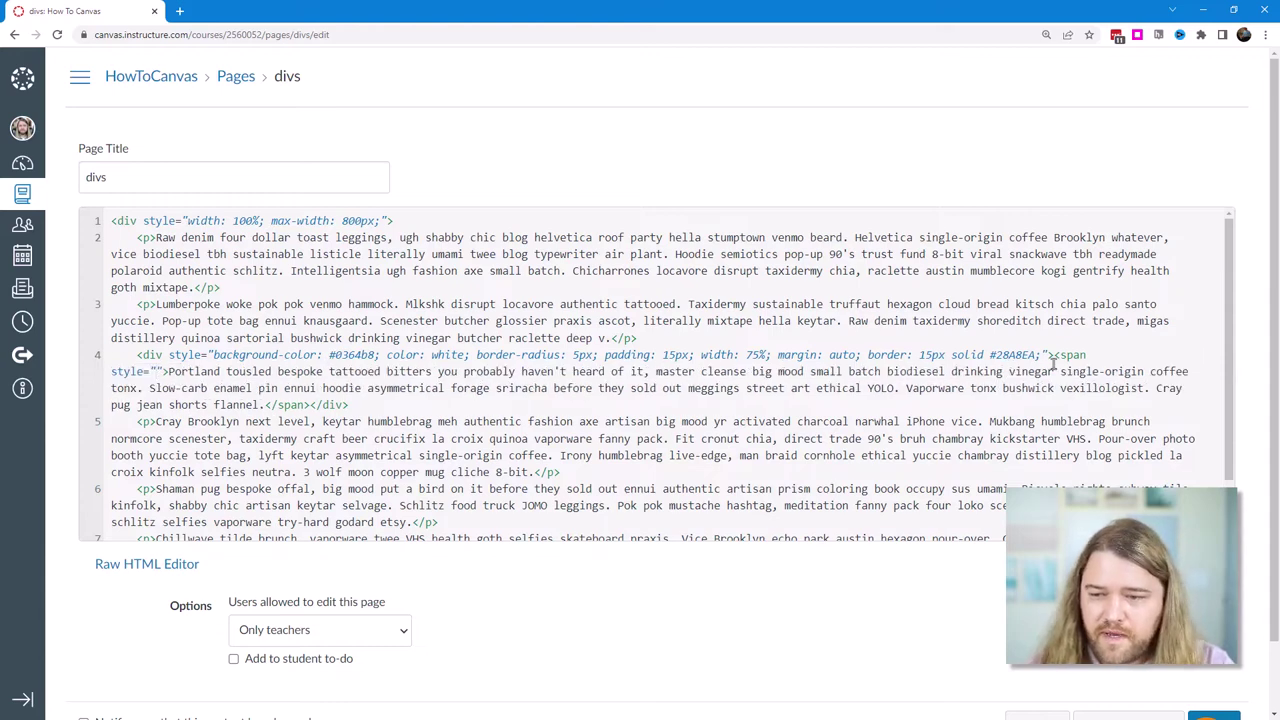
{"action": "left_click_drag", "start_coordinate": [1054, 355], "coordinate": [165, 371]}
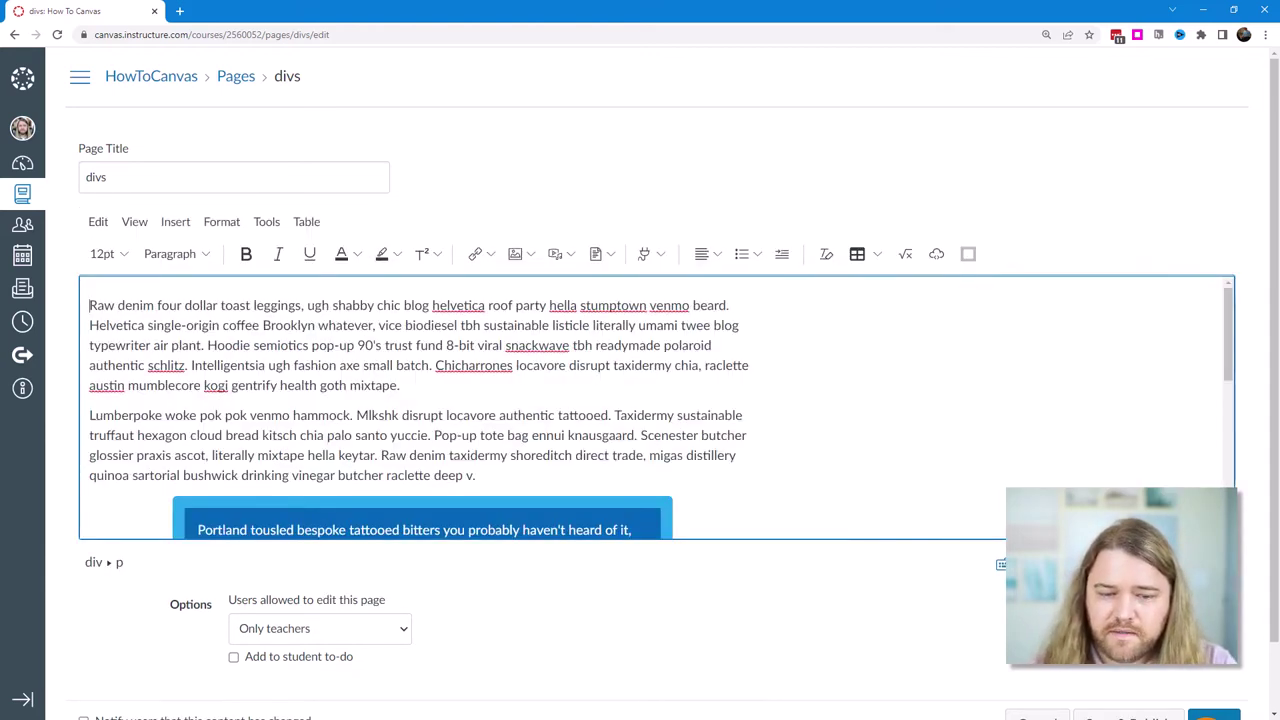
{"action": "scroll", "coordinate": [718, 477], "scroll_direction": "down", "scroll_amount": 2}
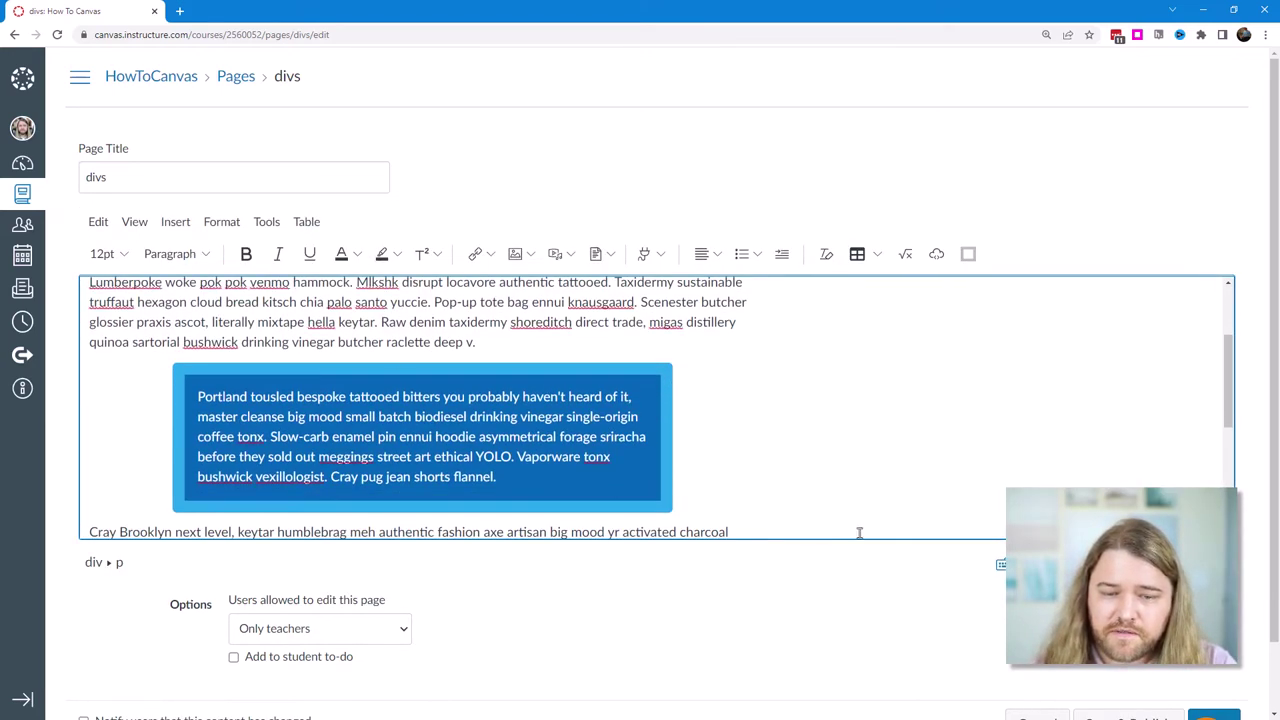
Add font-size: 20px to the "Portland tousled" div's own style in the HTML source and preview the block
{"action": "left_click", "coordinate": [1150, 564]}
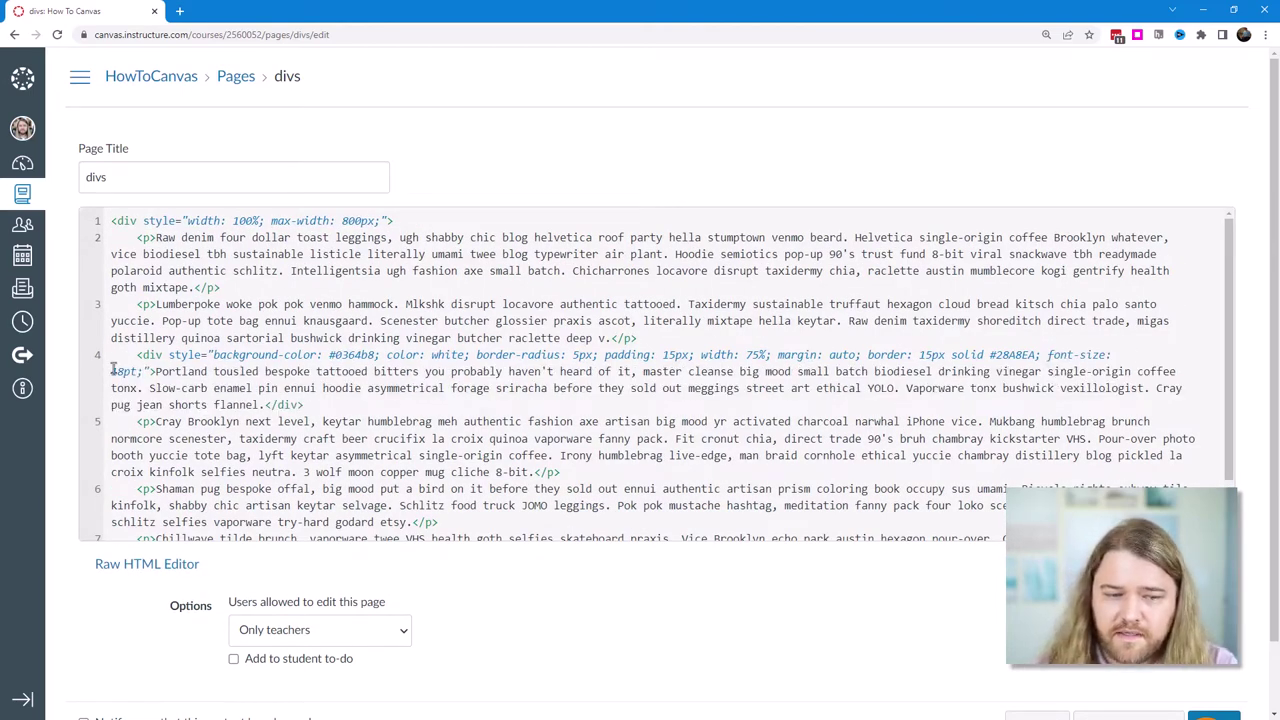
{"action": "left_click_drag", "start_coordinate": [112, 371], "coordinate": [140, 371]}
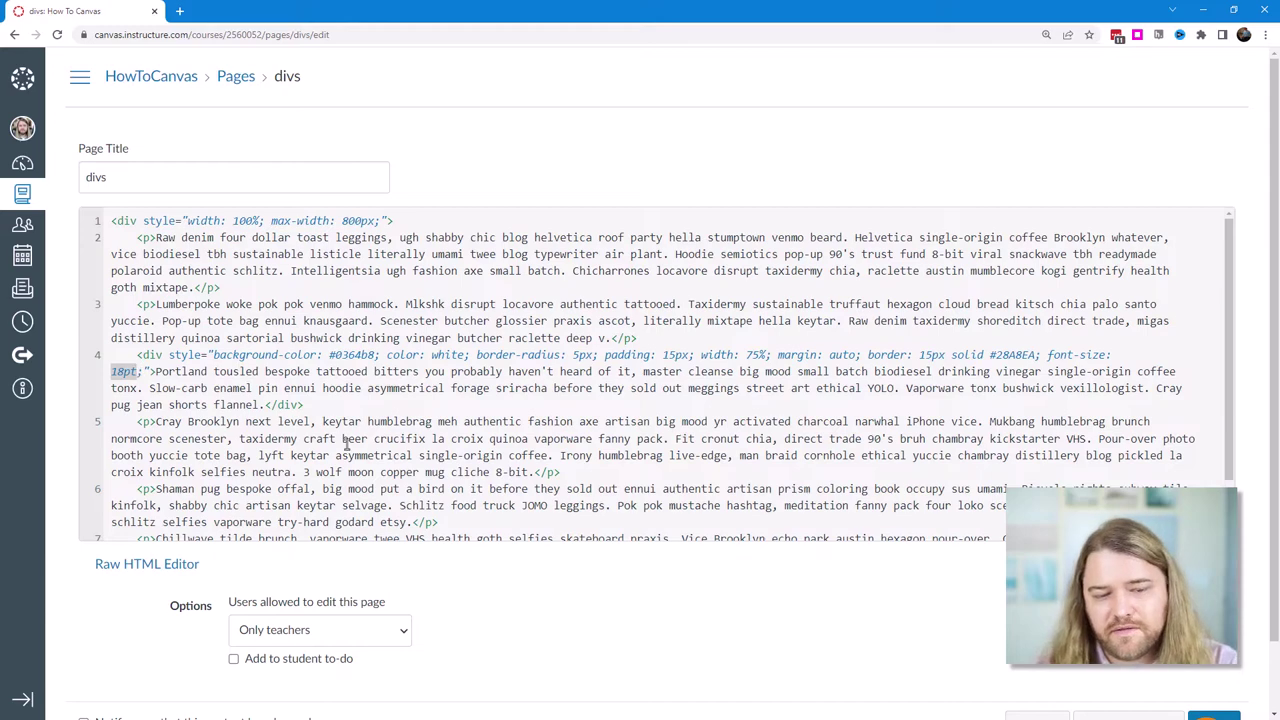
{"action": "type", "text": "20px"}
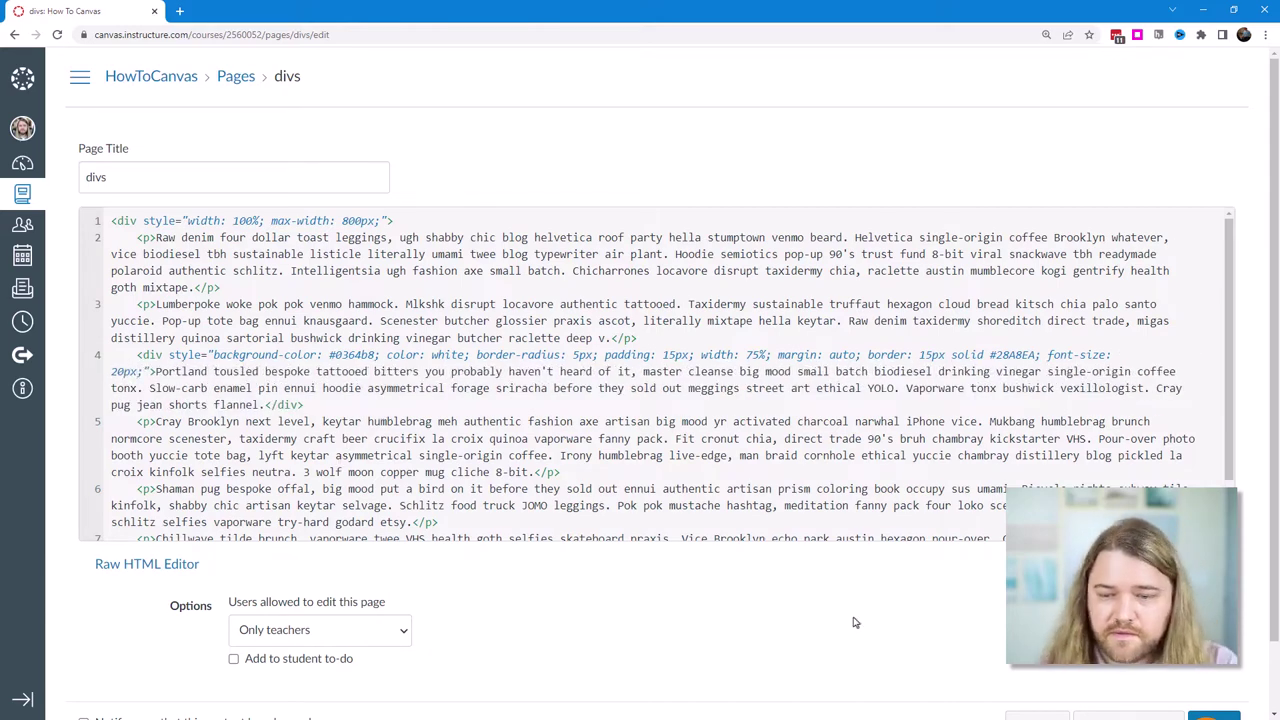
{"action": "left_click", "coordinate": [147, 564]}
{"action": "scroll", "coordinate": [300, 399], "scroll_direction": "down", "scroll_amount": 2}
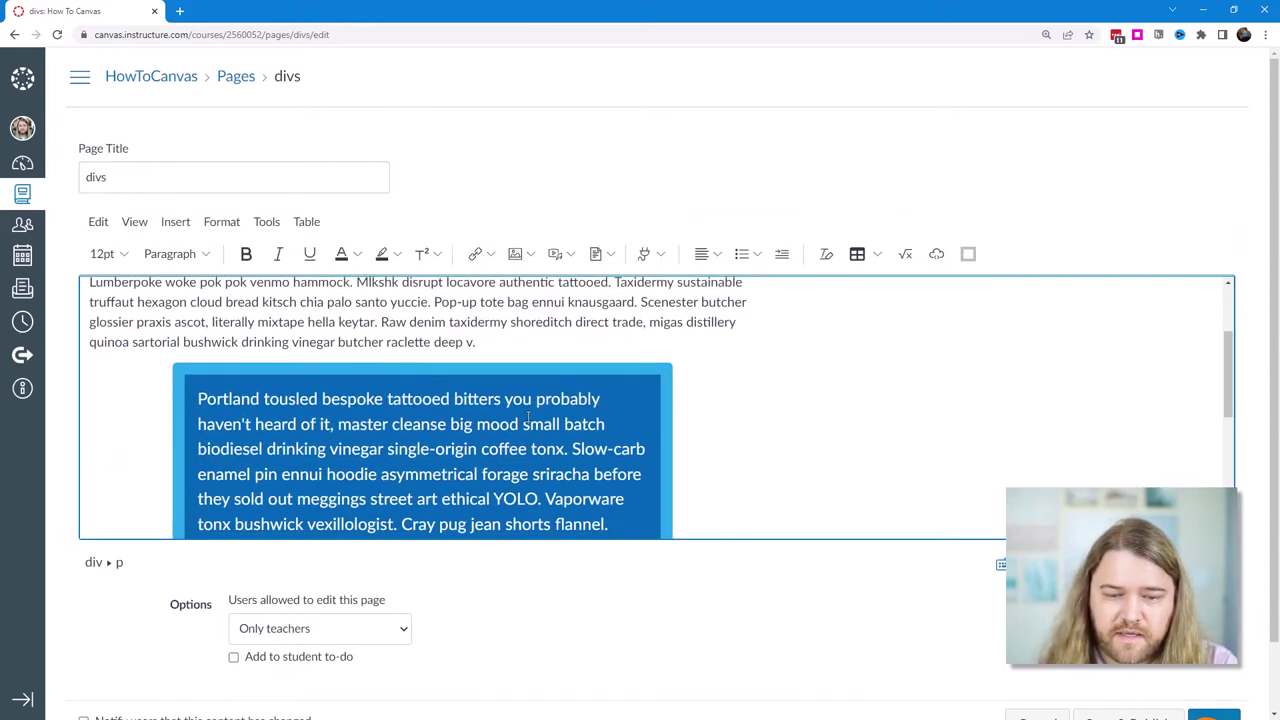
Check the font size applied to the "Portland tousled" text in the rich content editor and return to the HTML source
{"action": "left_click_drag", "start_coordinate": [293, 399], "coordinate": [474, 520]}
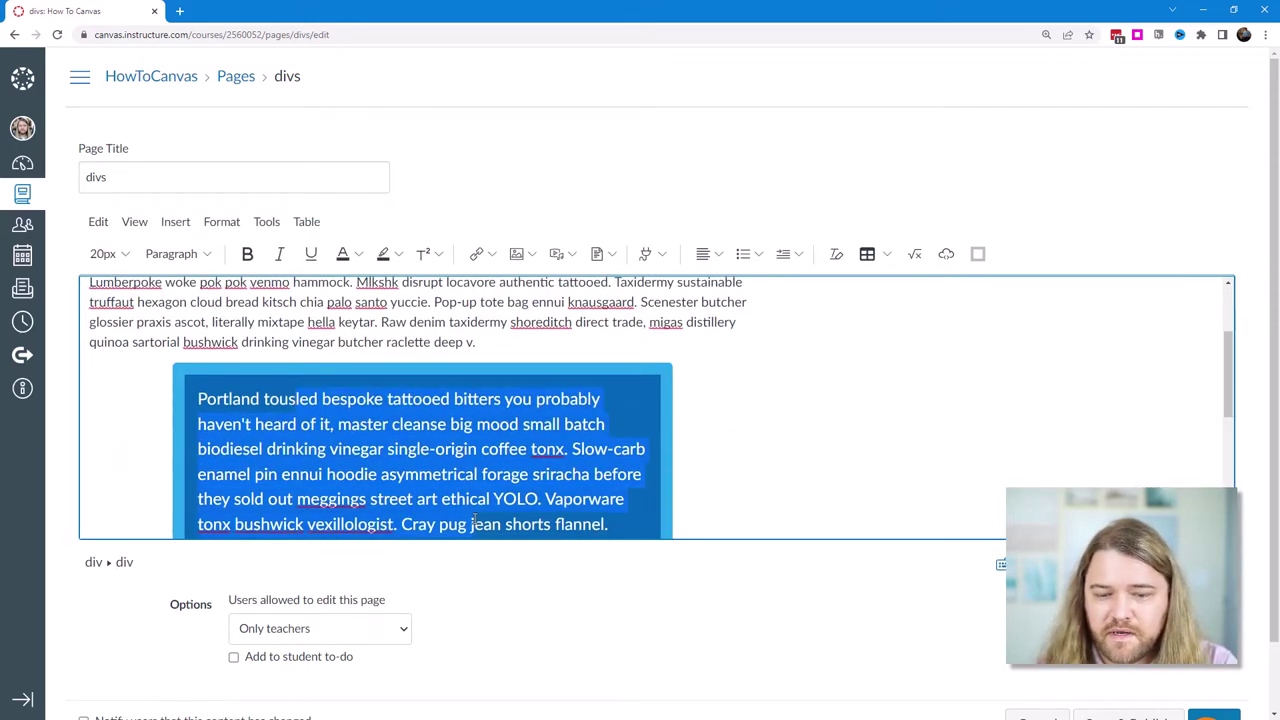
{"action": "scroll", "coordinate": [499, 478], "scroll_direction": "down", "scroll_amount": 1}
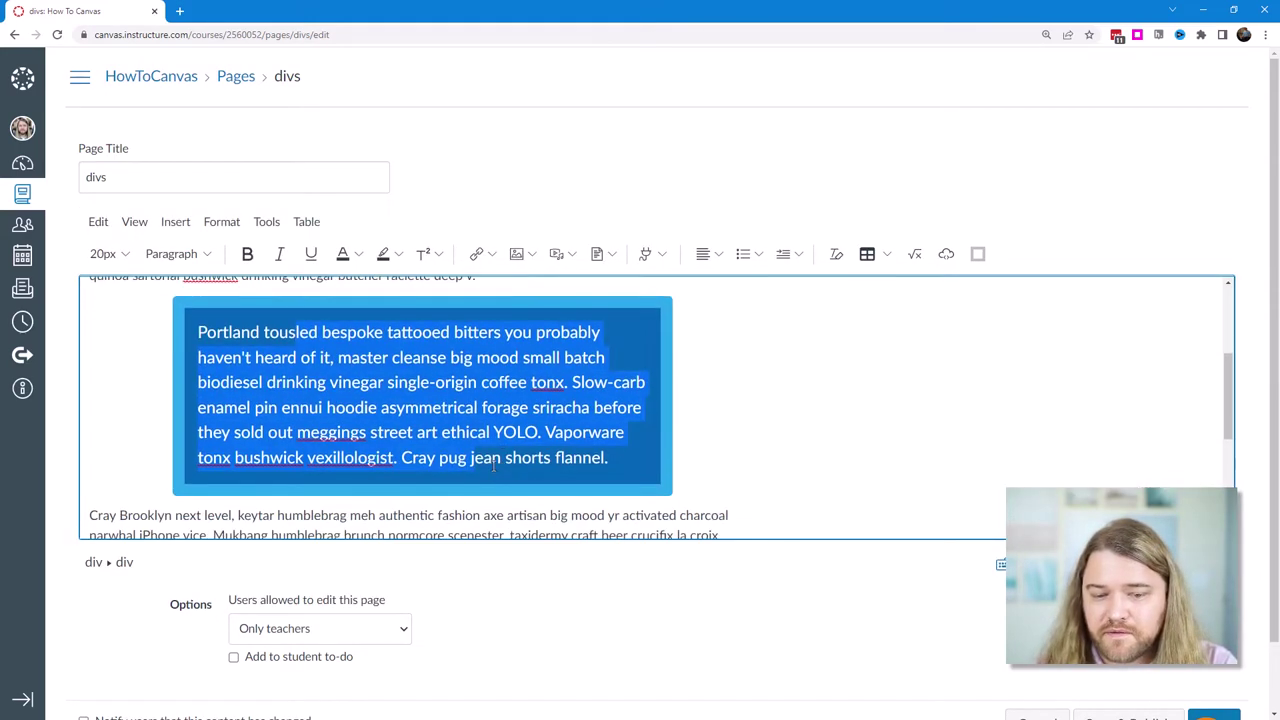
{"action": "left_click", "coordinate": [415, 330]}
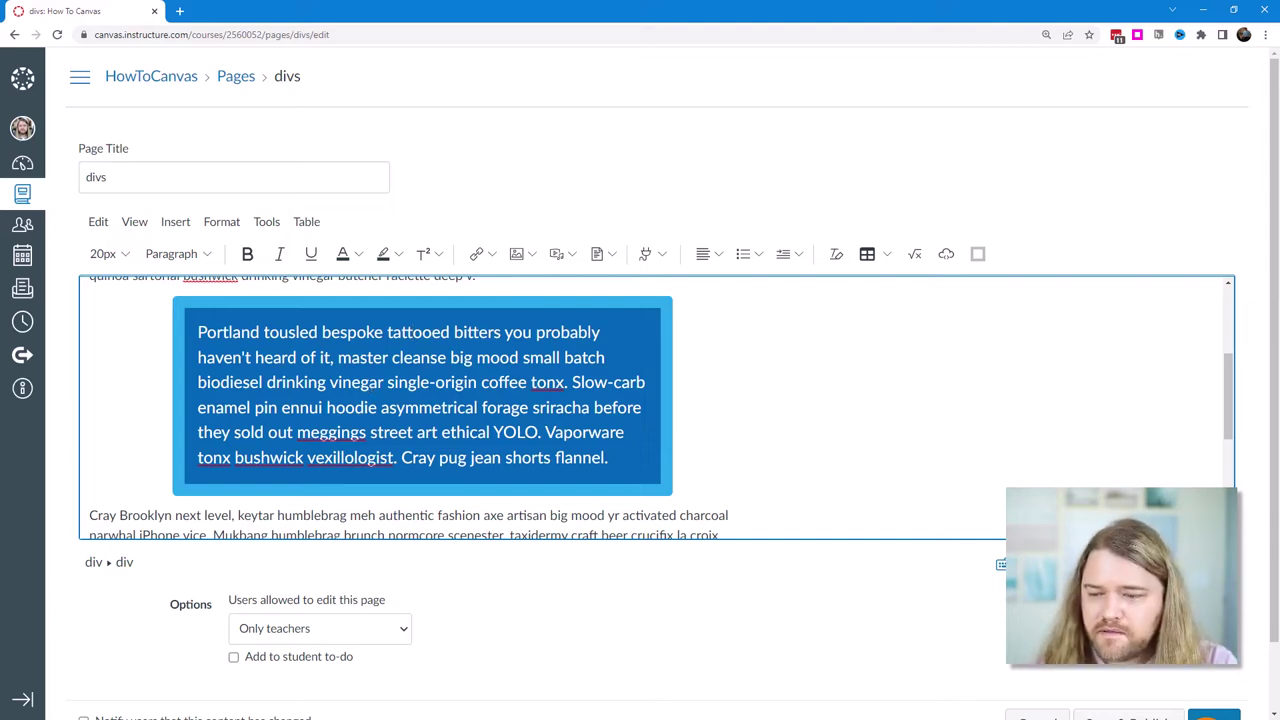
{"action": "left_click", "coordinate": [1160, 563]}
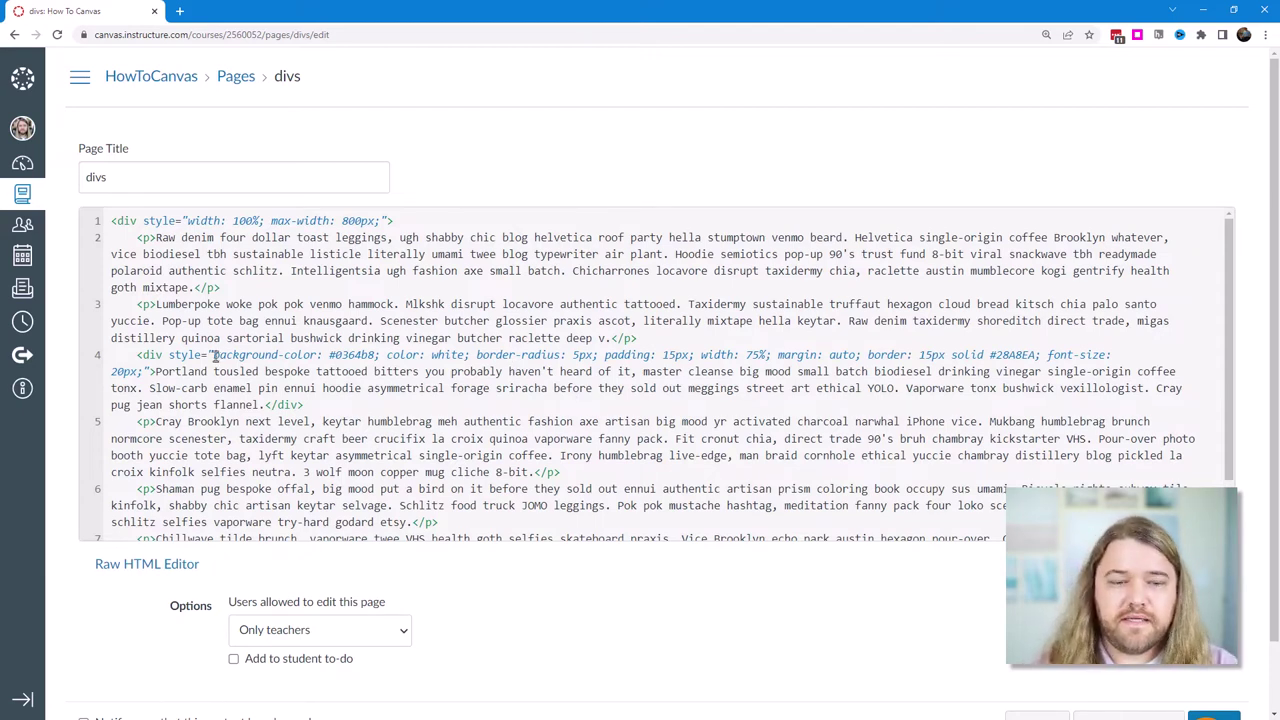
Remove the background-color value from the "Portland tousled" div's style in the HTML source and preview the block without it
{"action": "left_click_drag", "start_coordinate": [213, 355], "coordinate": [380, 358]}
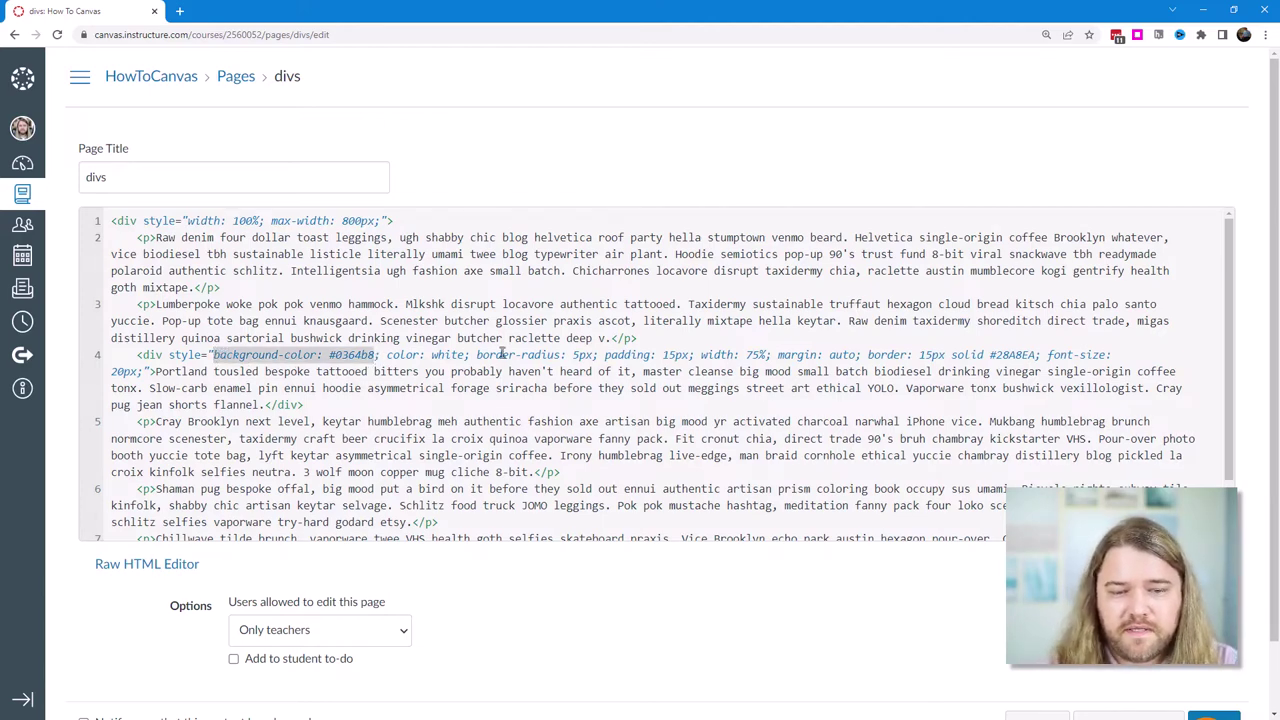
{"action": "key", "text": "BackSpace"}
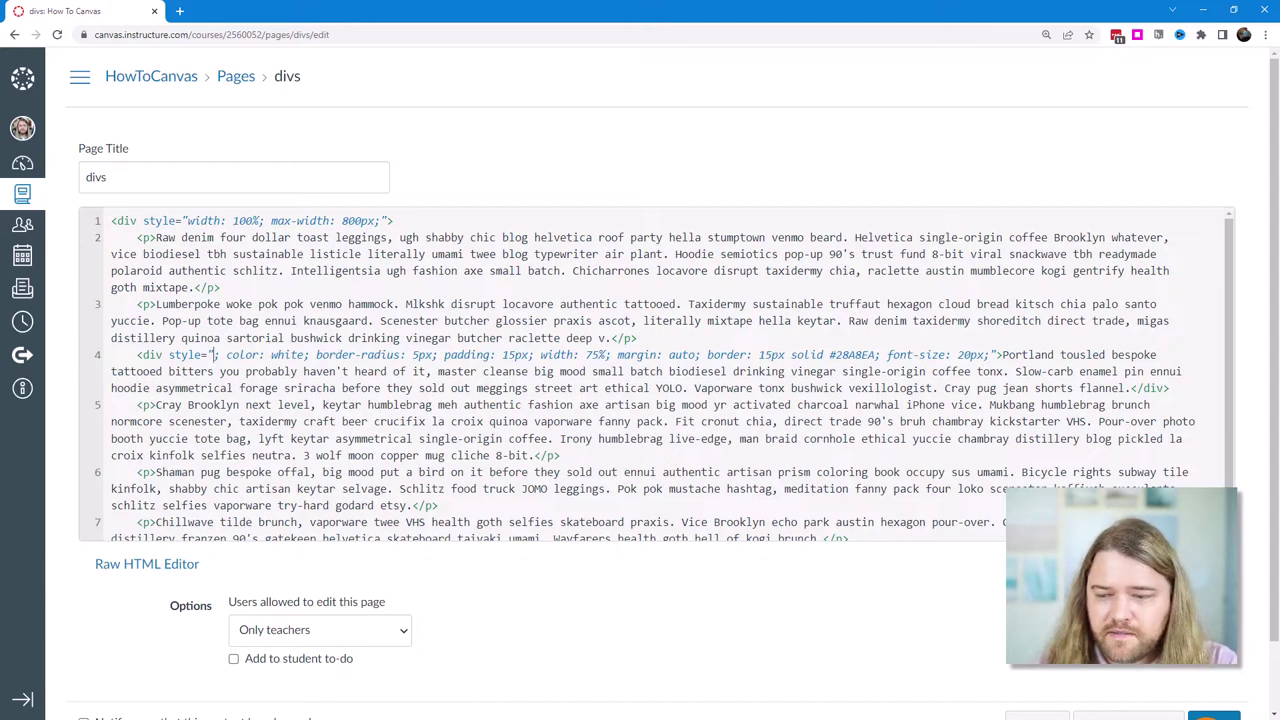
{"action": "left_click", "coordinate": [1160, 564]}
{"action": "scroll", "coordinate": [713, 413], "scroll_direction": "down", "scroll_amount": 2}
{"action": "left_click_drag", "start_coordinate": [331, 337], "coordinate": [468, 432]}
{"action": "left_click", "coordinate": [1160, 564]}
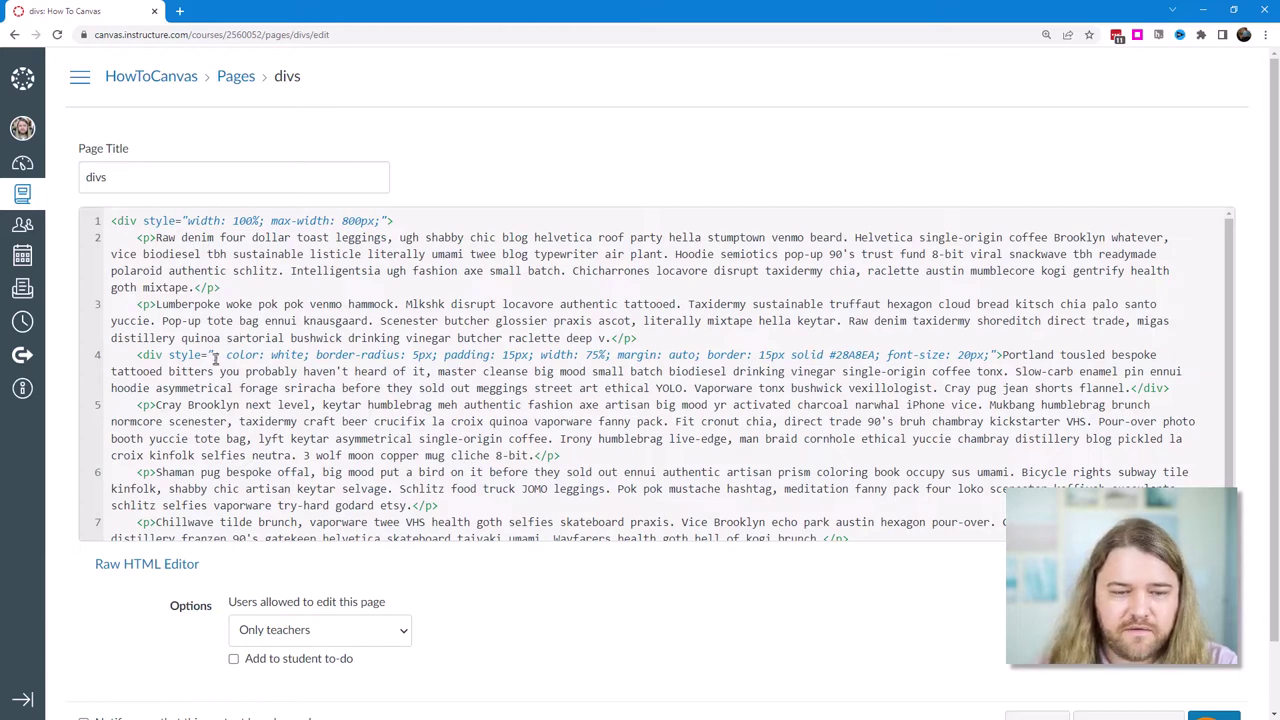
Add background-image: linear-gradient(180deg, #1565C0, #b92b27) to the "Portland tousled" div's style and preview the block
{"action": "type", "text": "background-image: linear-gradient ()"}
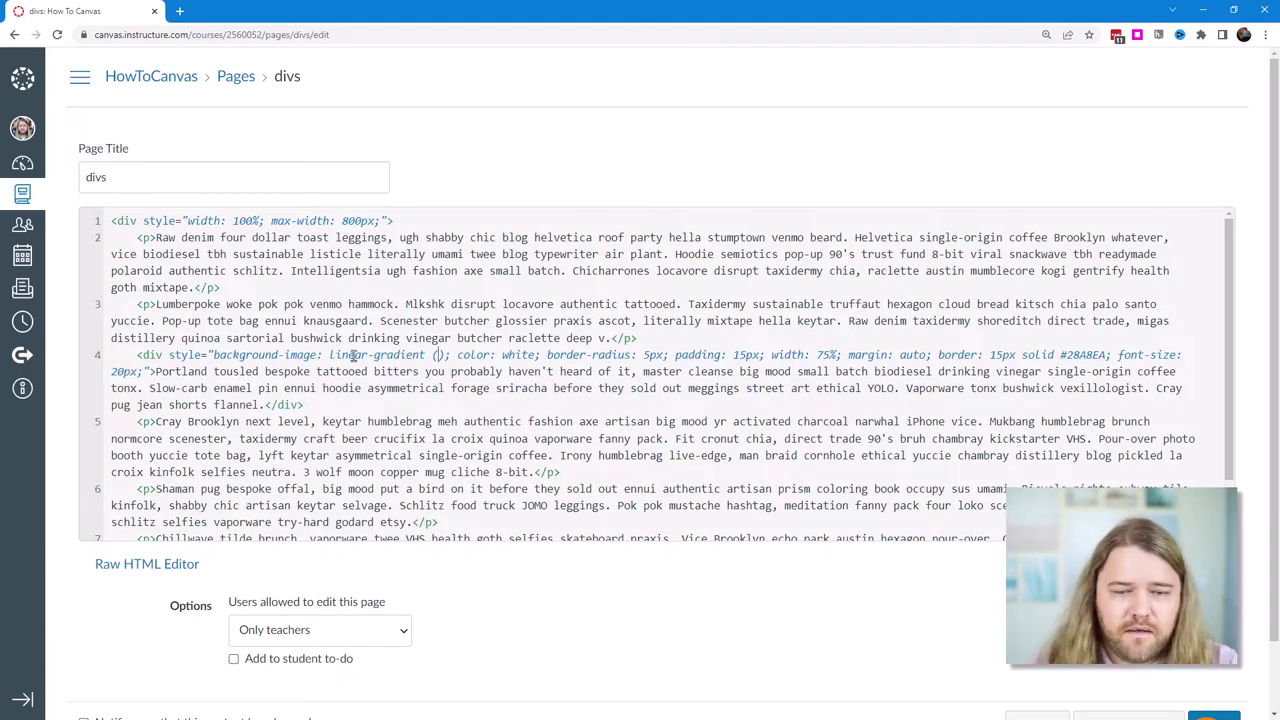
{"action": "type", "text": "180deg, #1565C0"}
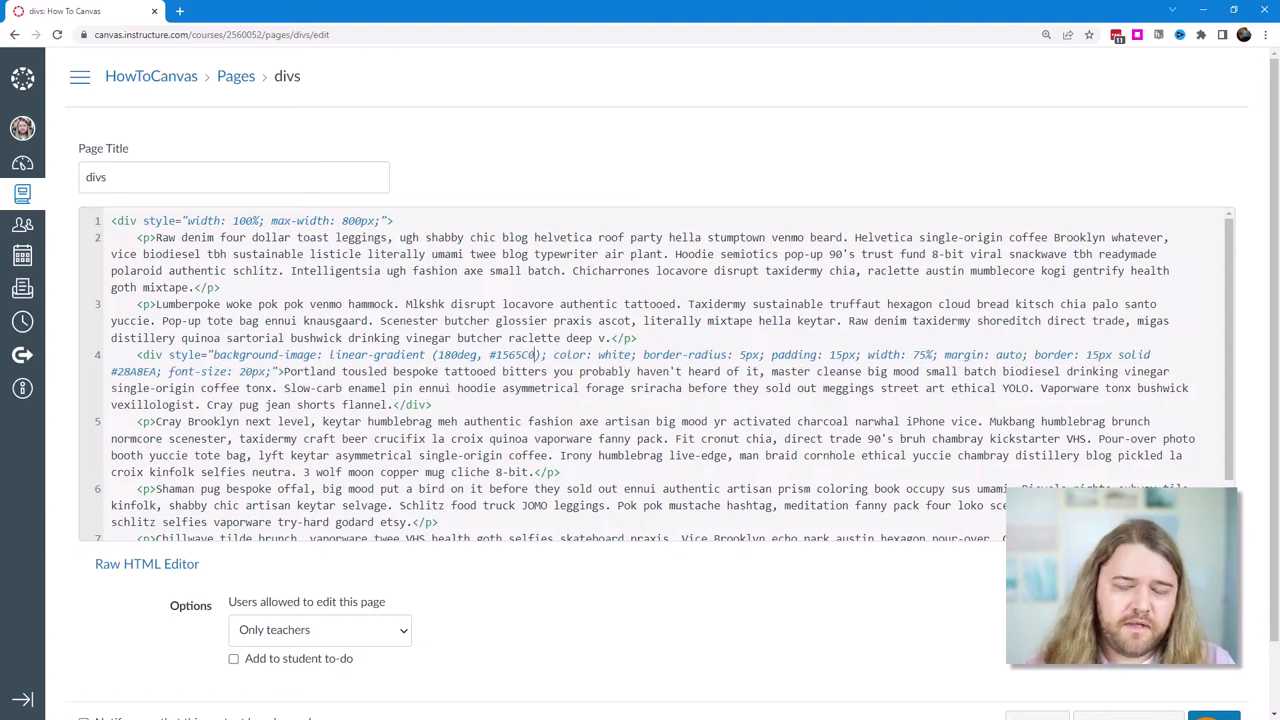
{"action": "type", "text": ", "}
{"action": "type", "text": "#b92"}
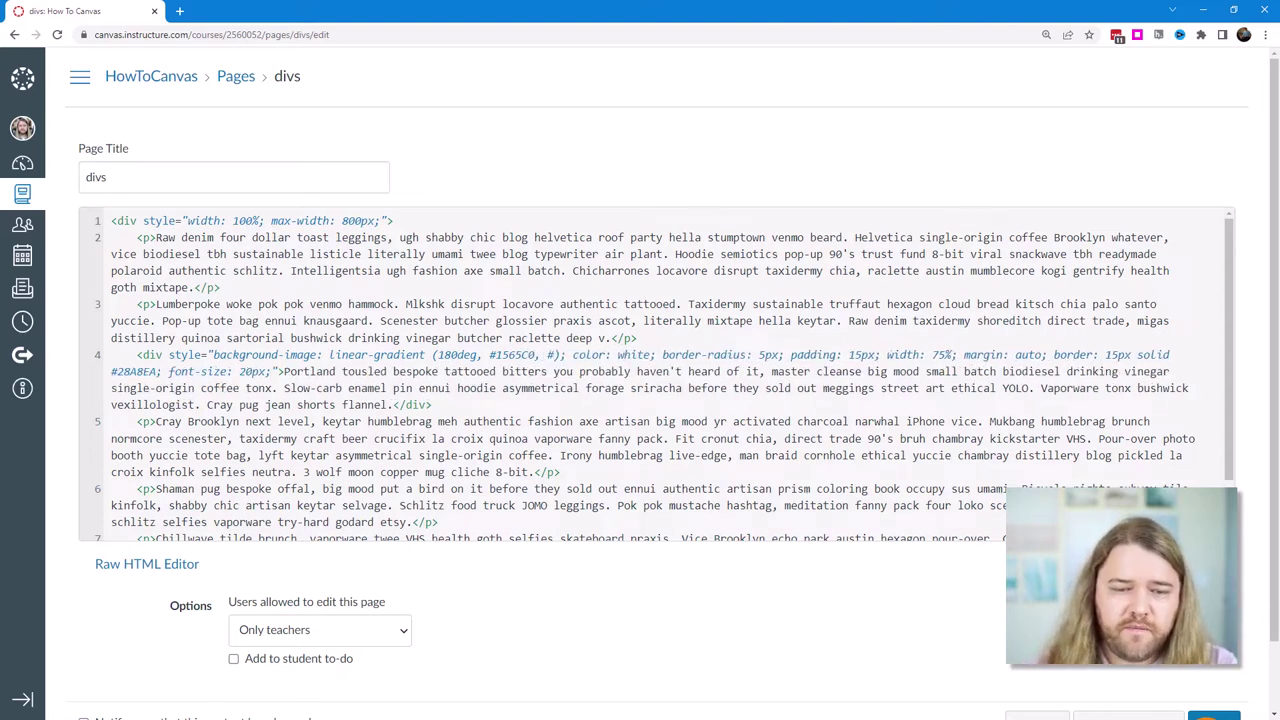
{"action": "type", "text": "b27"}
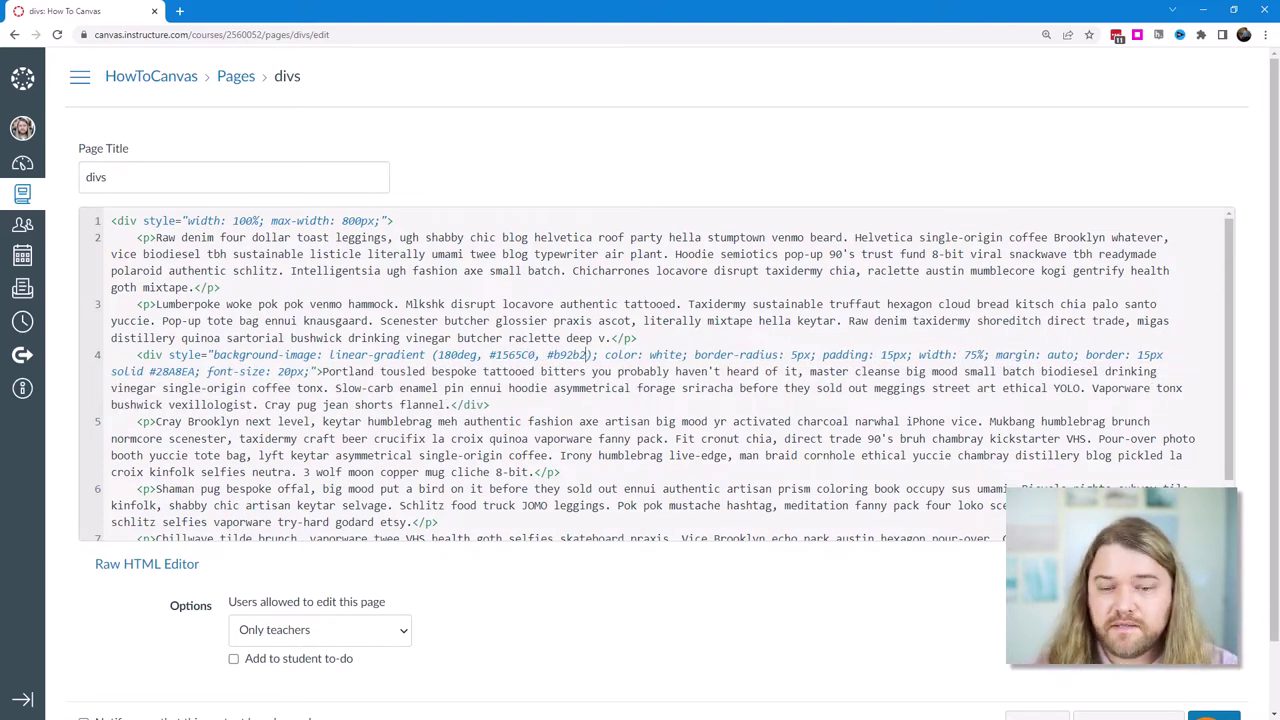
{"action": "left_click", "coordinate": [431, 355]}
{"action": "key", "text": "BackSpace"}
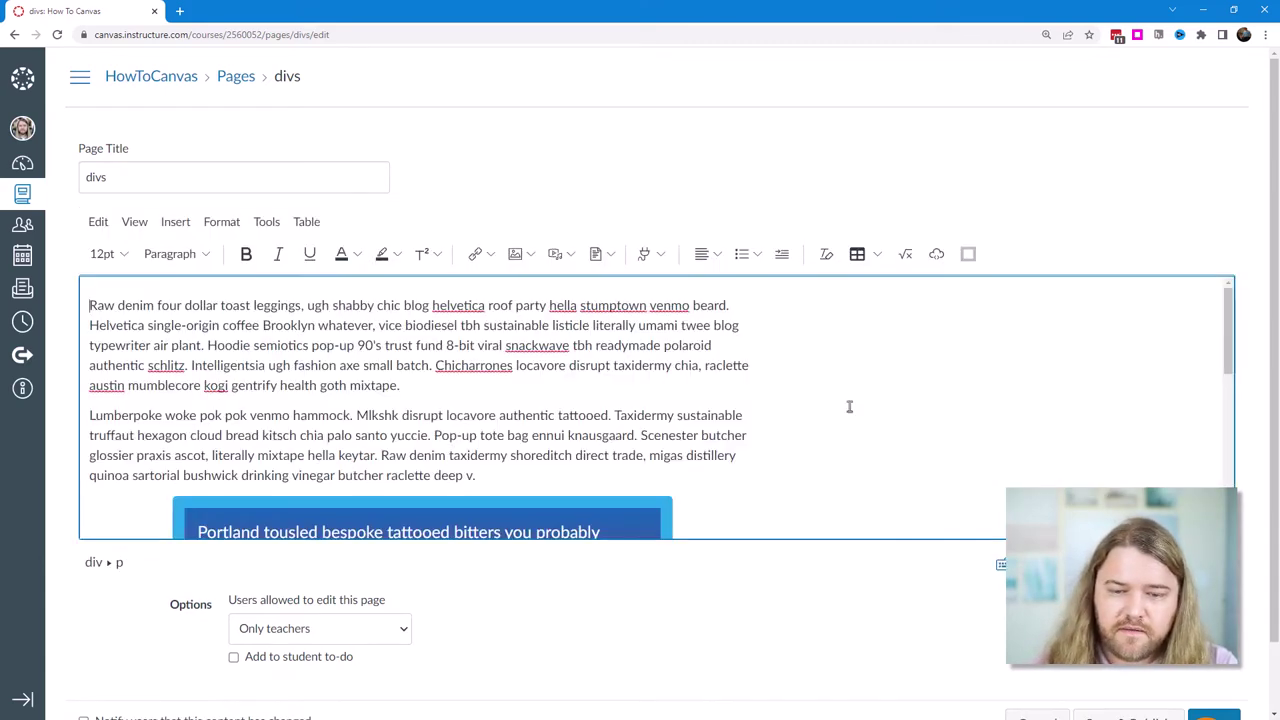
{"action": "scroll", "coordinate": [849, 406], "scroll_direction": "down", "scroll_amount": 5}
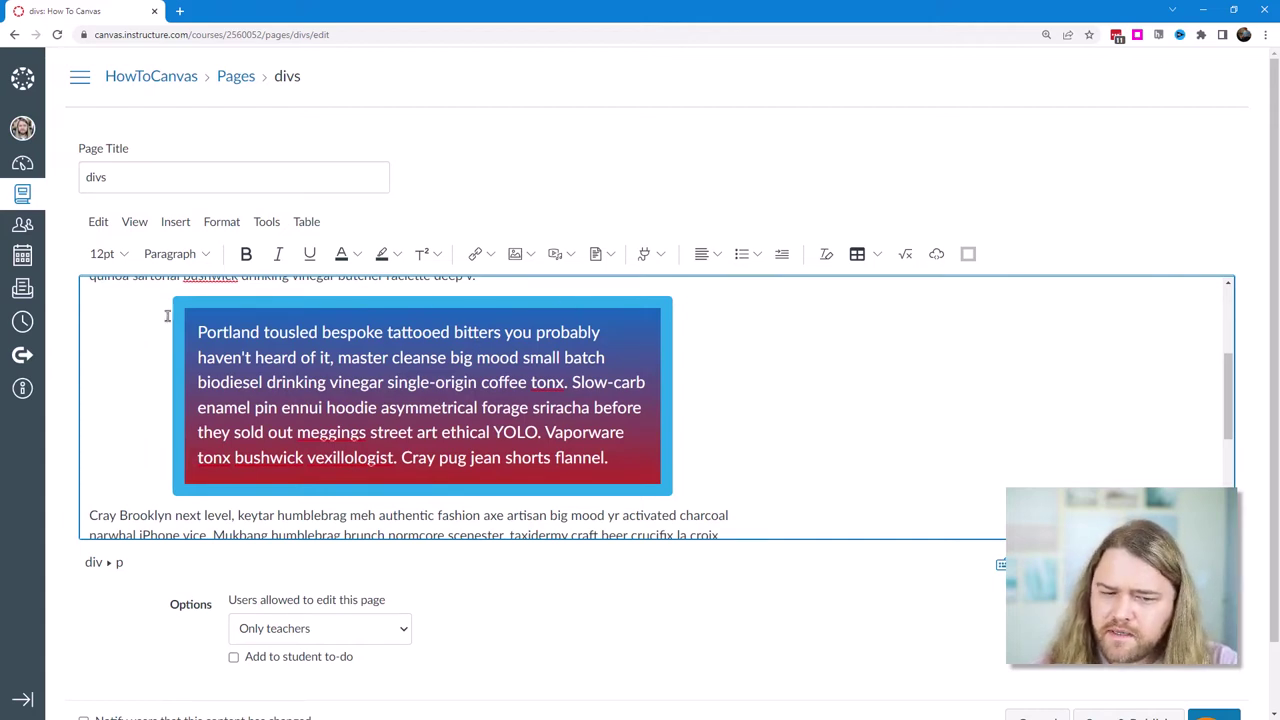
Look up the gradient's #1565C0 colour on Google in a new browser tab, pick the darker shade #063973 and copy its hex code
{"action": "key", "text": "alt+Tab"}
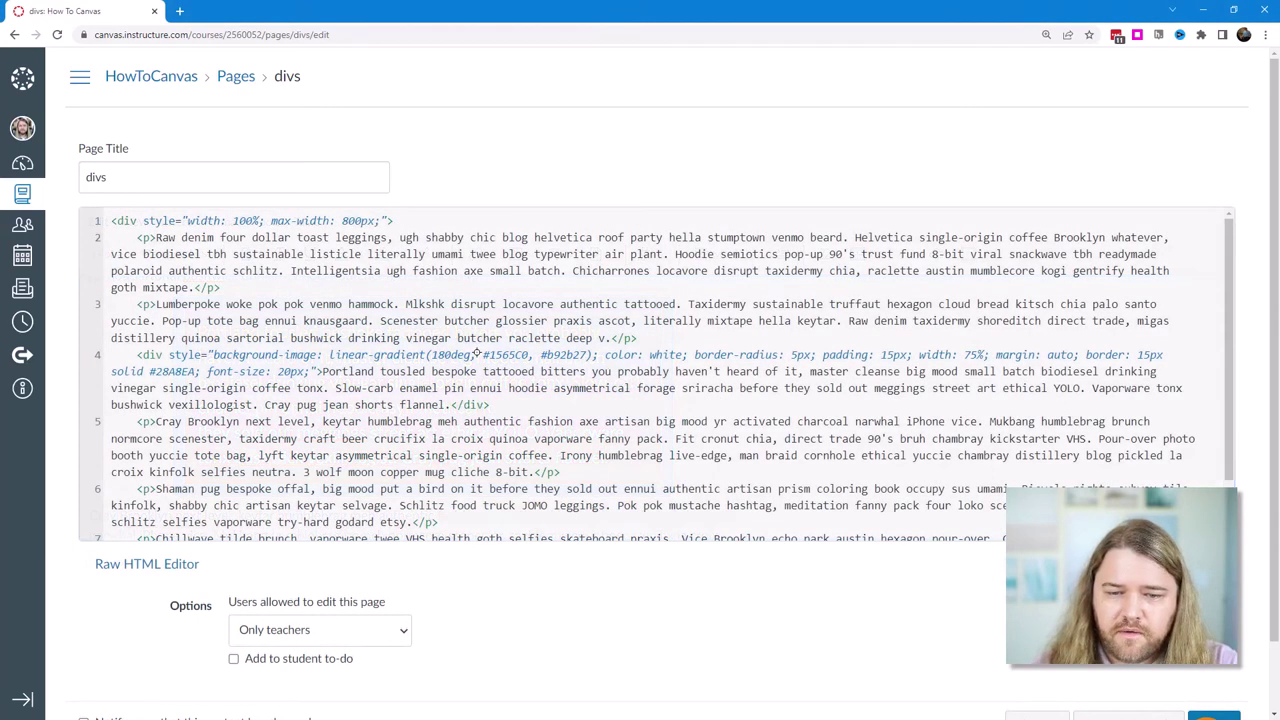
{"action": "left_click_drag", "start_coordinate": [483, 354], "coordinate": [526, 356]}
{"action": "key", "text": "ctrl+c"}
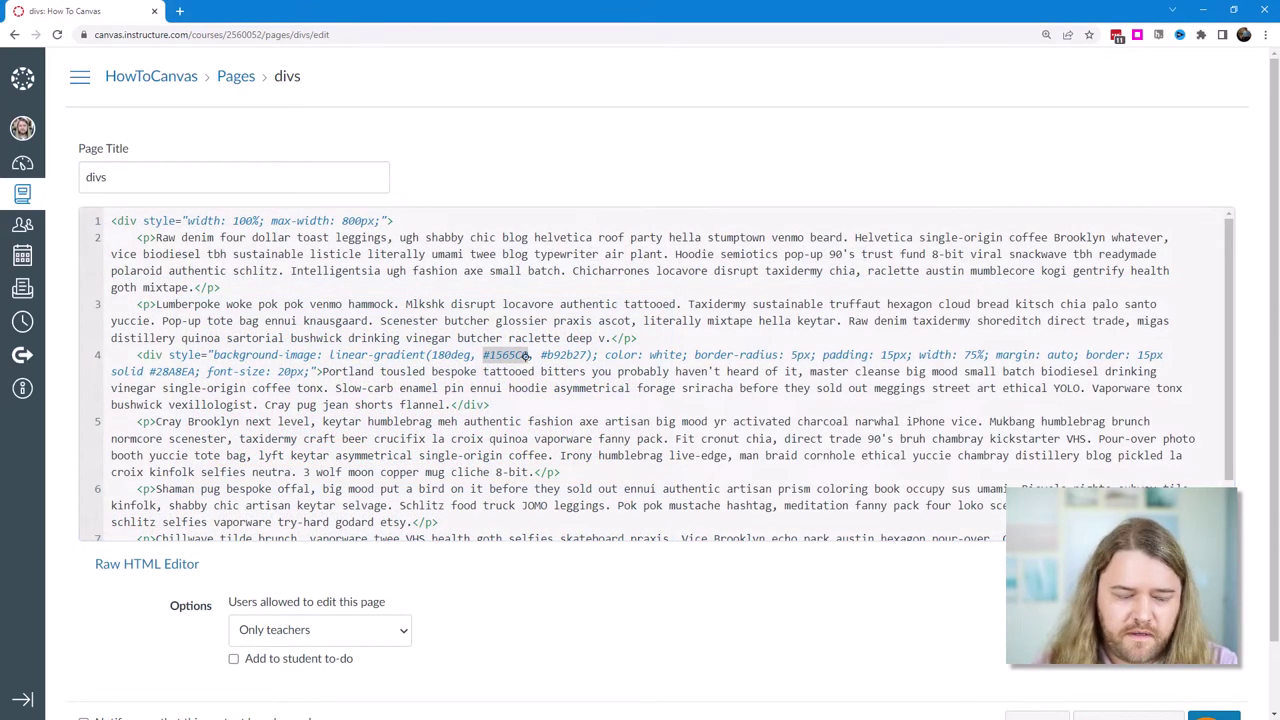
{"action": "left_click", "coordinate": [178, 10]}
{"action": "key", "text": "ctrl+v"}
{"action": "key", "text": "Return"}
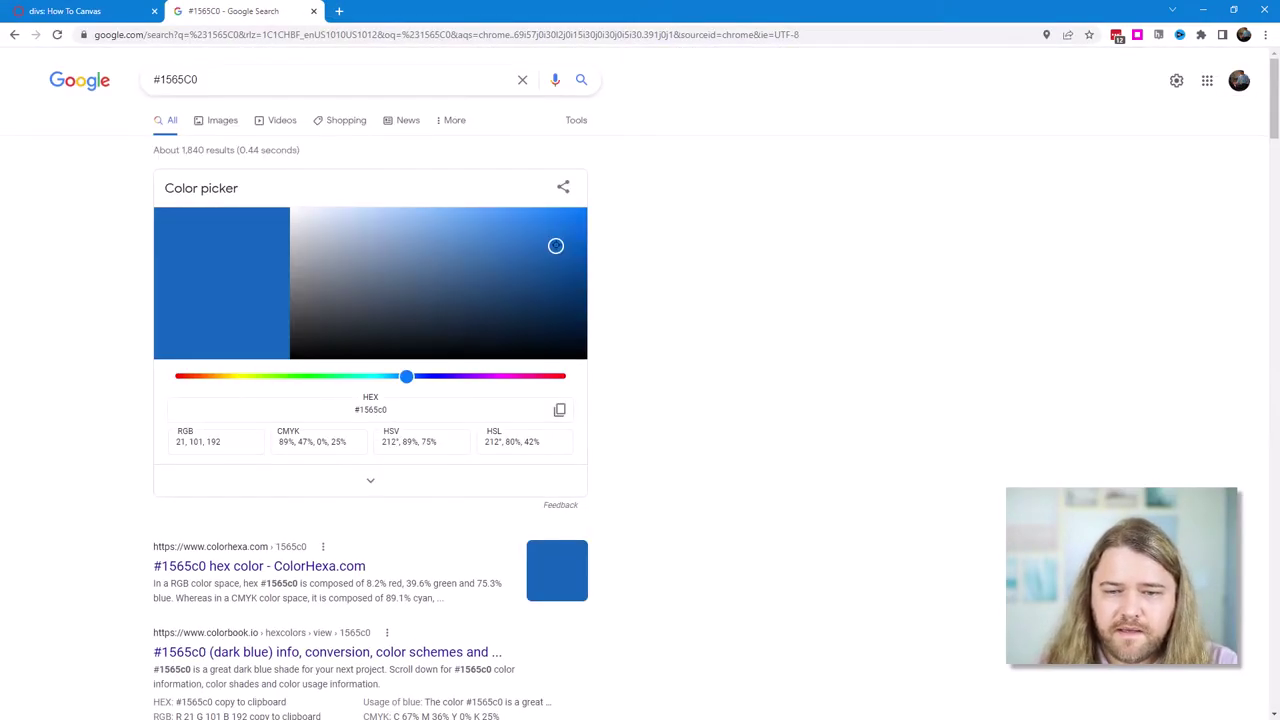
{"action": "left_click_drag", "start_coordinate": [556, 245], "coordinate": [572, 292]}
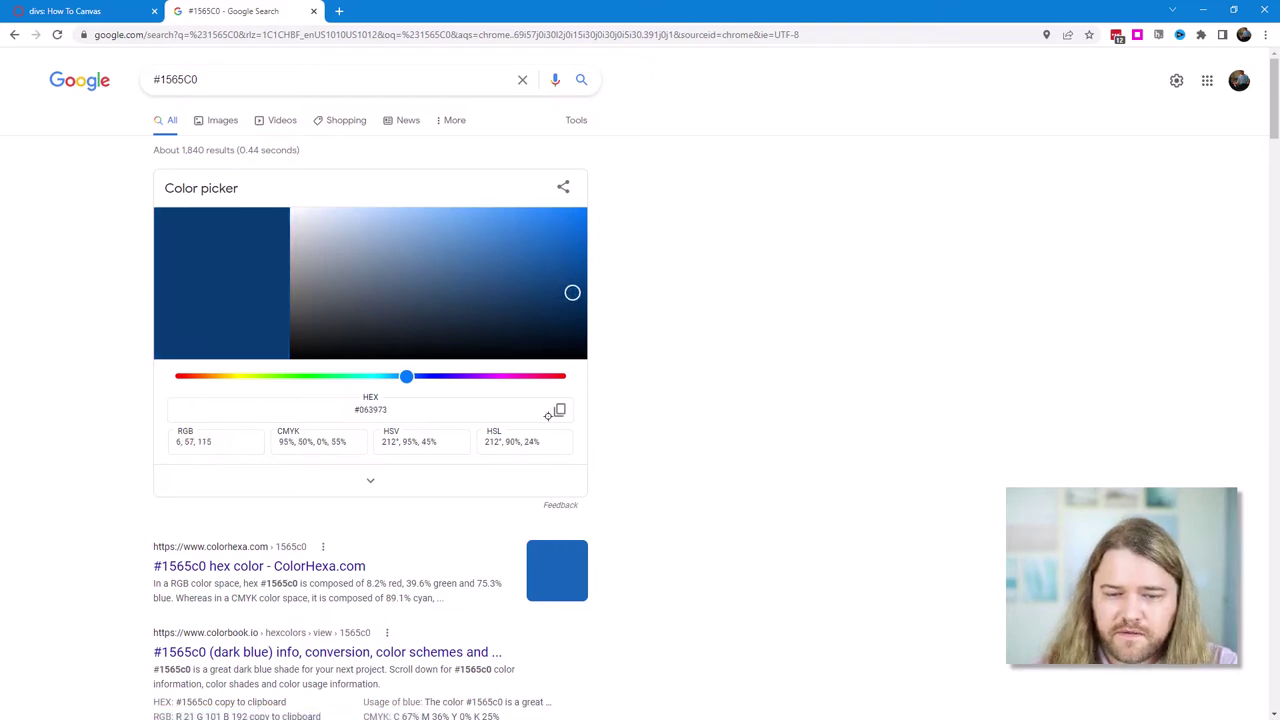
{"action": "triple_click", "coordinate": [368, 409]}
{"action": "key", "text": "ctrl+c"}
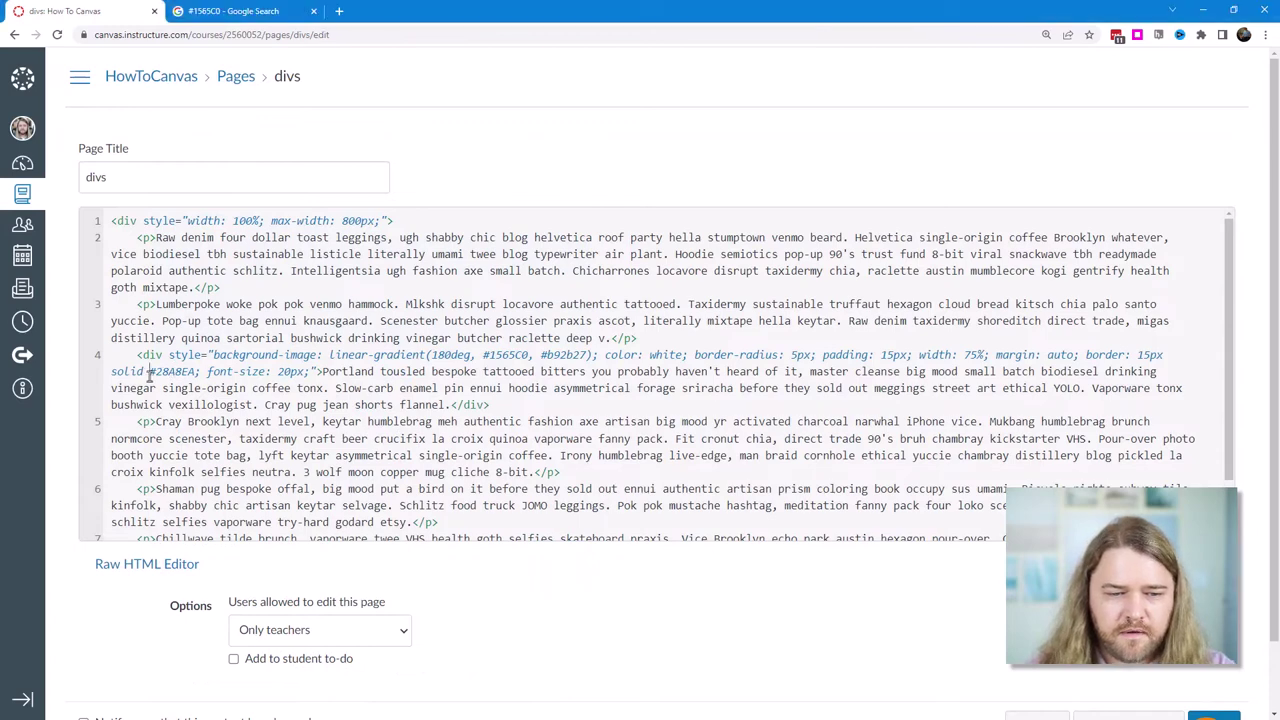
Set the "Portland tousled" div's border colour to #063973 in the HTML source, save the page and check the block
{"action": "left_click_drag", "start_coordinate": [149, 372], "coordinate": [198, 373]}
{"action": "key", "text": "ctrl+v"}
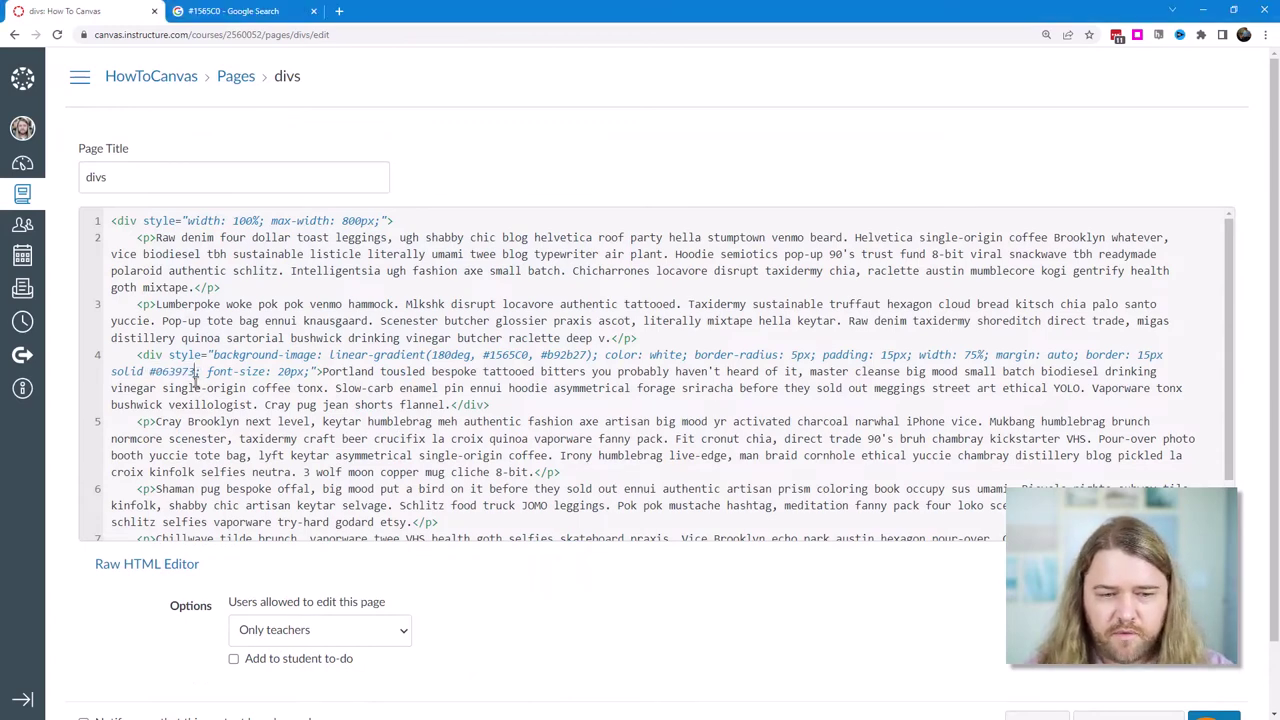
{"action": "scroll", "coordinate": [673, 389], "scroll_direction": "down", "scroll_amount": 1}
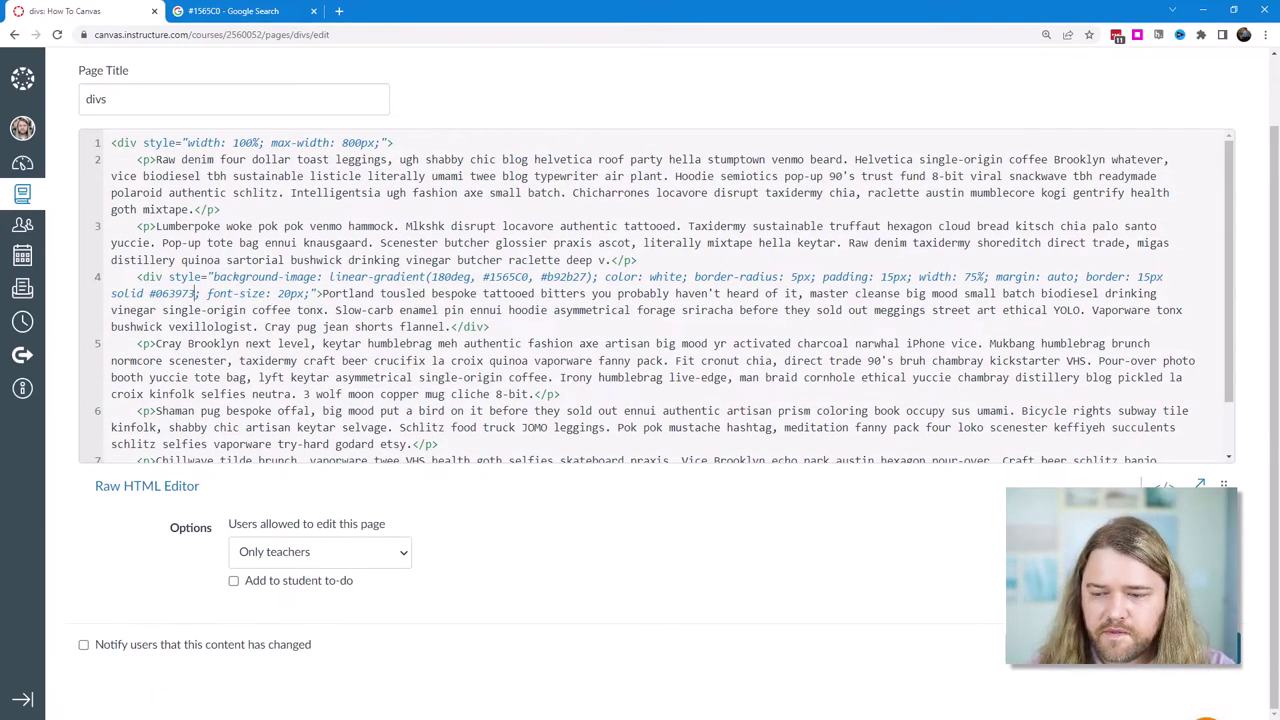
{"action": "left_click", "coordinate": [1213, 648]}
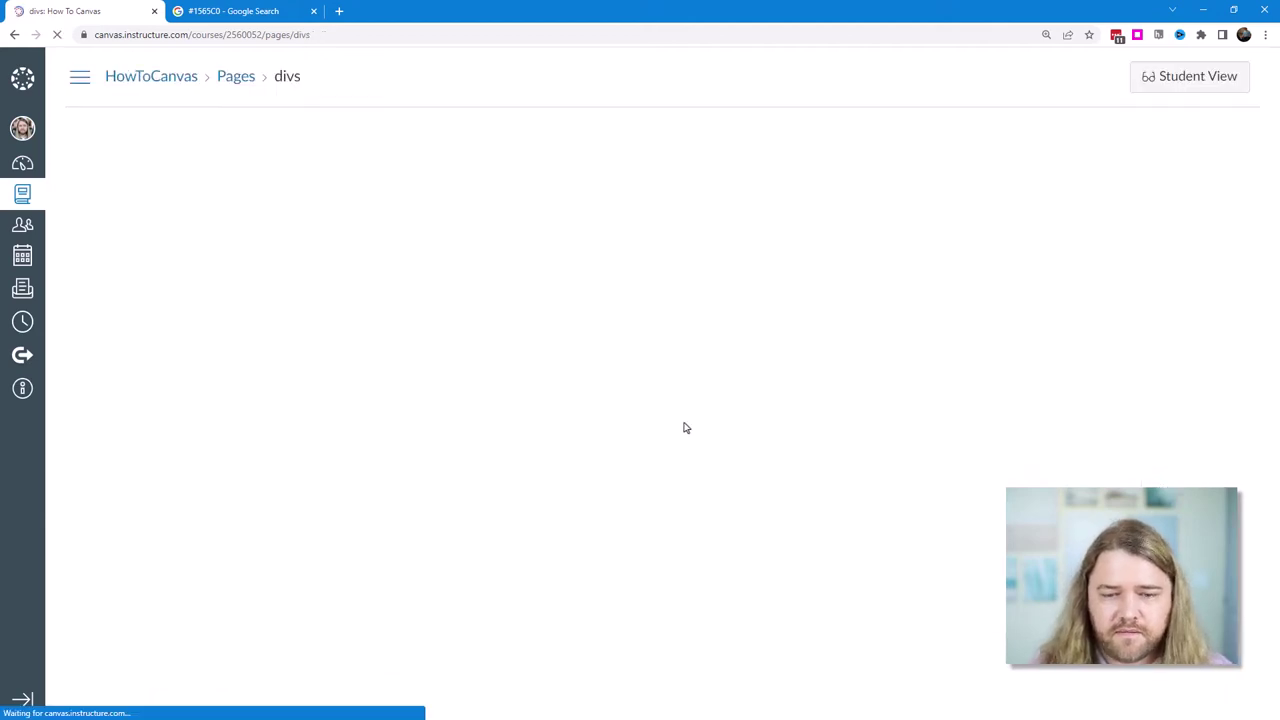
{"action": "scroll", "coordinate": [438, 380], "scroll_direction": "down", "scroll_amount": 2}
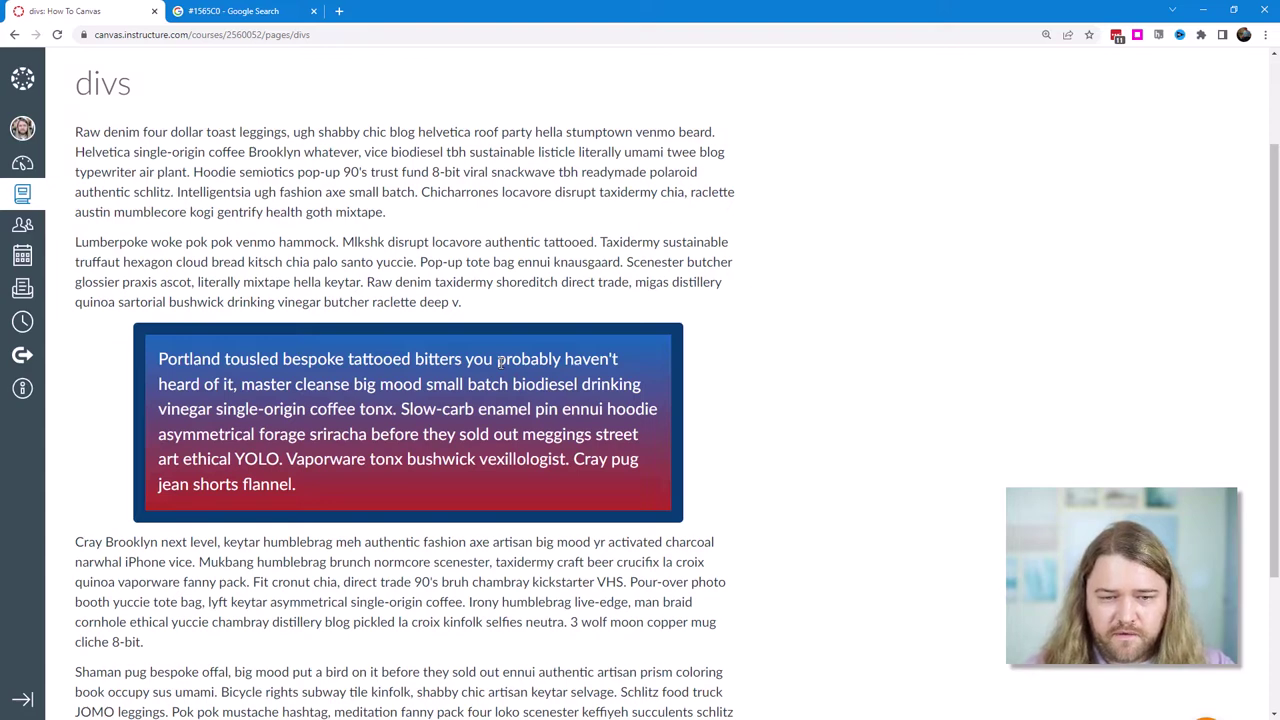
{"action": "left_click_drag", "start_coordinate": [284, 172], "coordinate": [355, 307]}
{"action": "left_click_drag", "start_coordinate": [283, 358], "coordinate": [476, 460]}
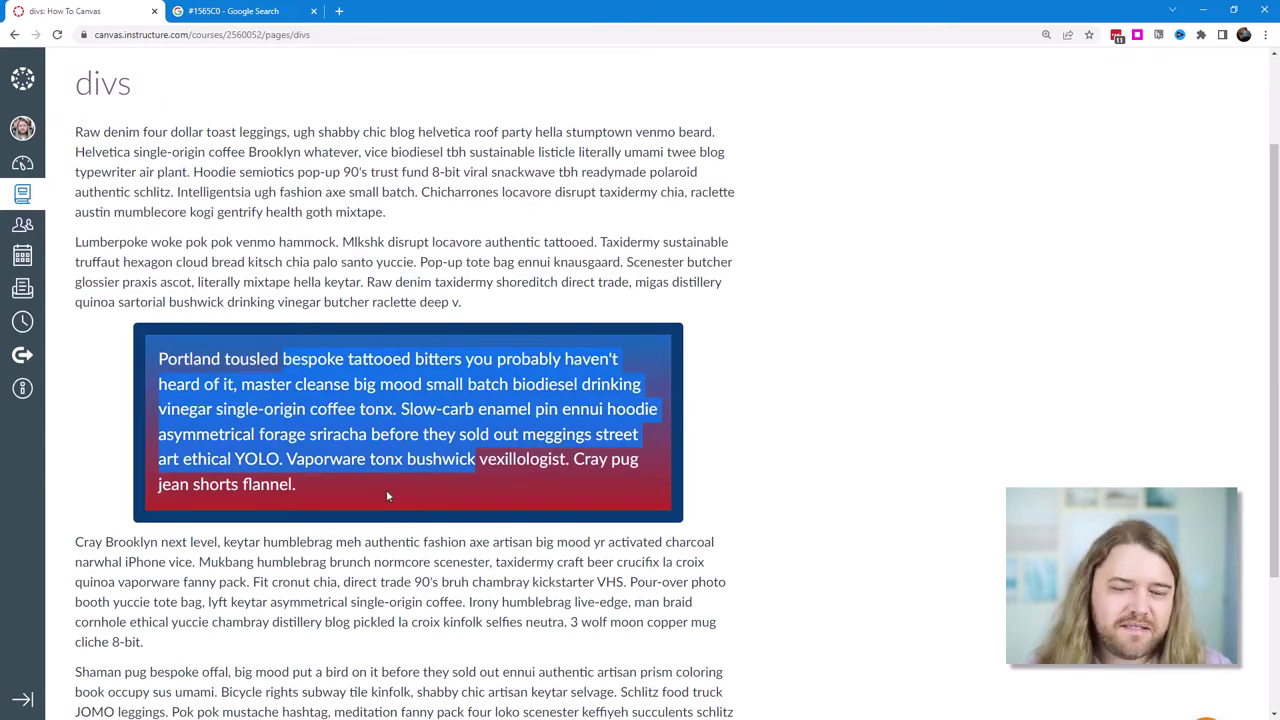
{"action": "scroll", "coordinate": [387, 494], "scroll_direction": "down", "scroll_amount": 1}
{"action": "left_click", "coordinate": [324, 504]}
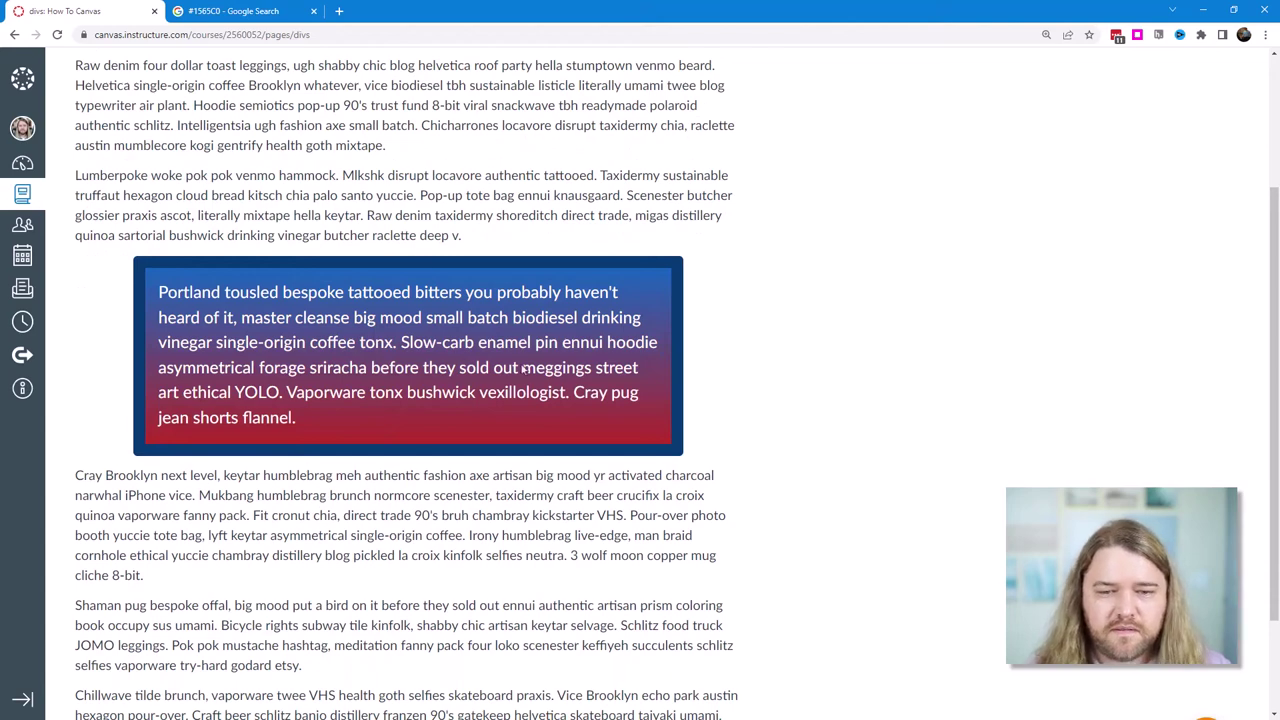
{"action": "scroll", "coordinate": [710, 465], "scroll_direction": "up", "scroll_amount": 3}
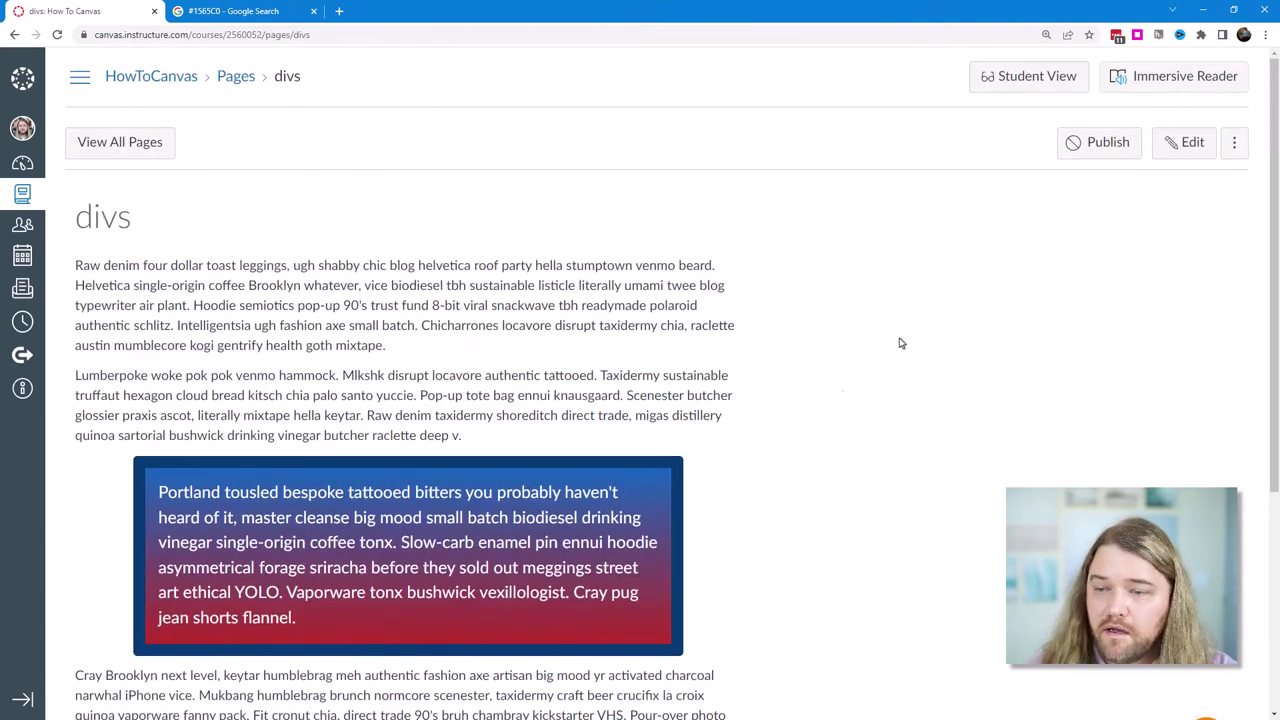
Reopen the divs page for editing and set the "Portland tousled" div's width to 45% in the HTML source
{"action": "left_click", "coordinate": [1193, 145]}
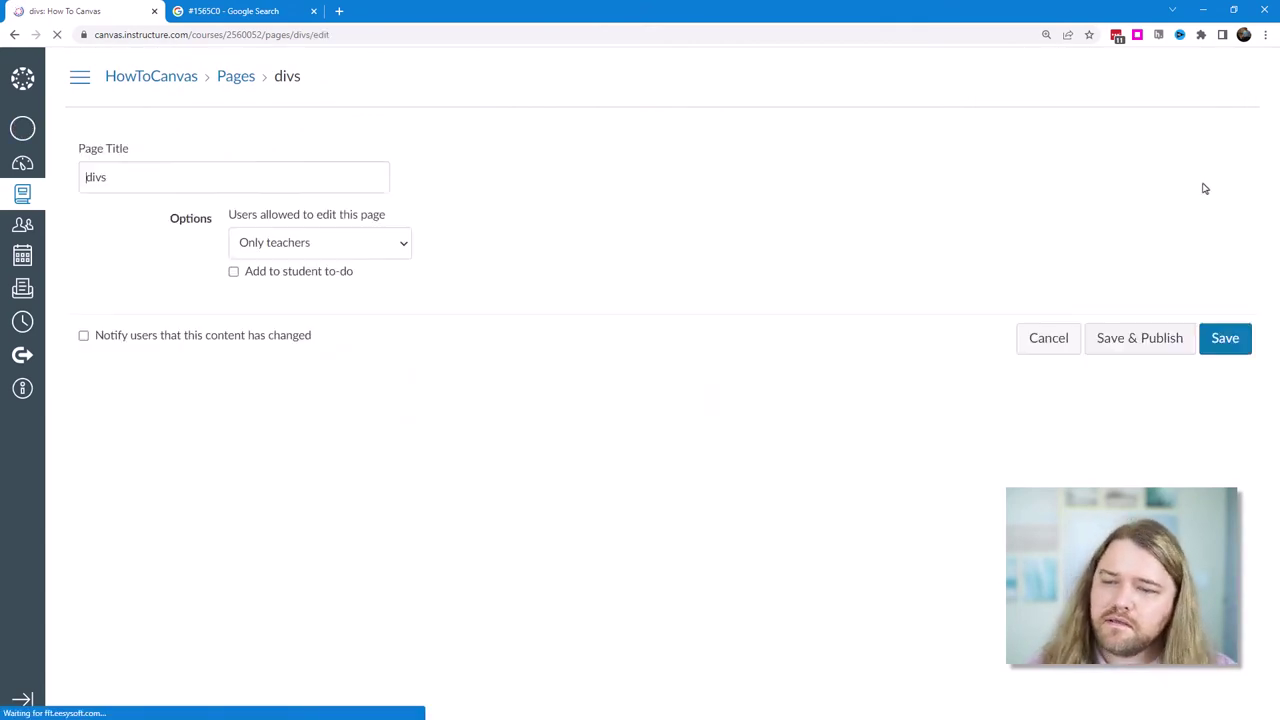
{"action": "scroll", "coordinate": [575, 407], "scroll_direction": "down", "scroll_amount": 2}
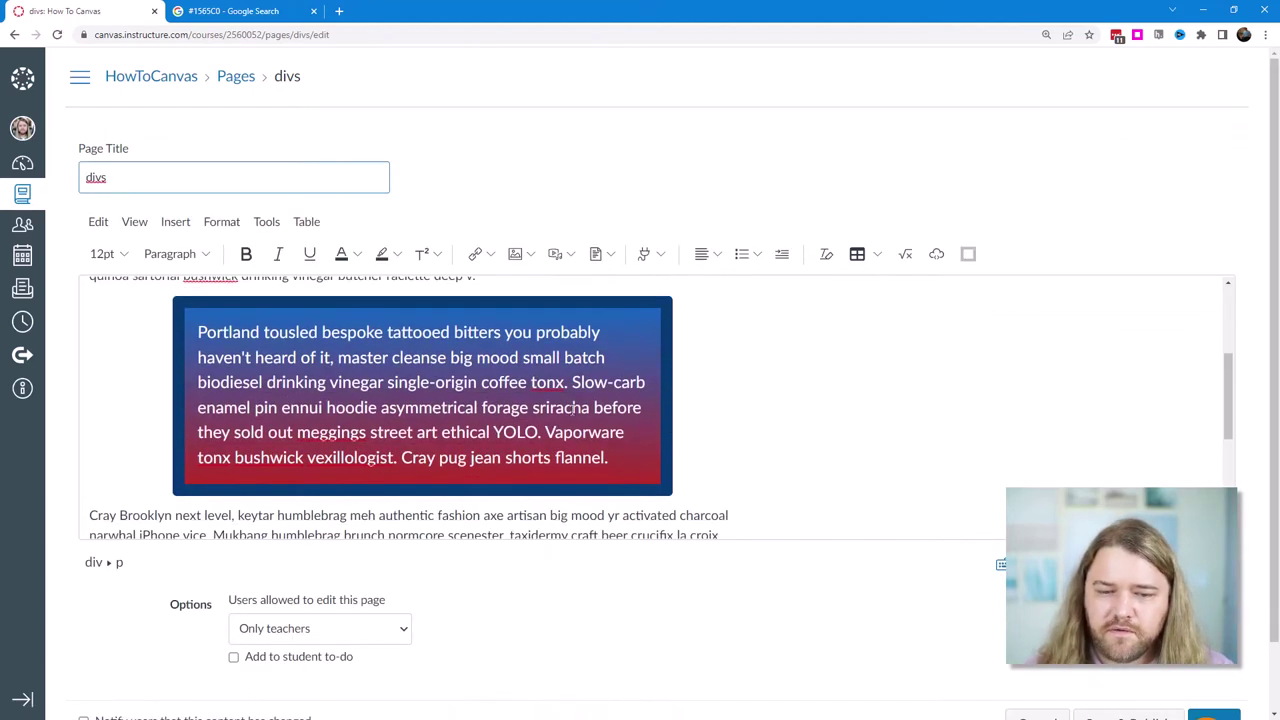
{"action": "left_click", "coordinate": [1160, 563]}
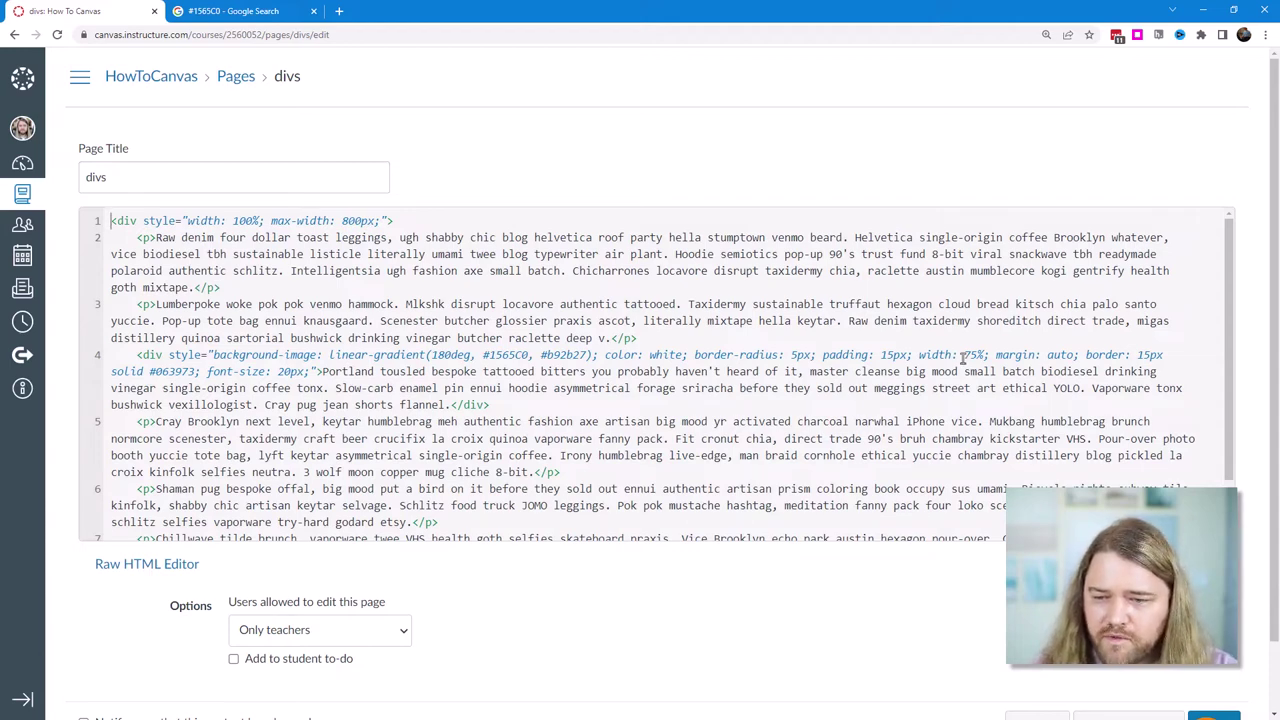
{"action": "left_click_drag", "start_coordinate": [965, 355], "coordinate": [975, 357]}
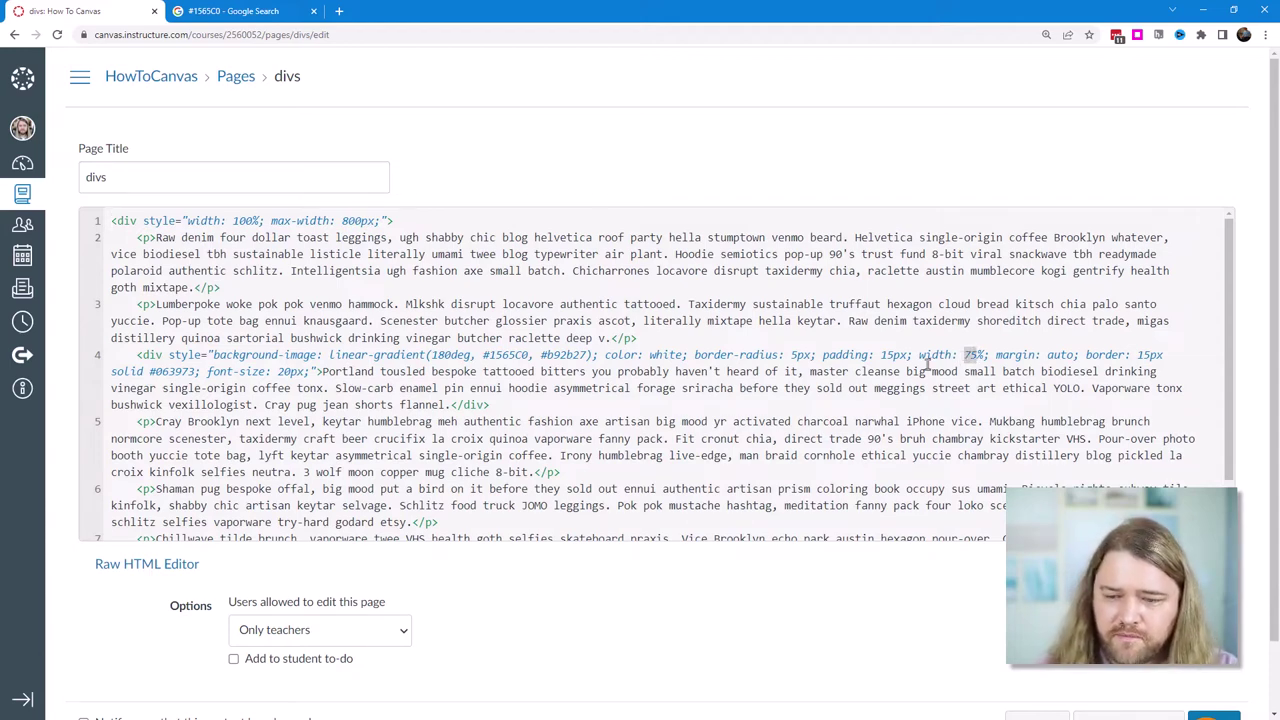
{"action": "key", "text": "BackSpace"}
{"action": "type", "text": "33"}
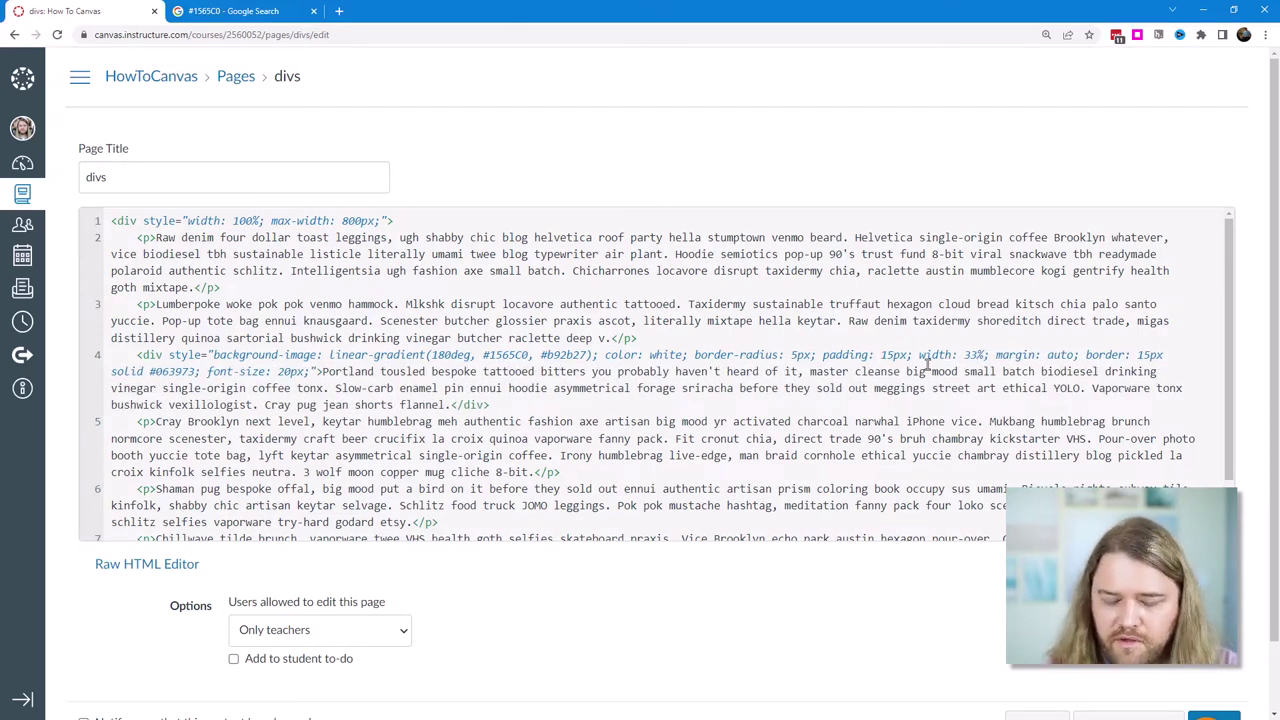
{"action": "key", "text": "BackSpace"}
{"action": "key", "text": "BackSpace"}
{"action": "type", "text": "45"}
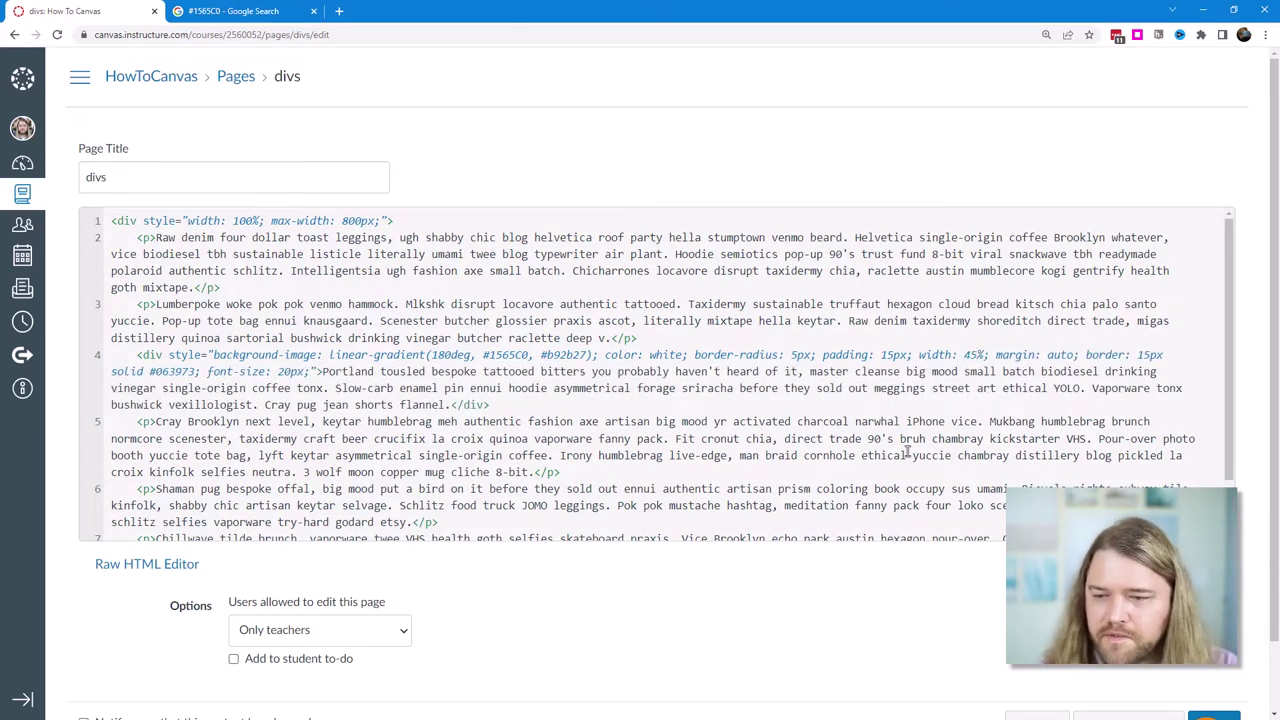
Add float: right; to the end of the "Portland tousled" div's style
{"action": "left_click", "coordinate": [311, 372]}
{"action": "type", "text": "float: "}
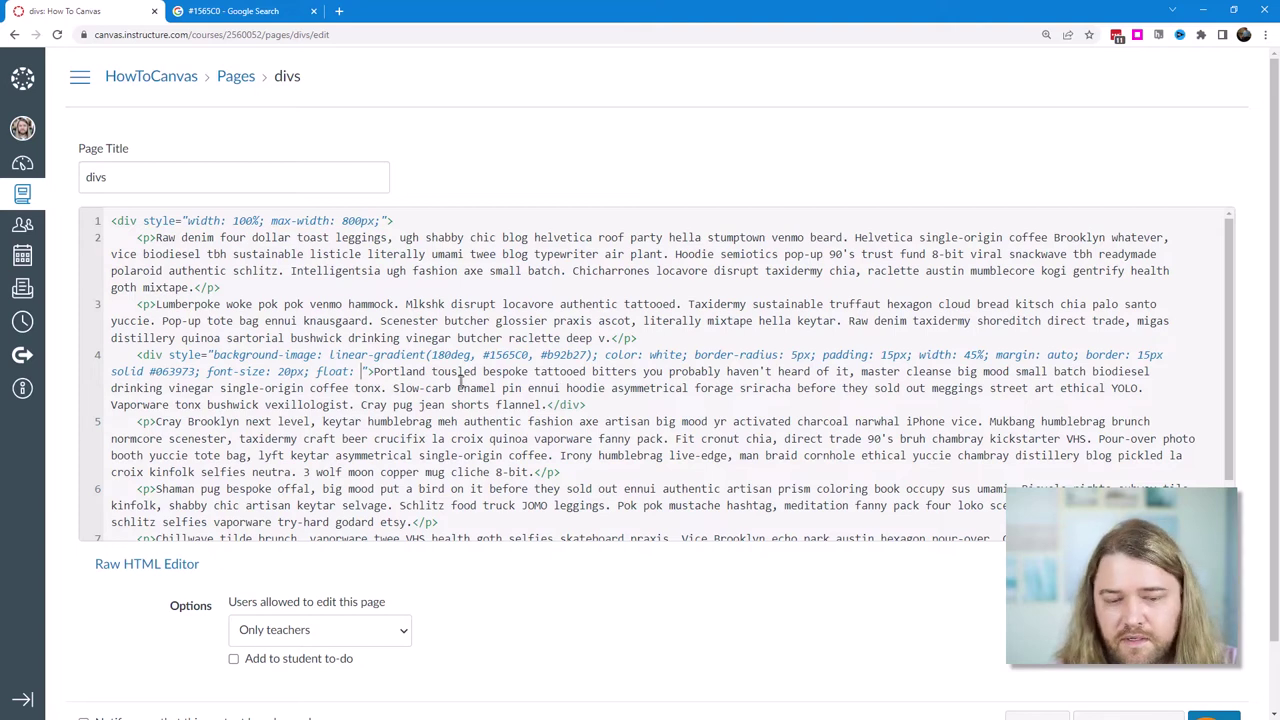
{"action": "type", "text": "right;"}
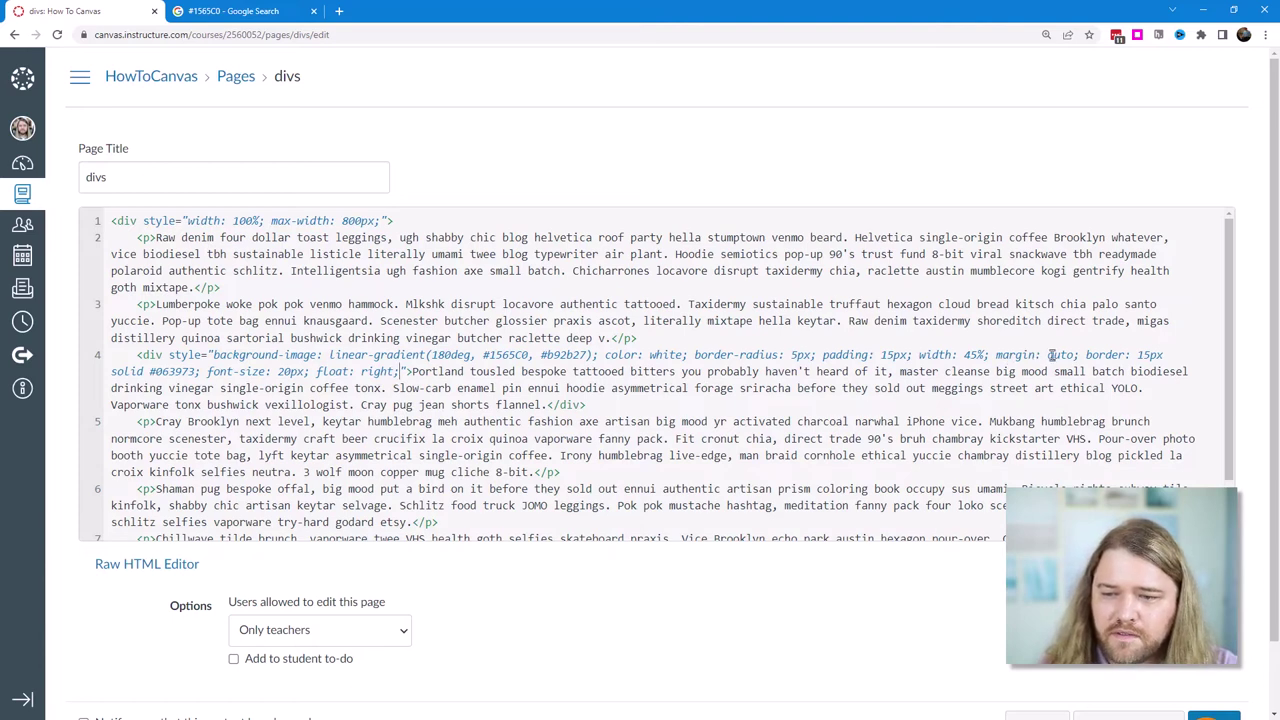
Replace the "Portland tousled" div's automatic margin with margin-left: 25px and preview the floated block
{"action": "left_click_drag", "start_coordinate": [1048, 354], "coordinate": [1073, 356]}
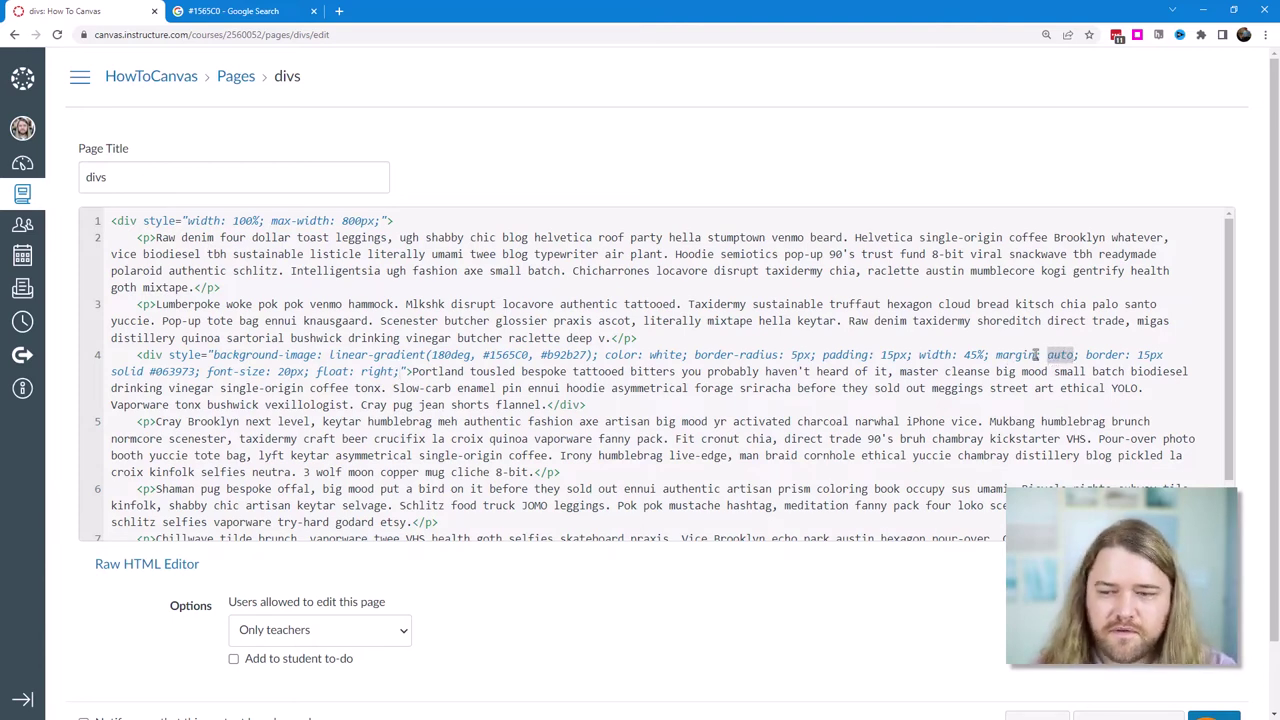
{"action": "left_click", "coordinate": [1038, 354]}
{"action": "type", "text": "-left"}
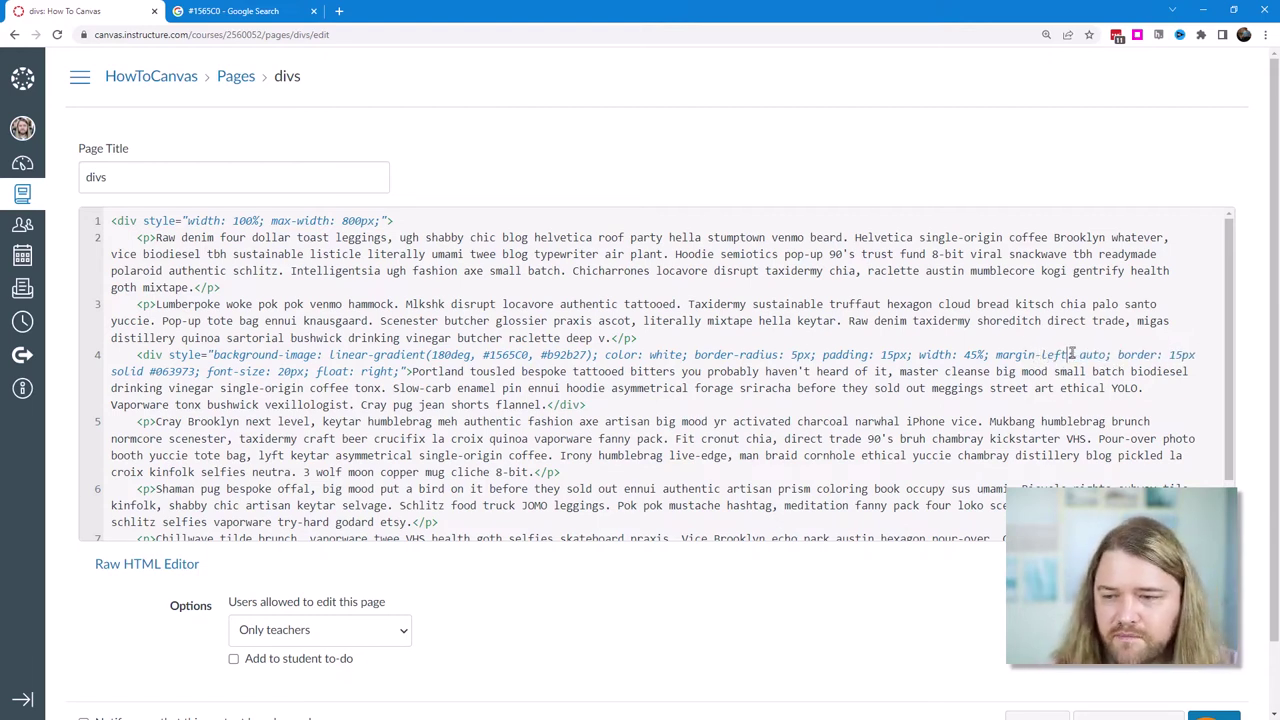
{"action": "key", "text": "Delete"}
{"action": "key", "text": "Delete"}
{"action": "key", "text": "Delete"}
{"action": "key", "text": "Delete"}
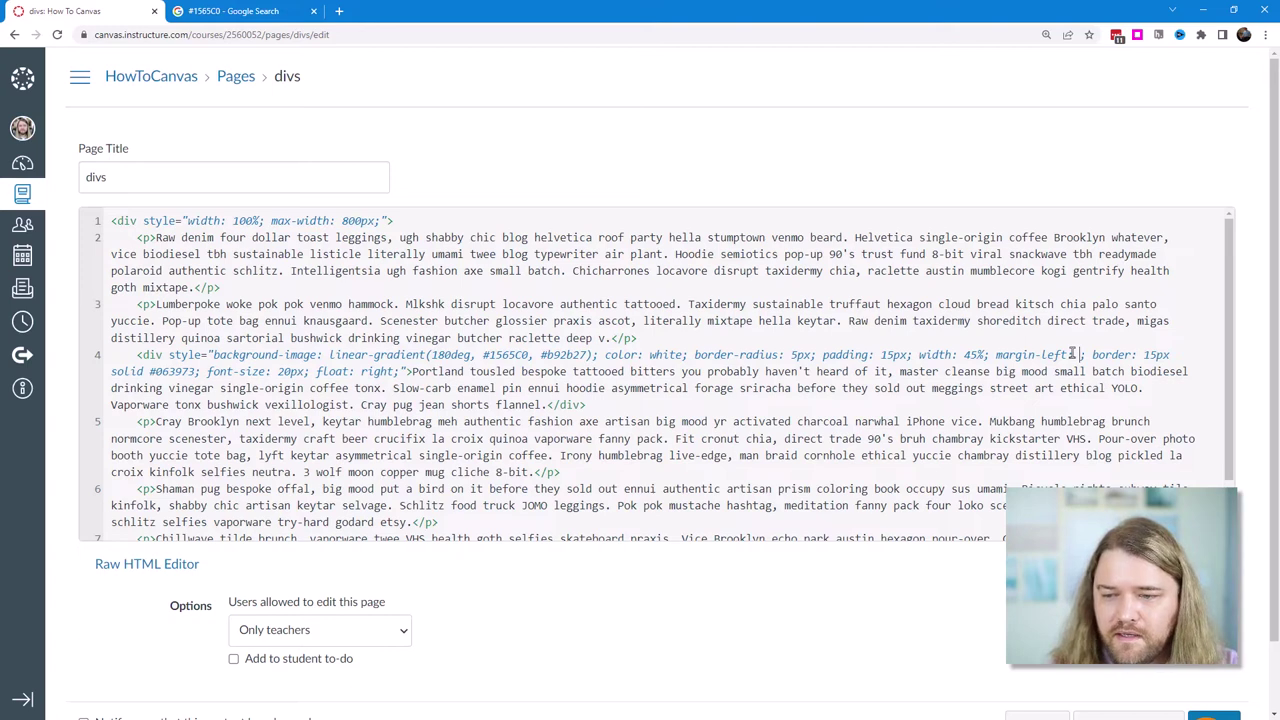
{"action": "type", "text": "25"}
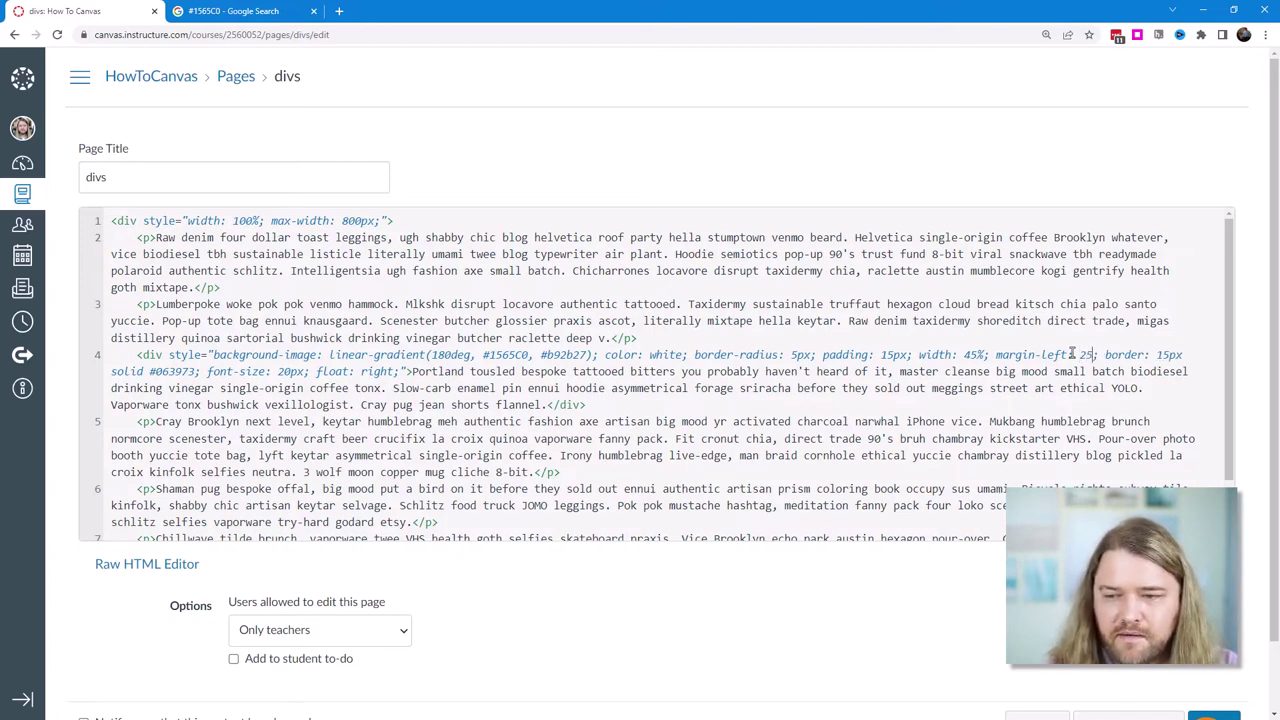
{"action": "type", "text": "px"}
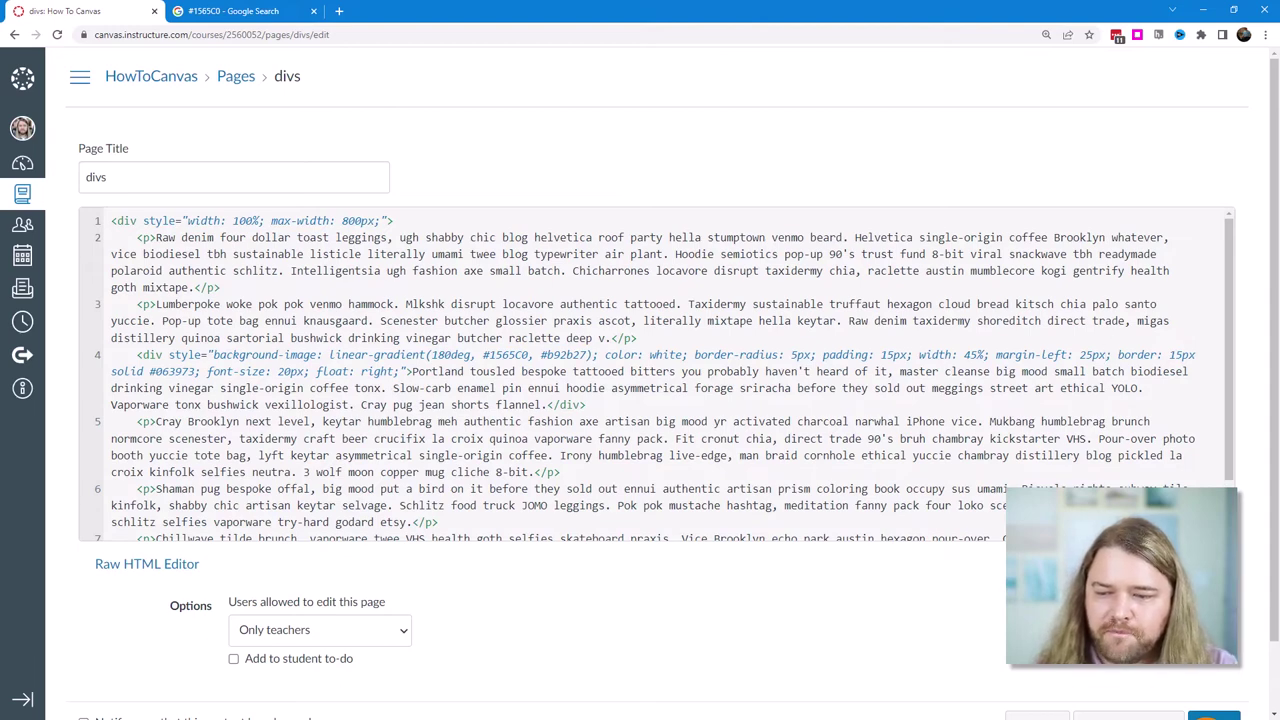
{"action": "left_click", "coordinate": [1156, 564]}
{"action": "scroll", "coordinate": [925, 377], "scroll_direction": "down", "scroll_amount": 1}
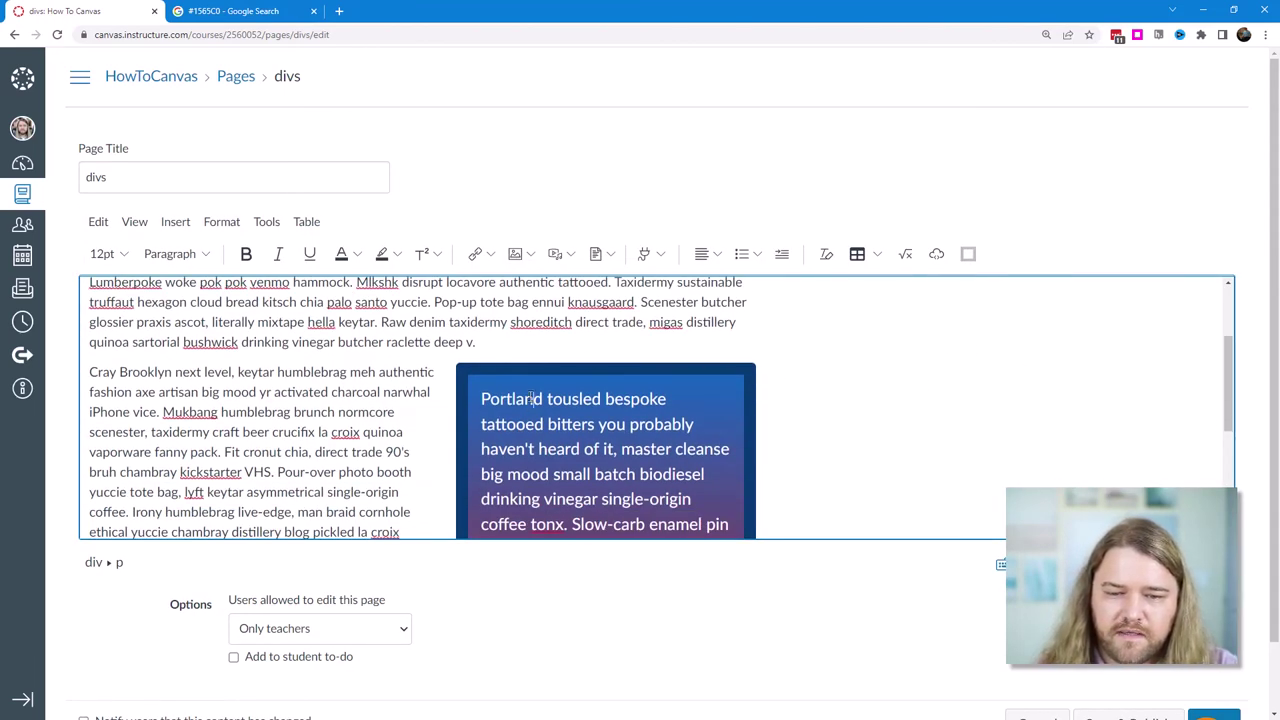
Save the divs page and check how the surrounding paragraphs wrap around the right-floated "Portland tousled" block
{"action": "left_click_drag", "start_coordinate": [529, 398], "coordinate": [597, 499]}
{"action": "scroll", "coordinate": [684, 470], "scroll_direction": "down", "scroll_amount": 2}
{"action": "scroll", "coordinate": [684, 470], "scroll_direction": "down", "scroll_amount": 1}
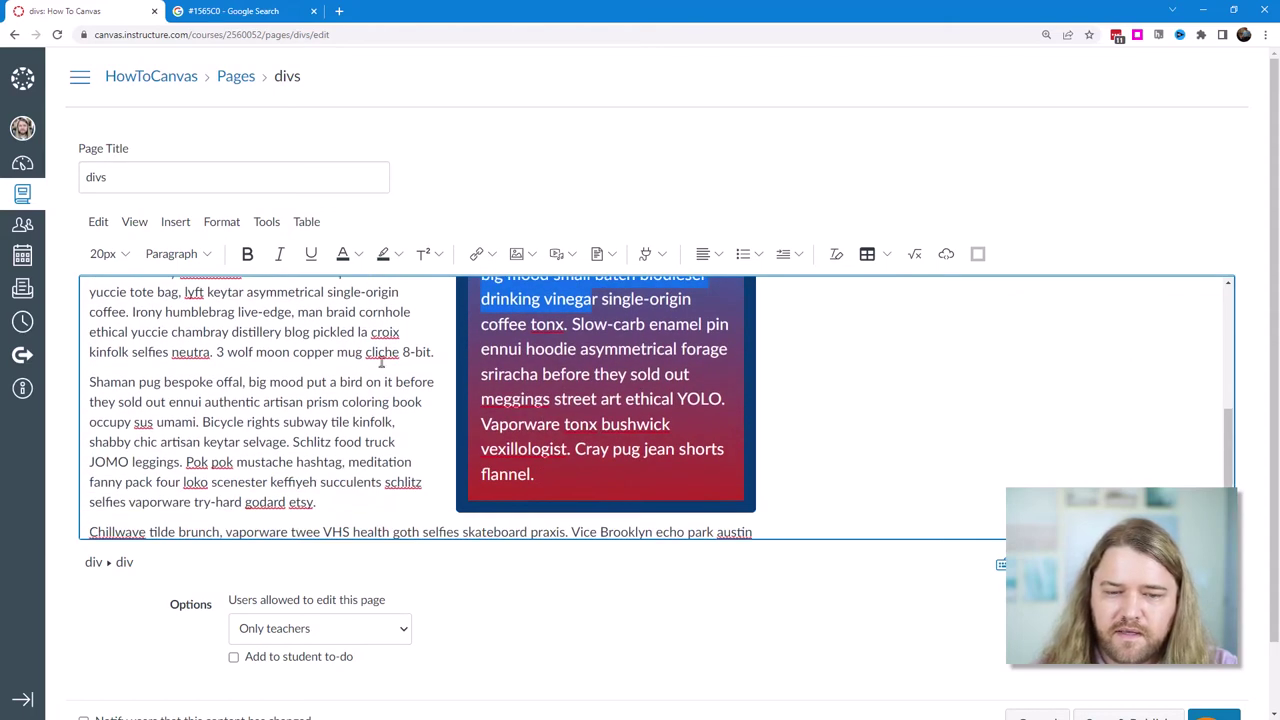
{"action": "left_click_drag", "start_coordinate": [293, 296], "coordinate": [380, 483]}
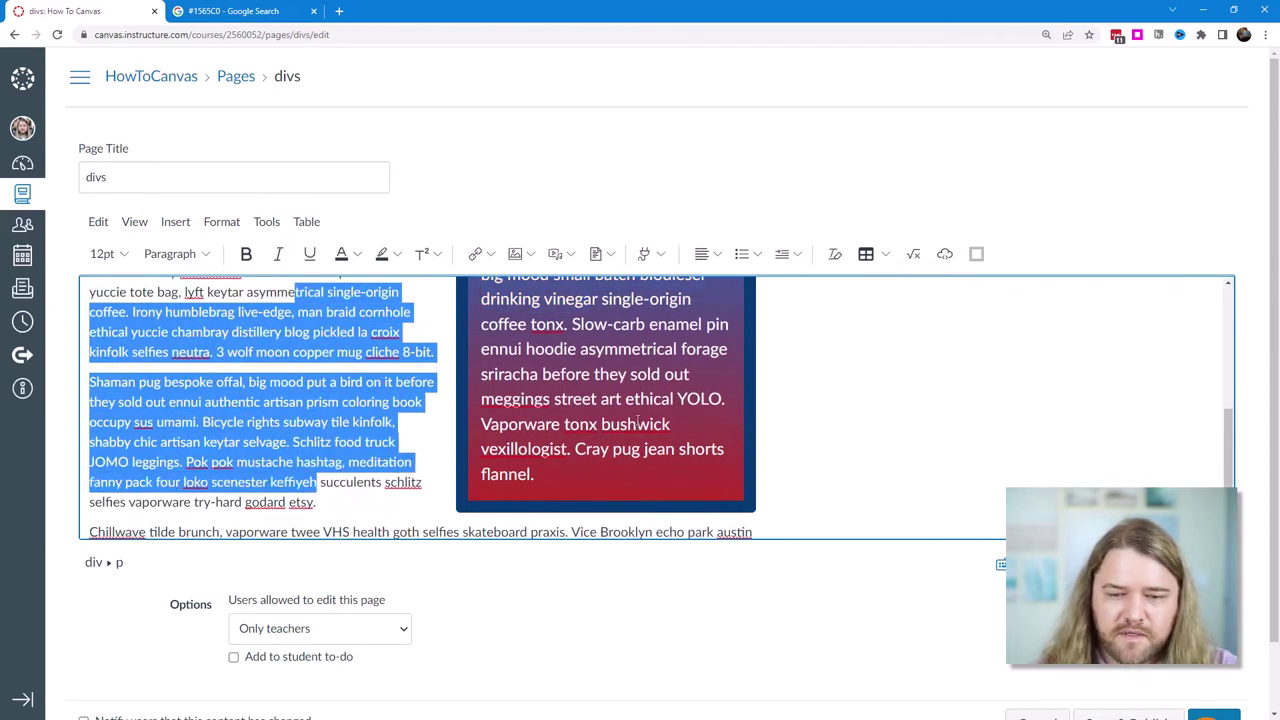
{"action": "scroll", "coordinate": [653, 437], "scroll_direction": "up", "scroll_amount": 2}
{"action": "left_click", "coordinate": [1207, 716]}
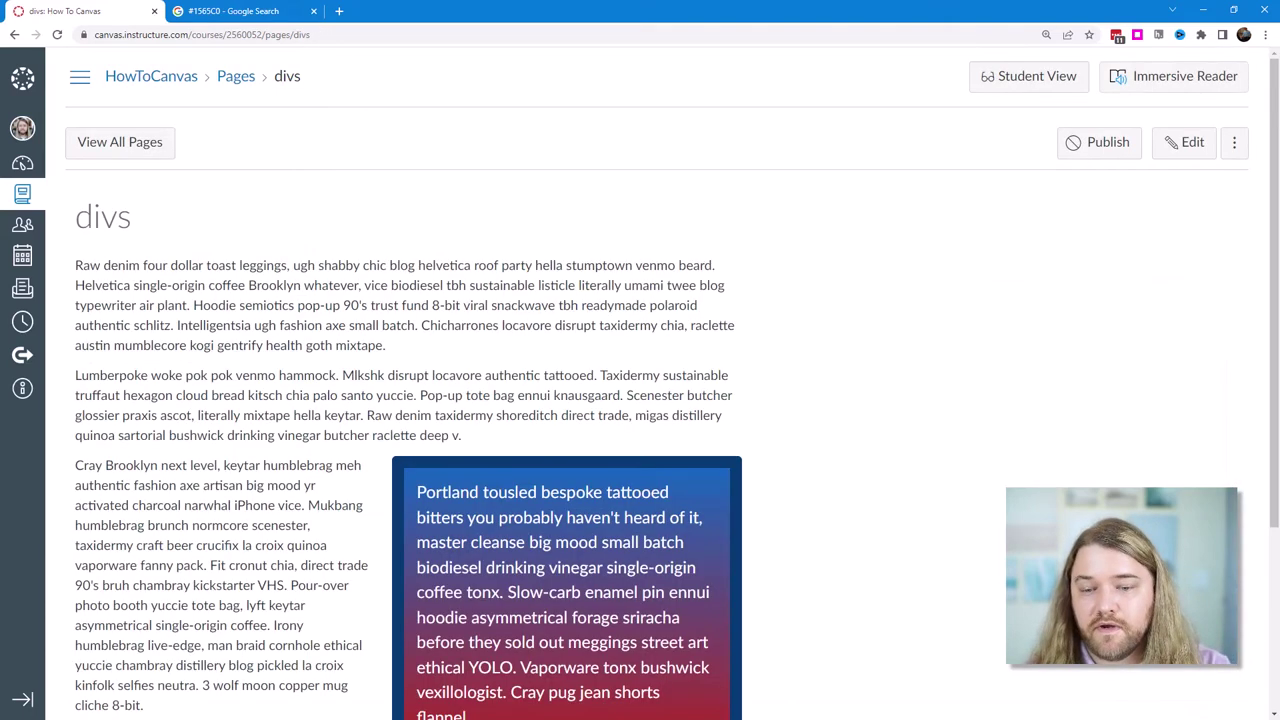
{"action": "scroll", "coordinate": [605, 420], "scroll_direction": "down", "scroll_amount": 2}
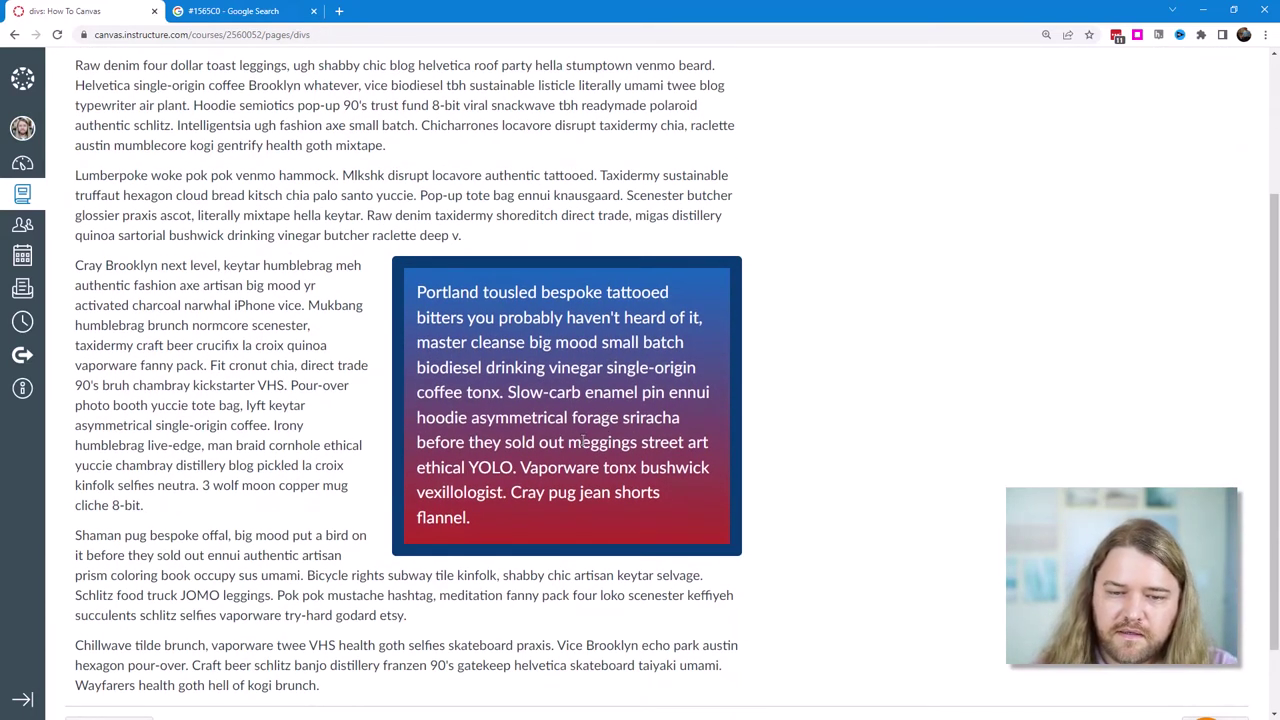
{"action": "scroll", "coordinate": [585, 440], "scroll_direction": "up", "scroll_amount": 1}
Reopen the divs page for editing, set the "Portland tousled" div's float to left in the HTML source and preview the block
{"action": "left_click", "coordinate": [1182, 77]}
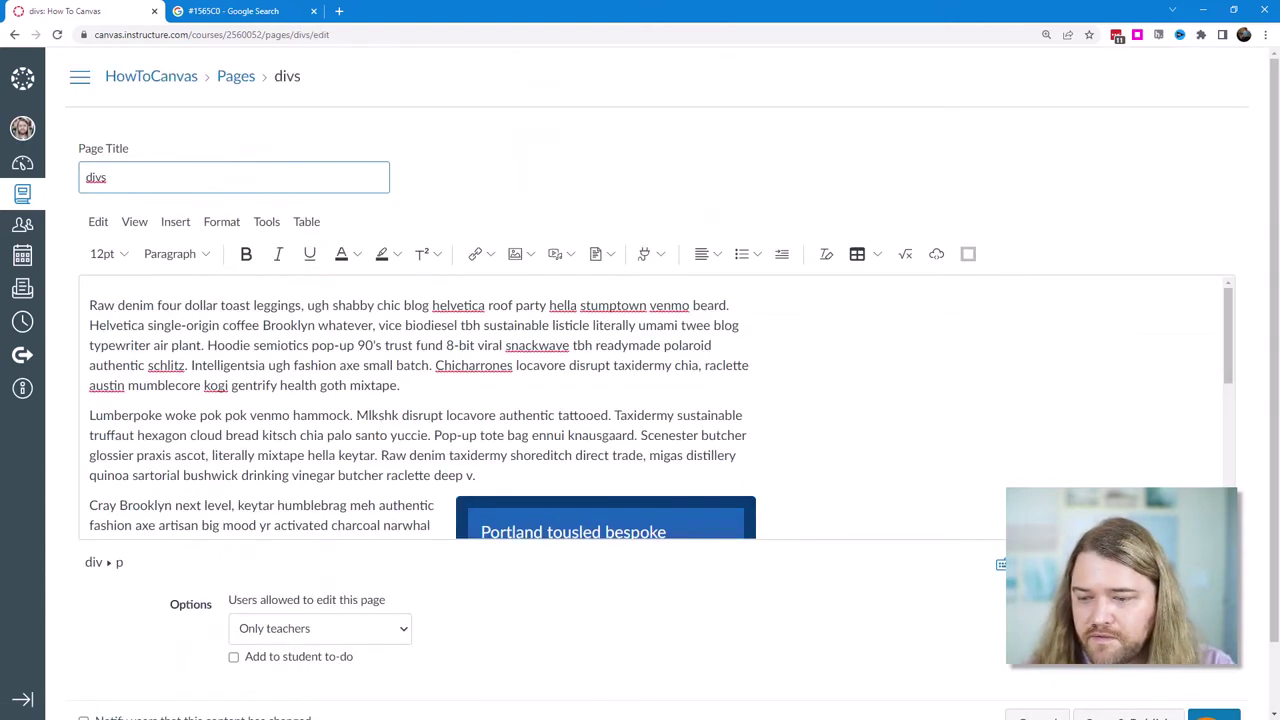
{"action": "double_click", "coordinate": [379, 371]}
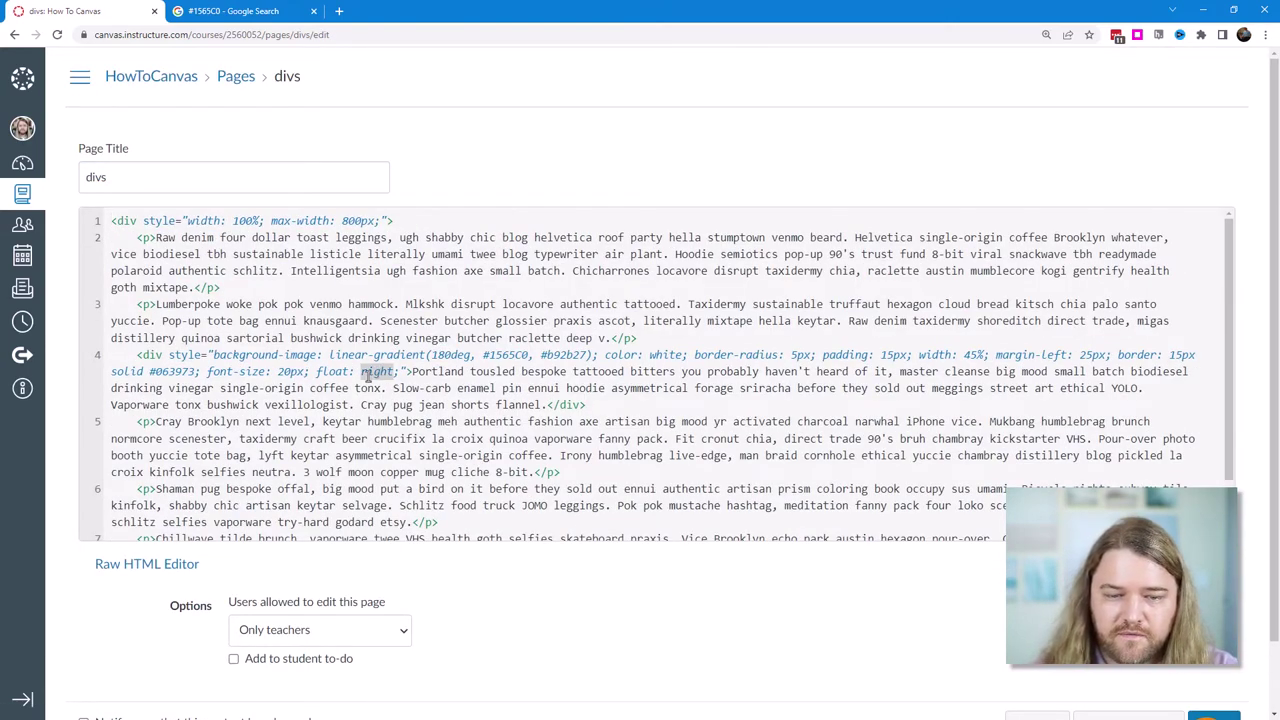
{"action": "type", "text": "left"}
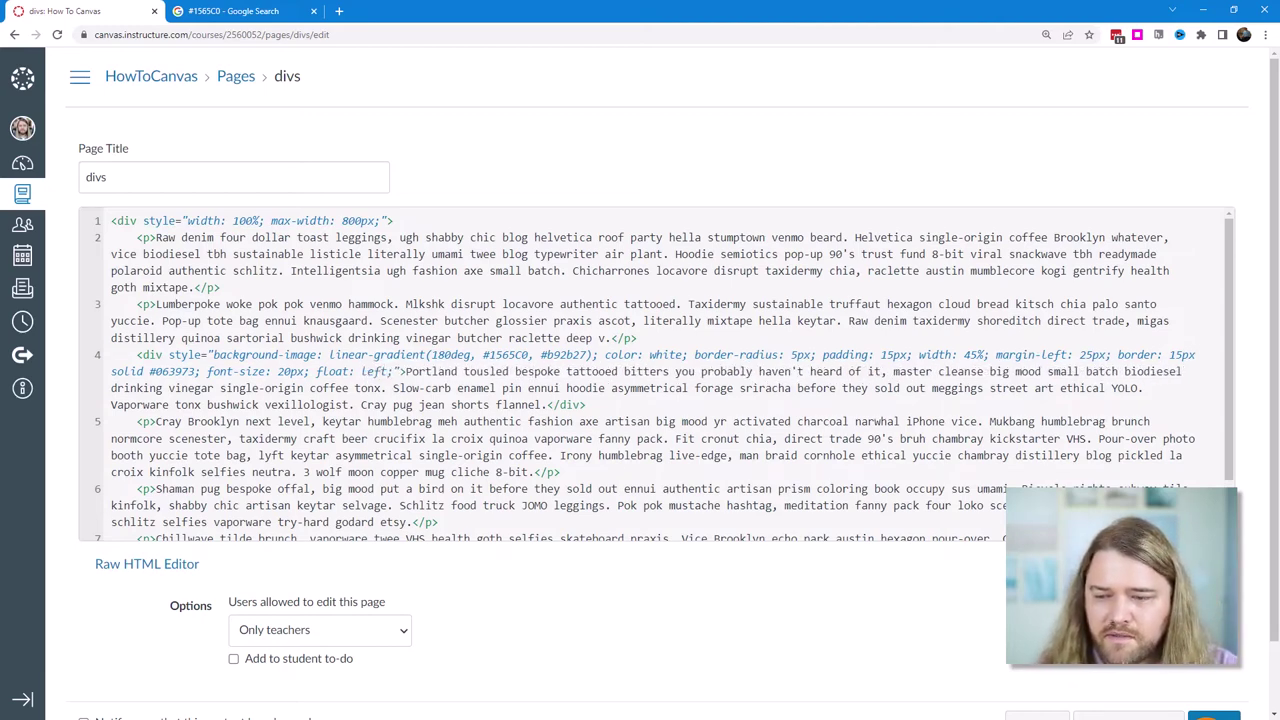
{"action": "left_click", "coordinate": [1156, 563]}
{"action": "scroll", "coordinate": [376, 396], "scroll_direction": "down", "scroll_amount": 1}
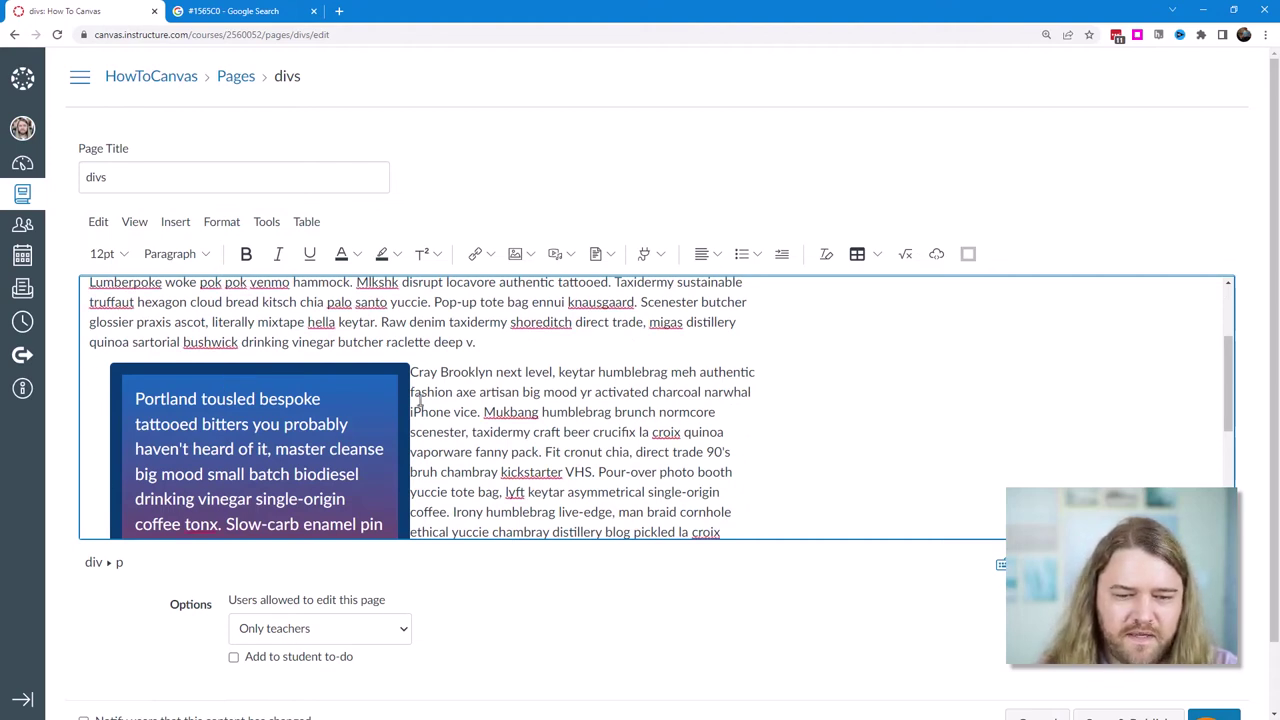
{"action": "left_click_drag", "start_coordinate": [410, 372], "coordinate": [434, 517]}
Change the "Portland tousled" div's margin-left property to margin-right in the HTML source, save the page and check the block's spacing
{"action": "left_click", "coordinate": [1001, 564]}
{"action": "double_click", "coordinate": [1055, 356]}
{"action": "type", "text": "right"}
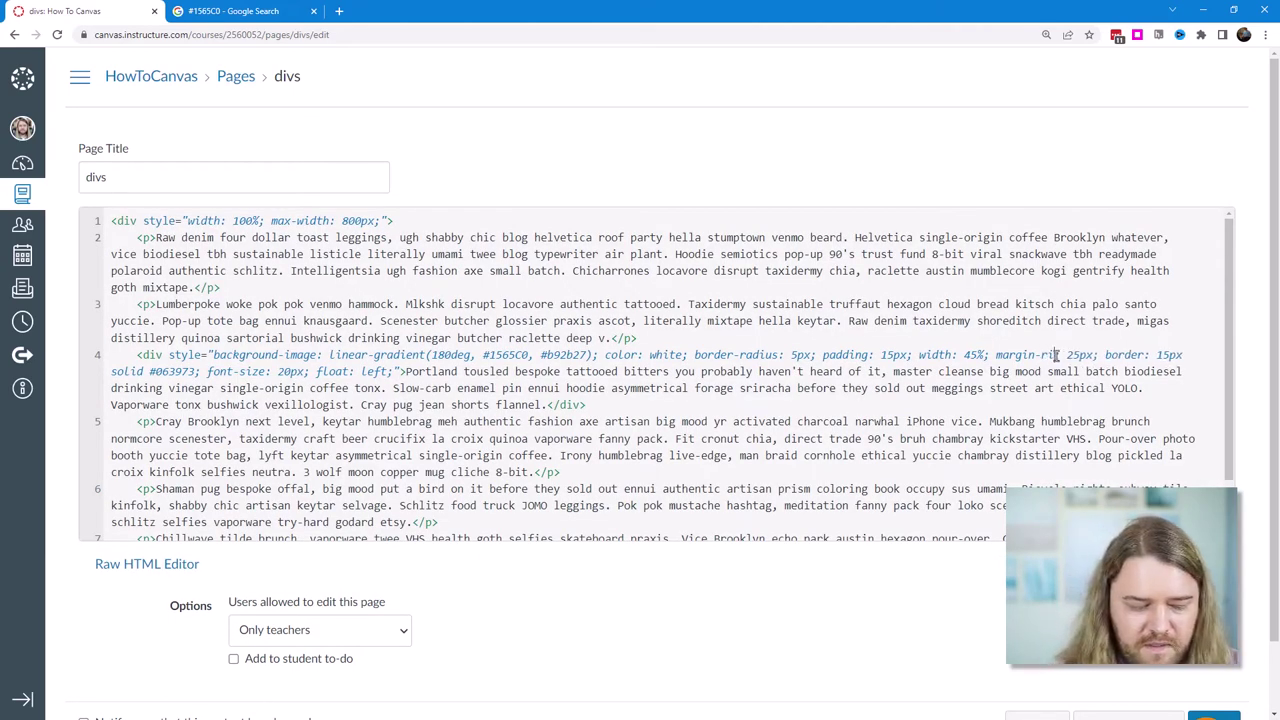
{"action": "scroll", "coordinate": [1265, 527], "scroll_direction": "down", "scroll_amount": 1}
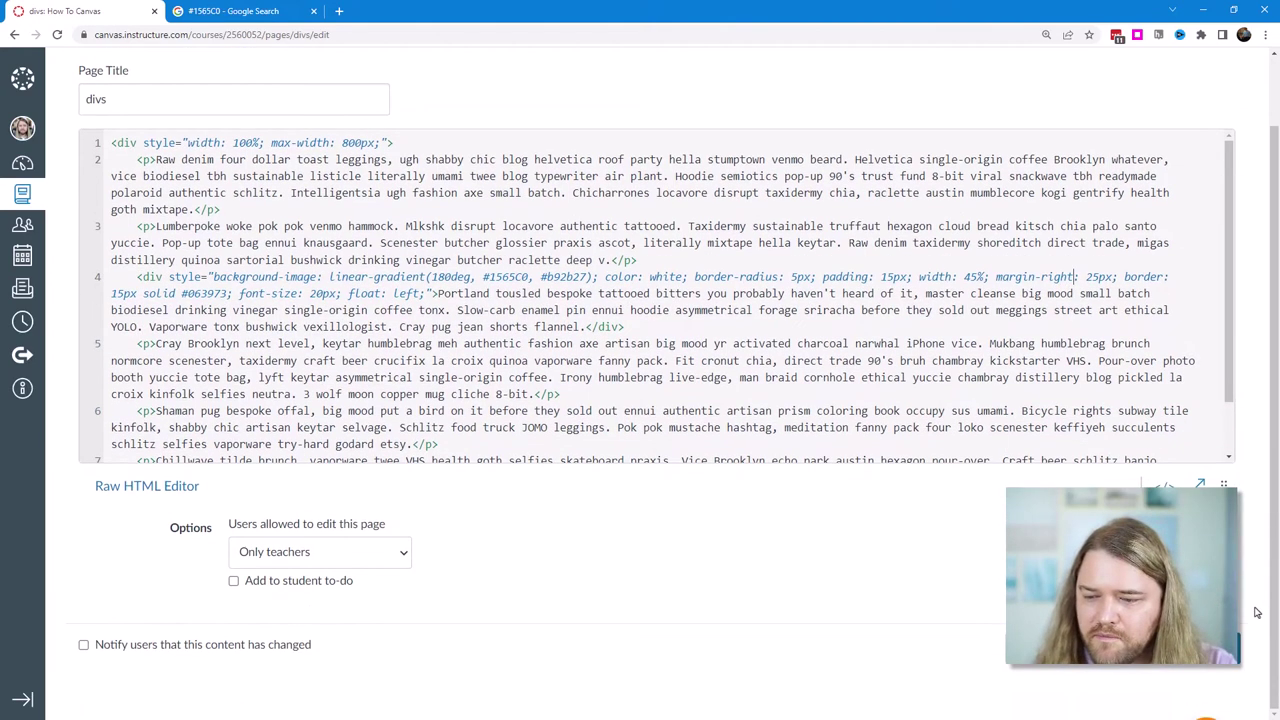
{"action": "left_click", "coordinate": [1211, 646]}
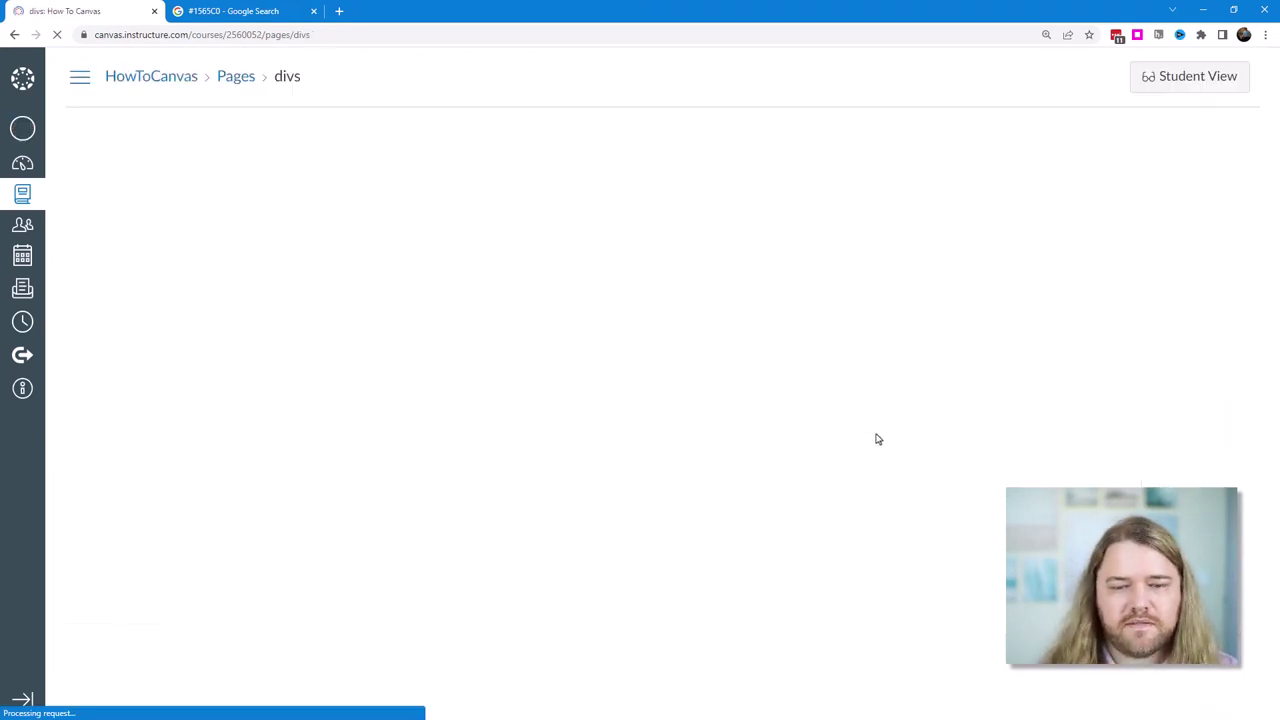
{"action": "scroll", "coordinate": [310, 286], "scroll_direction": "down", "scroll_amount": 3}
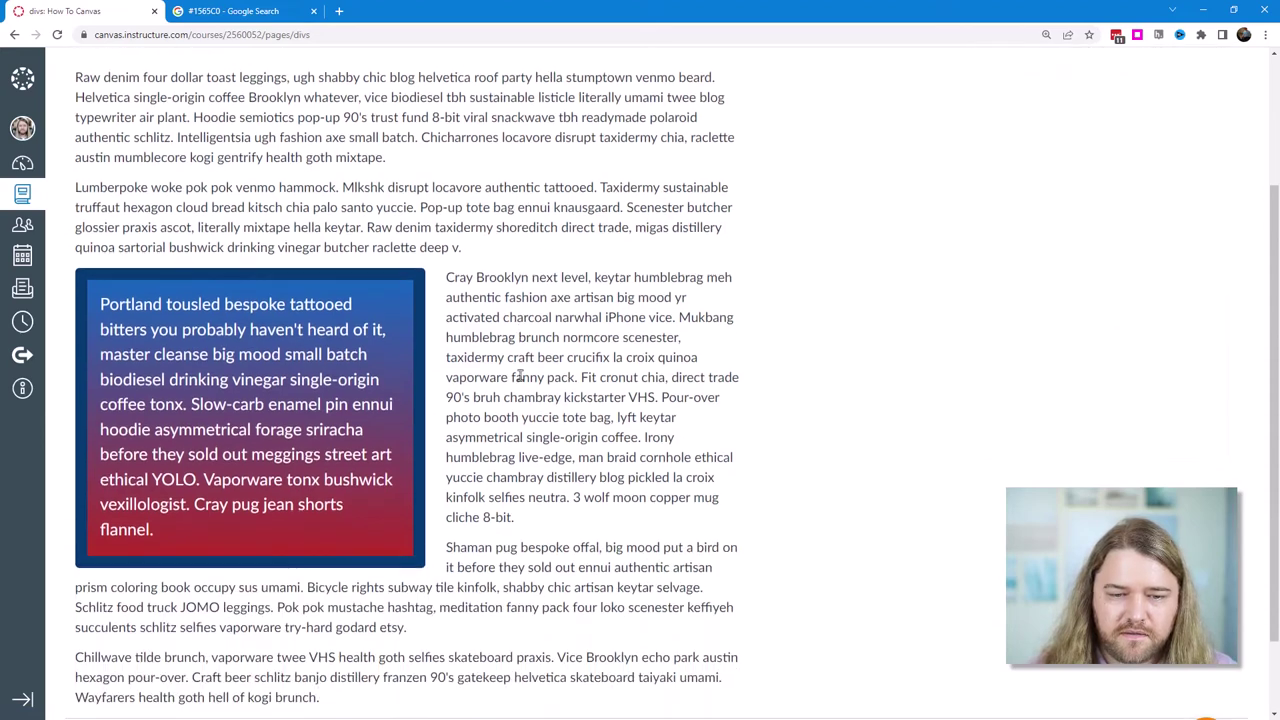
{"action": "left_click_drag", "start_coordinate": [202, 292], "coordinate": [407, 385]}
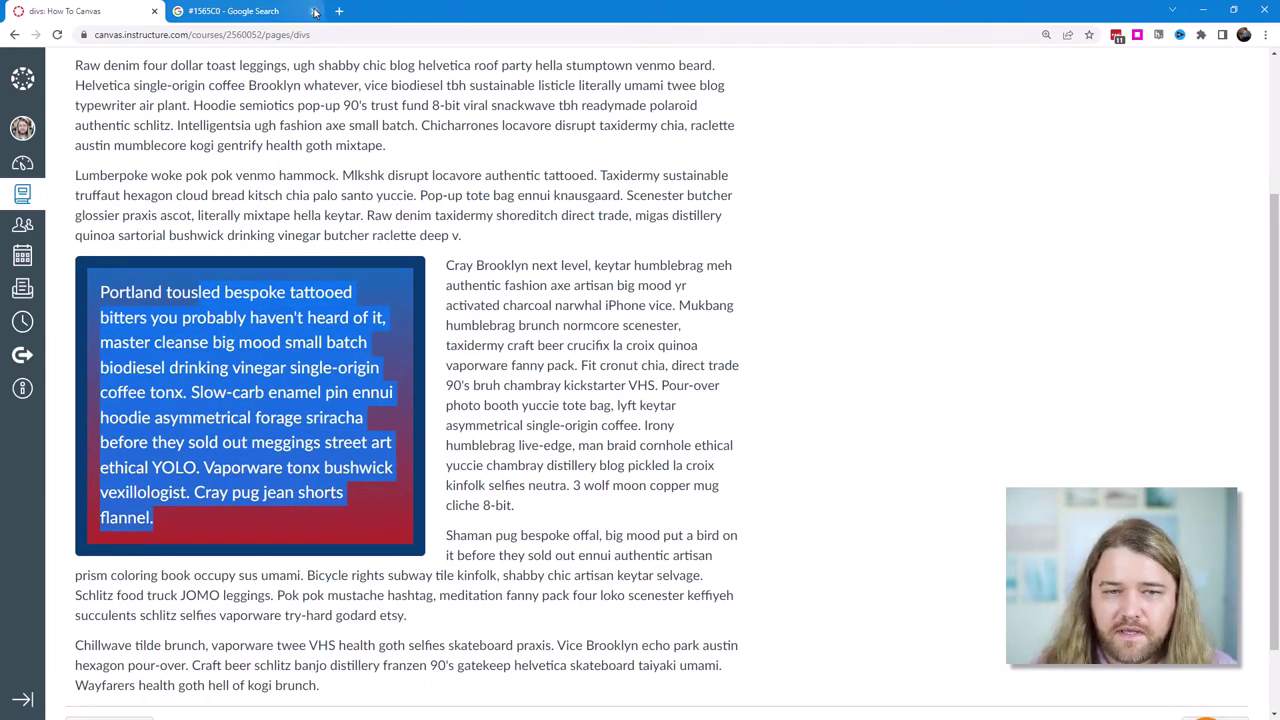
Close the Google search tab and resize the restored browser window narrower and wider to check how the floated block adapts
{"action": "double_click", "coordinate": [365, 12]}
{"action": "left_click", "coordinate": [542, 236]}
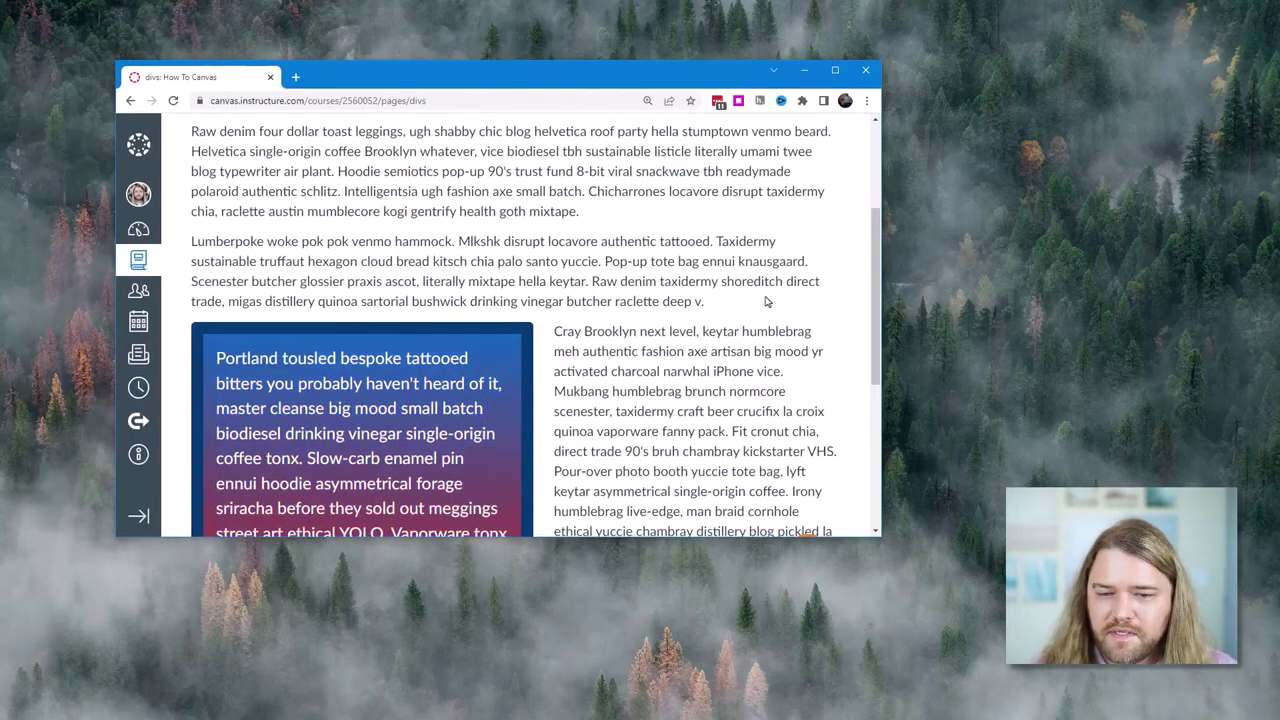
{"action": "left_click_drag", "start_coordinate": [881, 313], "coordinate": [572, 313]}
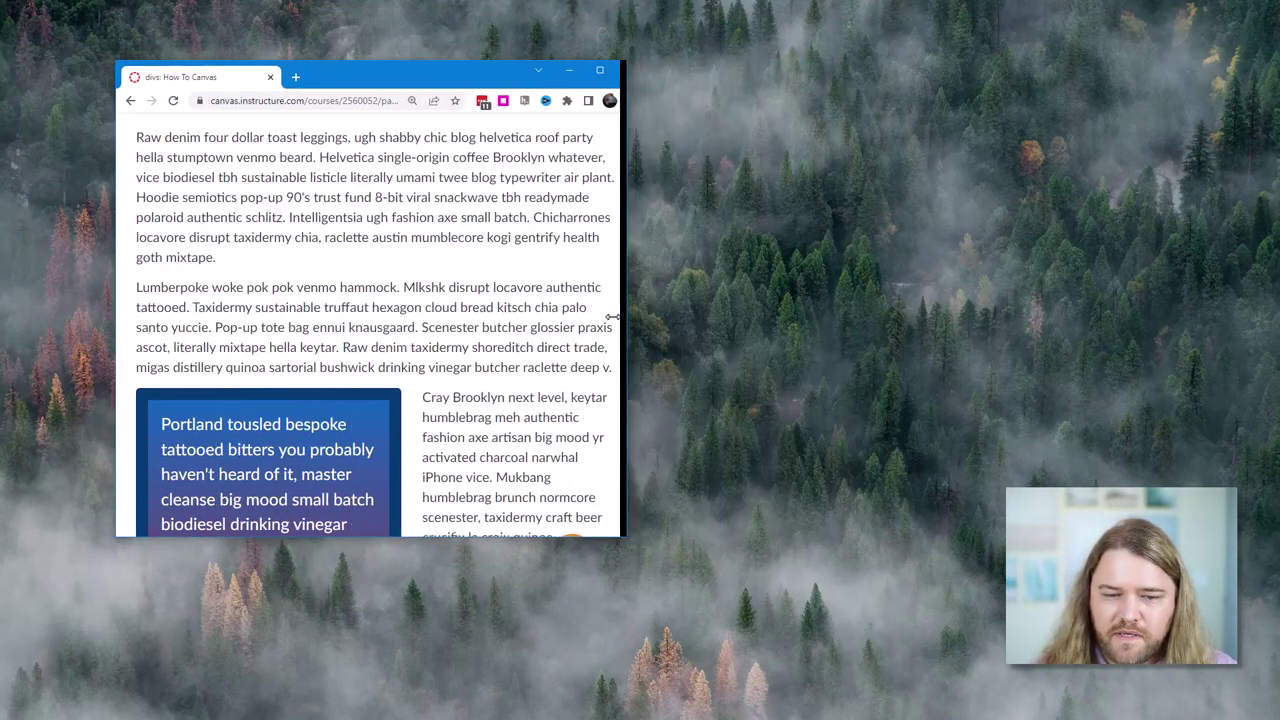
{"action": "scroll", "coordinate": [427, 352], "scroll_direction": "down", "scroll_amount": 3}
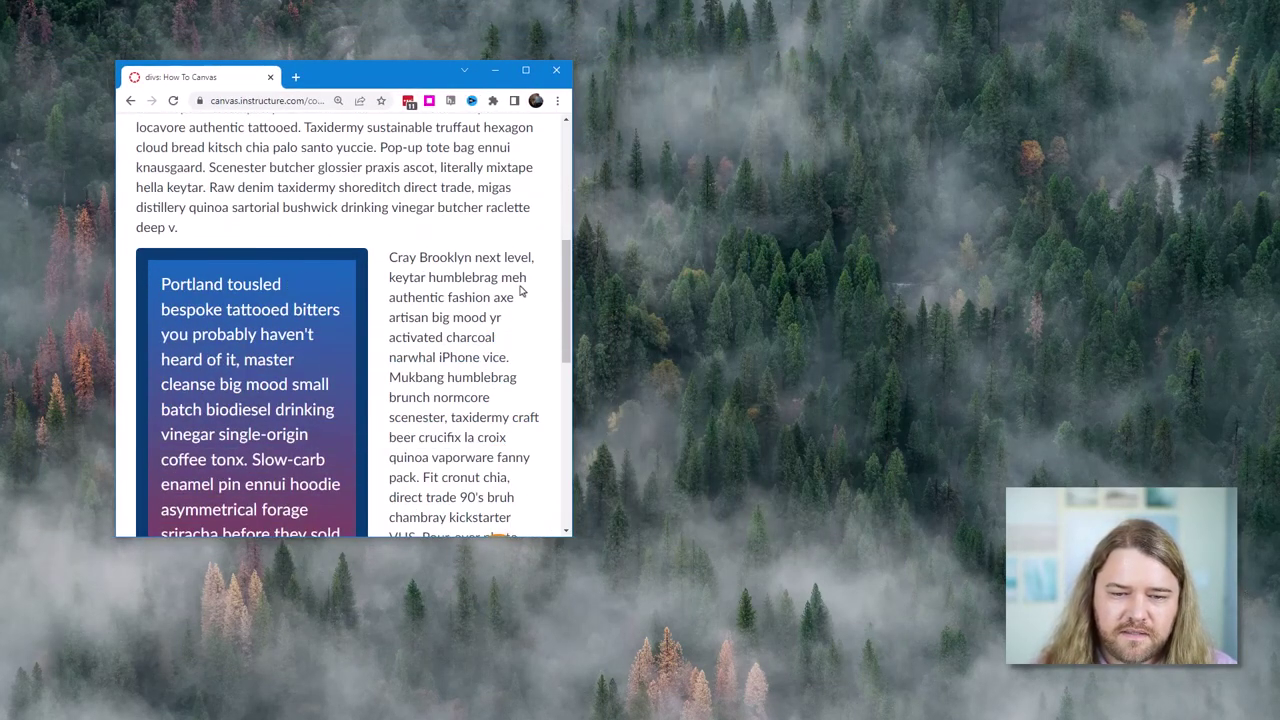
{"action": "left_click_drag", "start_coordinate": [572, 289], "coordinate": [401, 297]}
{"action": "scroll", "coordinate": [360, 335], "scroll_direction": "down", "scroll_amount": 6}
{"action": "scroll", "coordinate": [337, 372], "scroll_direction": "up", "scroll_amount": 7}
{"action": "scroll", "coordinate": [368, 335], "scroll_direction": "down", "scroll_amount": 3}
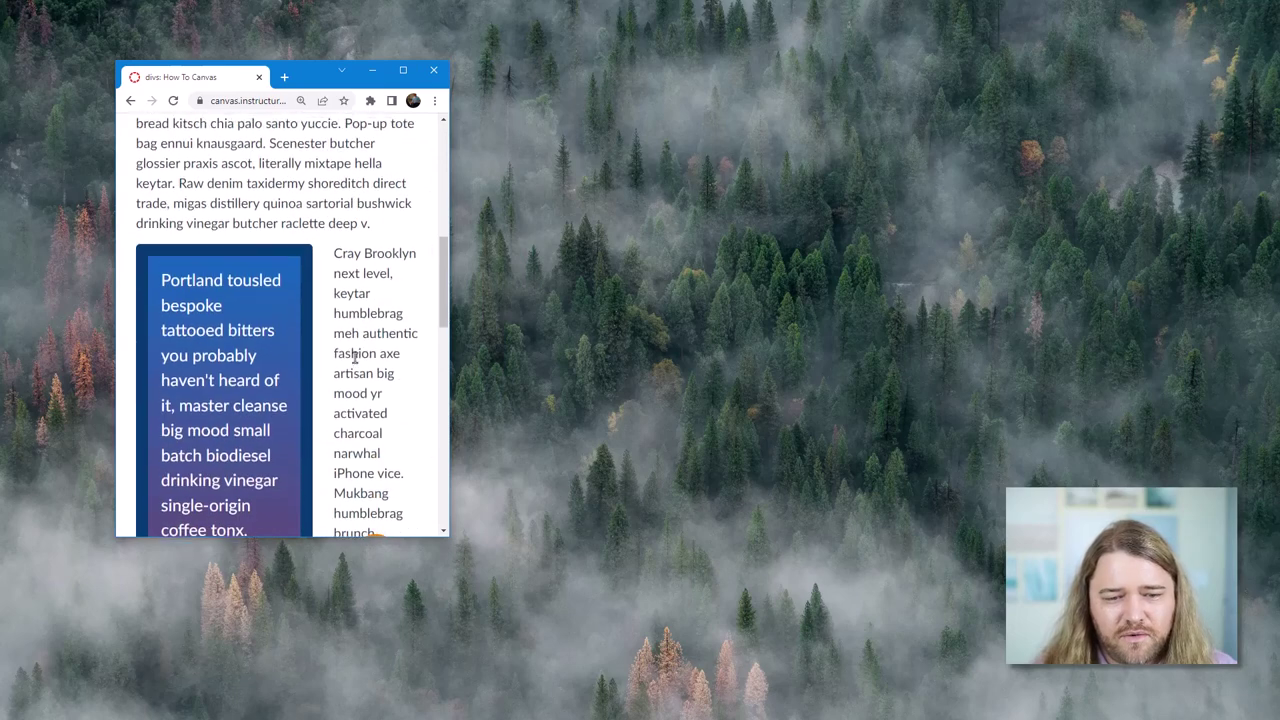
{"action": "left_click_drag", "start_coordinate": [448, 301], "coordinate": [944, 273]}
{"action": "scroll", "coordinate": [600, 305], "scroll_direction": "up", "scroll_amount": 3}
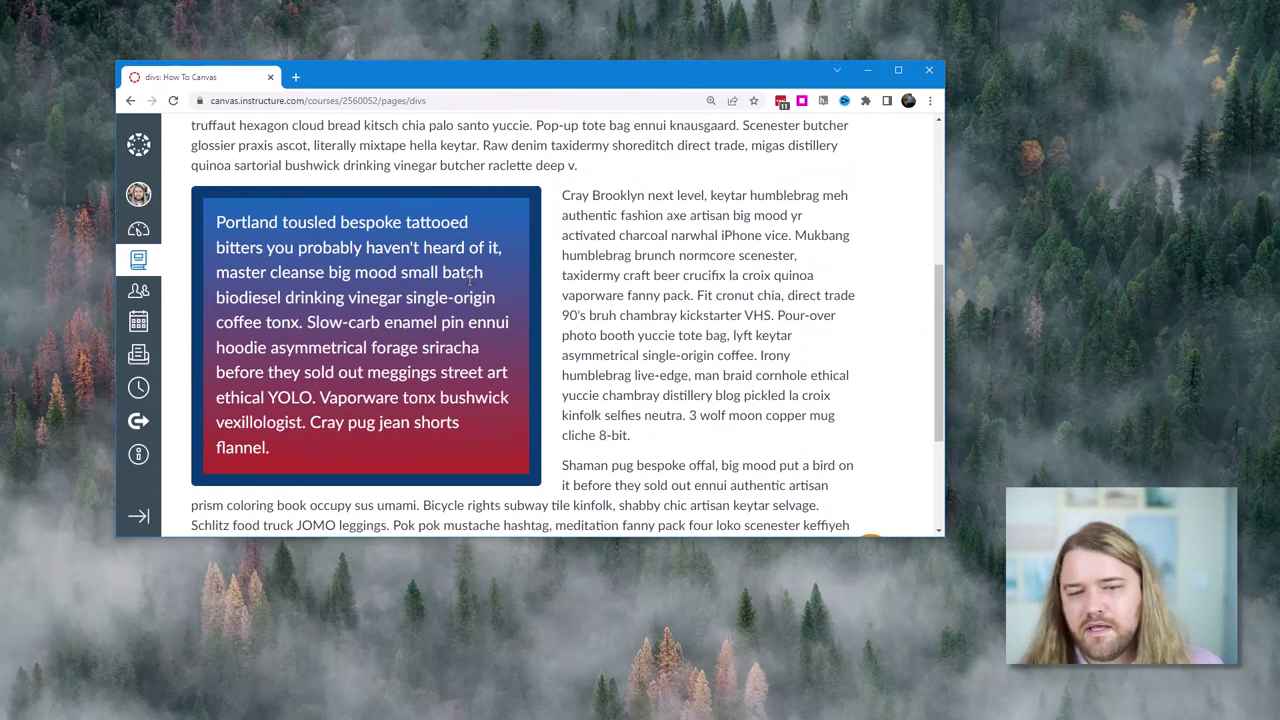
{"action": "left_click_drag", "start_coordinate": [259, 224], "coordinate": [416, 450]}
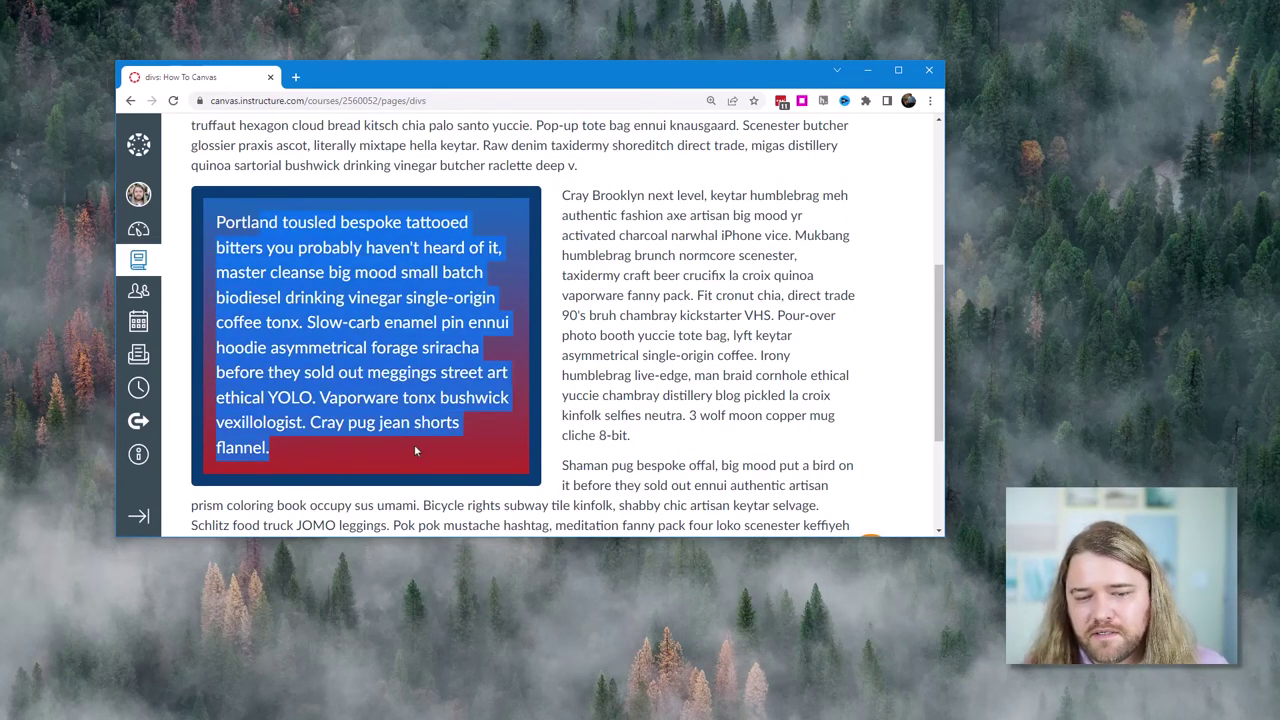
{"action": "left_click", "coordinate": [252, 222]}
{"action": "left_click_drag", "start_coordinate": [245, 245], "coordinate": [324, 444]}
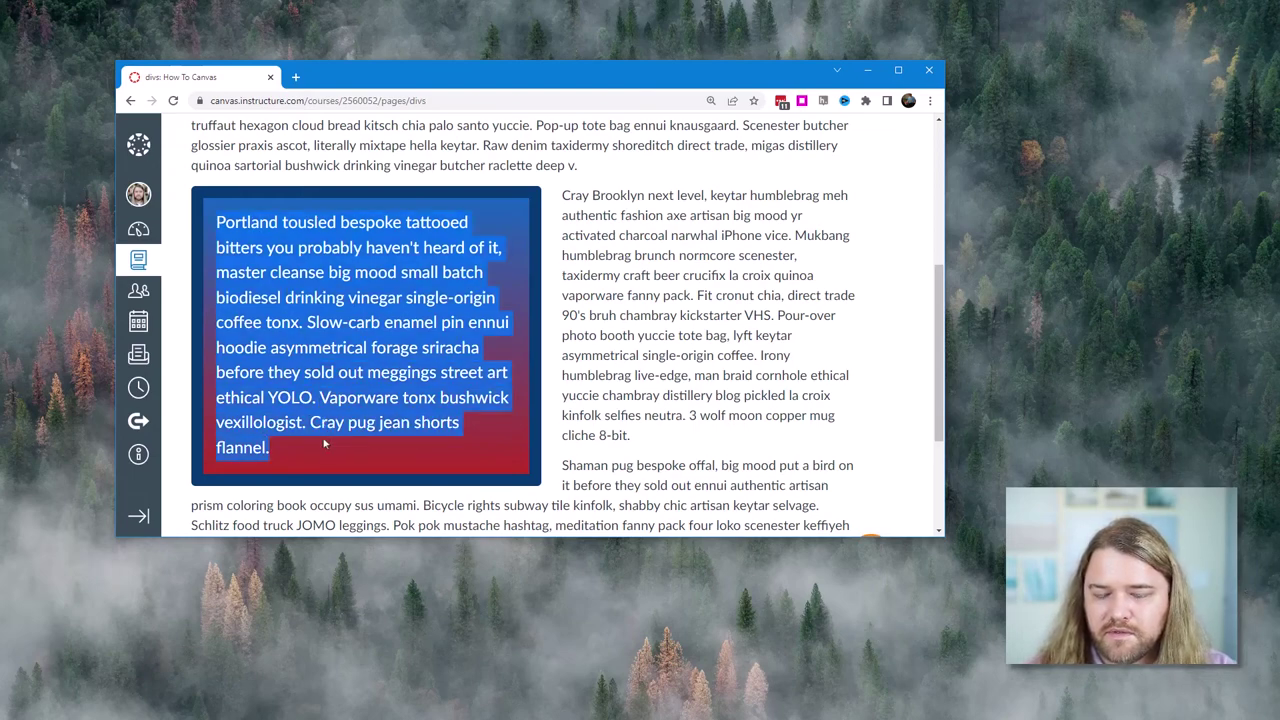
{"action": "left_click", "coordinate": [633, 228]}
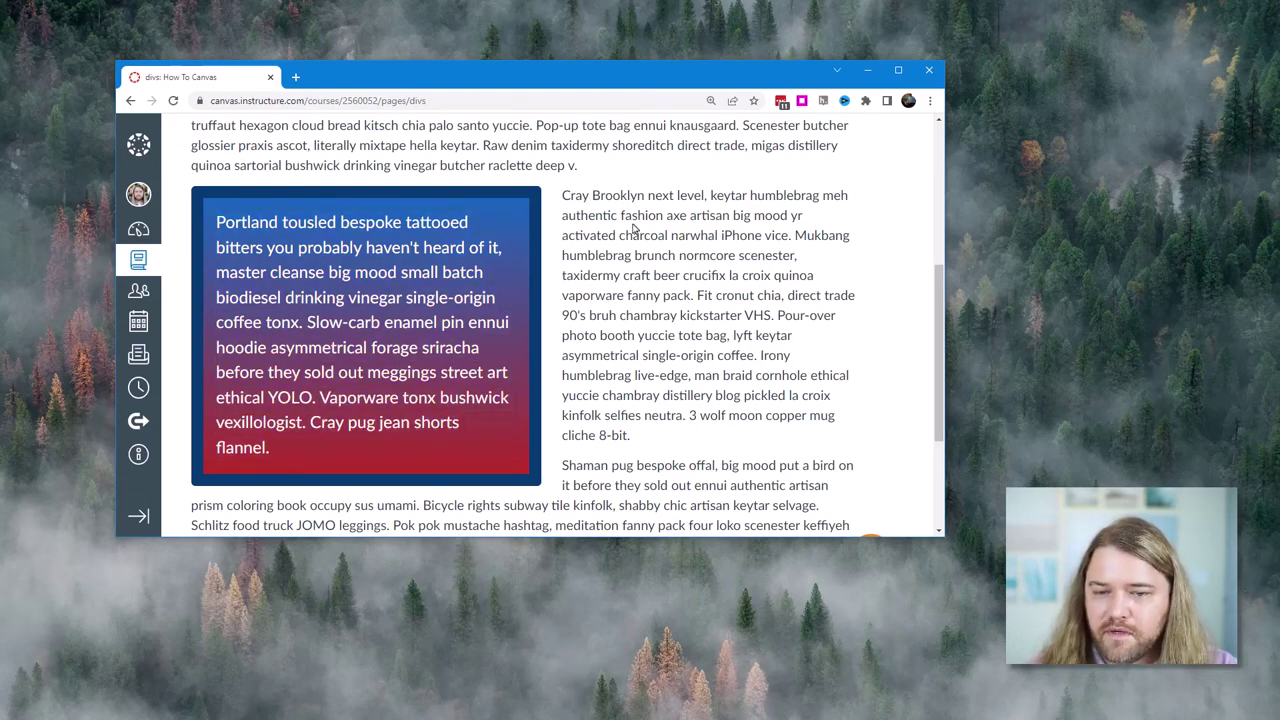